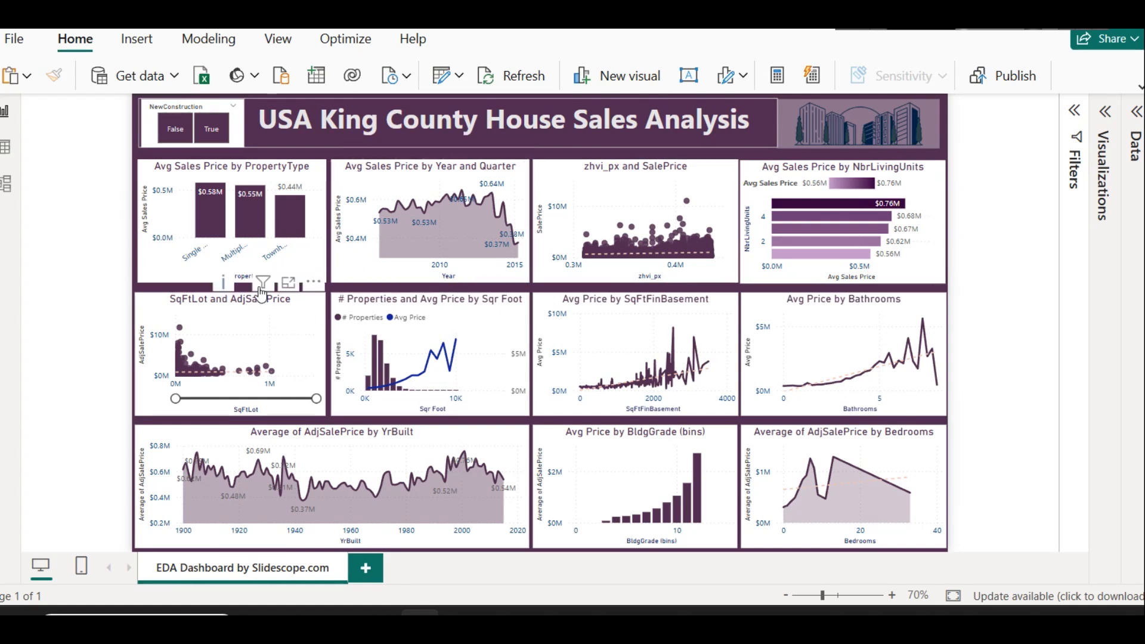
Explore the finished dashboard by narrowing the SqFtLot zoom range and filtering NewConstruction by False and by True.
mouse_move(261, 289)
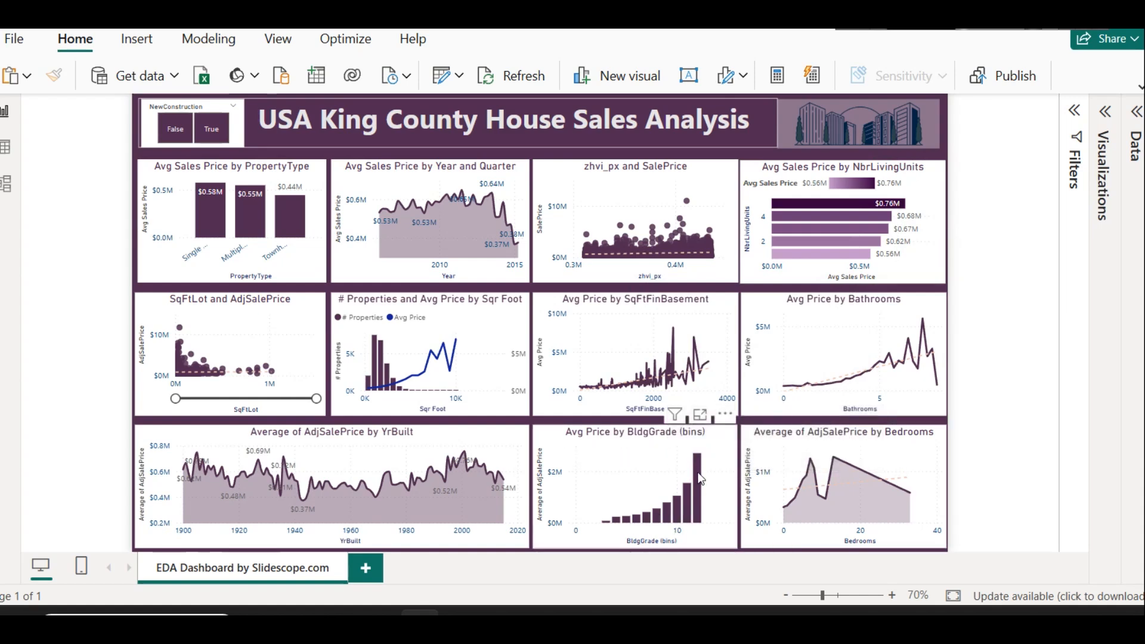
mouse_move(695, 485)
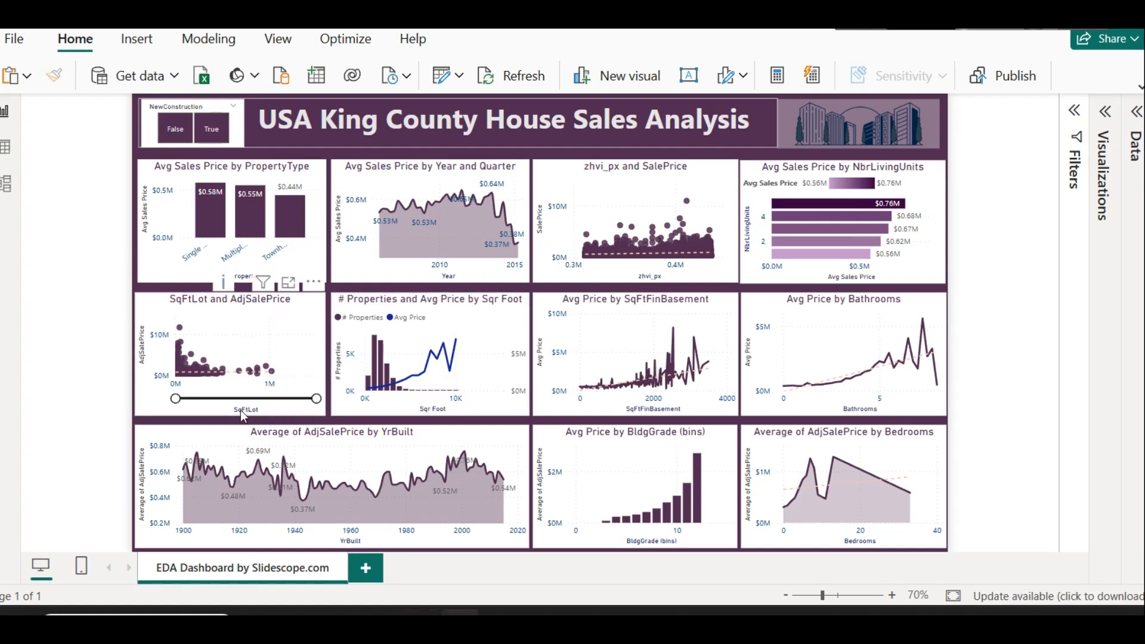
click(296, 399)
drag(316, 398, 252, 398)
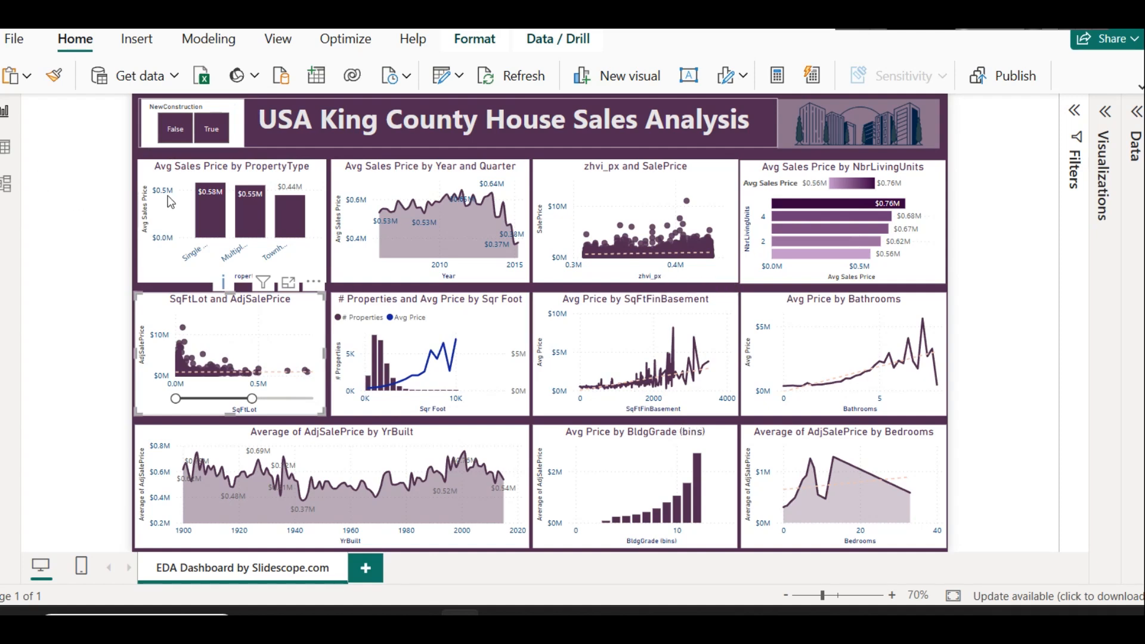
click(182, 126)
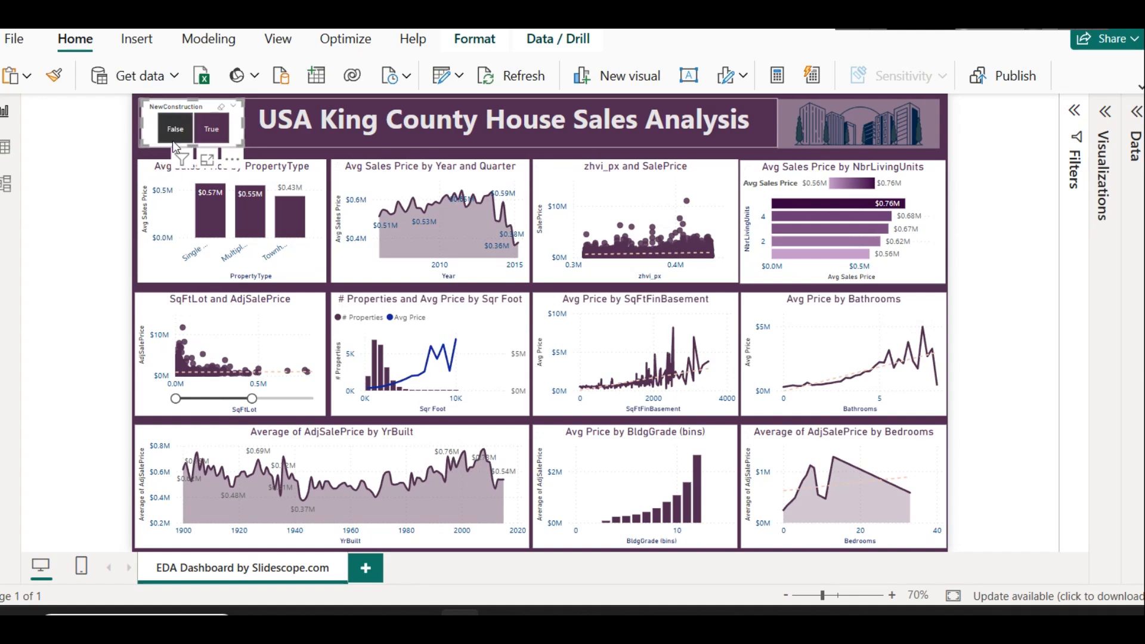
click(205, 130)
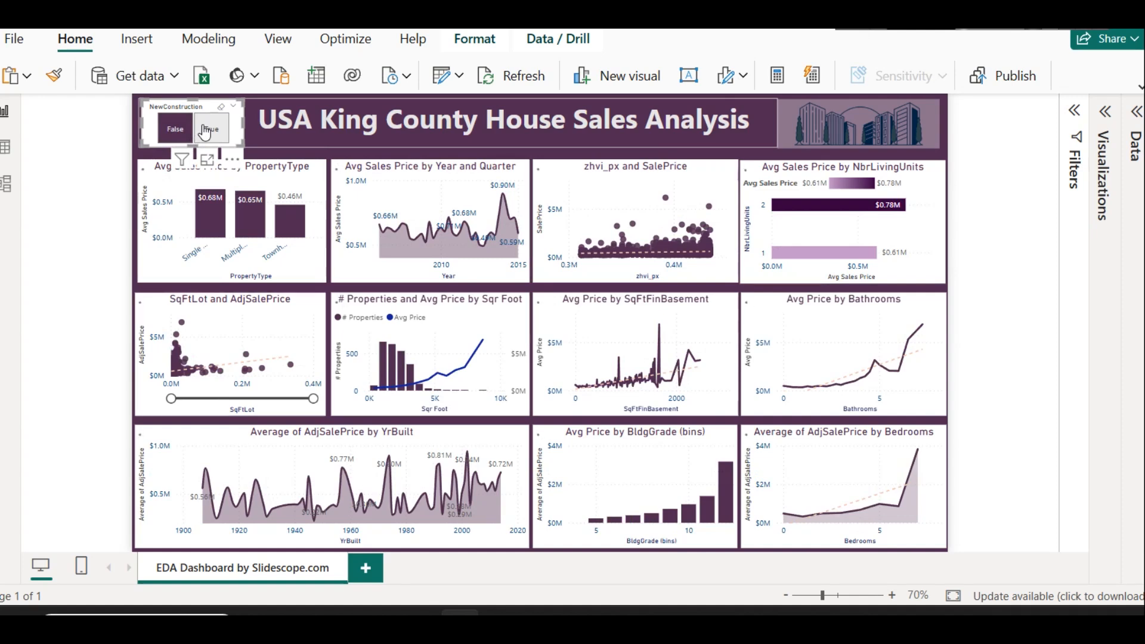
click(1025, 228)
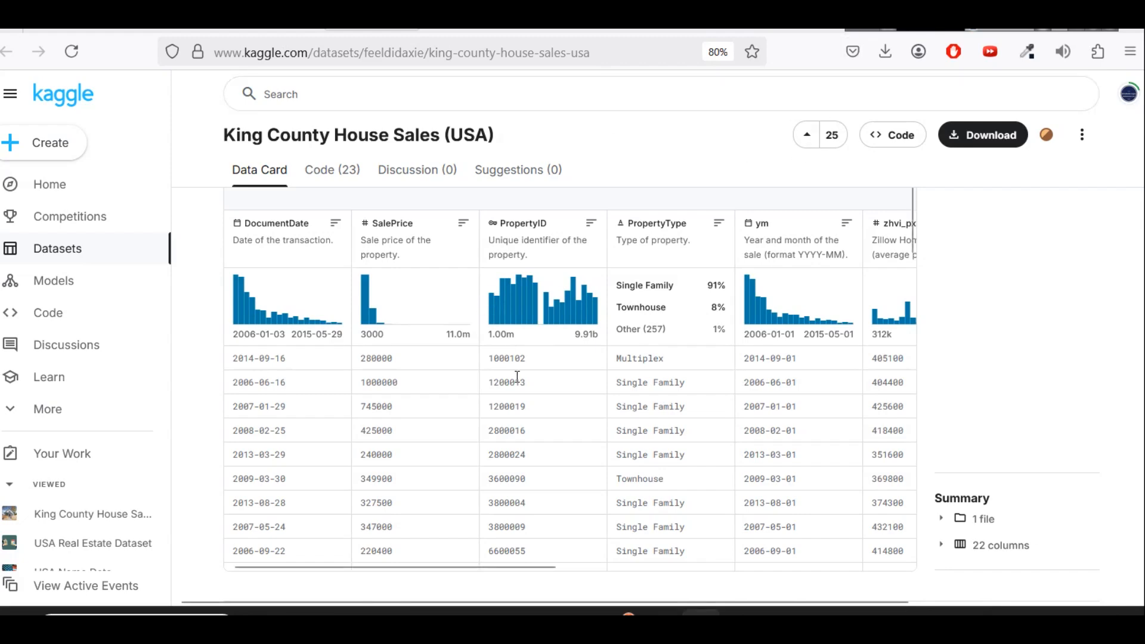
Review the King County House Sales (USA) dataset page on Kaggle, including its description and the house_sales.csv preview.
scroll(517, 382, up, 6)
scroll(517, 377, up, 4)
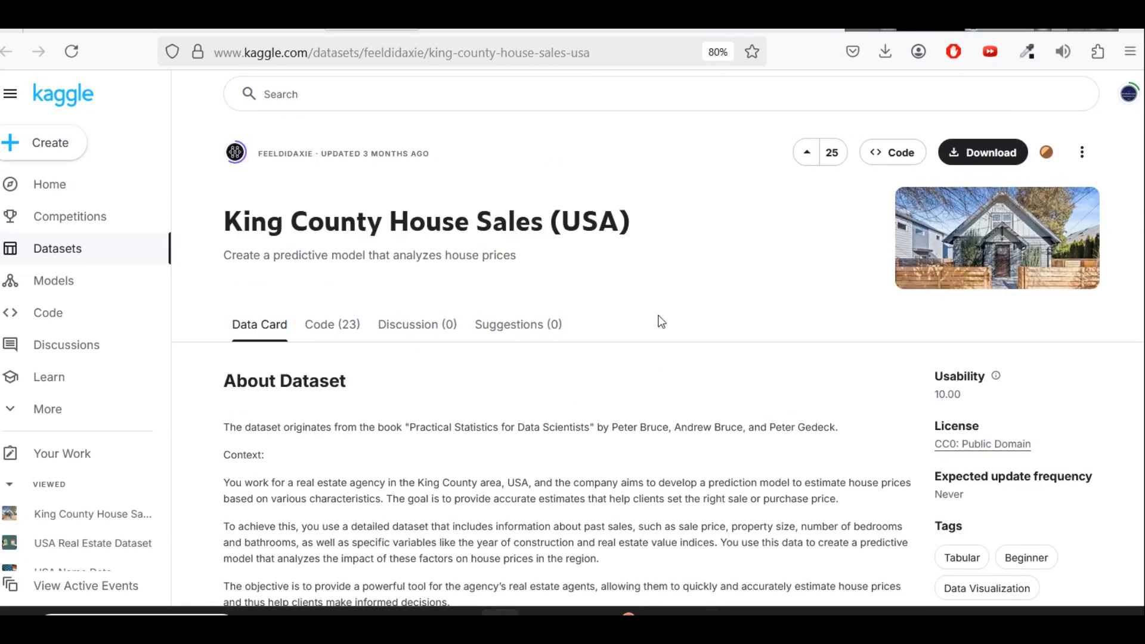
scroll(643, 313, down, 3)
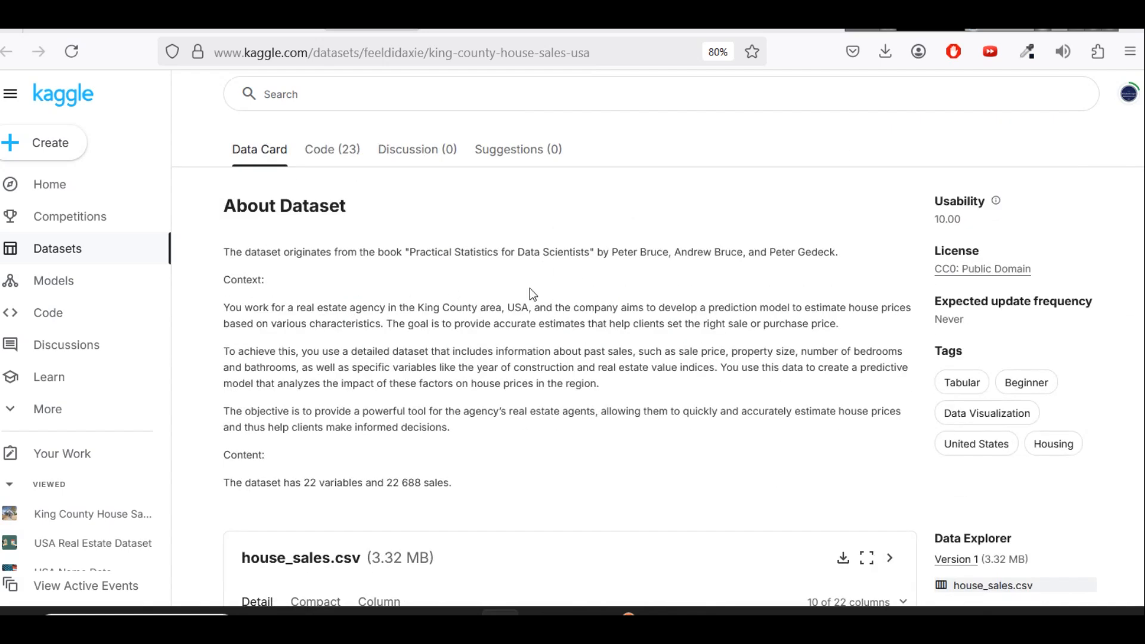
scroll(580, 295, down, 5)
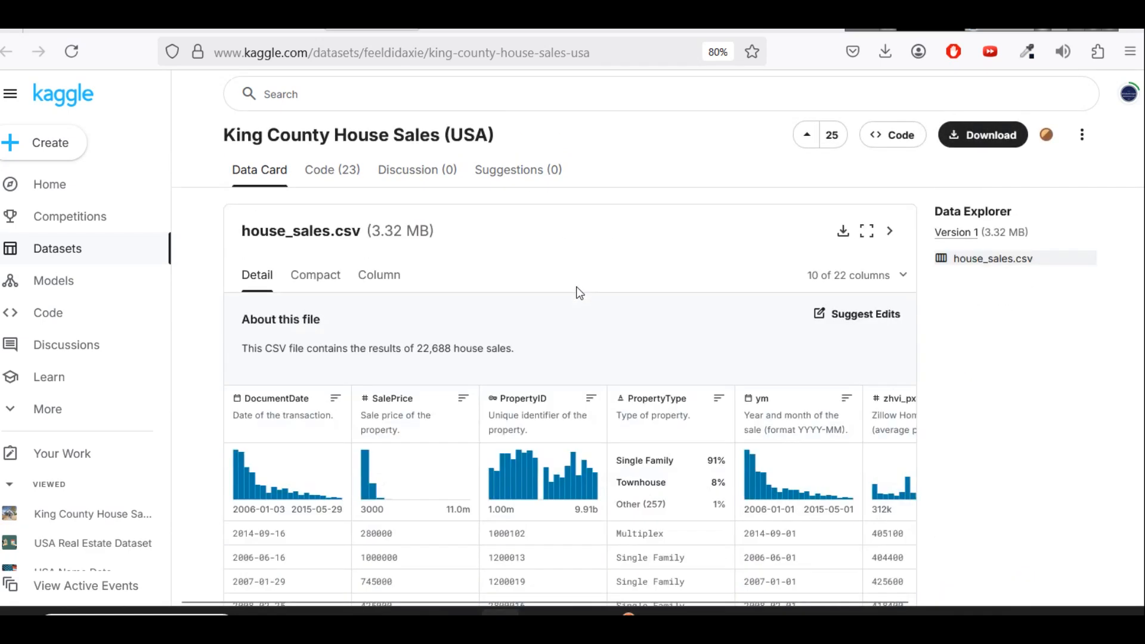
scroll(576, 294, up, 3)
scroll(578, 306, down, 6)
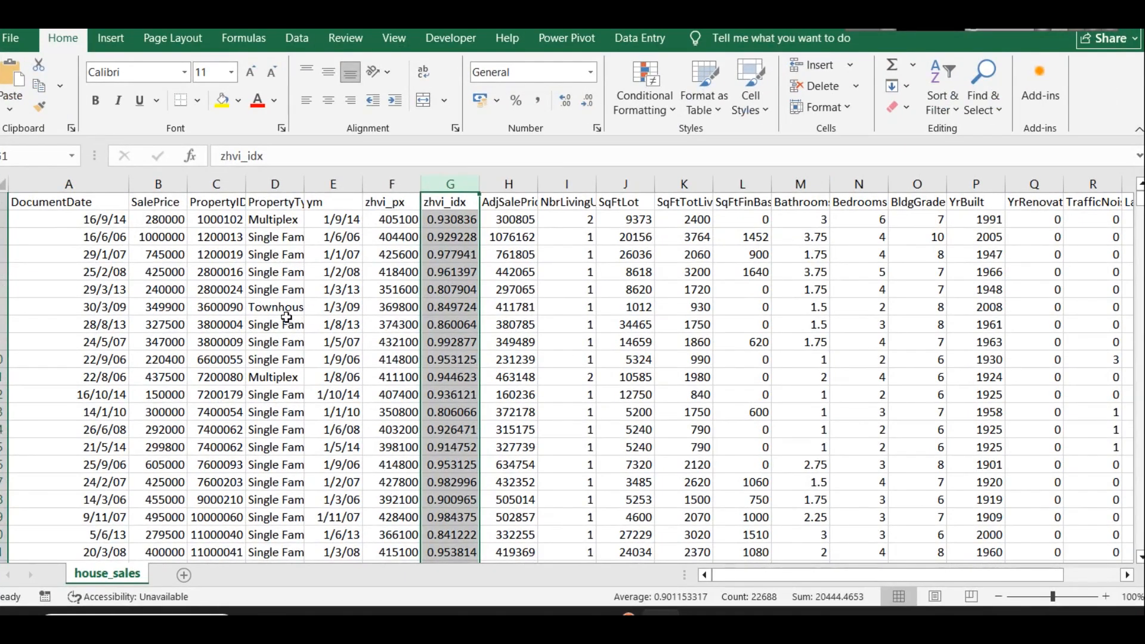
Examine the SalePrice, PropertyType and ym columns of the house_sales sheet in Excel.
click(286, 319)
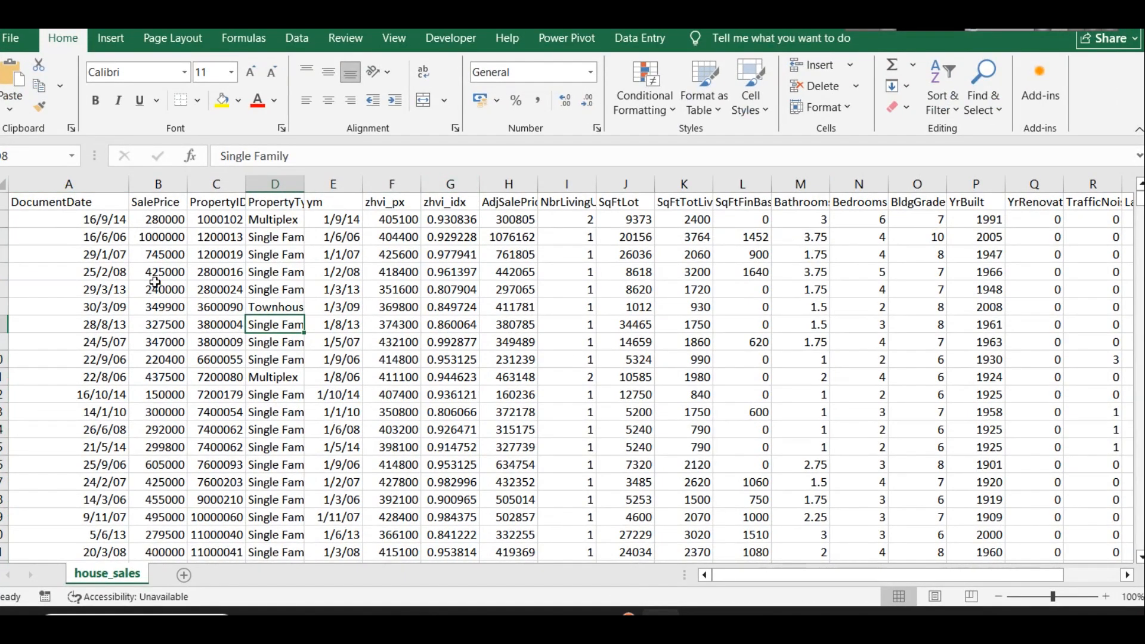
click(167, 181)
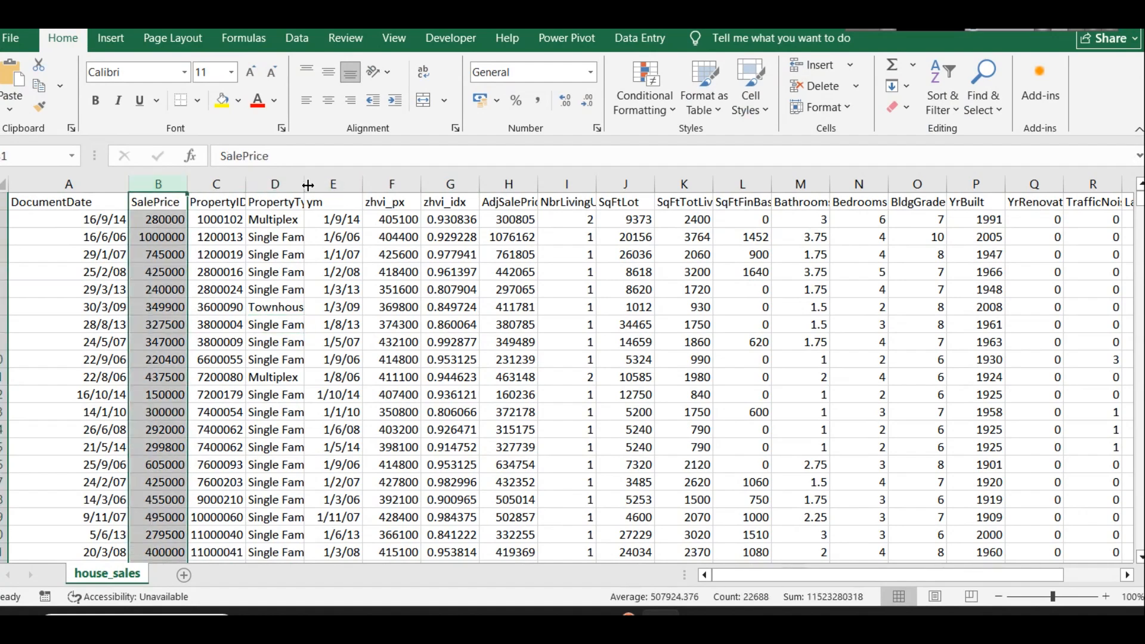
click(279, 179)
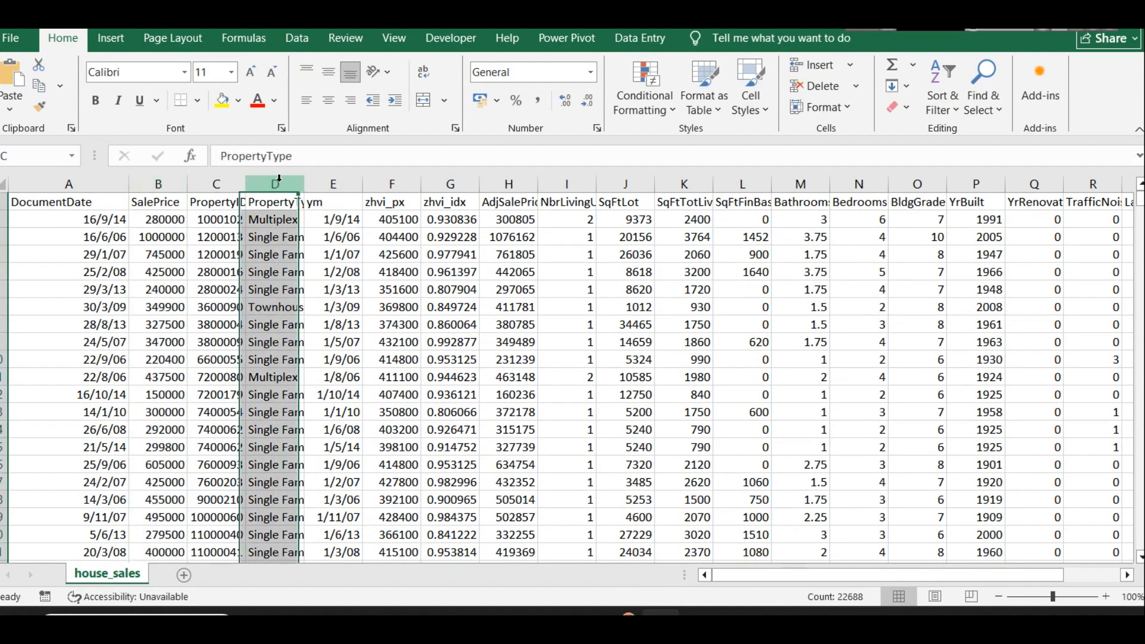
click(341, 182)
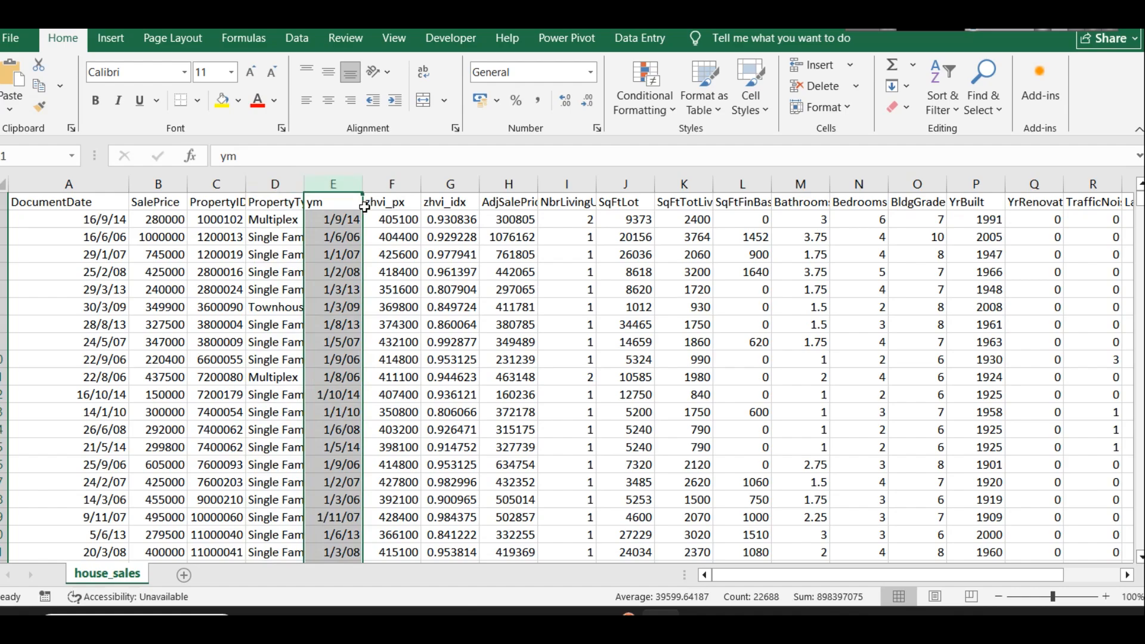
Switch to the Kaggle page and read the remaining column descriptions of house_sales.csv through NewConstruction.
click(889, 33)
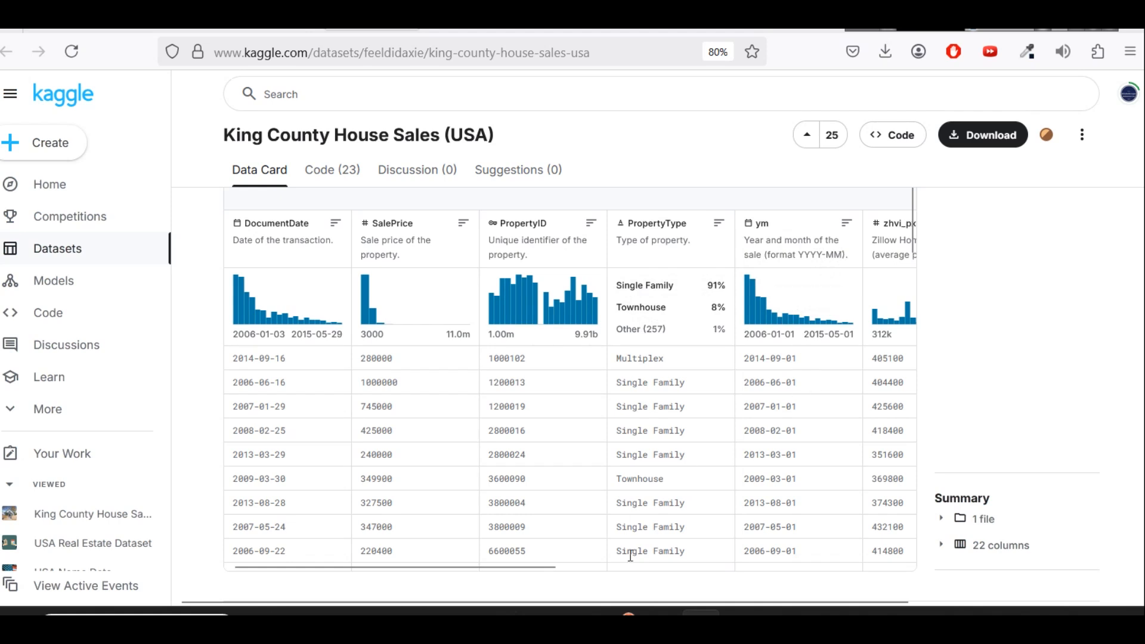
drag(545, 564, 808, 569)
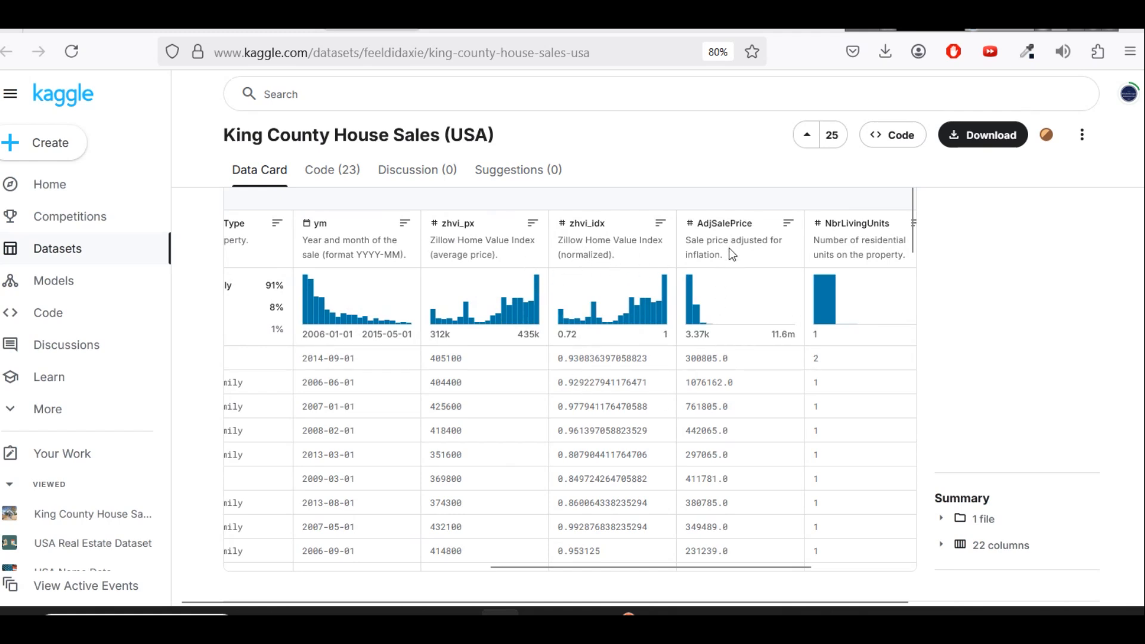
drag(734, 564, 865, 567)
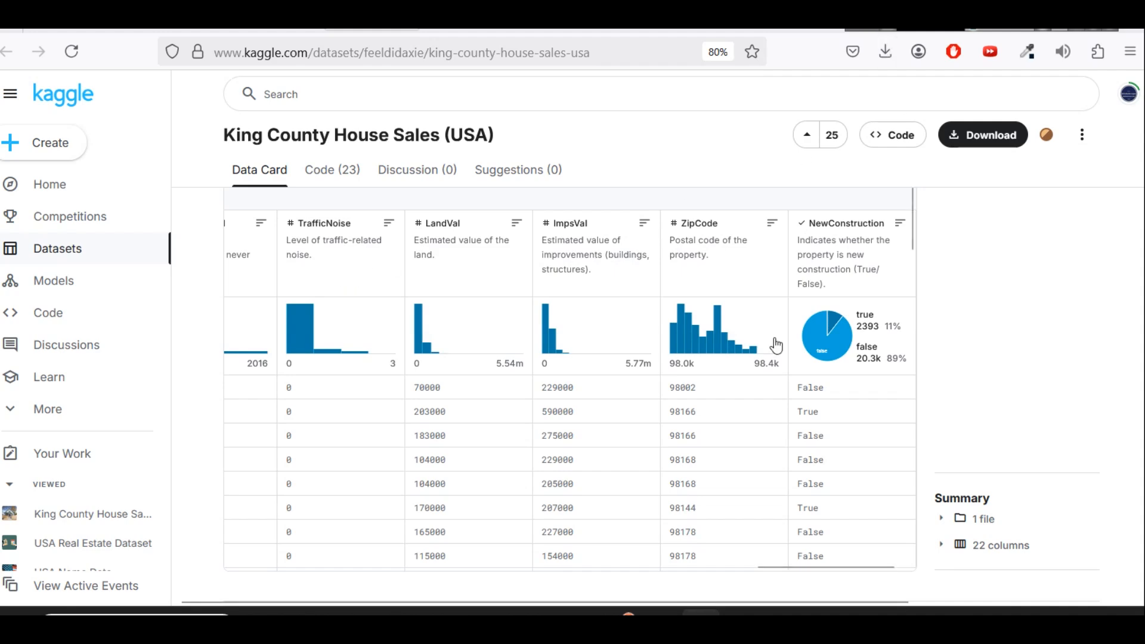
scroll(775, 344, up, 6)
scroll(775, 346, up, 4)
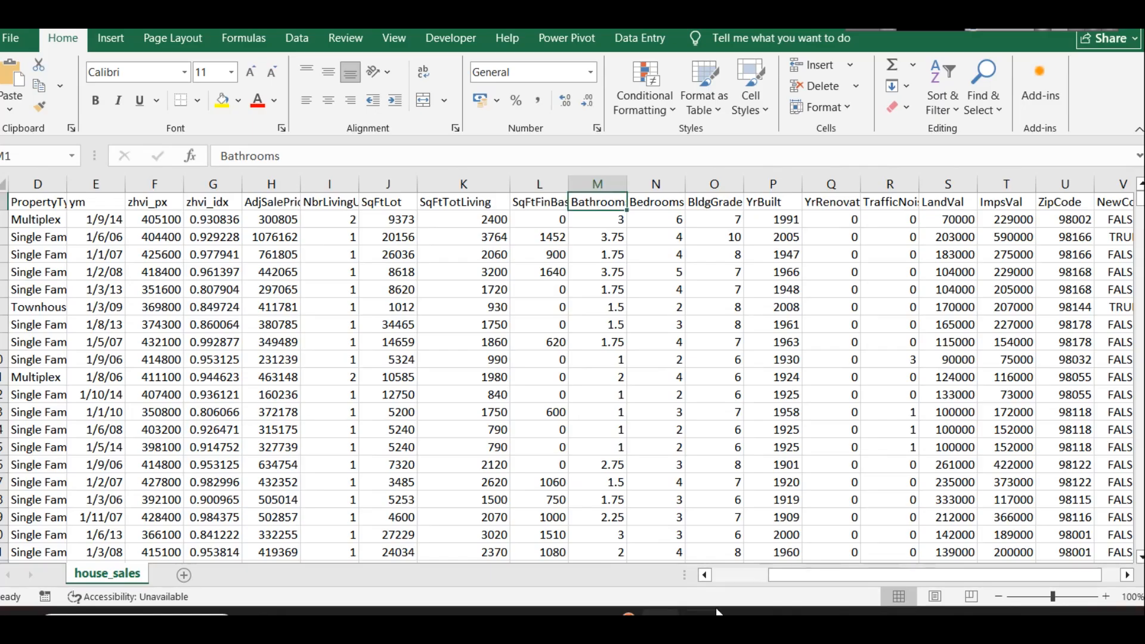
Examine the SalePrice, Bathrooms and Bedrooms columns of the house_sales sheet in Excel.
drag(829, 578, 796, 577)
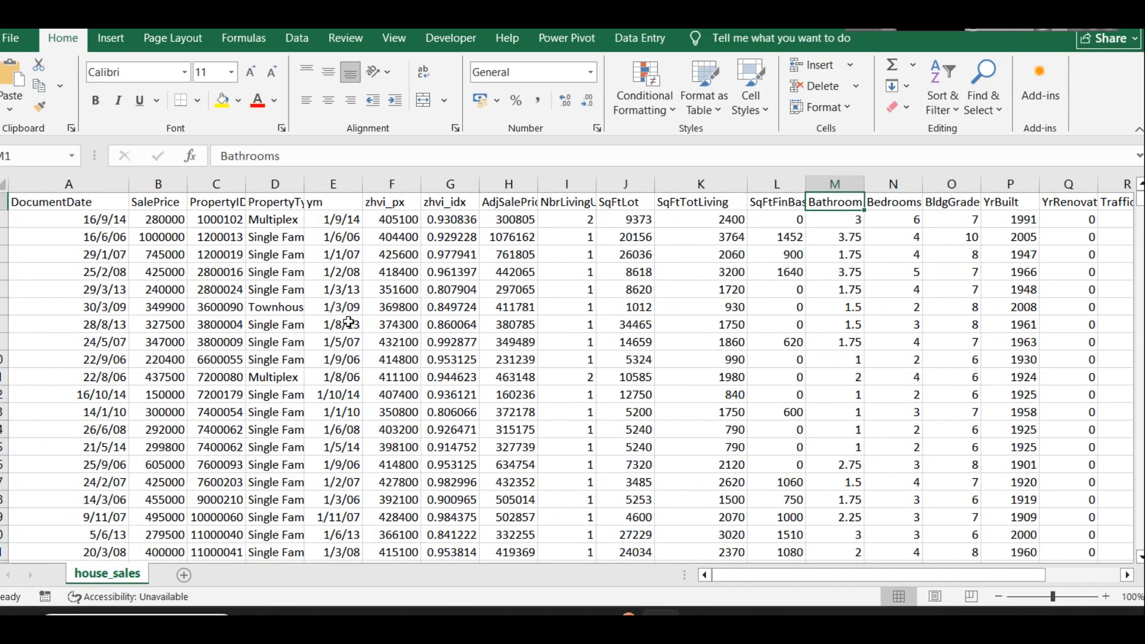
click(151, 186)
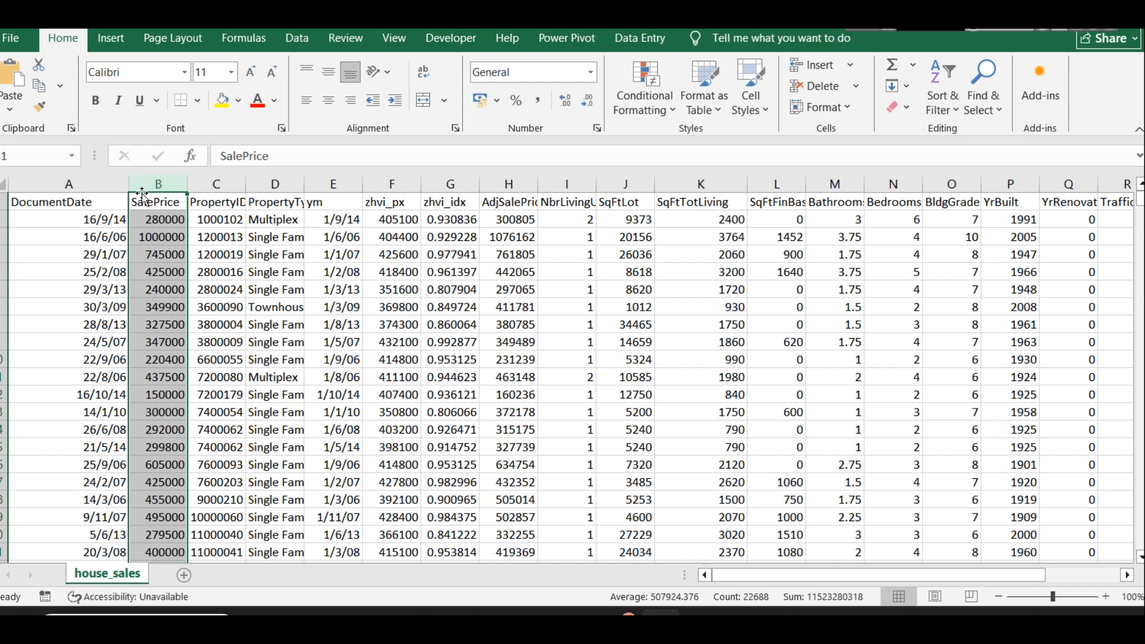
click(830, 174)
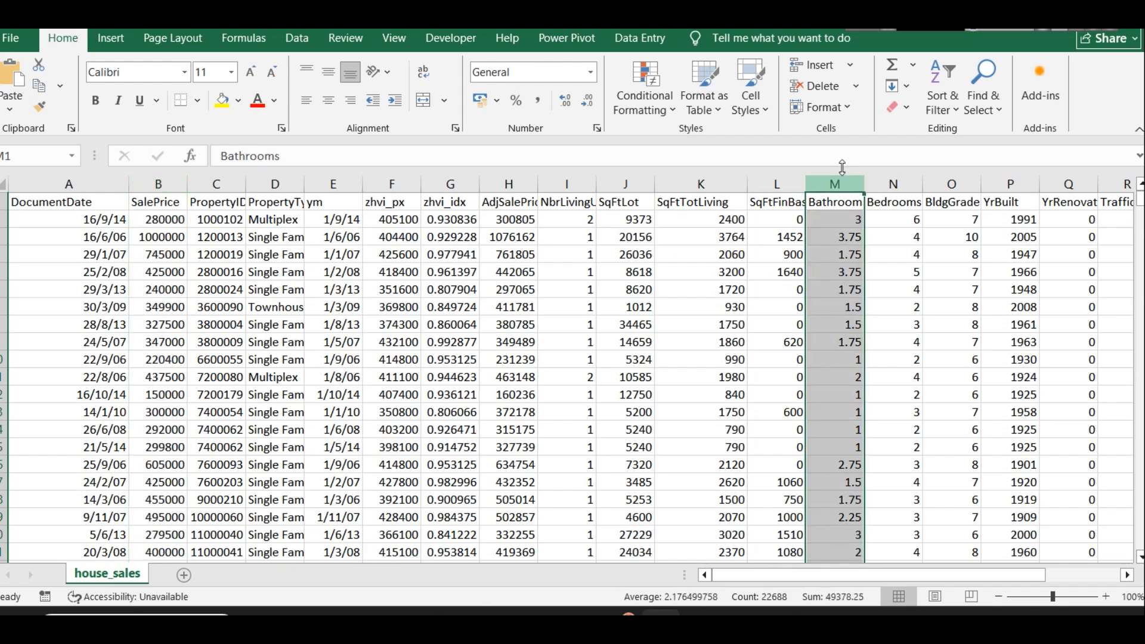
click(873, 174)
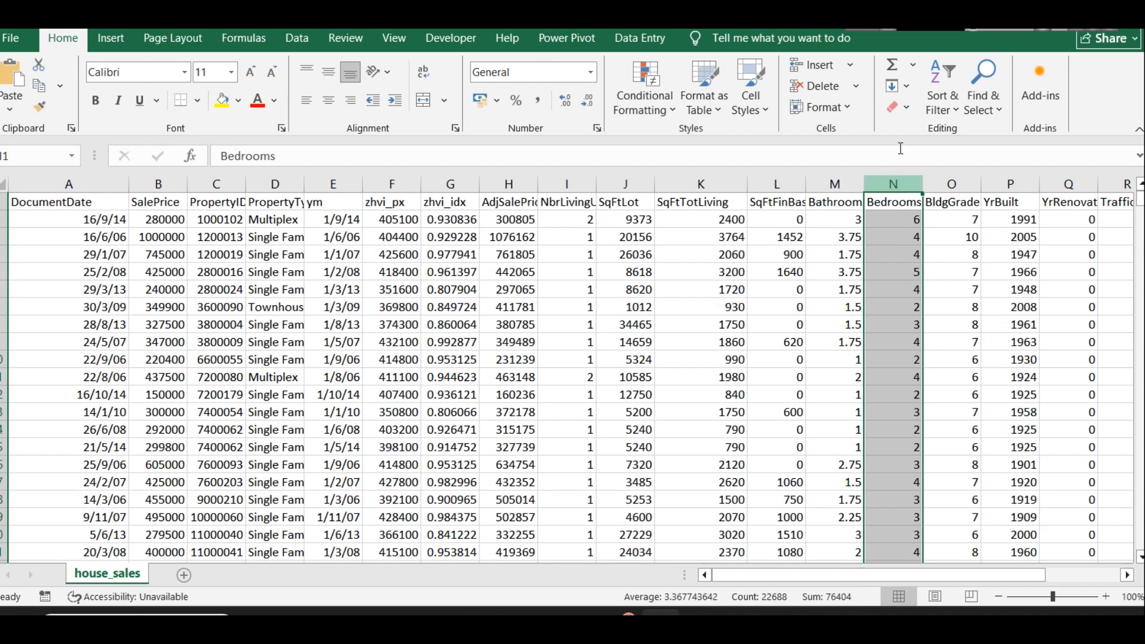
Switch to the blank Power BI report and load house_sales.csv from the King County House Sales (USA) folder as a Text/CSV source.
click(1046, 14)
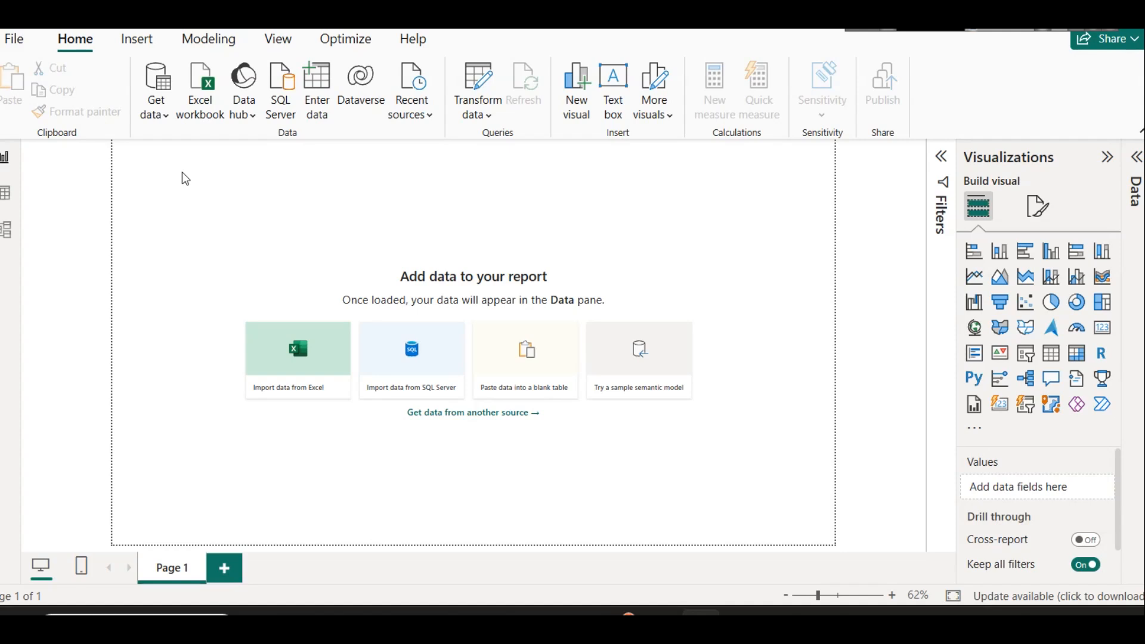
click(164, 116)
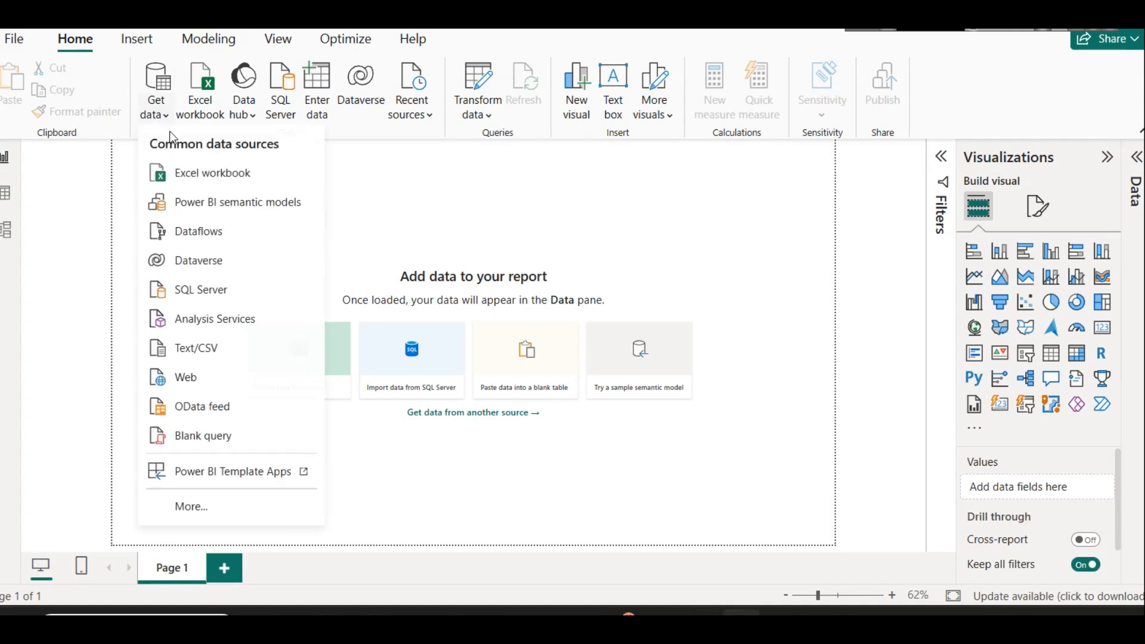
click(227, 350)
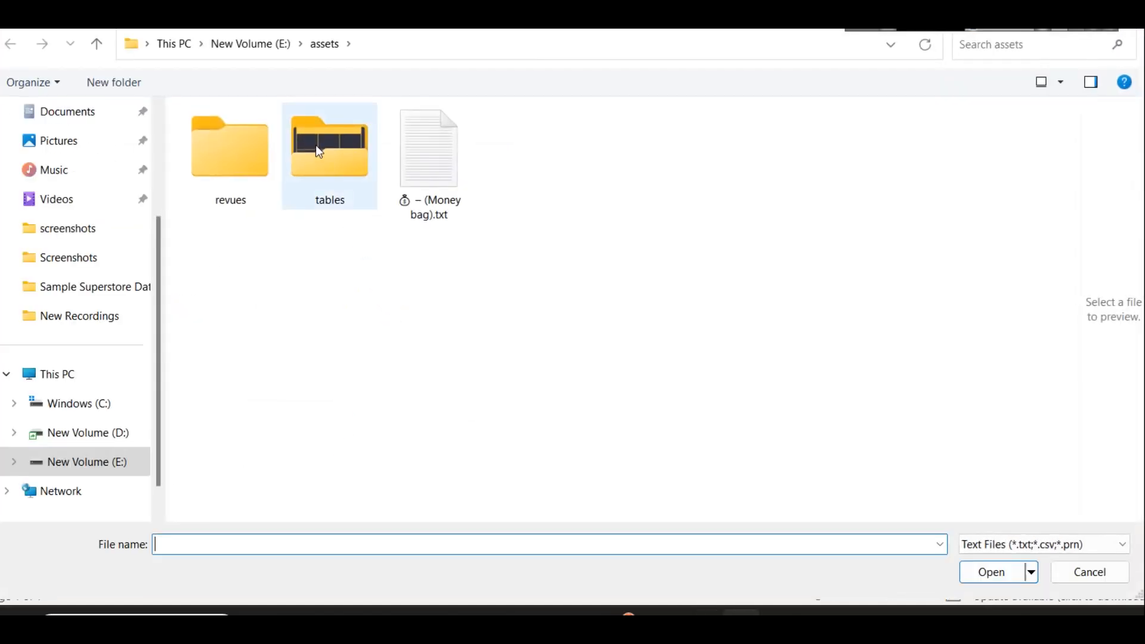
click(256, 48)
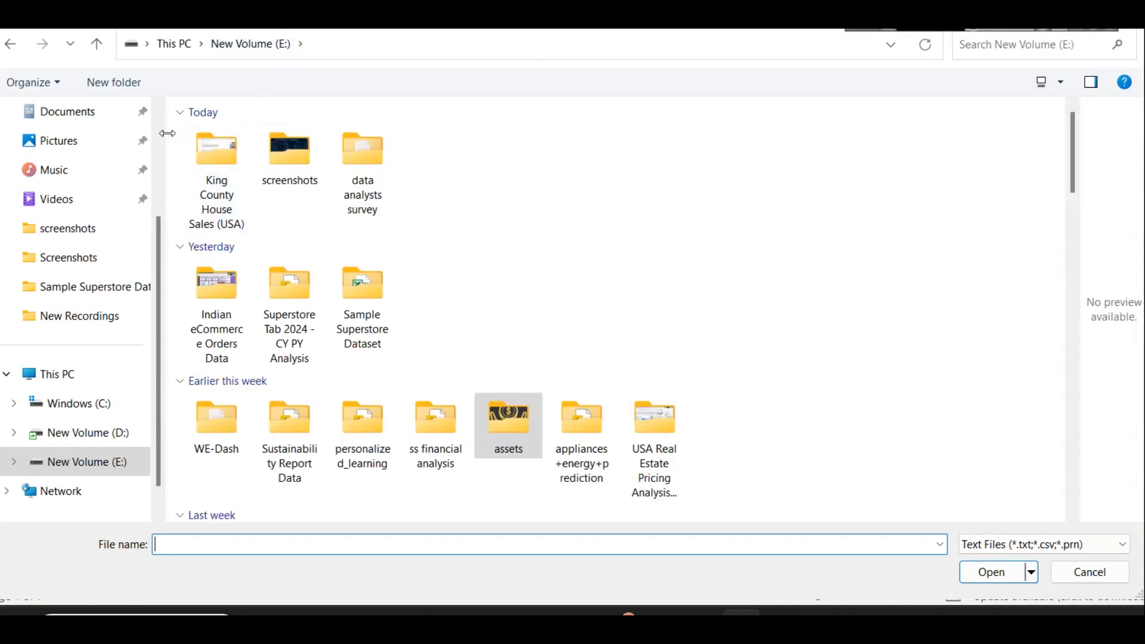
drag(167, 133, 60, 127)
double_click(97, 174)
double_click(149, 137)
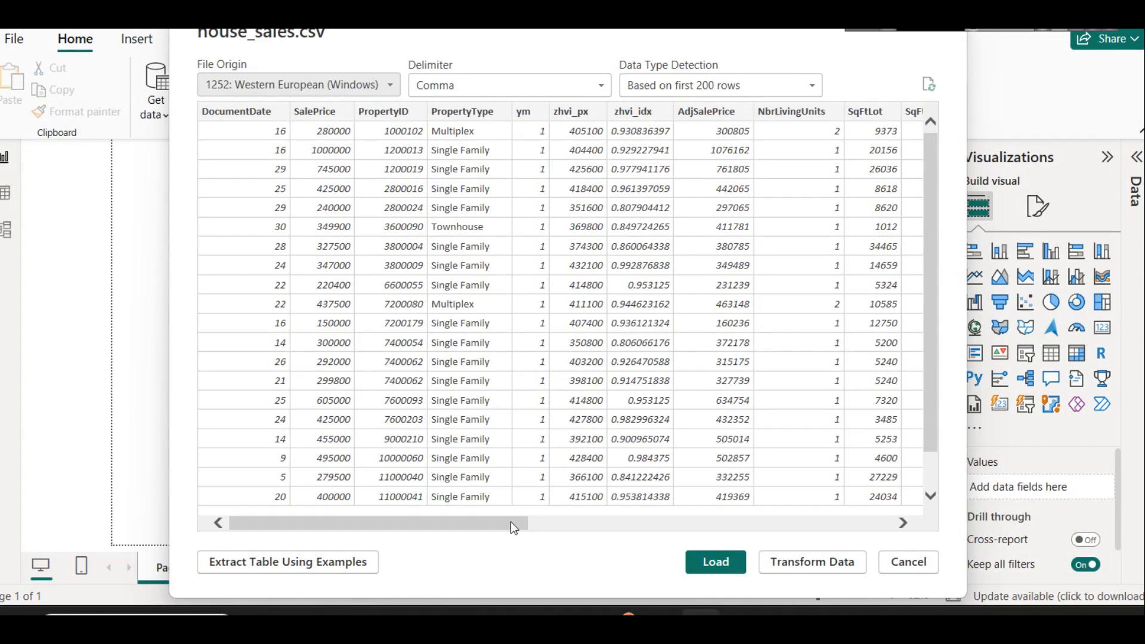
drag(526, 524, 584, 556)
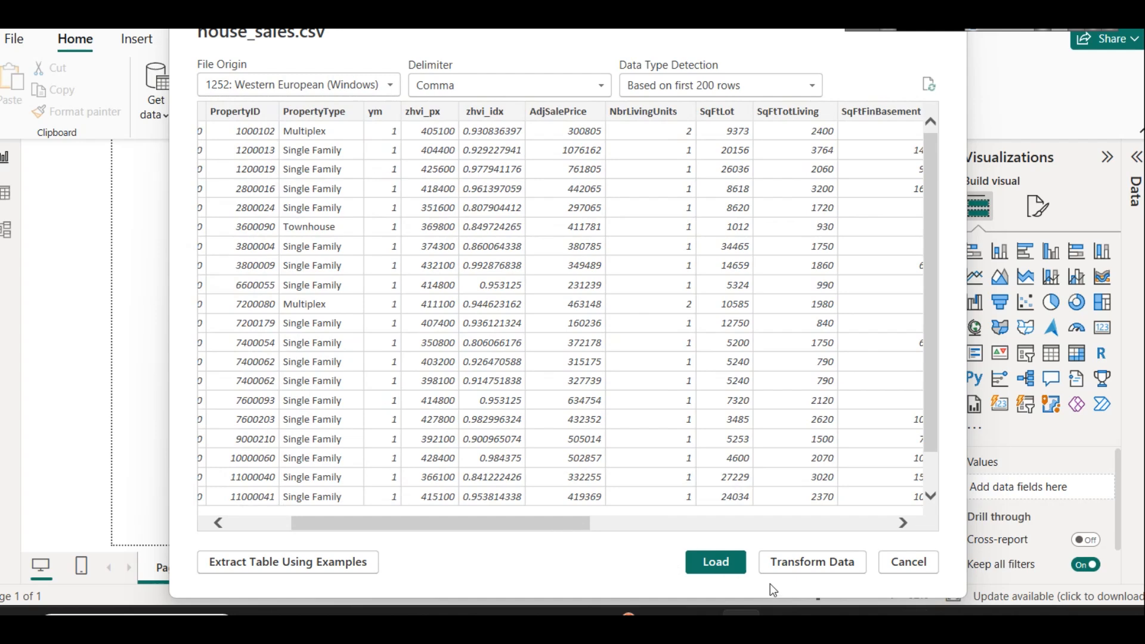
click(742, 569)
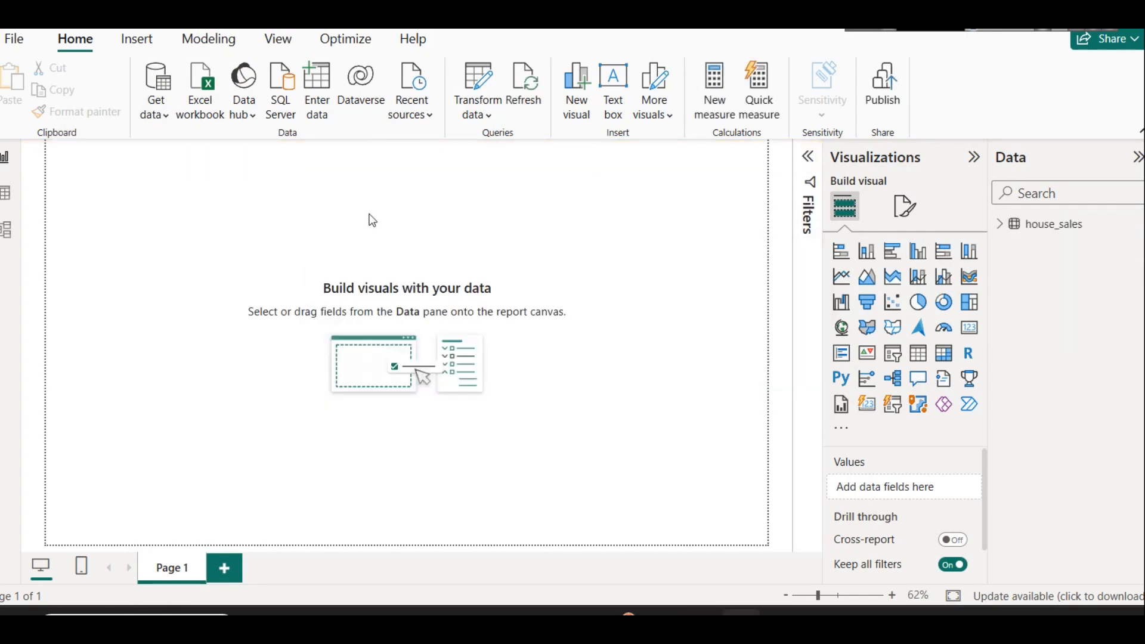
Set the report page's canvas background color to #512B50 and make it fully opaque.
click(904, 205)
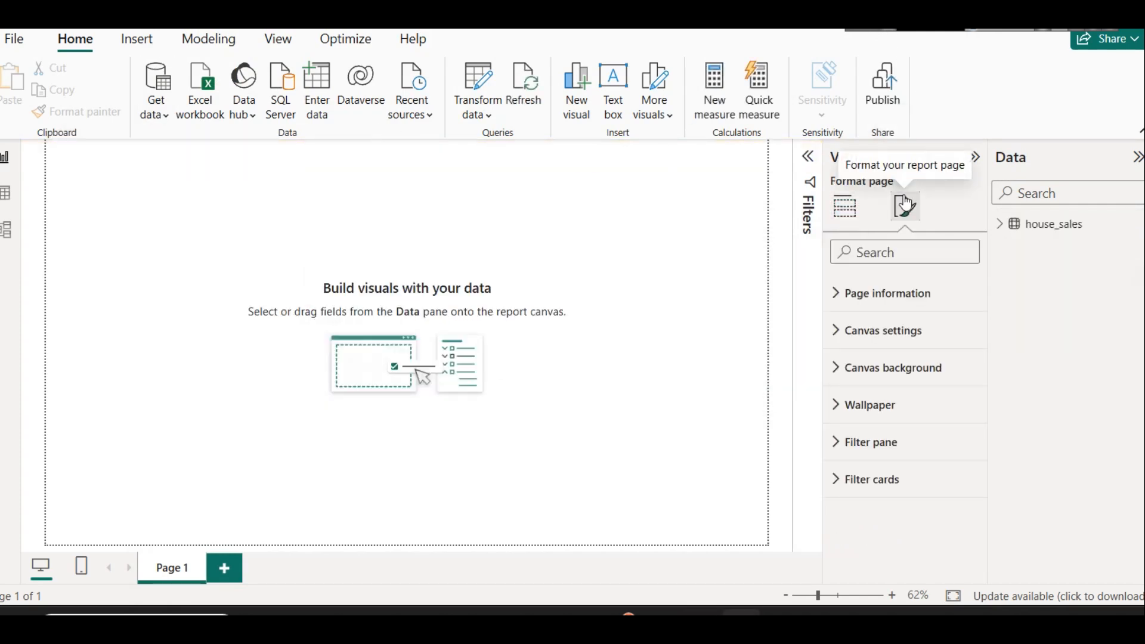
click(864, 388)
click(867, 431)
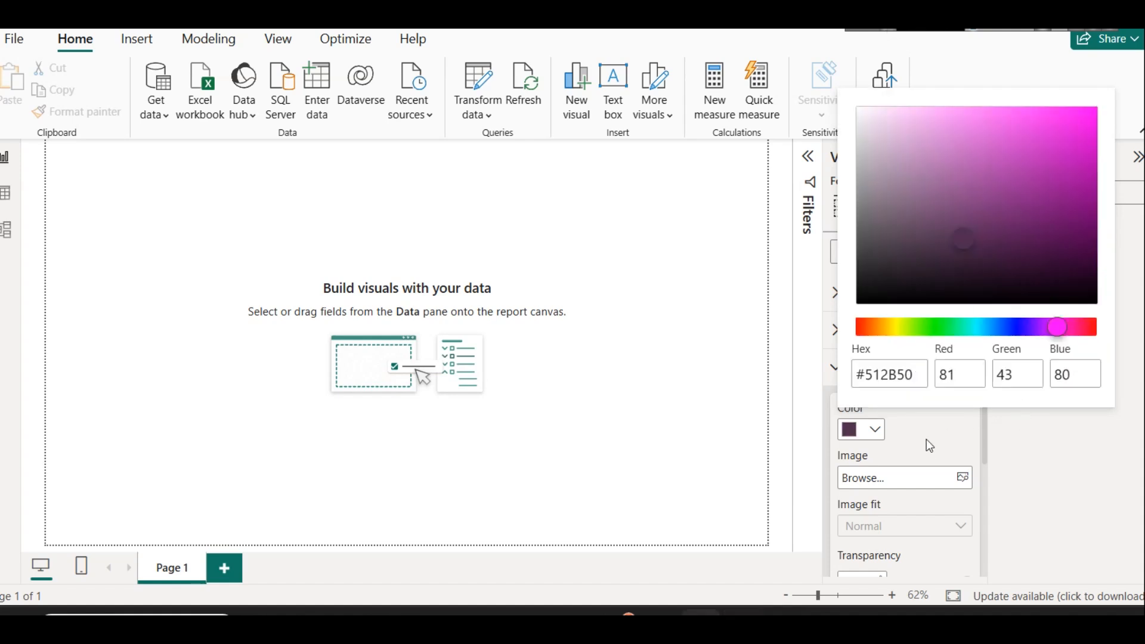
click(918, 437)
scroll(927, 518, down, 3)
scroll(927, 519, down, 1)
drag(966, 405, 666, 341)
click(663, 334)
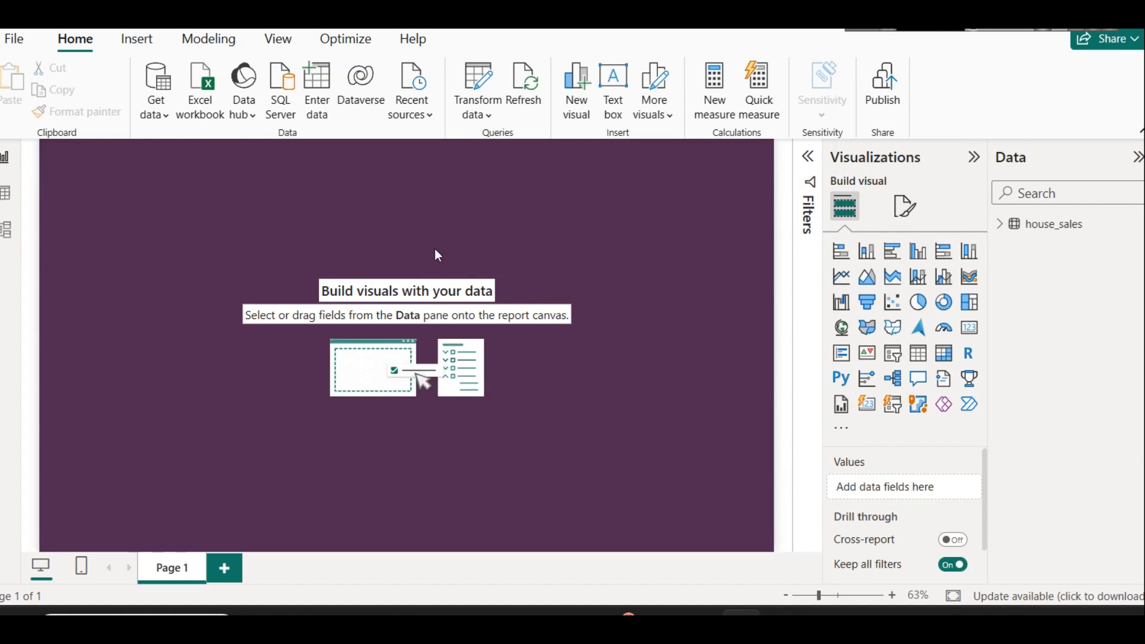
Insert a text box at the upper-left corner of the report page and shrink its height to a narrow title strip.
click(613, 84)
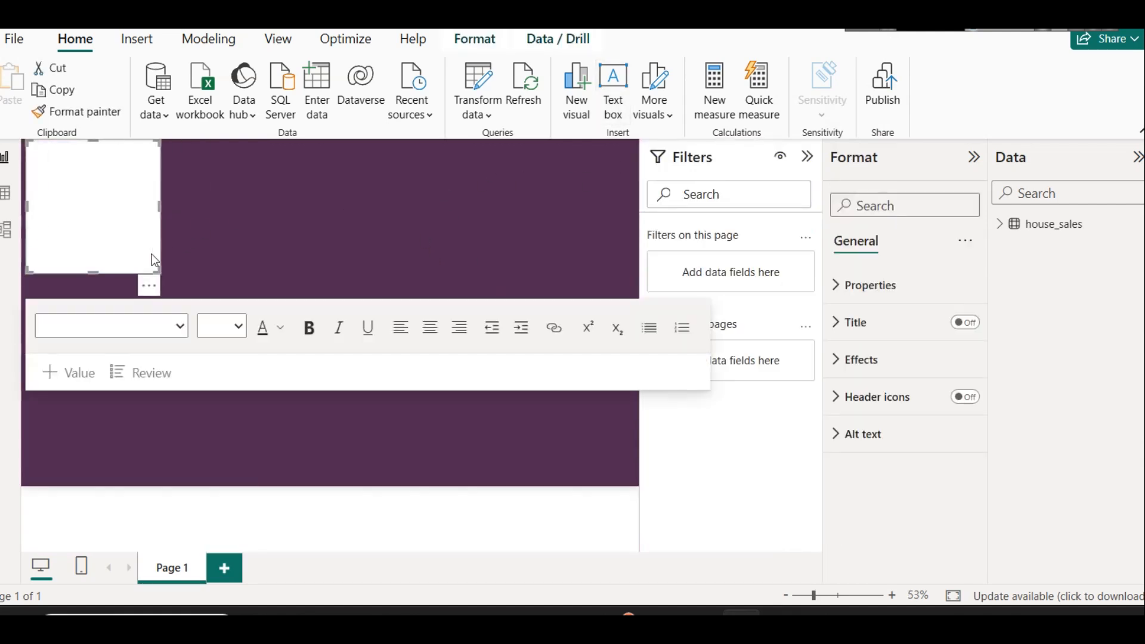
drag(85, 268, 94, 178)
click(117, 165)
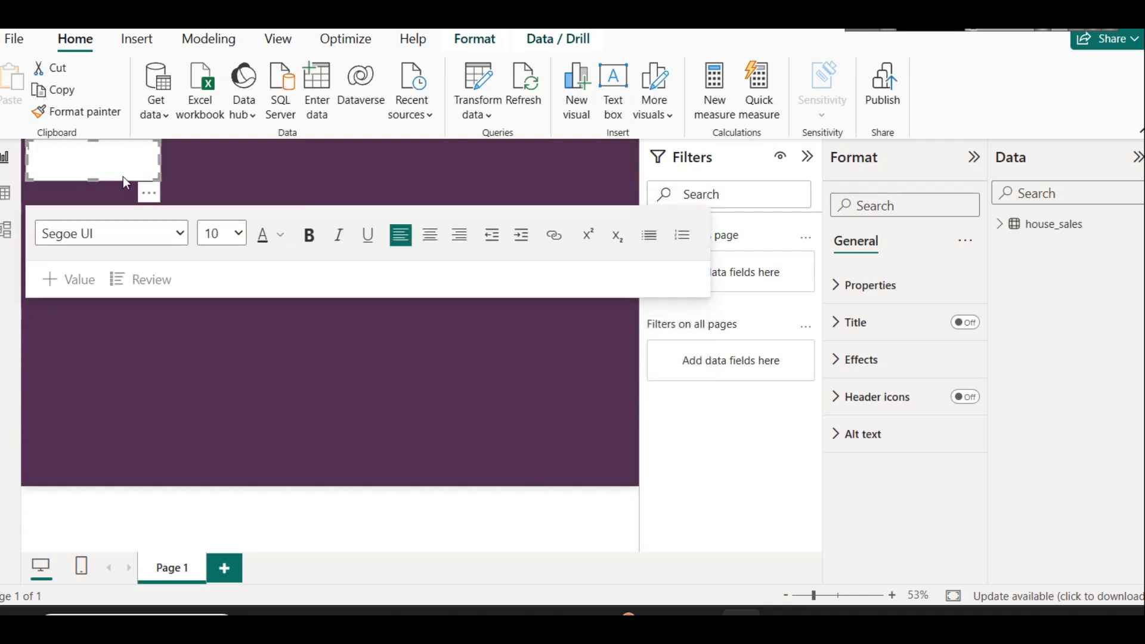
drag(123, 177, 124, 180)
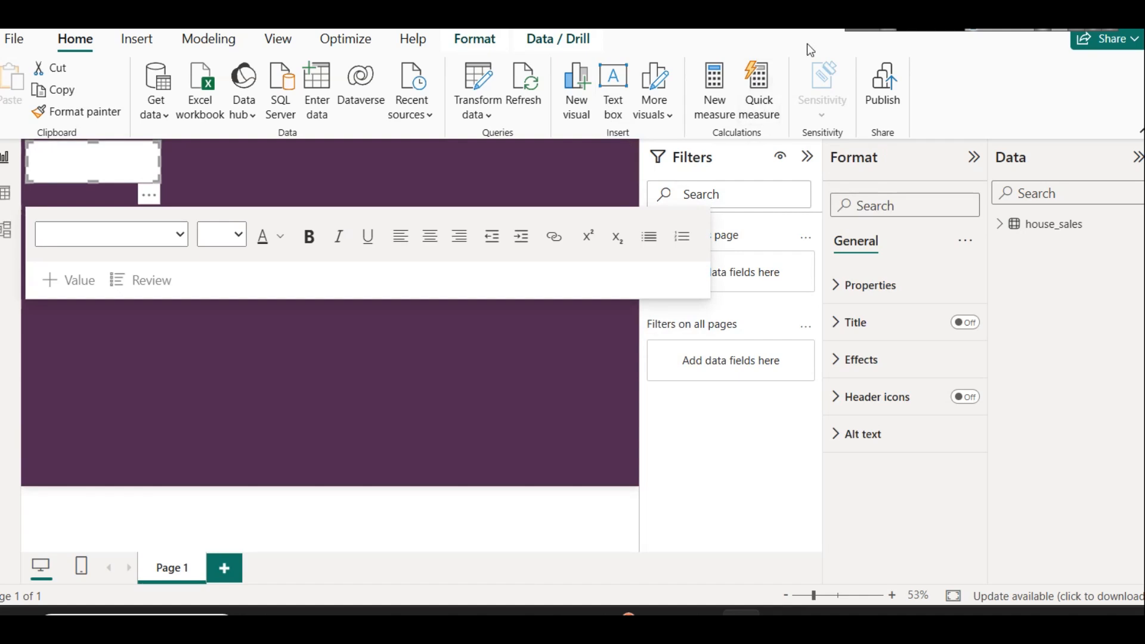
Enter the title "USA King County House Sales Analysis" in the text box and widen the box across most of the page.
click(87, 173)
text(King County House Sales (USA))
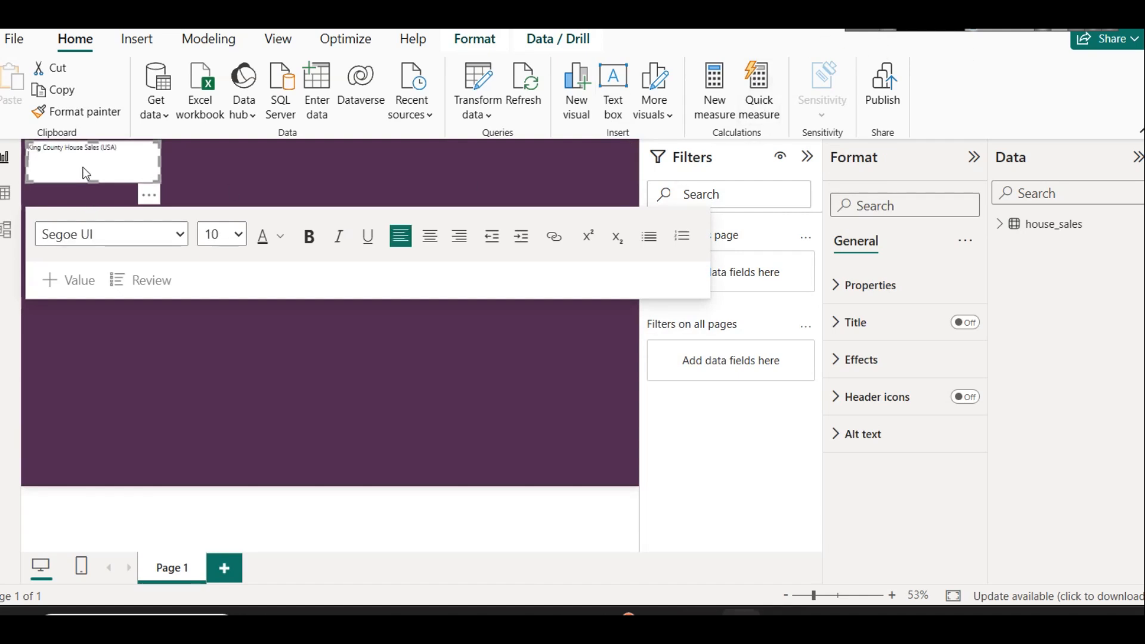
drag(125, 150, 103, 152)
key(BackSpace)
click(36, 148)
text((USA))
key(BackSpace)
key(BackSpace)
drag(164, 164, 444, 181)
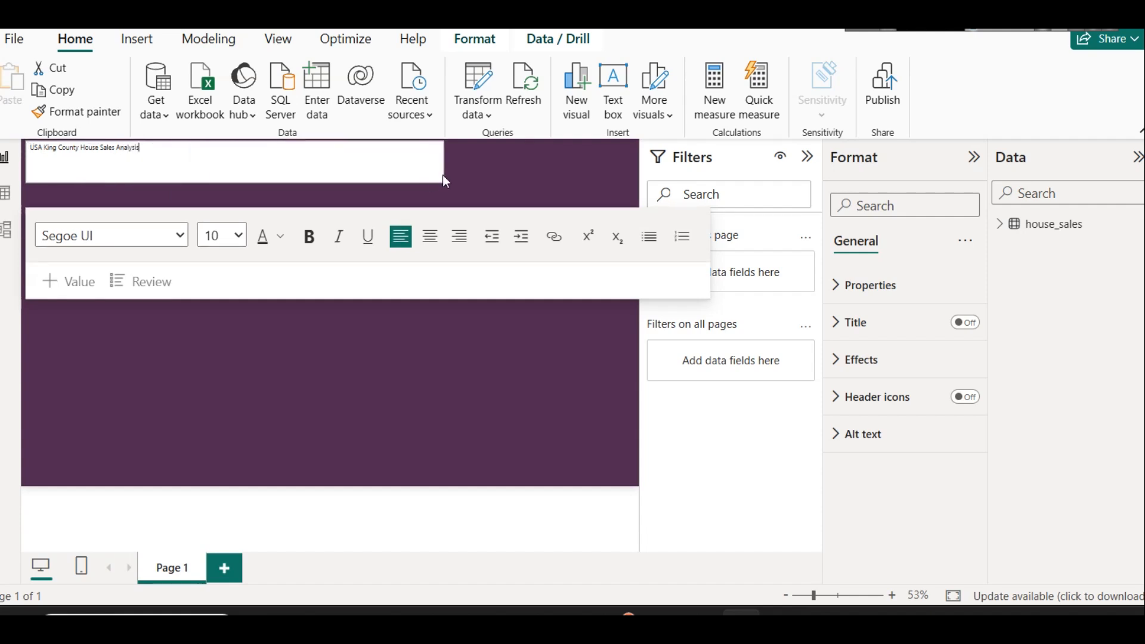
Set the dashboard title text to font size 28 and make it bold.
key(ctrl+a)
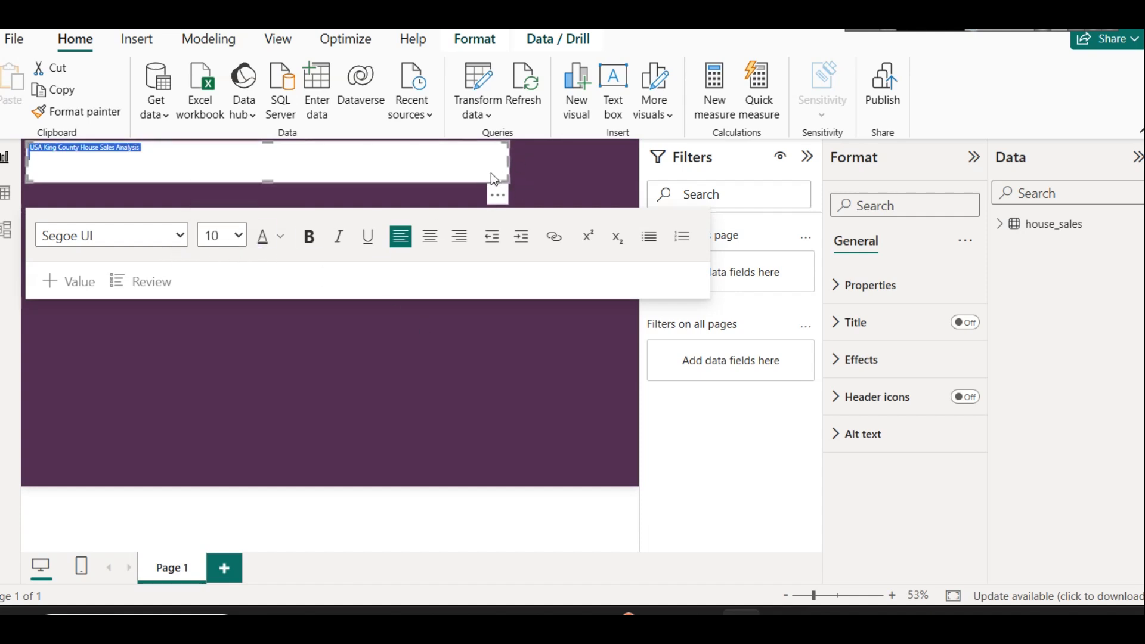
click(227, 241)
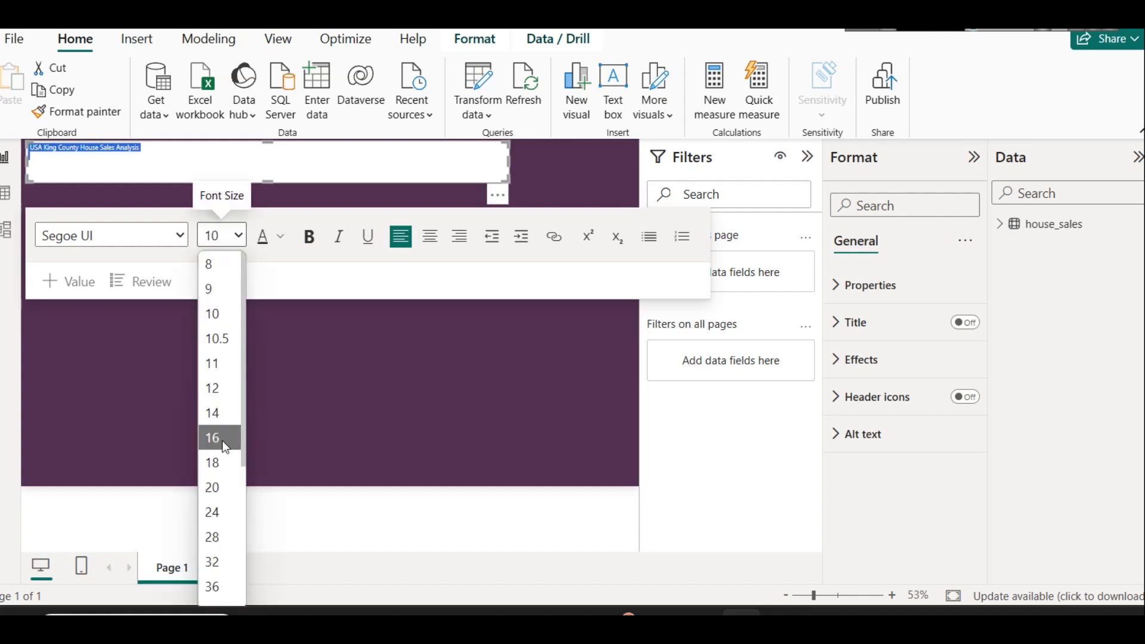
click(219, 533)
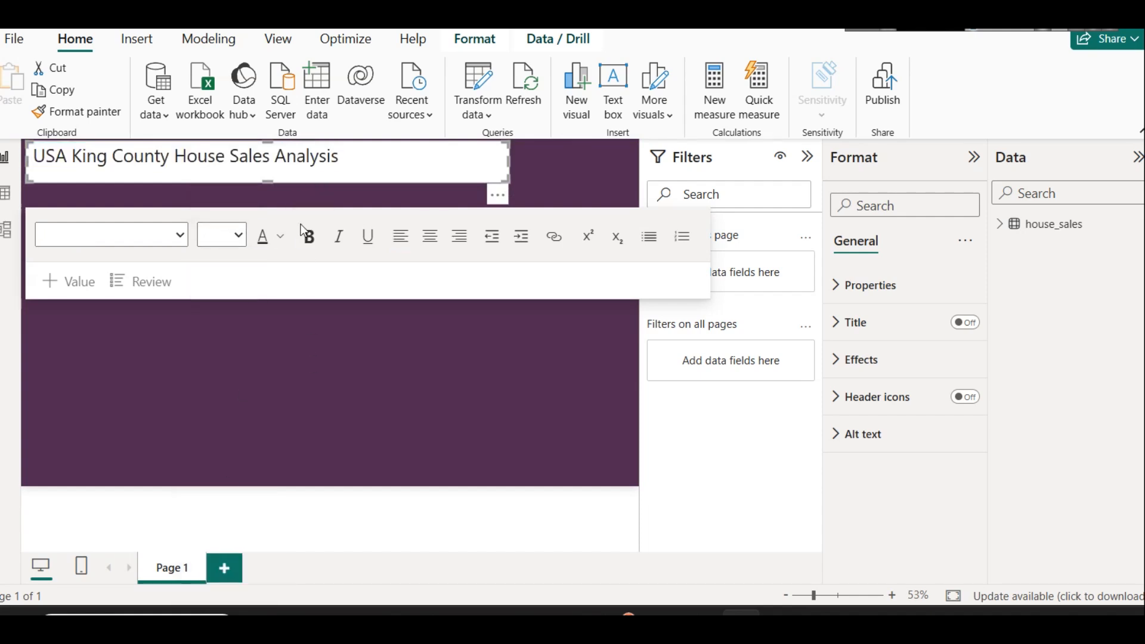
click(247, 157)
triple_click(248, 156)
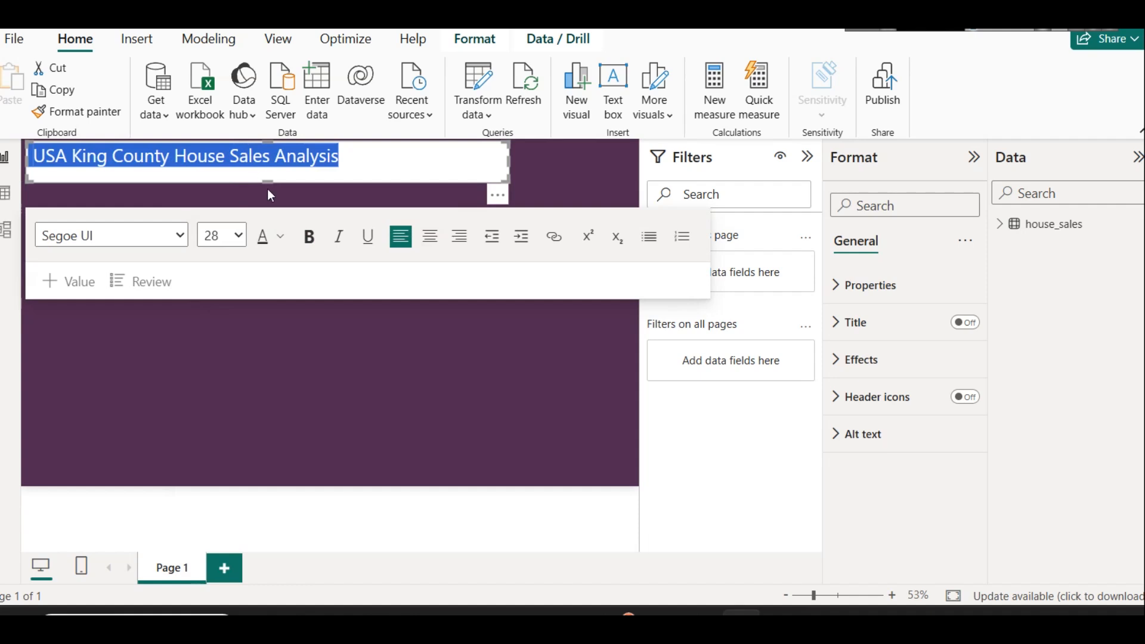
click(309, 237)
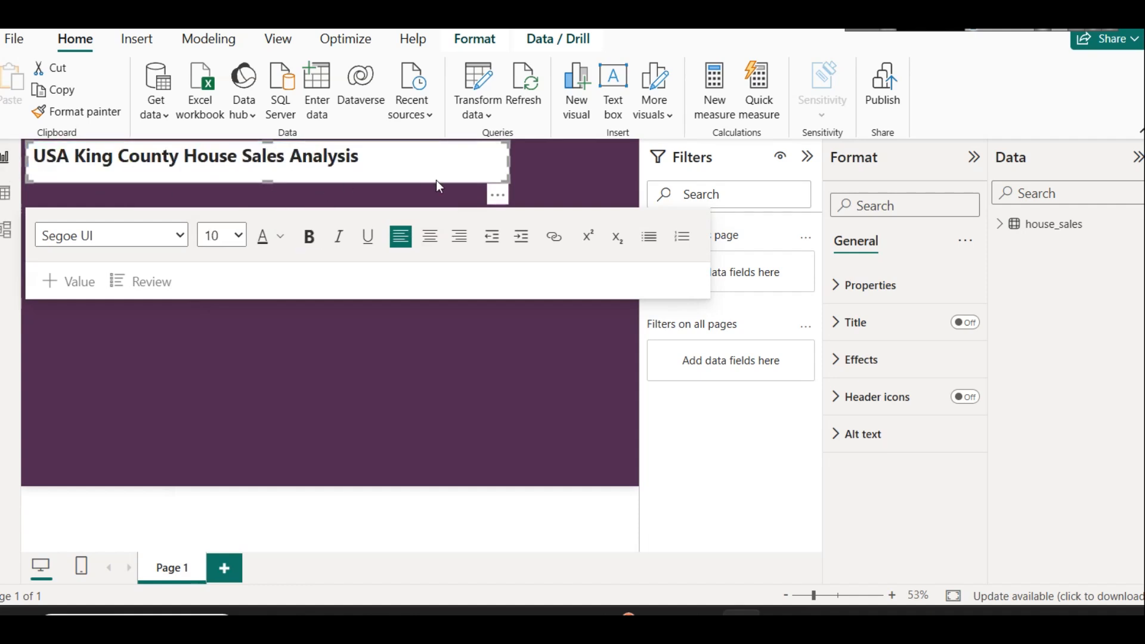
Center the title text within its box and color it light gray.
click(286, 158)
triple_click(286, 159)
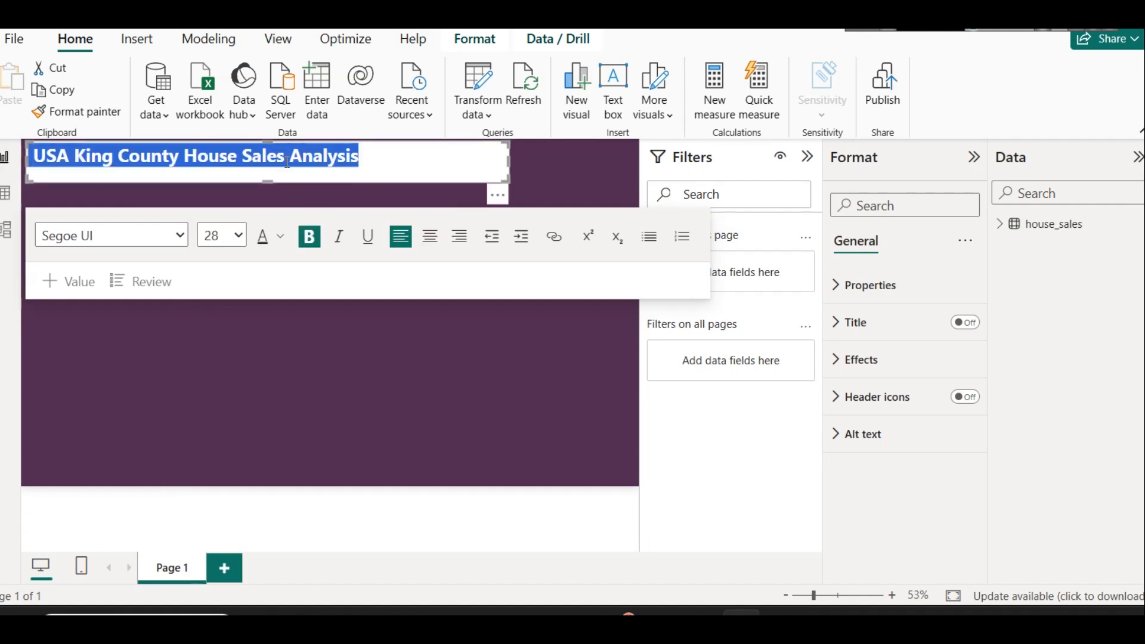
click(429, 236)
click(282, 237)
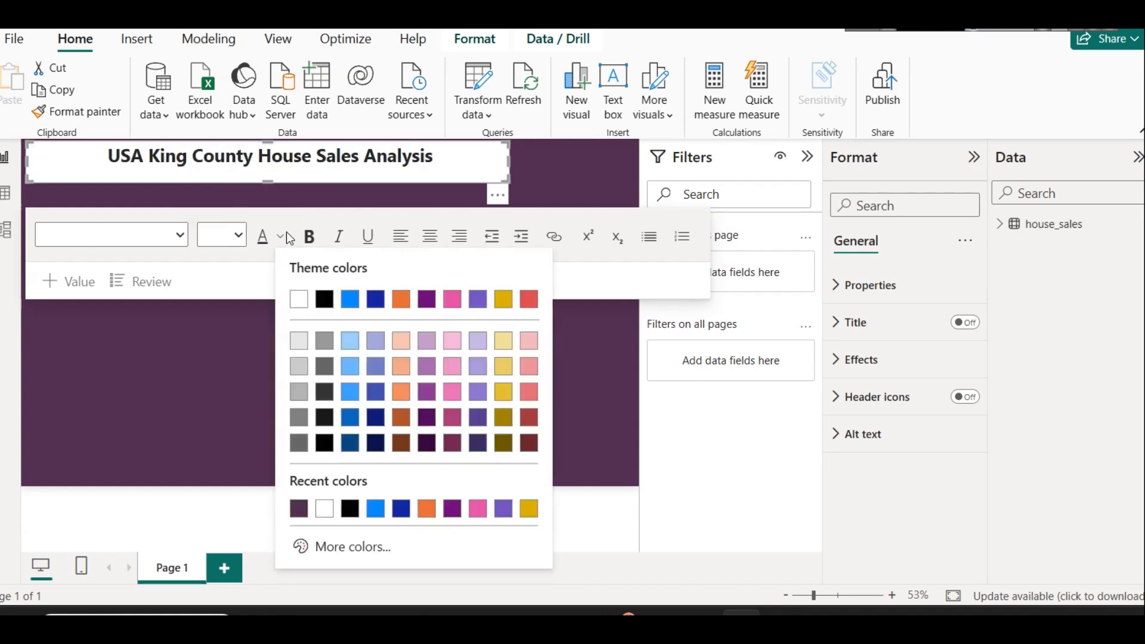
click(296, 506)
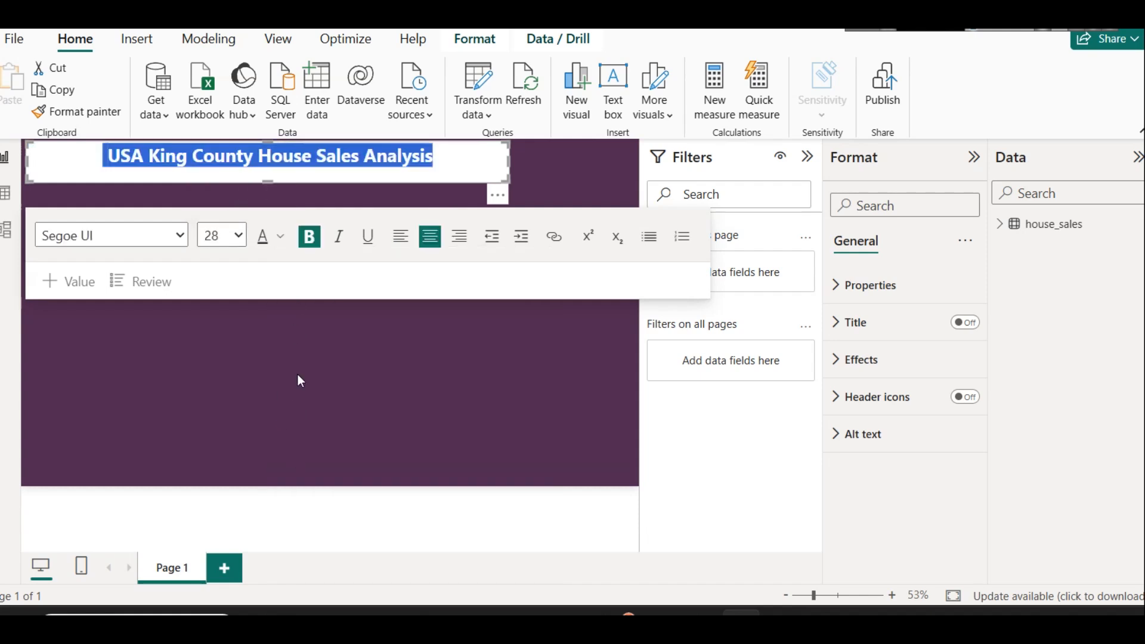
click(280, 237)
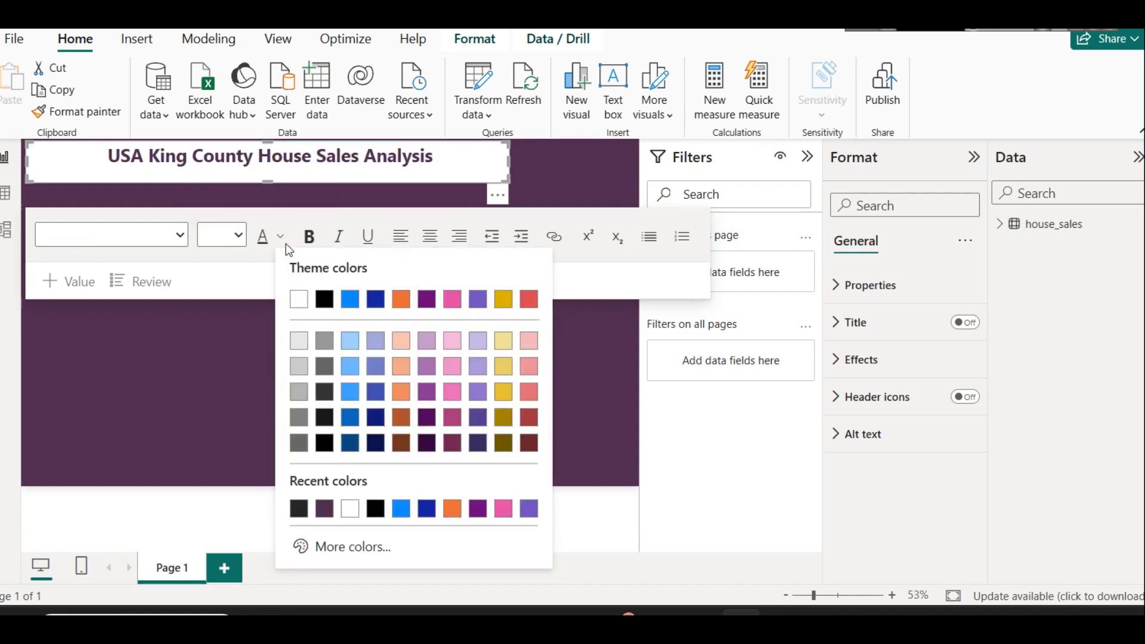
click(299, 345)
Reduce the title text box's height slightly and turn off its background.
click(307, 165)
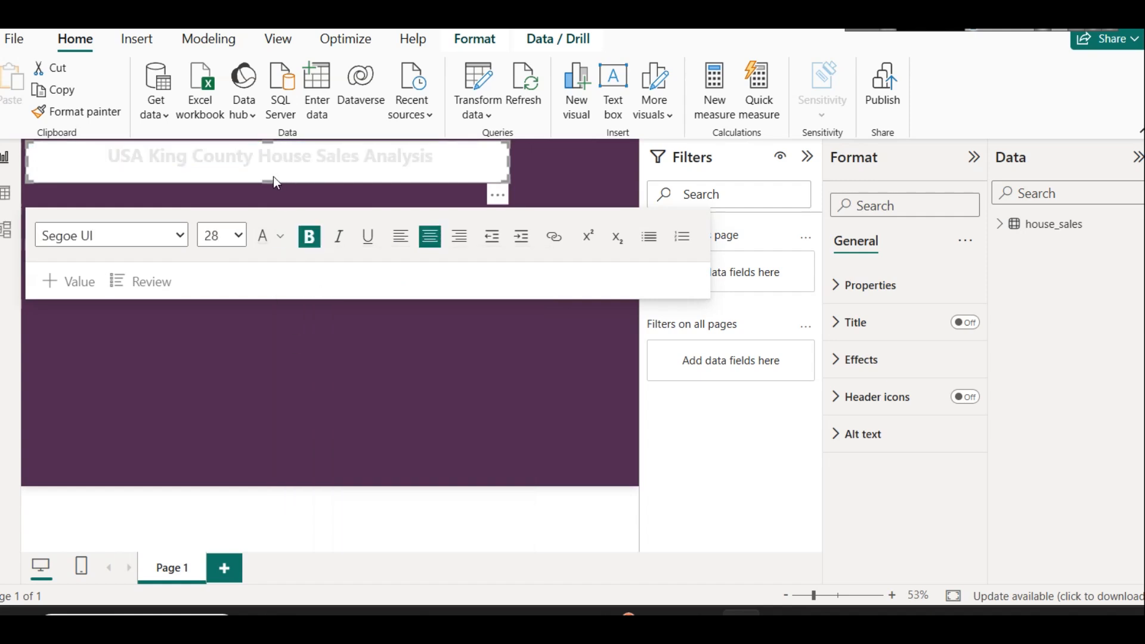
drag(266, 184, 268, 180)
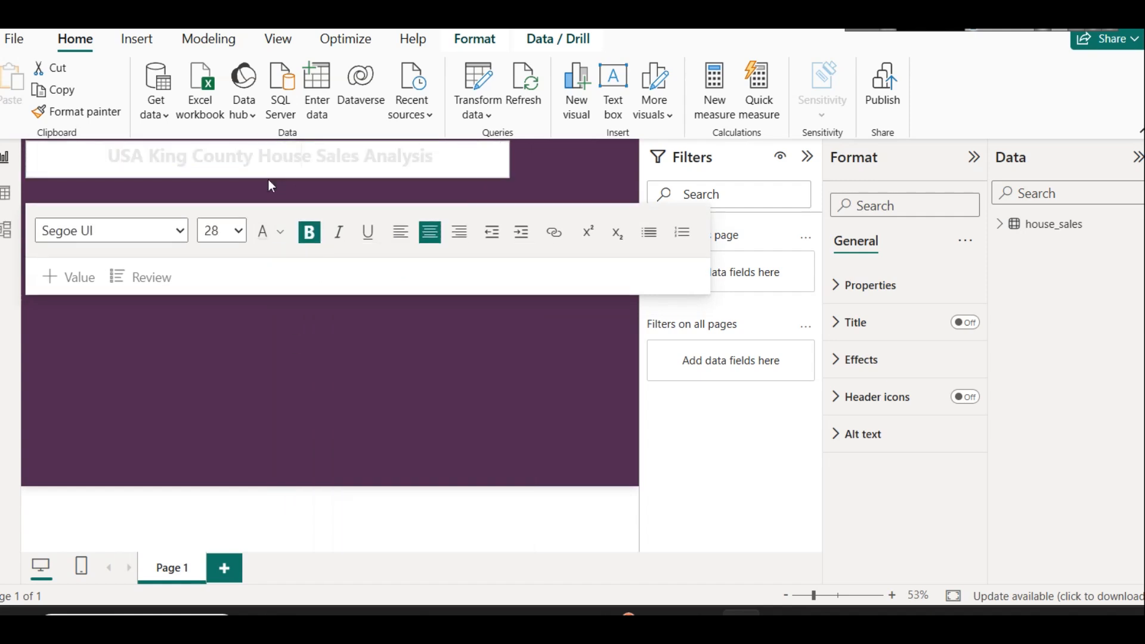
click(451, 184)
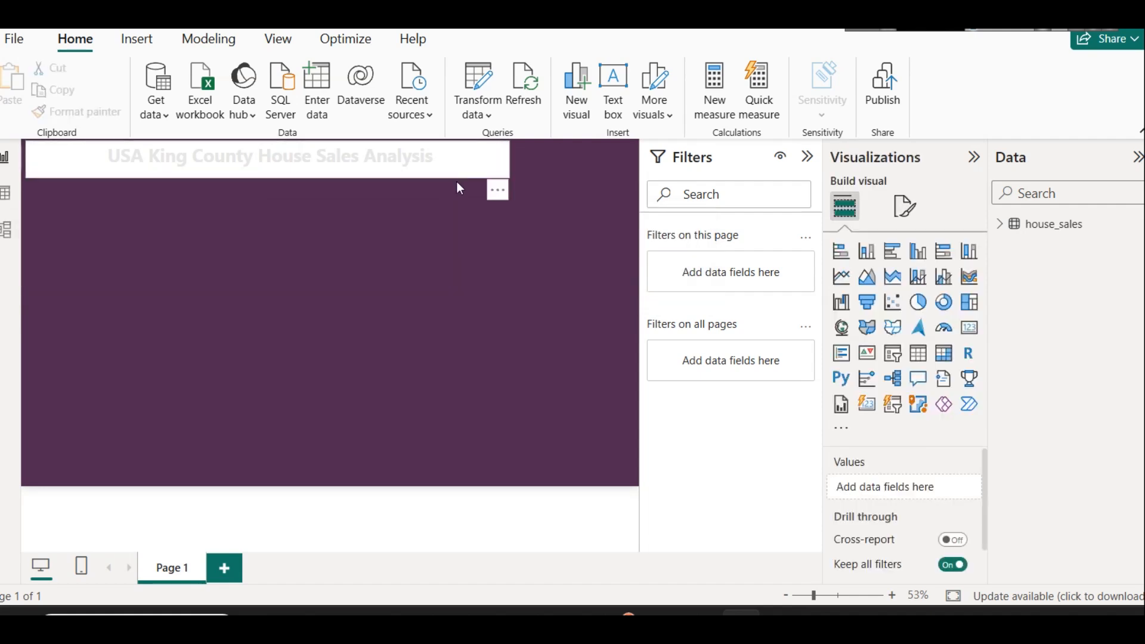
click(456, 183)
click(895, 376)
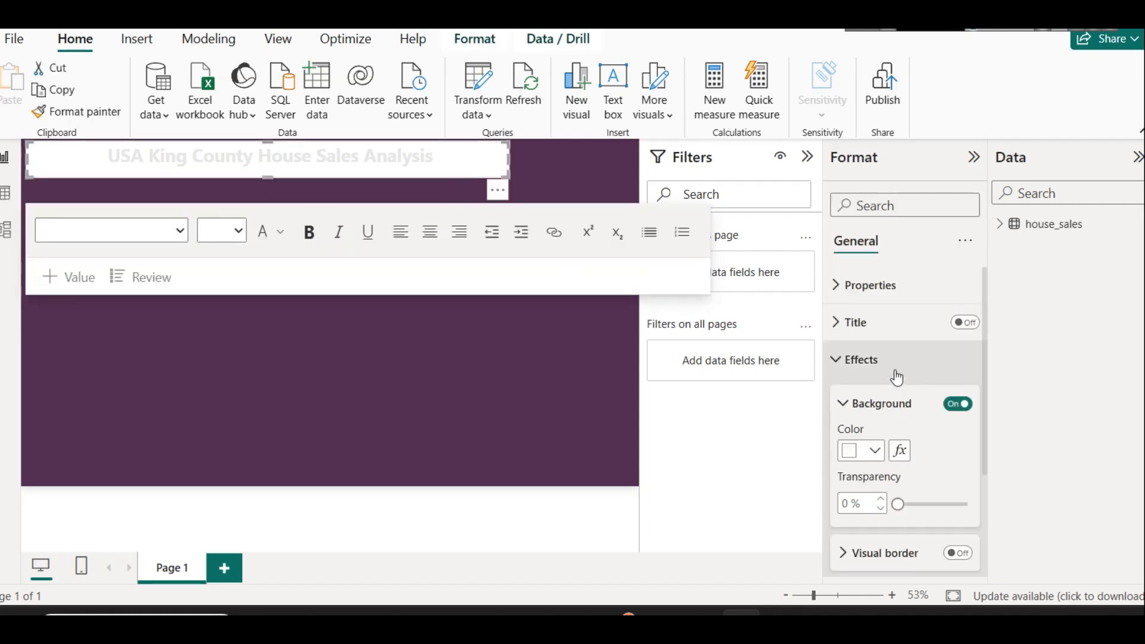
click(357, 357)
click(427, 175)
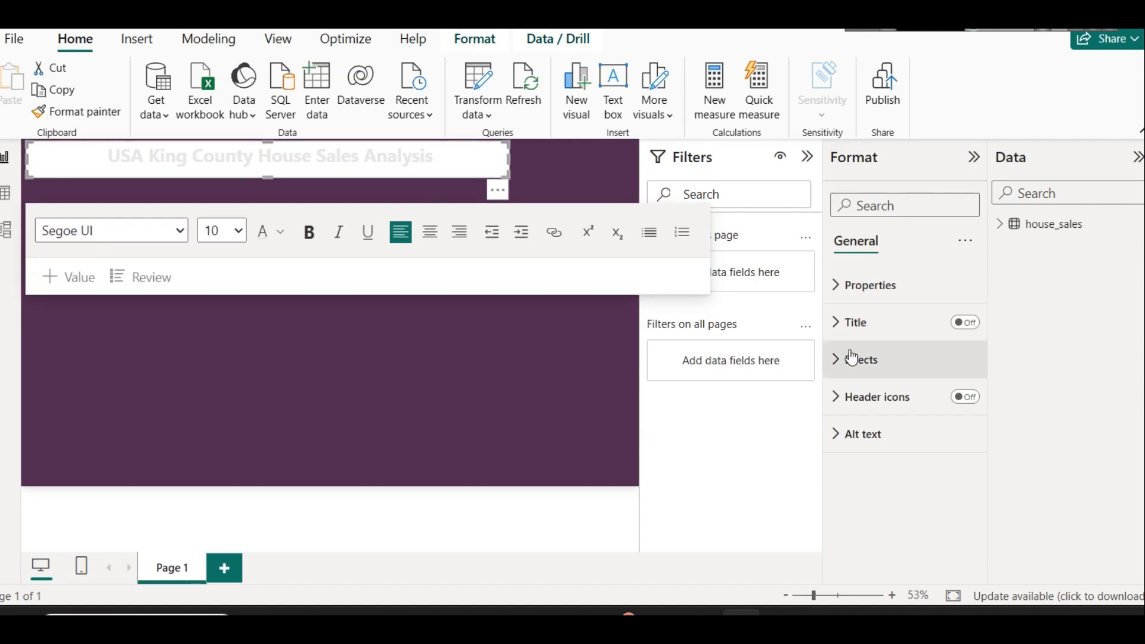
click(886, 373)
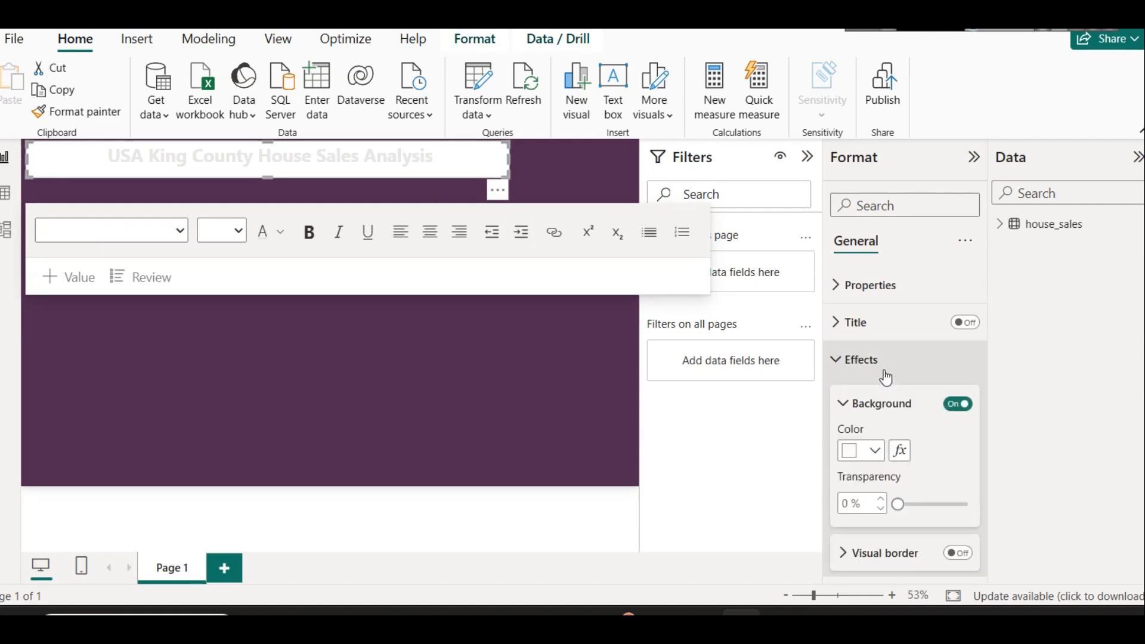
click(967, 407)
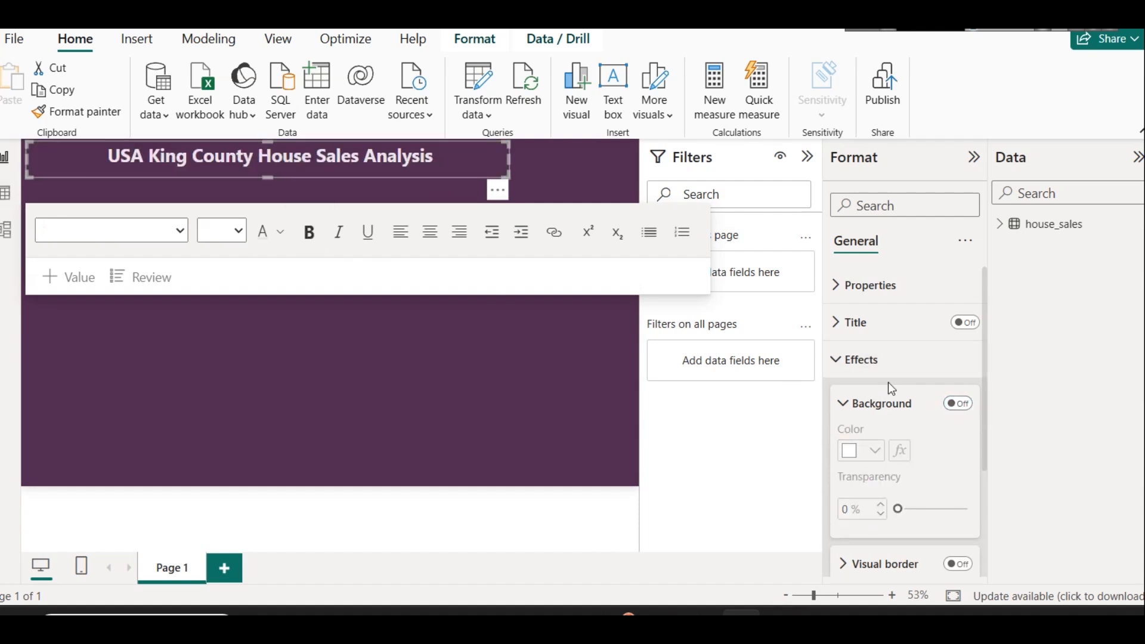
Turn on the visual border for the title text box and color it light gray.
scroll(928, 440, down, 3)
click(963, 407)
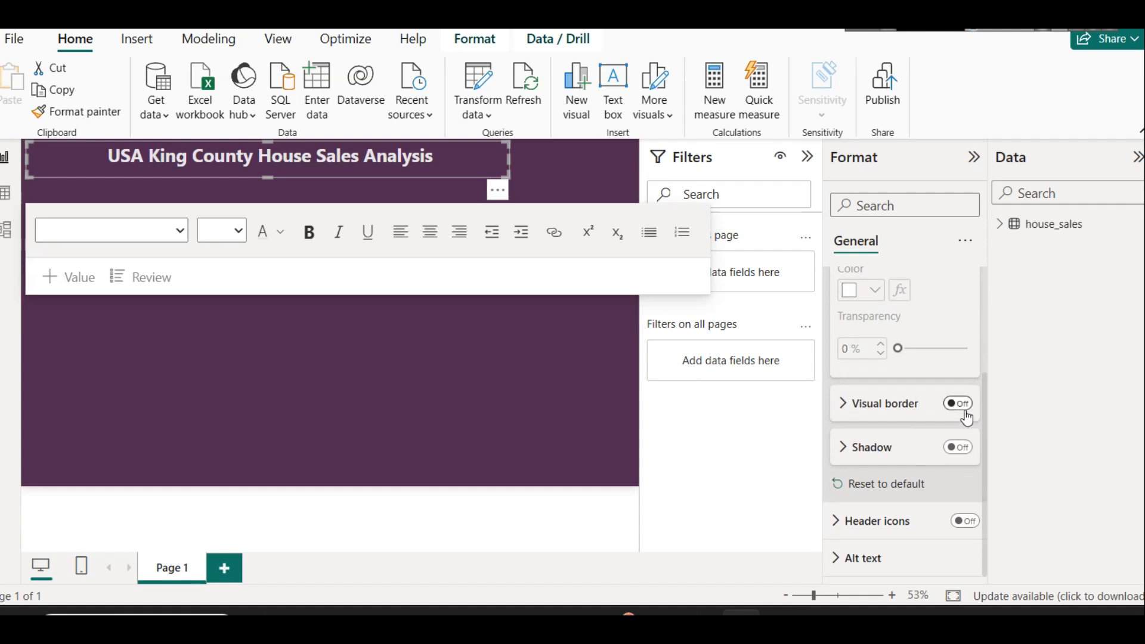
click(866, 413)
click(864, 458)
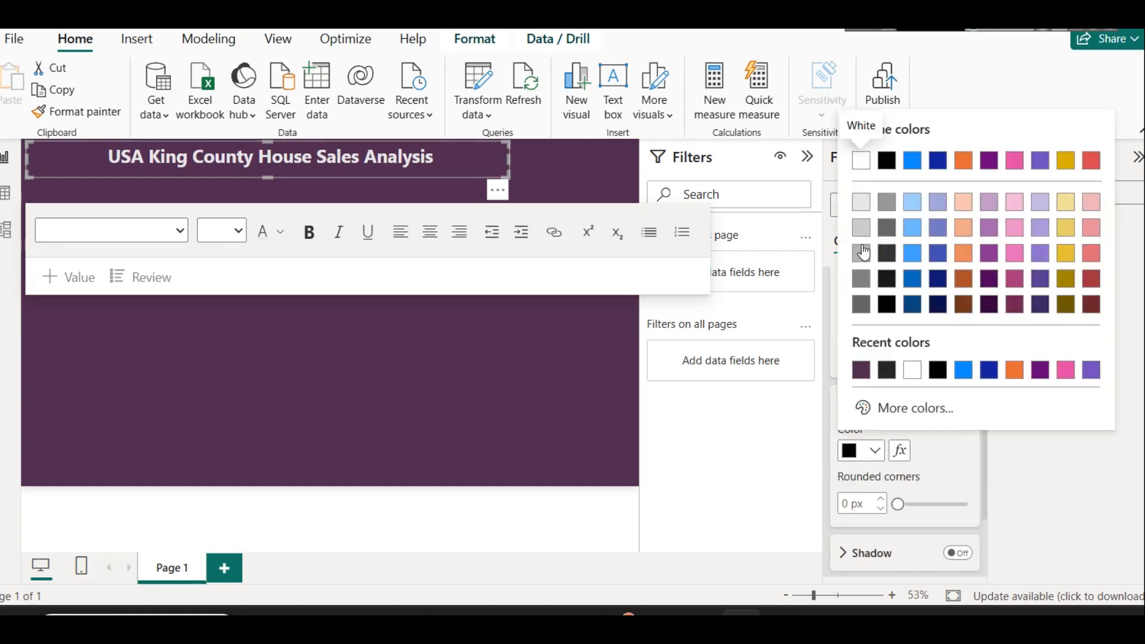
click(860, 201)
click(356, 360)
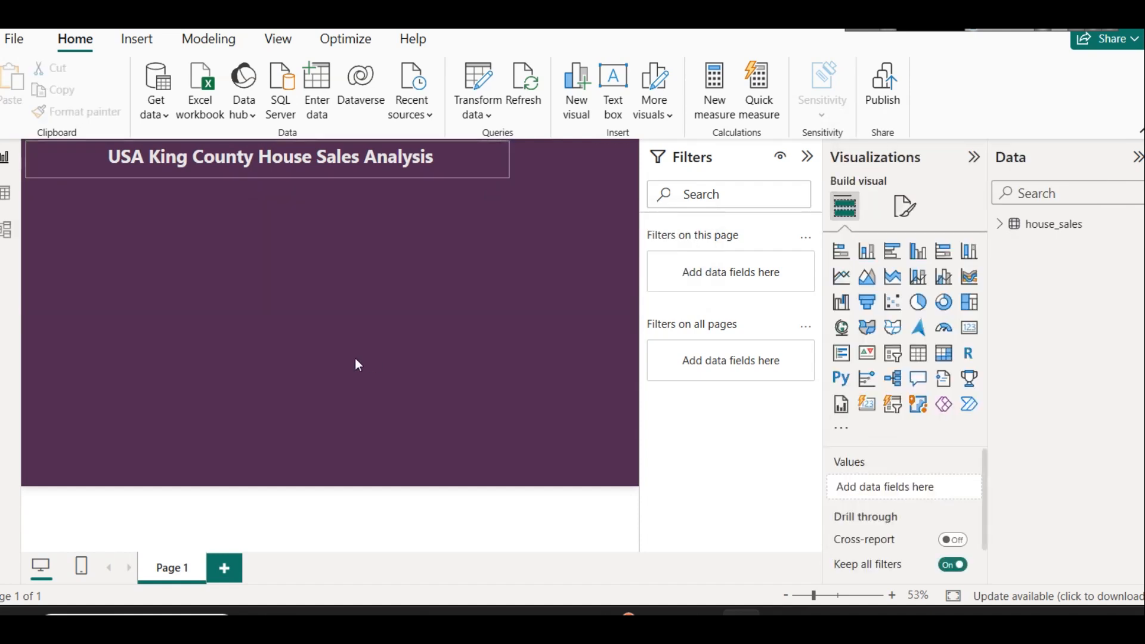
Nudge the title text box slightly down from the page's upper edge.
click(448, 178)
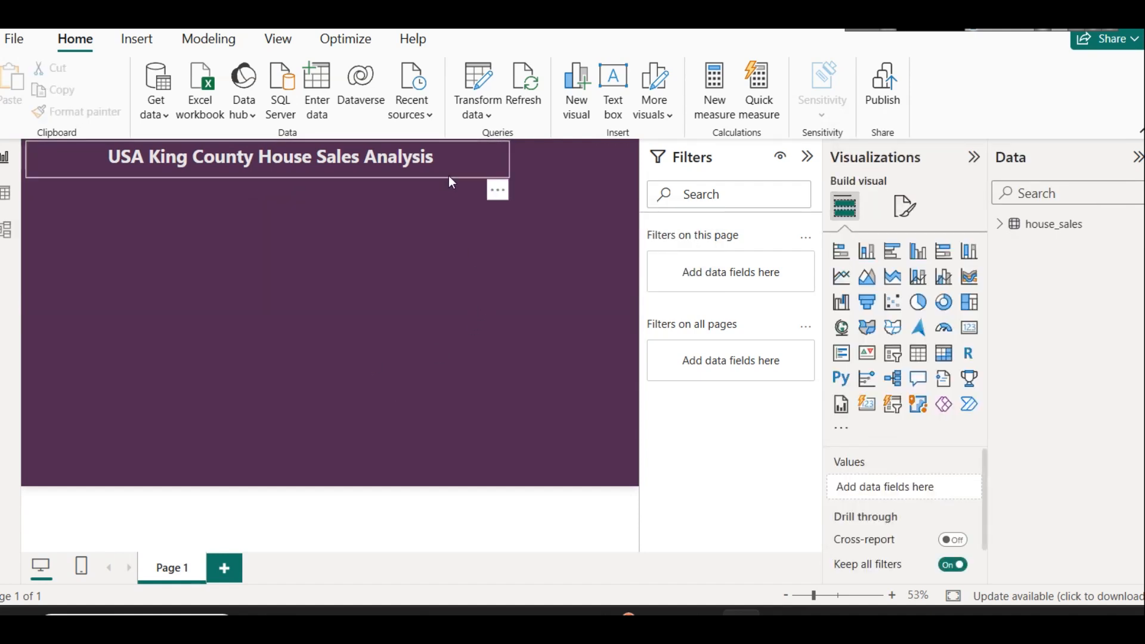
click(448, 178)
key(Down)
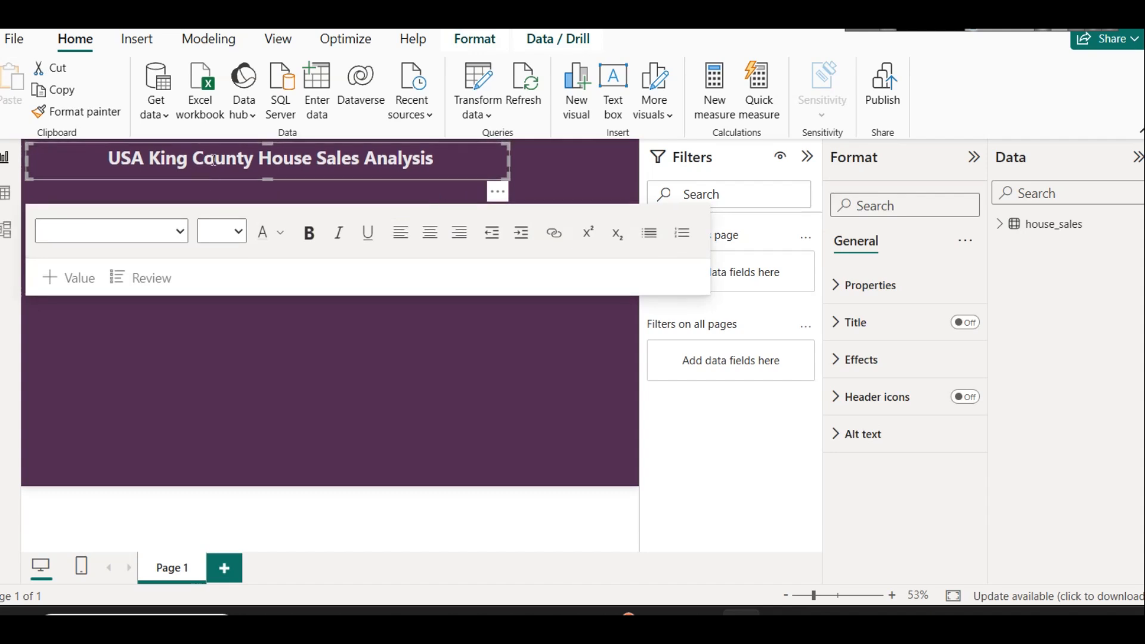
Set the title text box's top and bottom padding to 1 px and trim its height slightly.
click(886, 295)
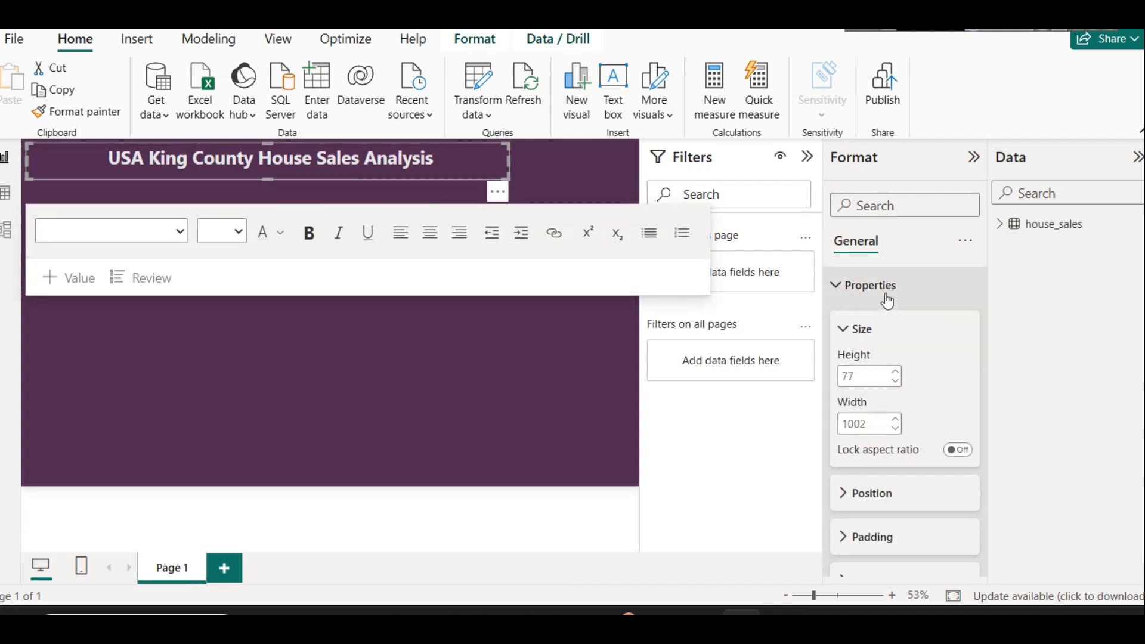
scroll(834, 483, down, 2)
click(882, 448)
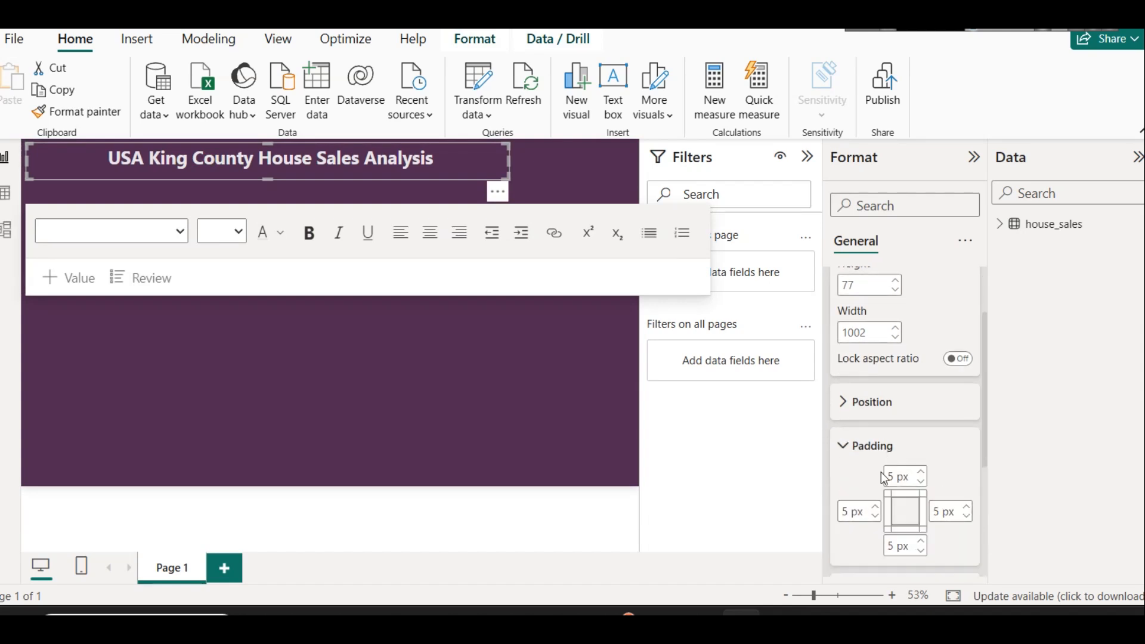
scroll(884, 478, down, 2)
click(920, 460)
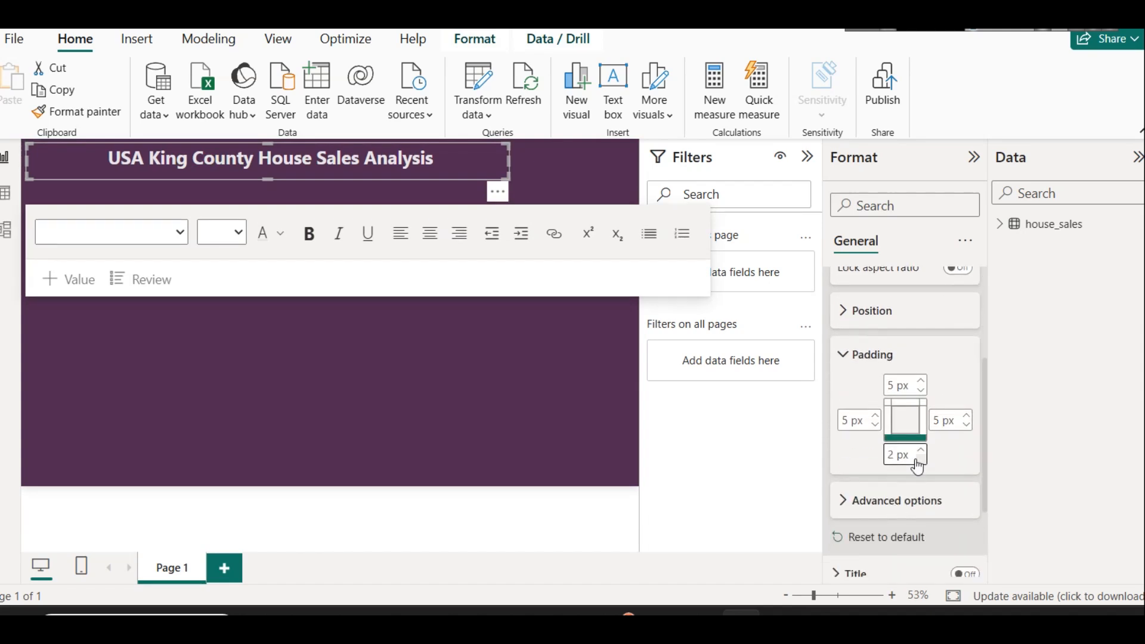
click(919, 391)
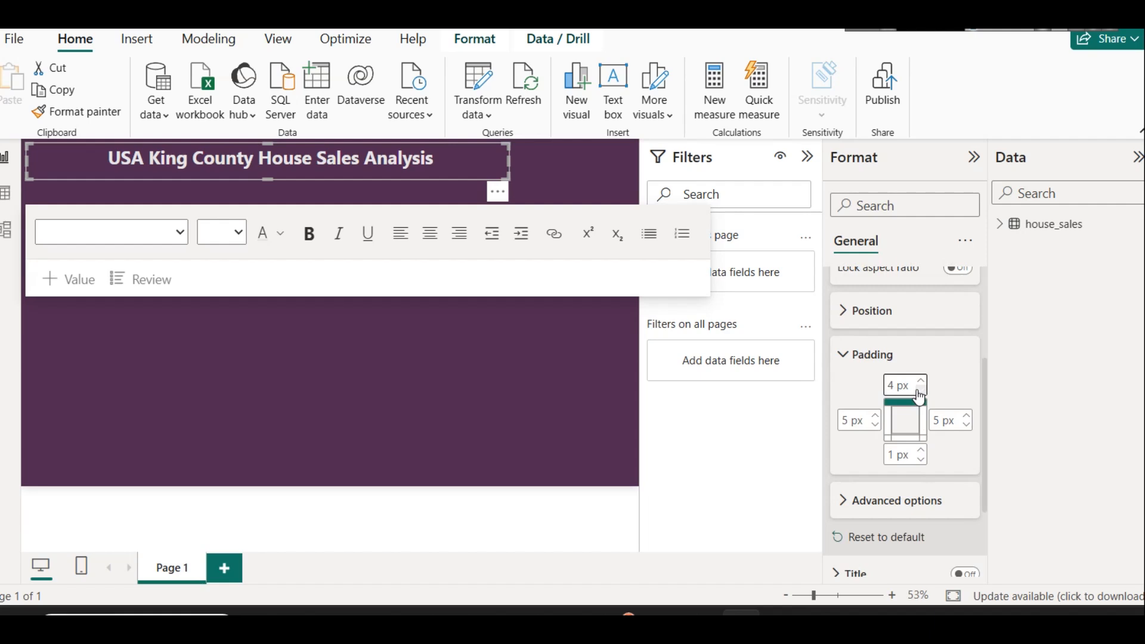
click(918, 391)
click(919, 390)
click(918, 390)
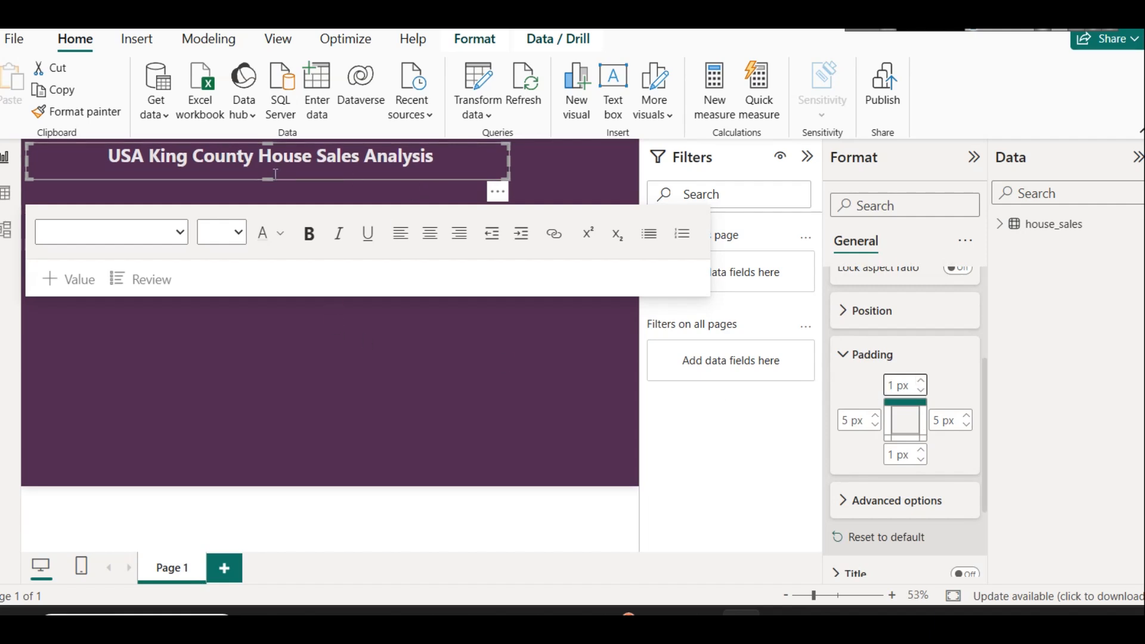
drag(274, 174, 273, 179)
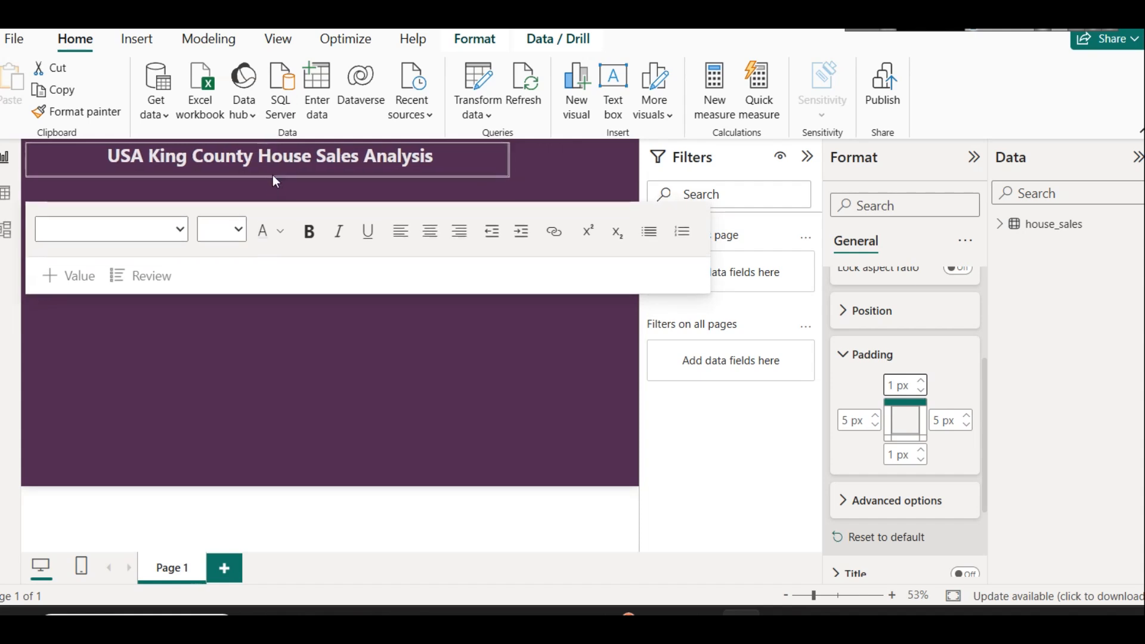
click(624, 162)
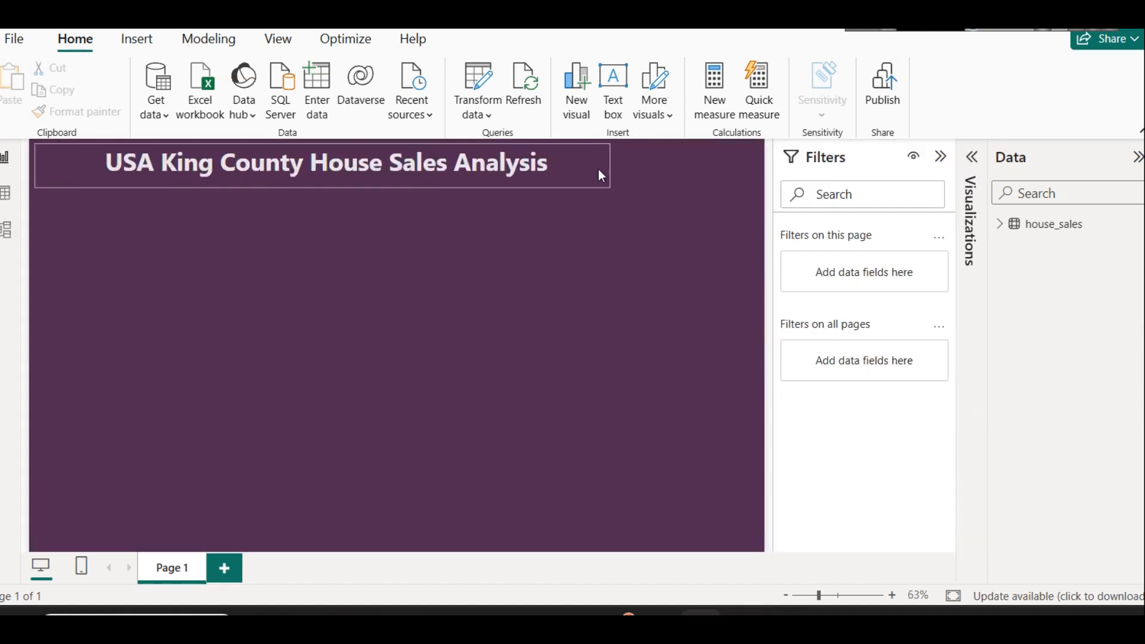
Paste the copied city buildings image onto the report page and resize it to fill the header space right of the title.
click(137, 37)
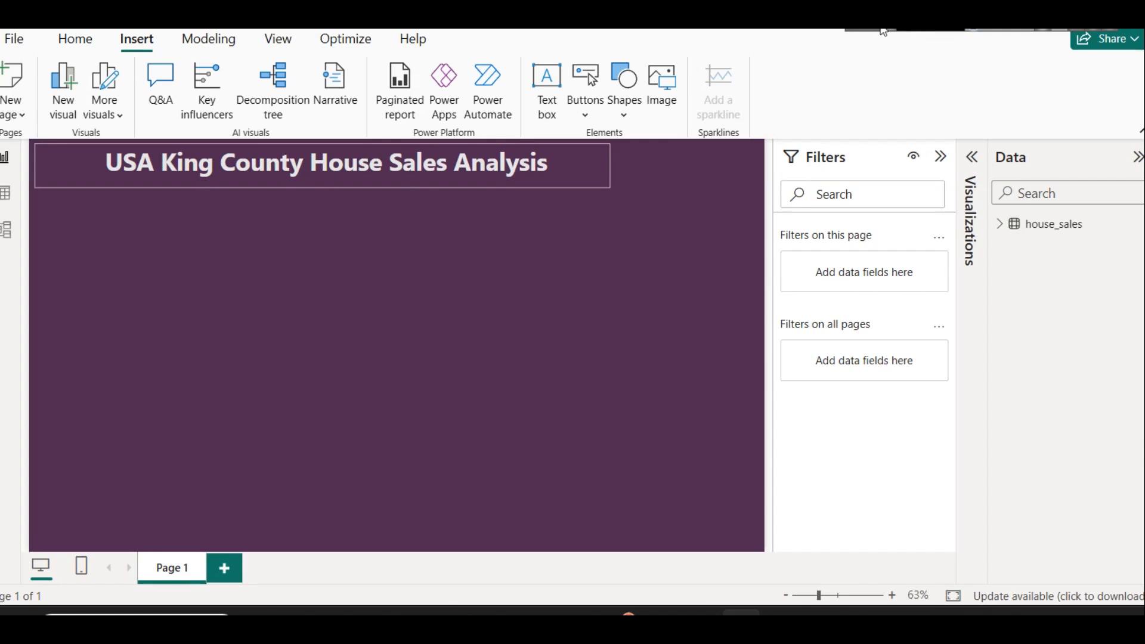
key(ctrl+v)
drag(396, 242, 477, 193)
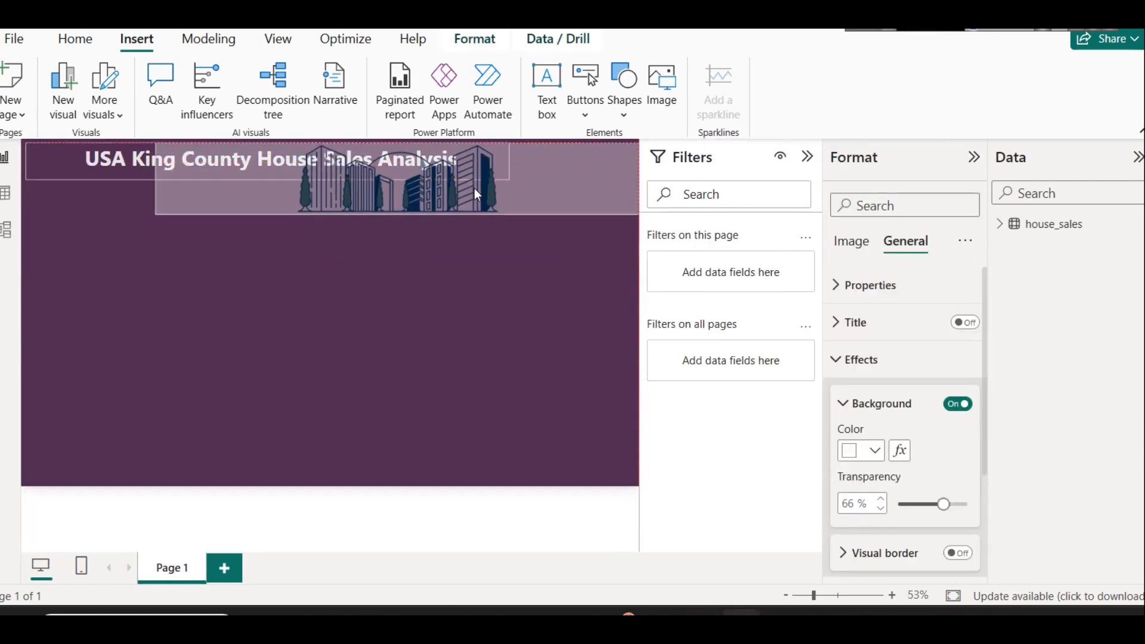
drag(157, 213, 578, 183)
click(588, 249)
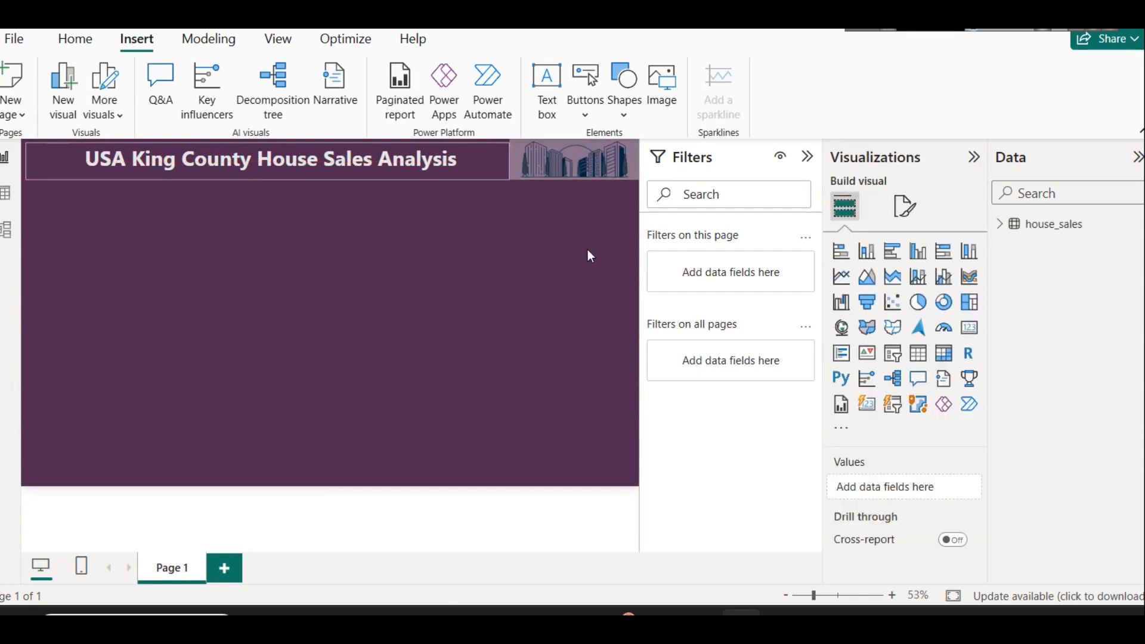
Collapse the report filters to enlarge the canvas area and check the header image's placement.
click(808, 158)
click(692, 152)
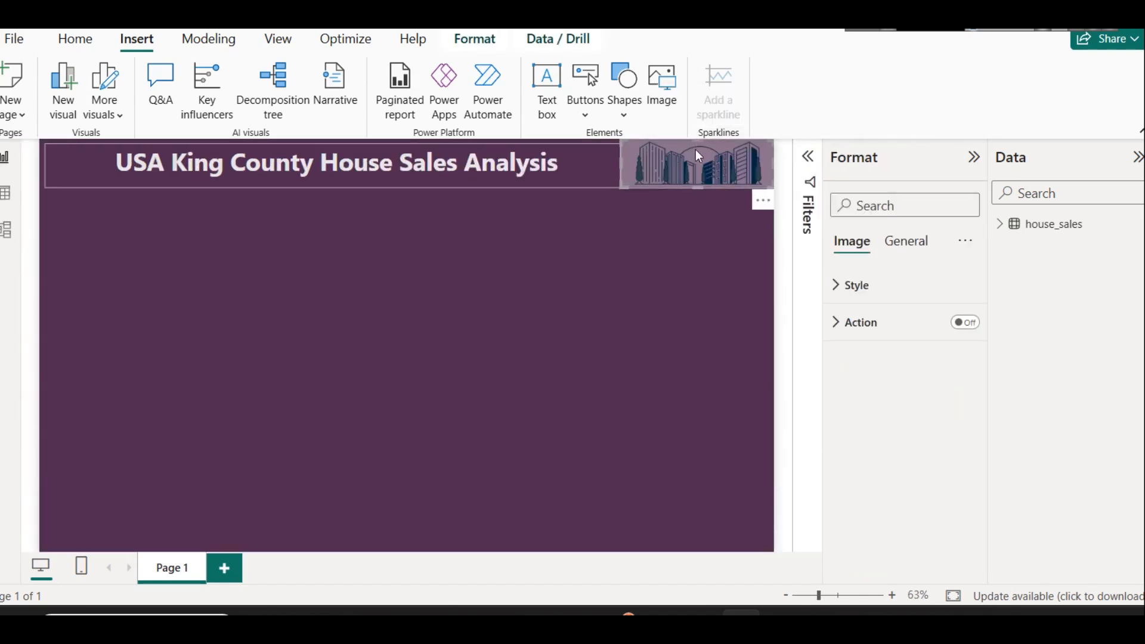
click(679, 272)
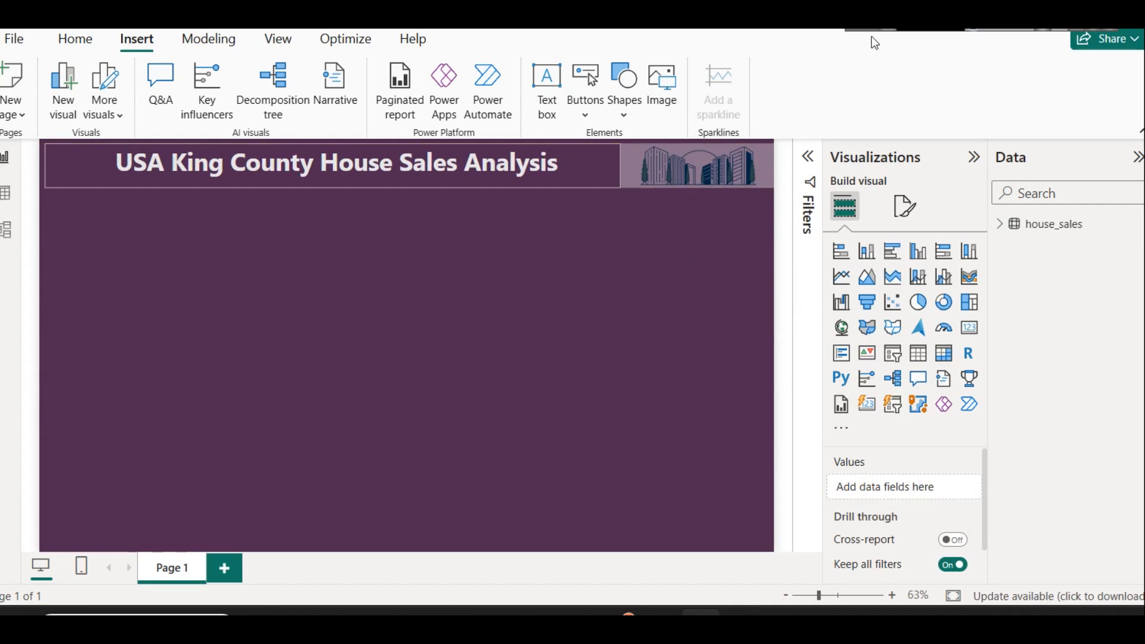
Review the house_sales fields and browse the table's columns, including AdjSalePrice and PropertyType, to see what data is available.
click(1000, 225)
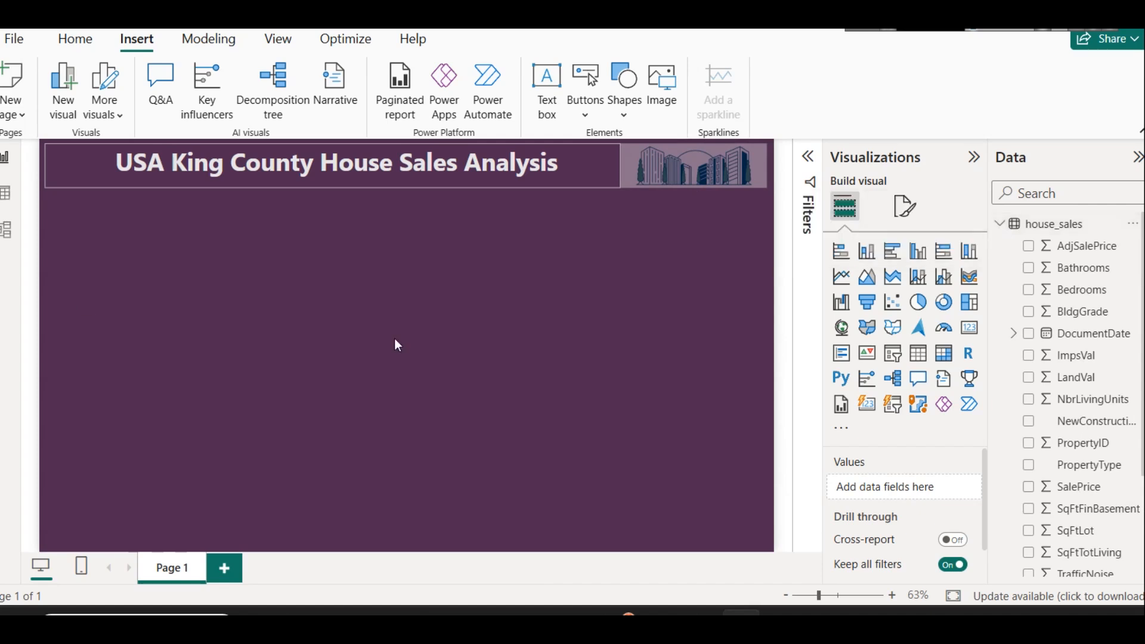
scroll(1079, 393, down, 3)
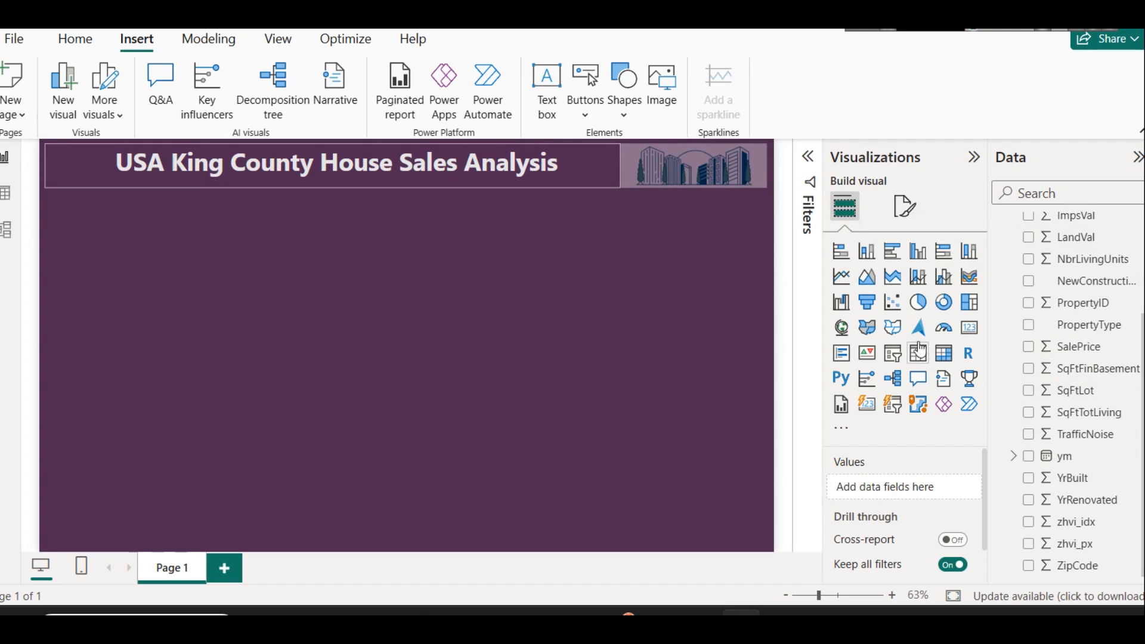
click(6, 194)
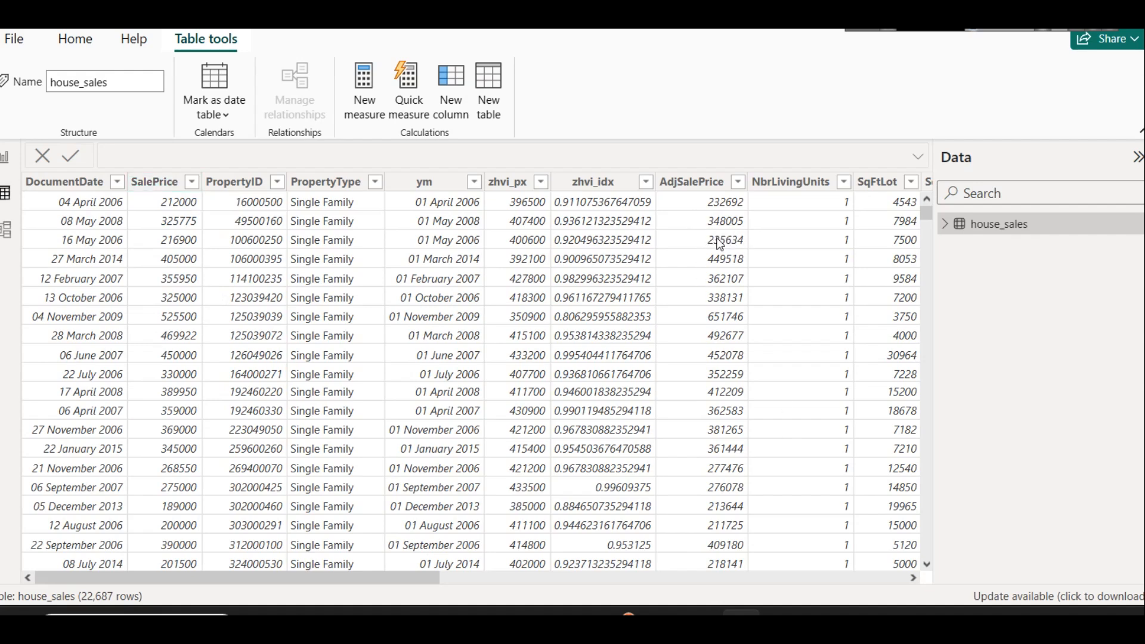
click(709, 182)
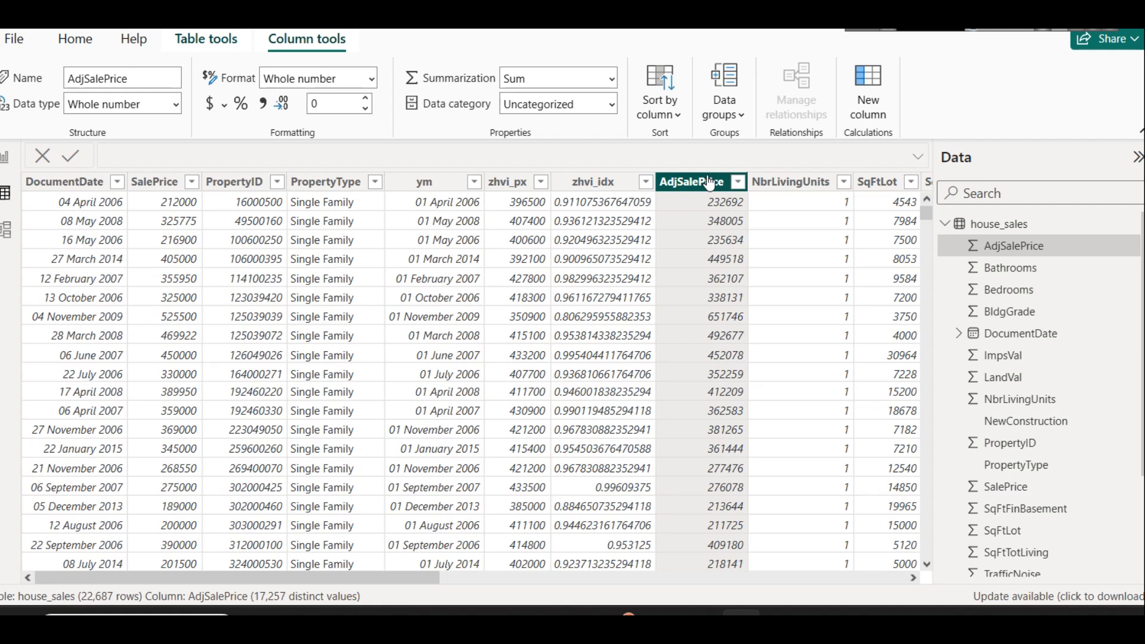
click(335, 188)
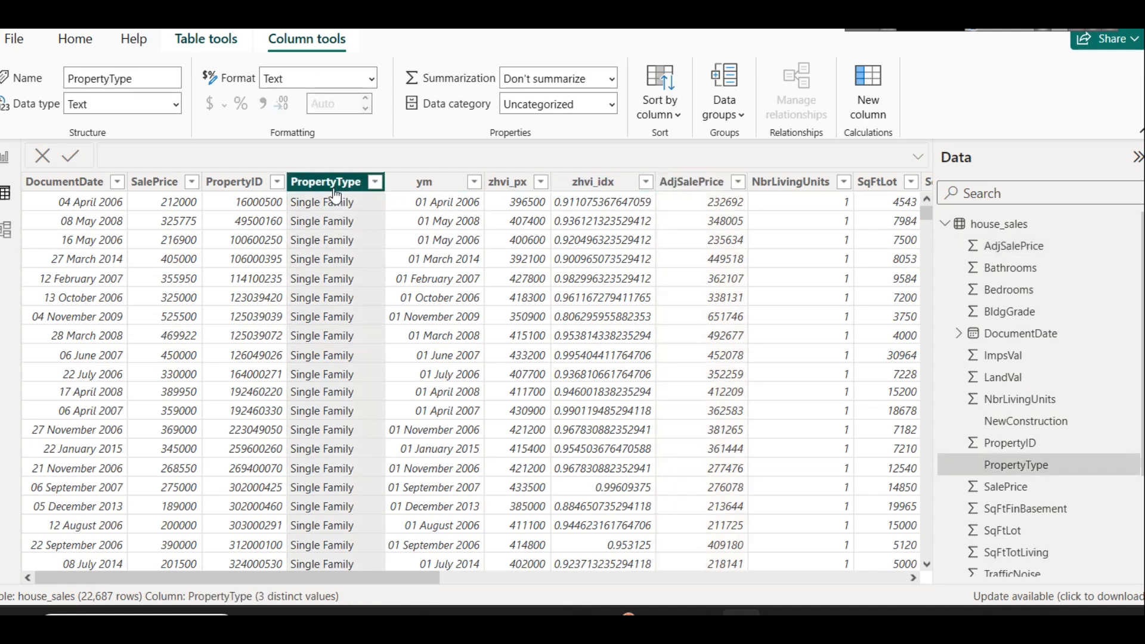
drag(370, 577, 888, 591)
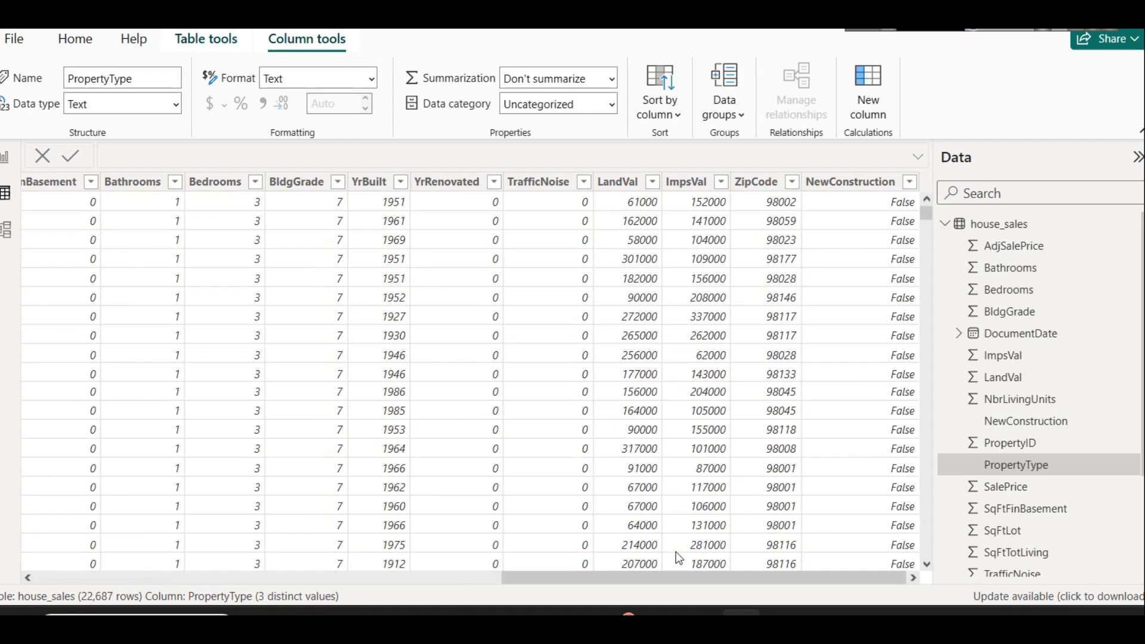
drag(680, 579, 102, 508)
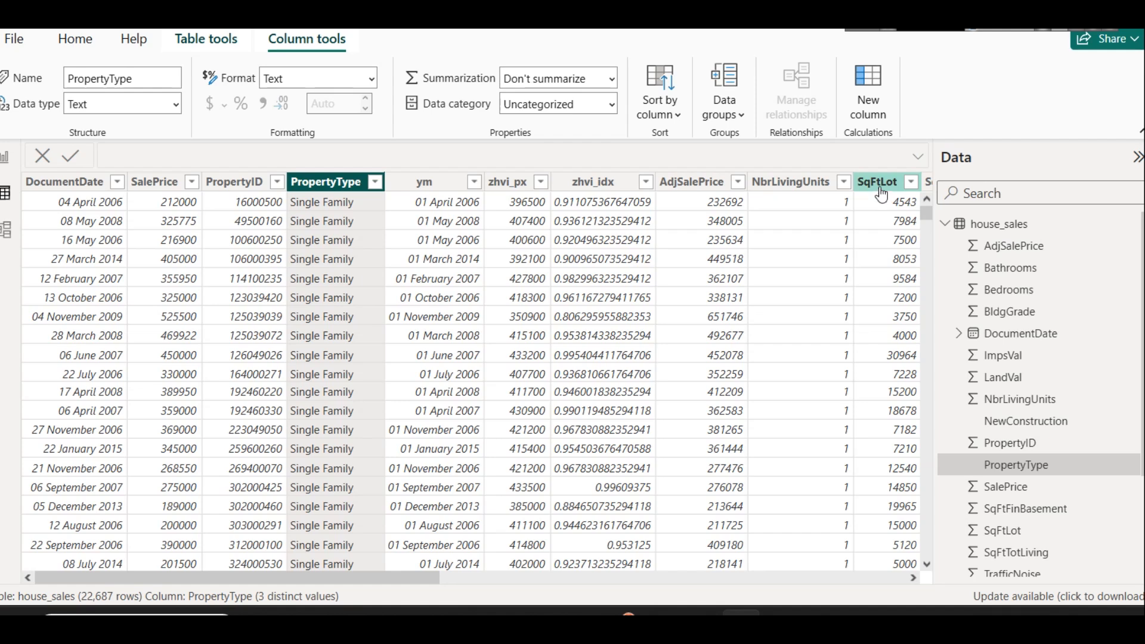
click(6, 157)
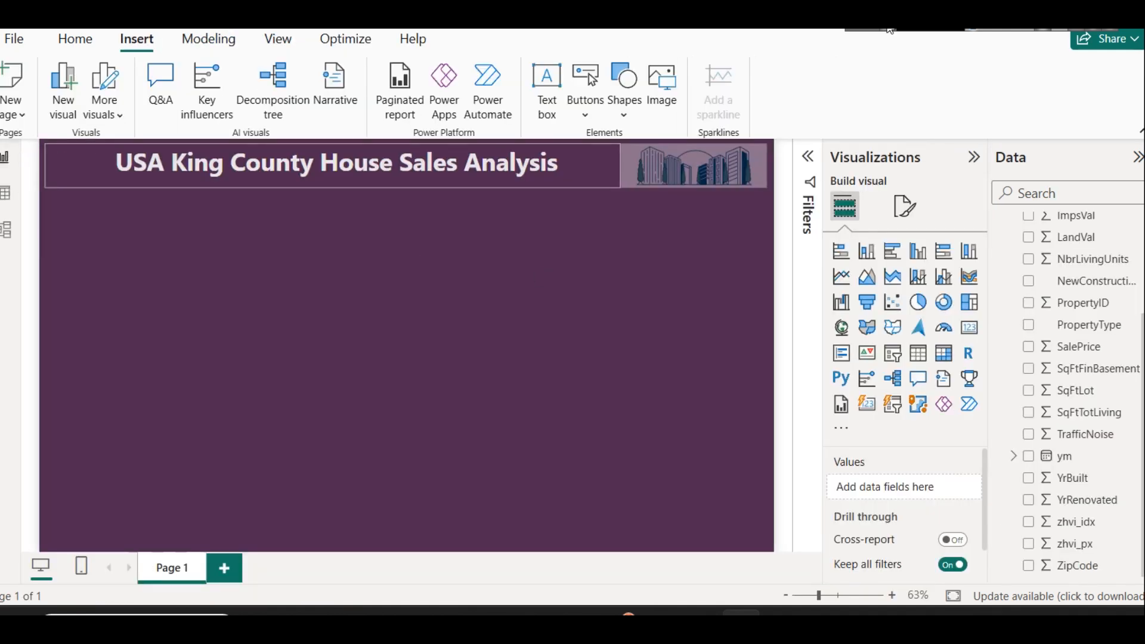
Switch to the Kaggle King County House Sales page to read its column descriptions, and compare them with the house_sales fields in Power BI.
key(alt+Tab)
scroll(498, 393, up, 2)
scroll(498, 393, up, 5)
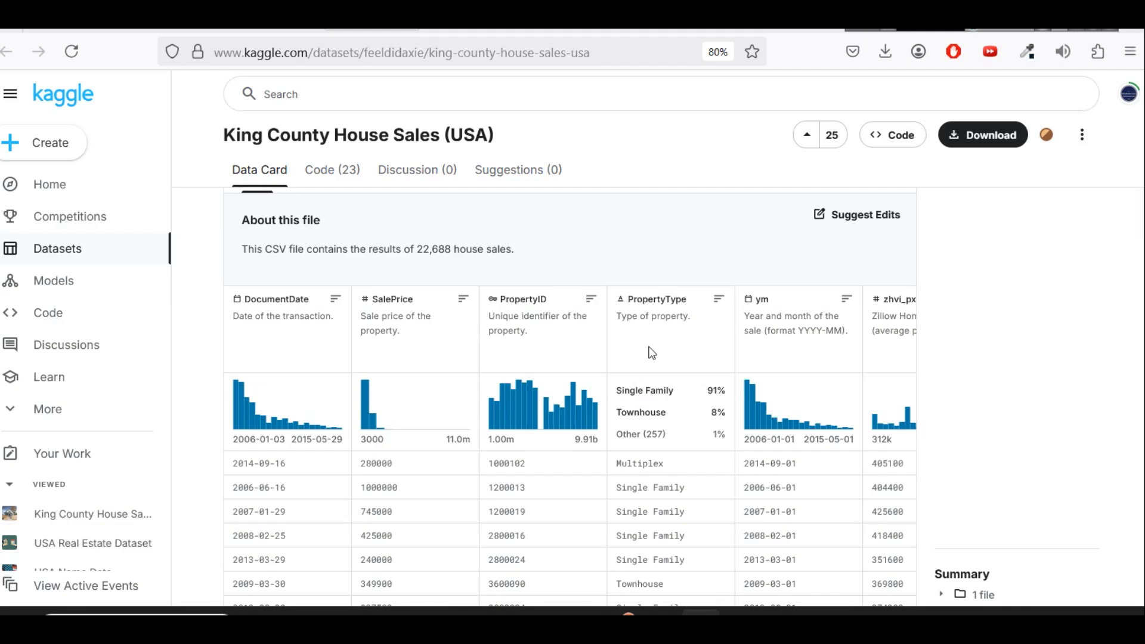
click(740, 613)
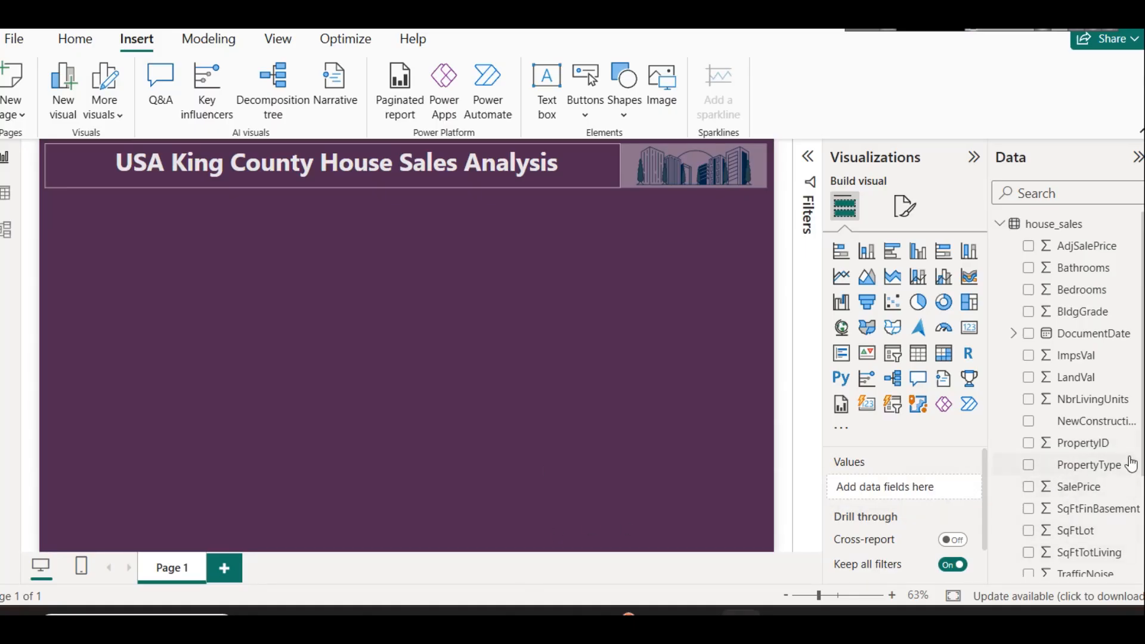
scroll(1079, 508, down, 3)
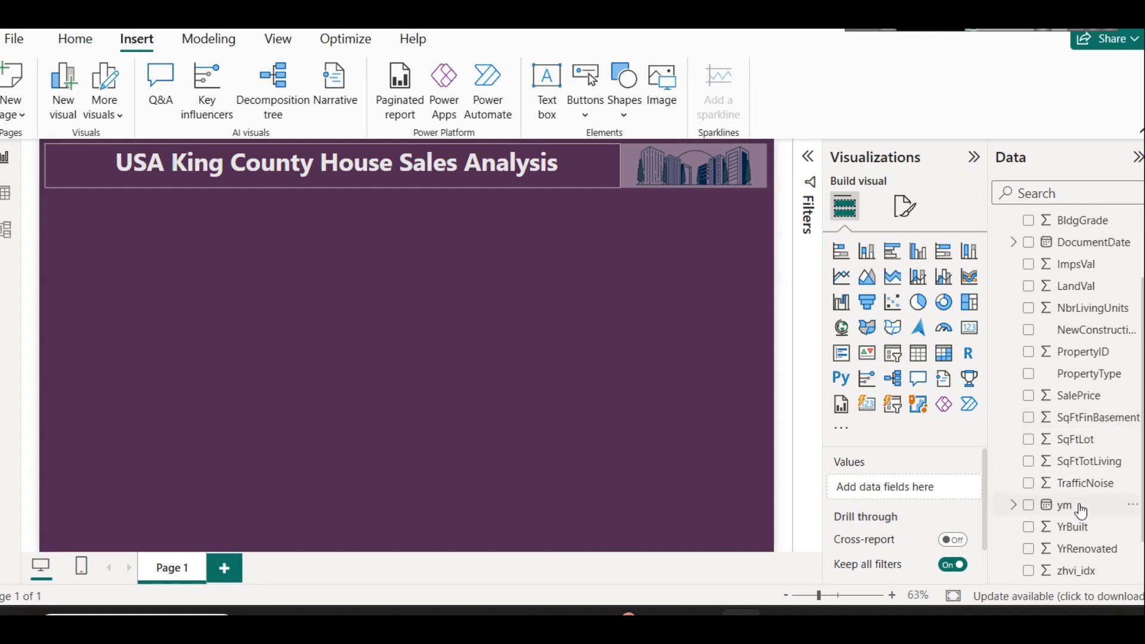
scroll(1109, 429, up, 3)
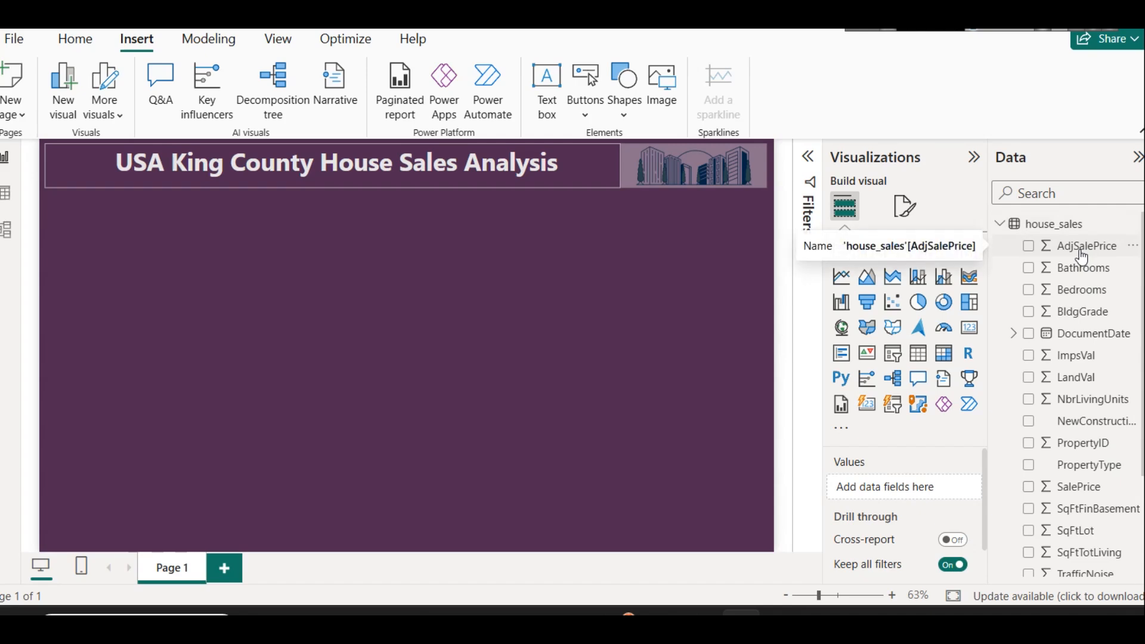
Format the AdjSalePrice and SalePrice columns of the house_sales table as dollar currency.
click(6, 193)
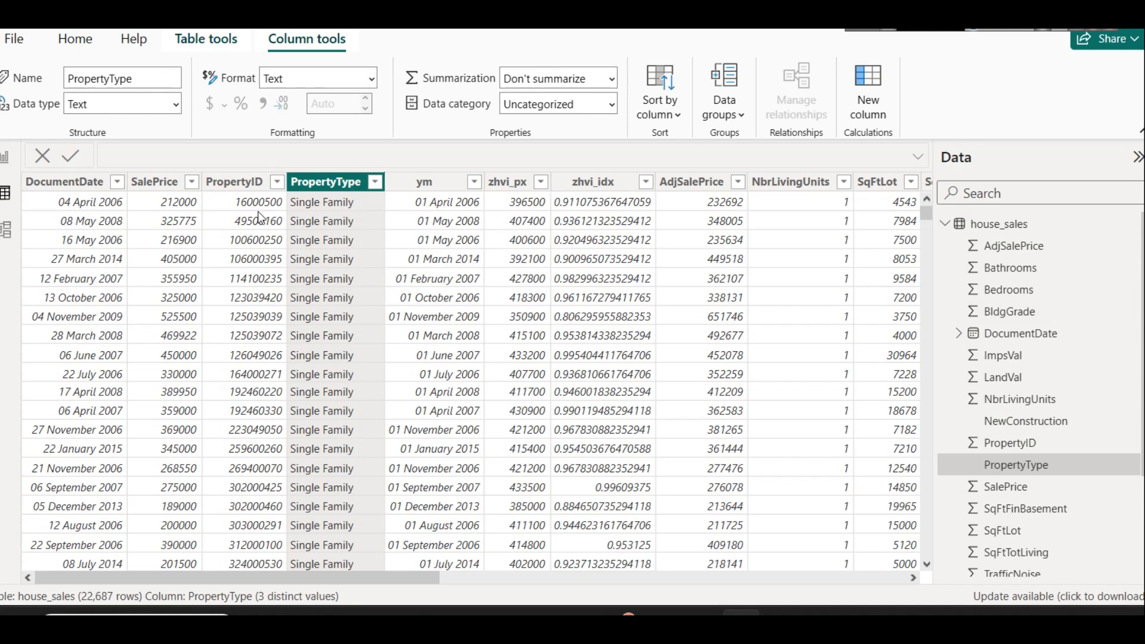
click(159, 184)
click(699, 186)
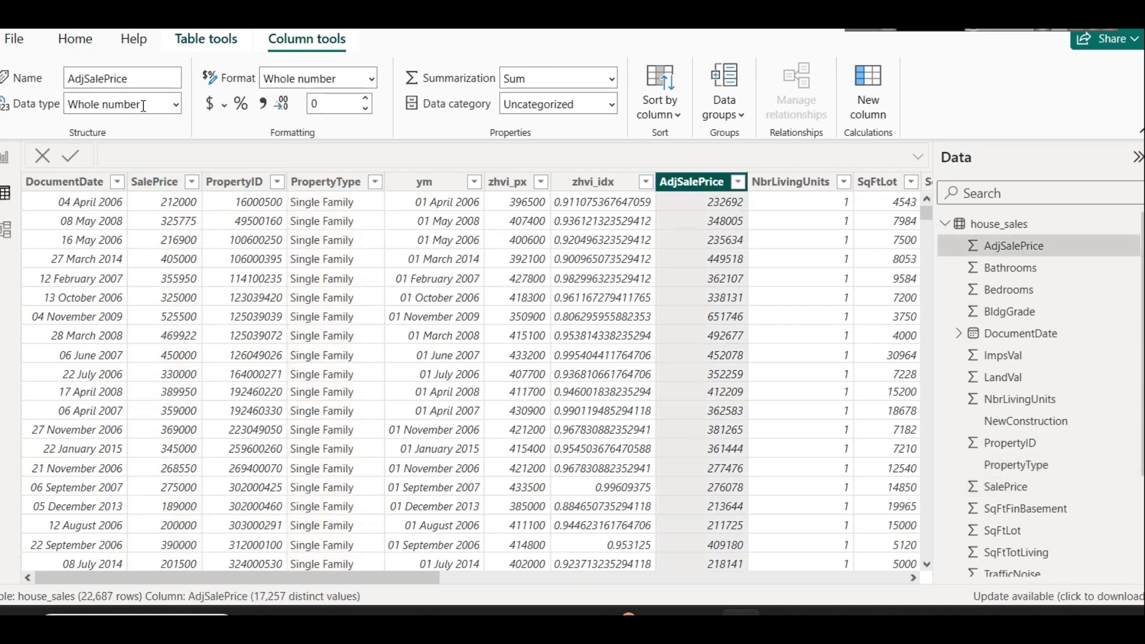
click(210, 105)
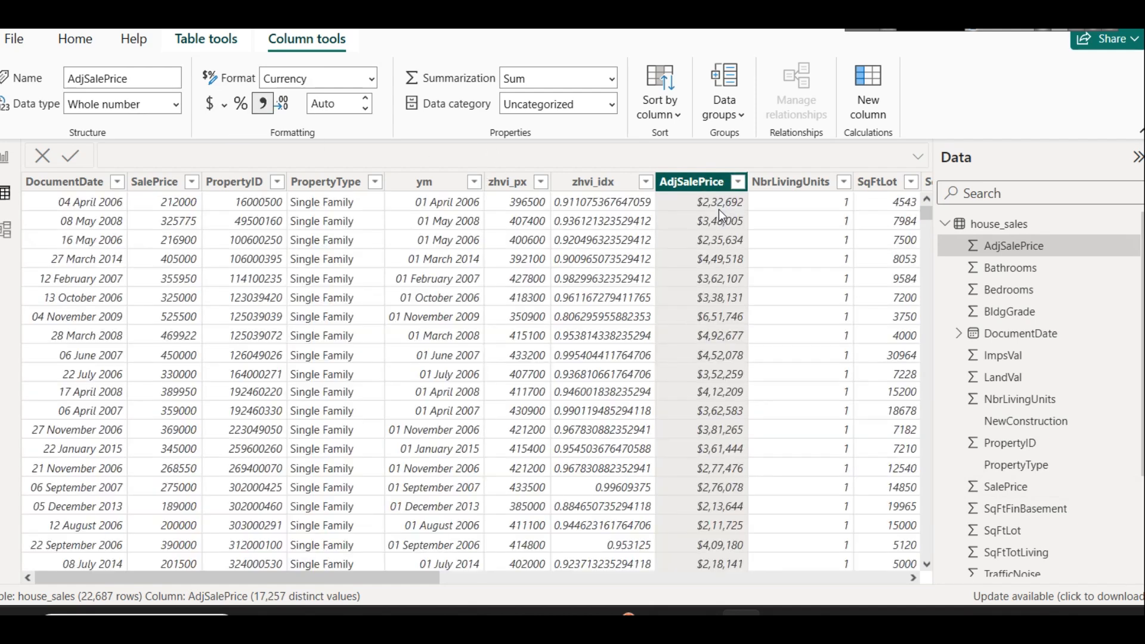
click(167, 180)
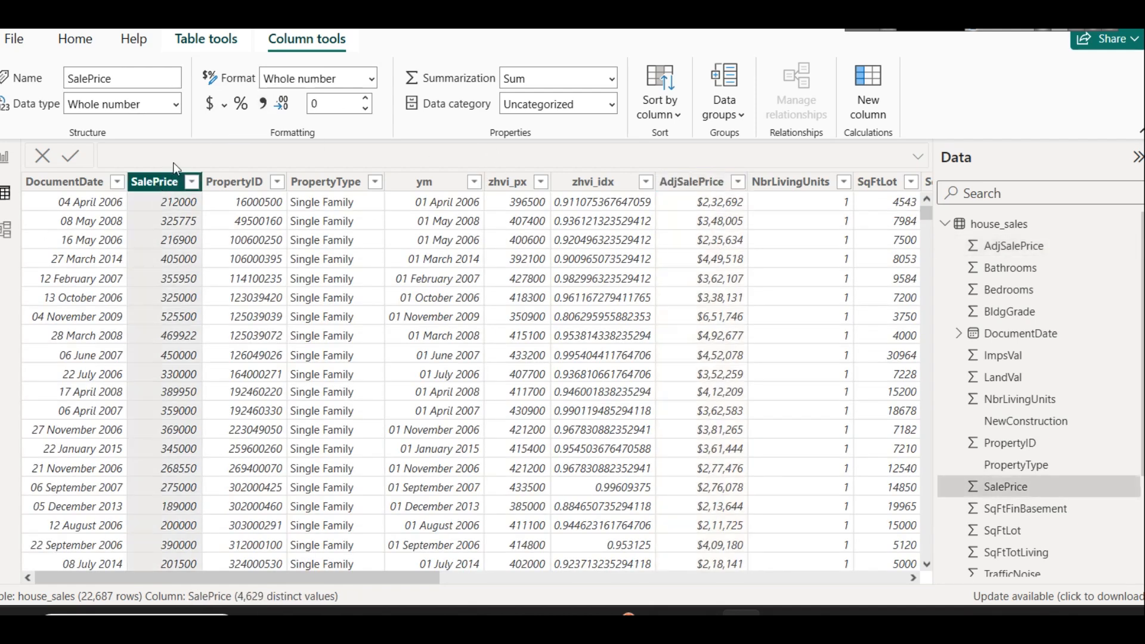
click(210, 105)
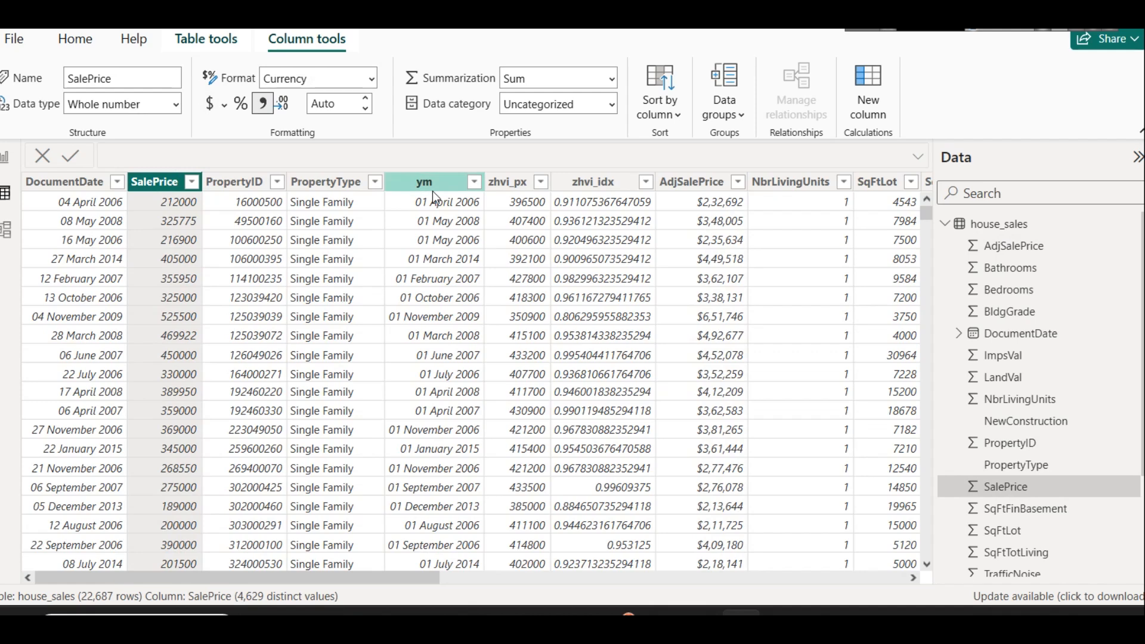
Inspect the DocumentDate and ym columns' date formats and the date hierarchy of the ym field.
click(64, 181)
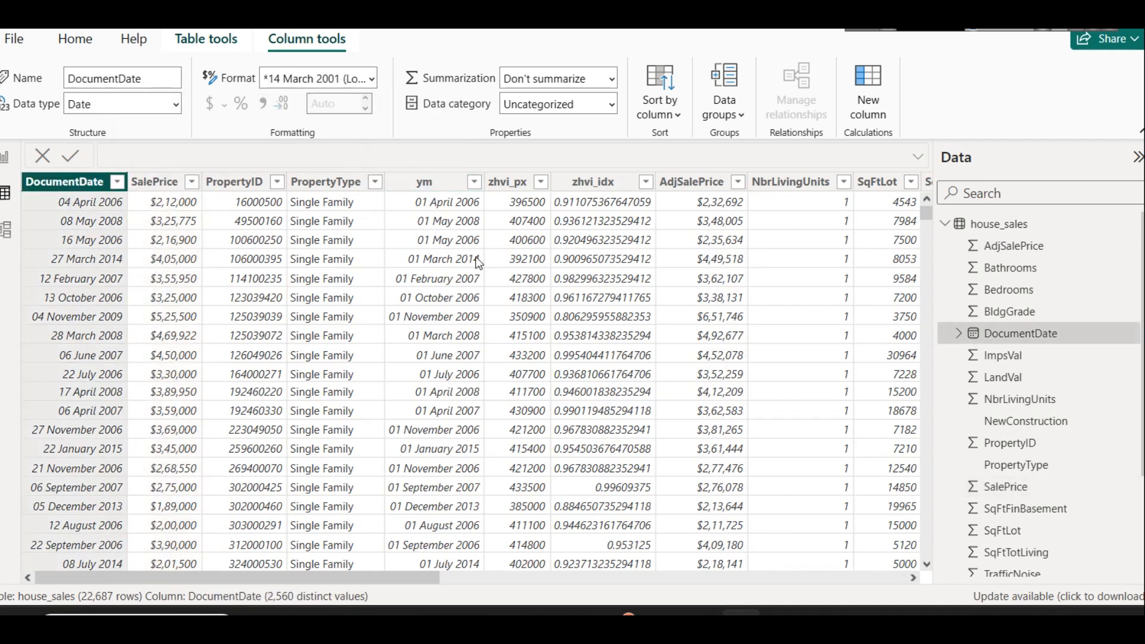
click(428, 187)
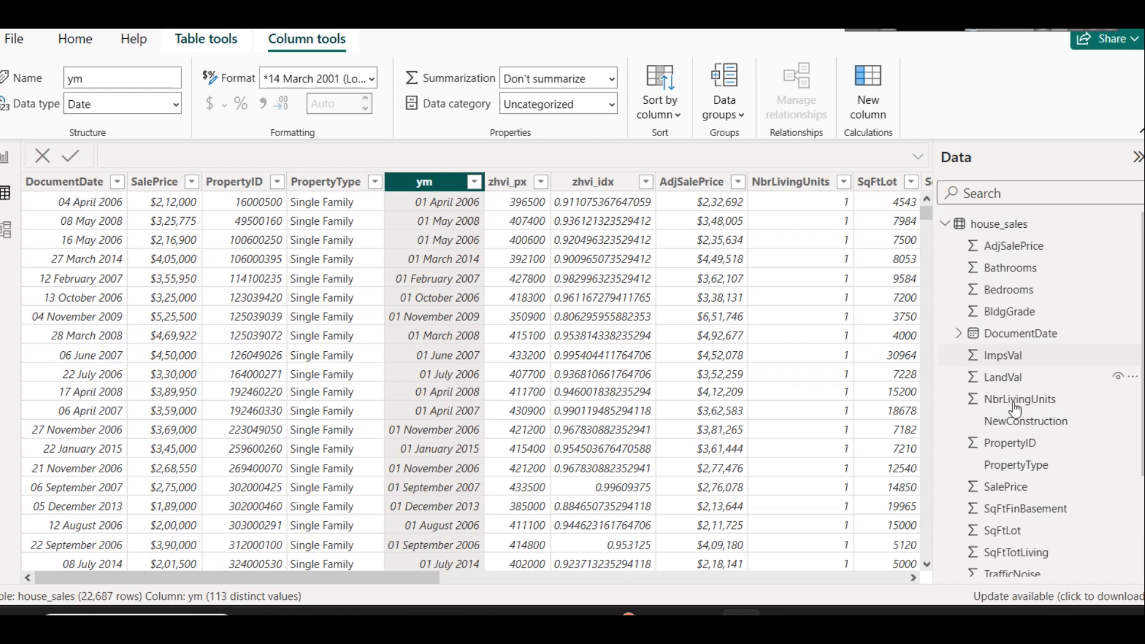
scroll(969, 411, down, 3)
click(962, 455)
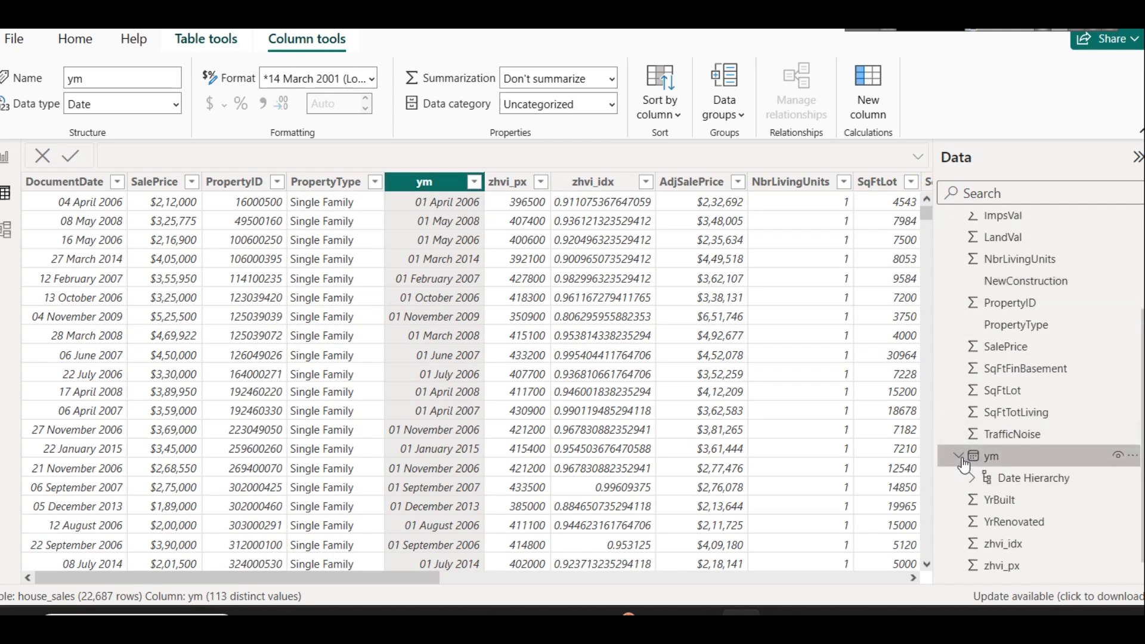
click(973, 478)
click(973, 478)
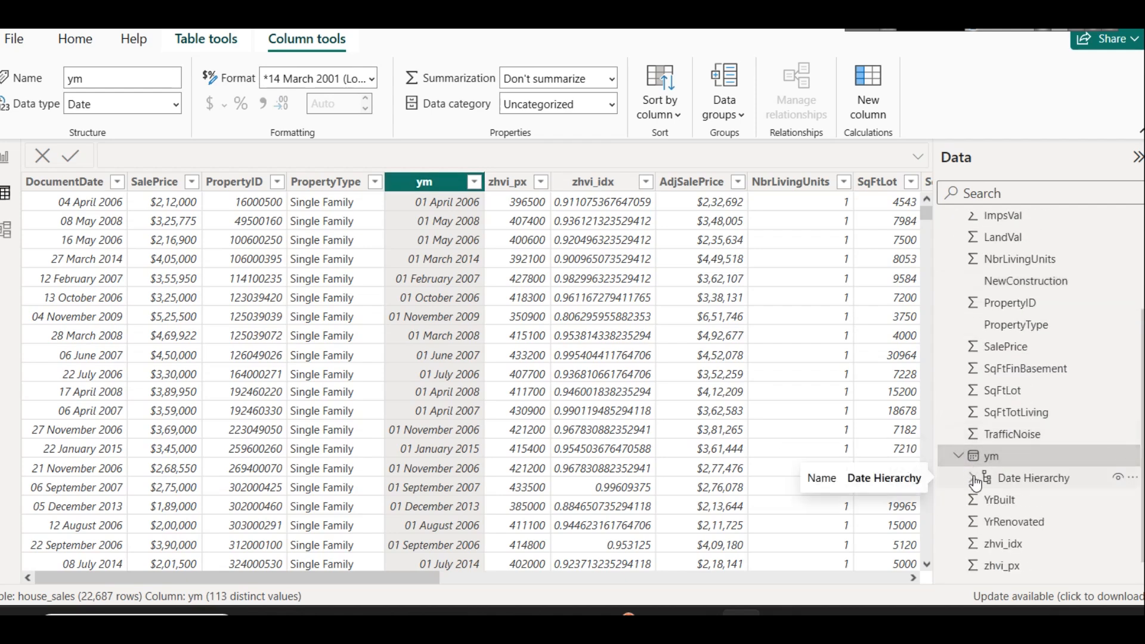
click(958, 456)
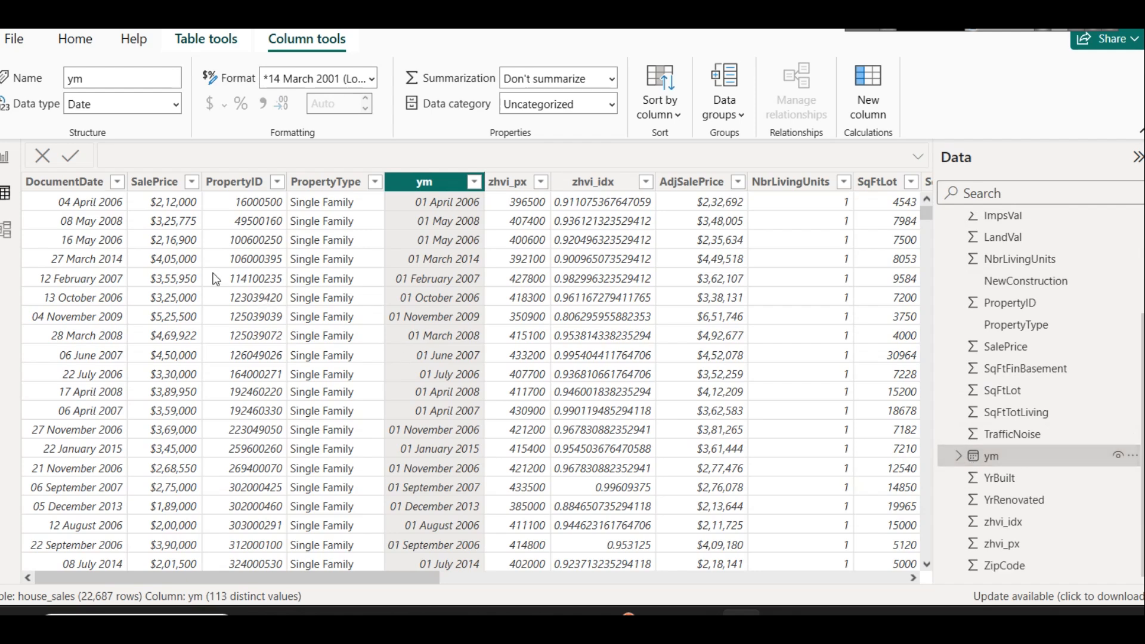
Add a stacked column chart to the report page, place it below the title at the page's left edge, and resize it to a small tile.
click(5, 157)
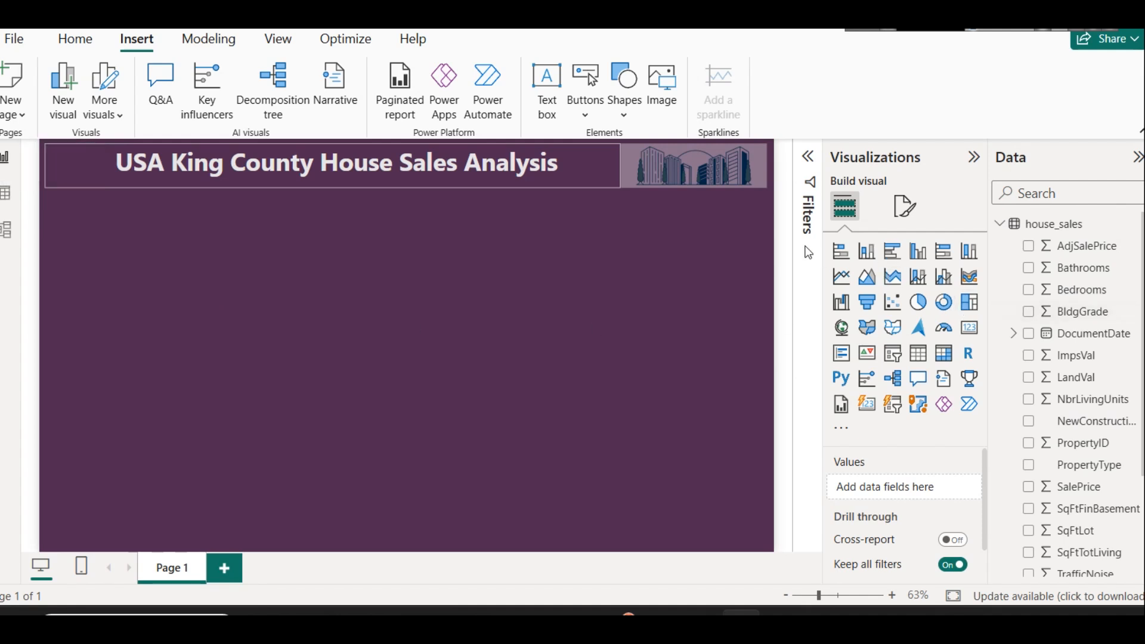
click(866, 261)
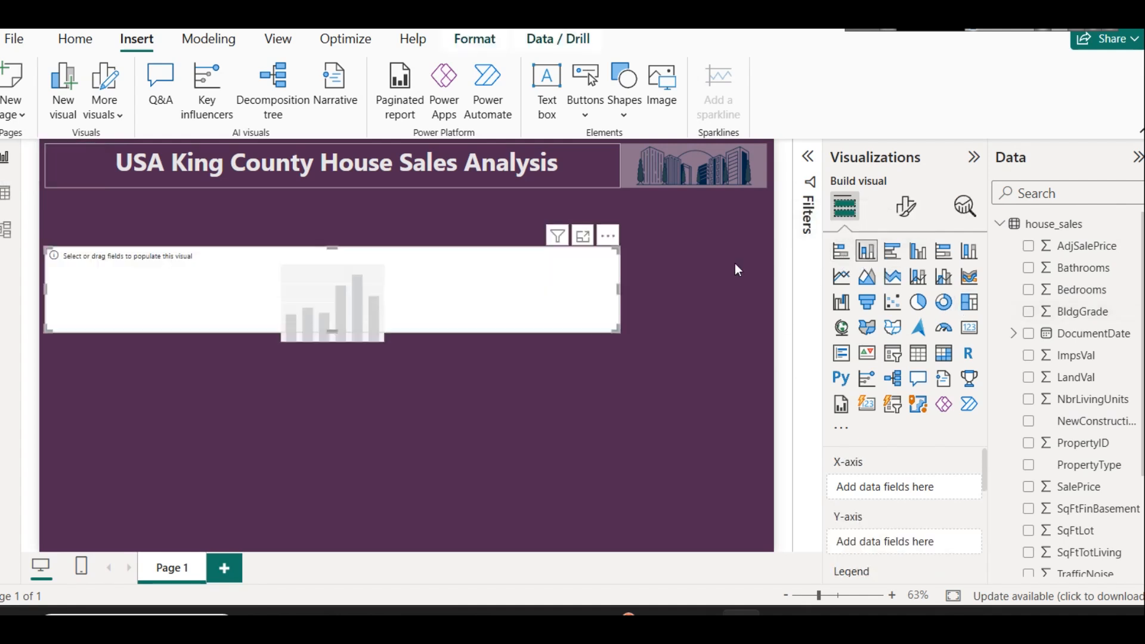
drag(302, 273, 306, 227)
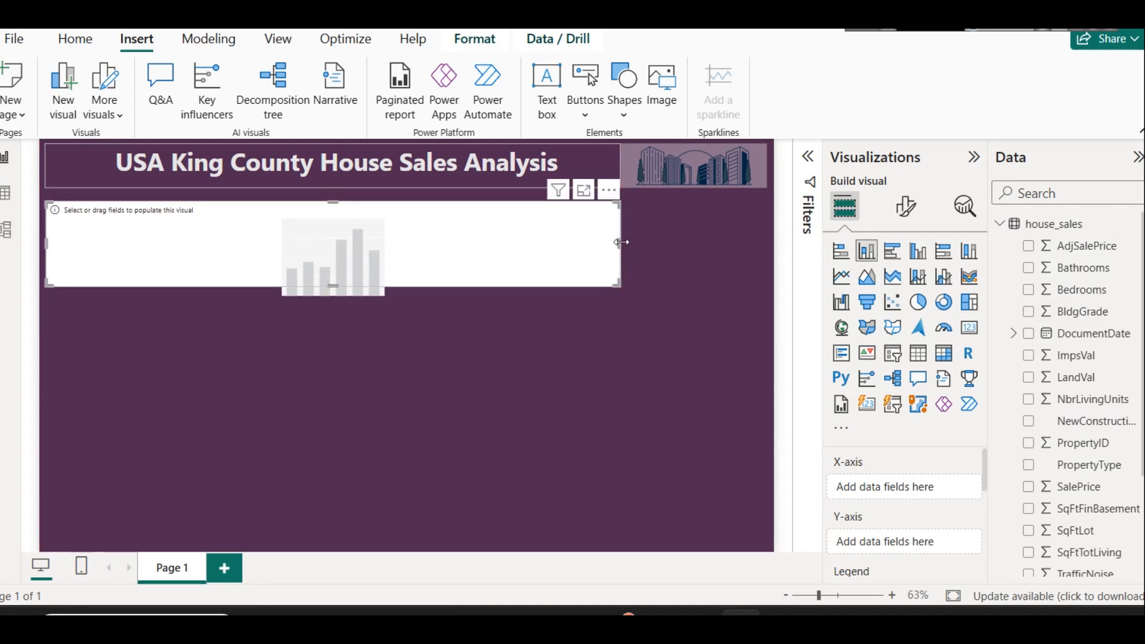
drag(621, 241, 213, 242)
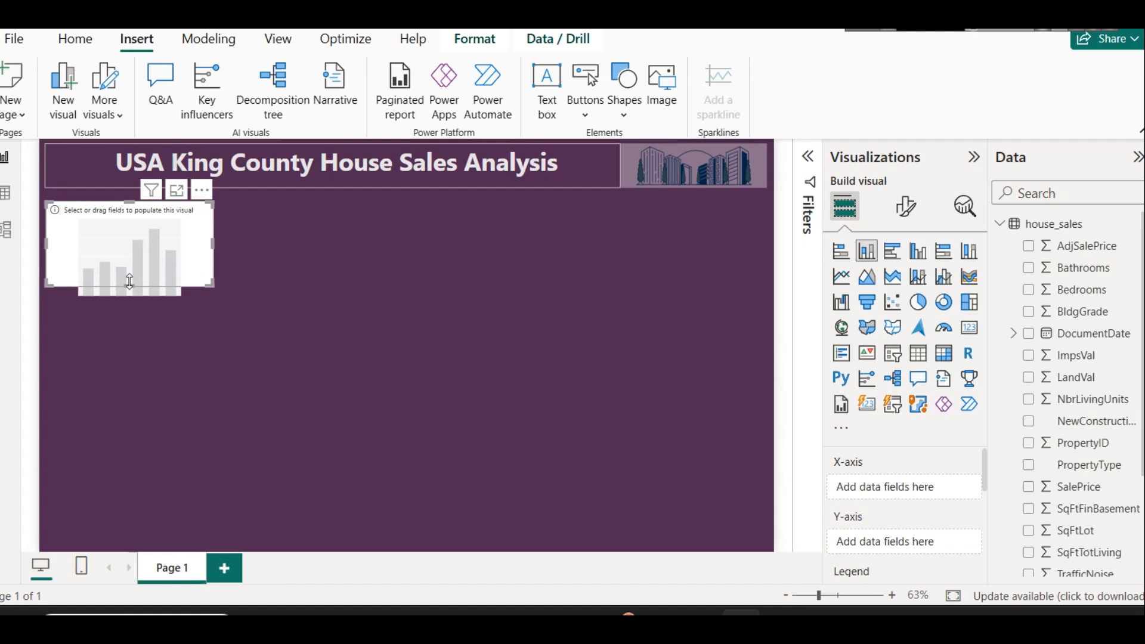
drag(128, 287, 129, 309)
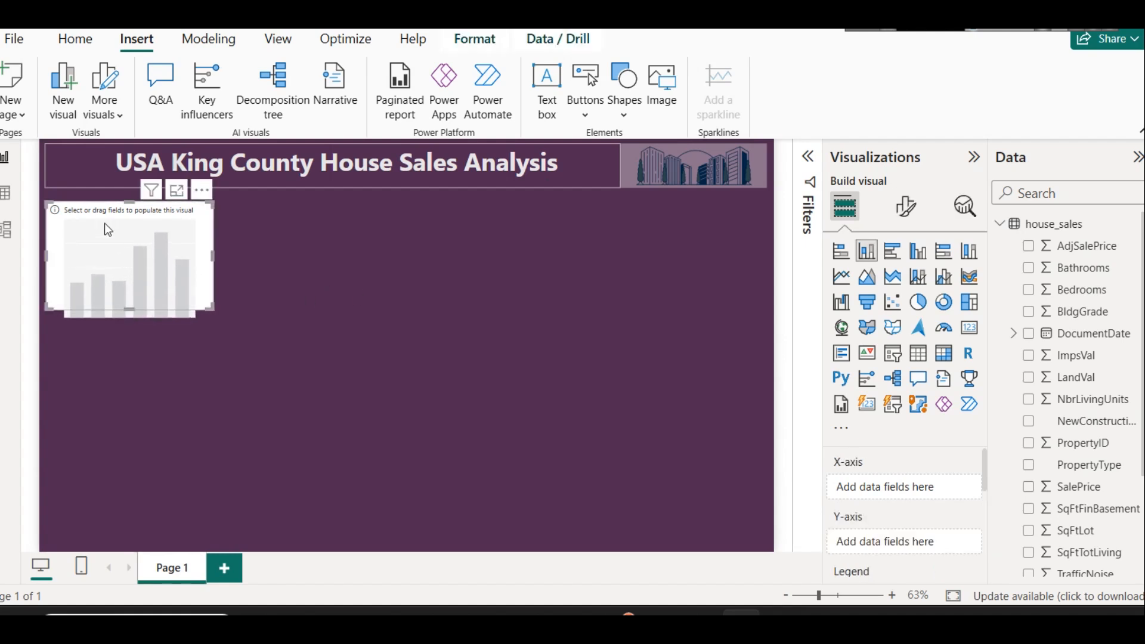
Plot the average of AdjSalePrice on the chart's Y-axis against PropertyType on the X-axis.
scroll(1067, 504, down, 1)
scroll(1067, 504, down, 3)
drag(1085, 325, 911, 486)
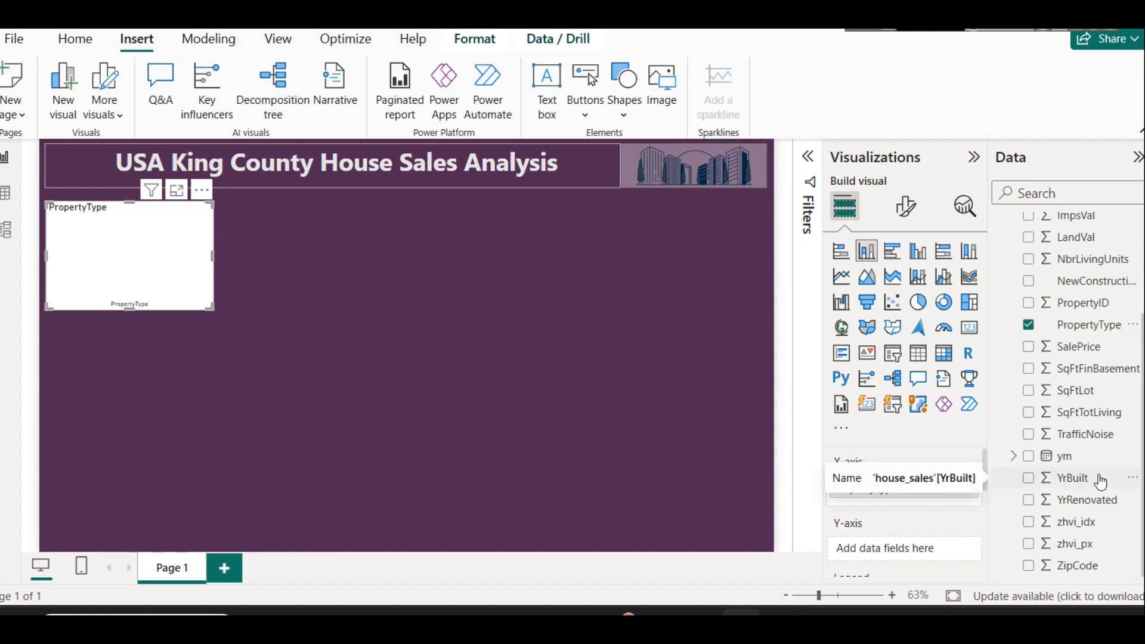
scroll(1100, 477, up, 3)
drag(1086, 247, 918, 550)
click(956, 549)
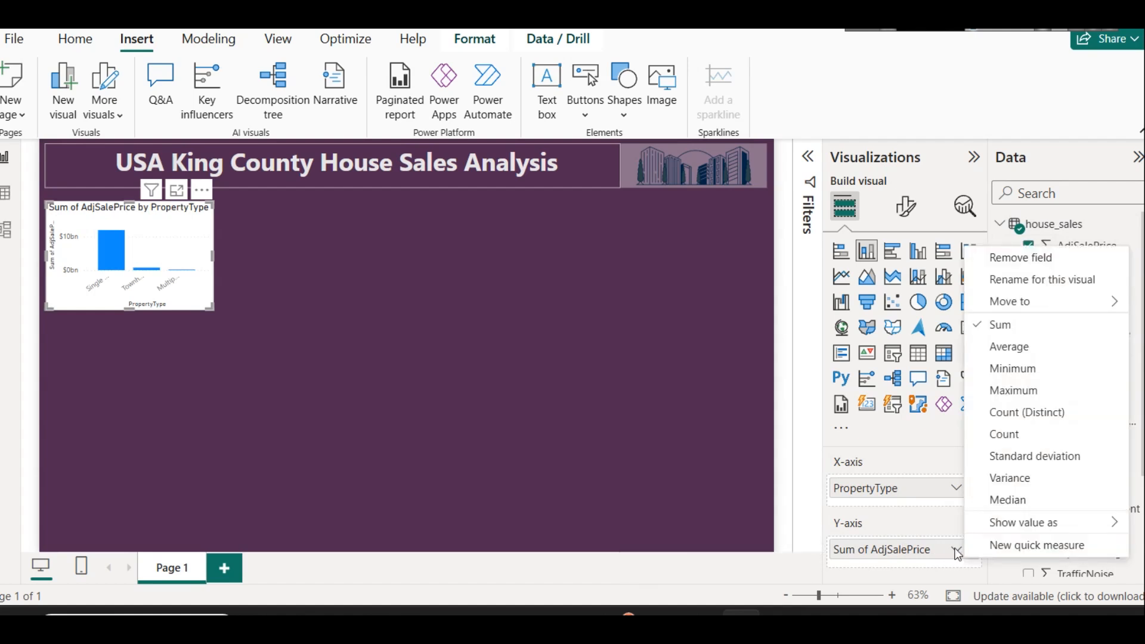
click(1008, 346)
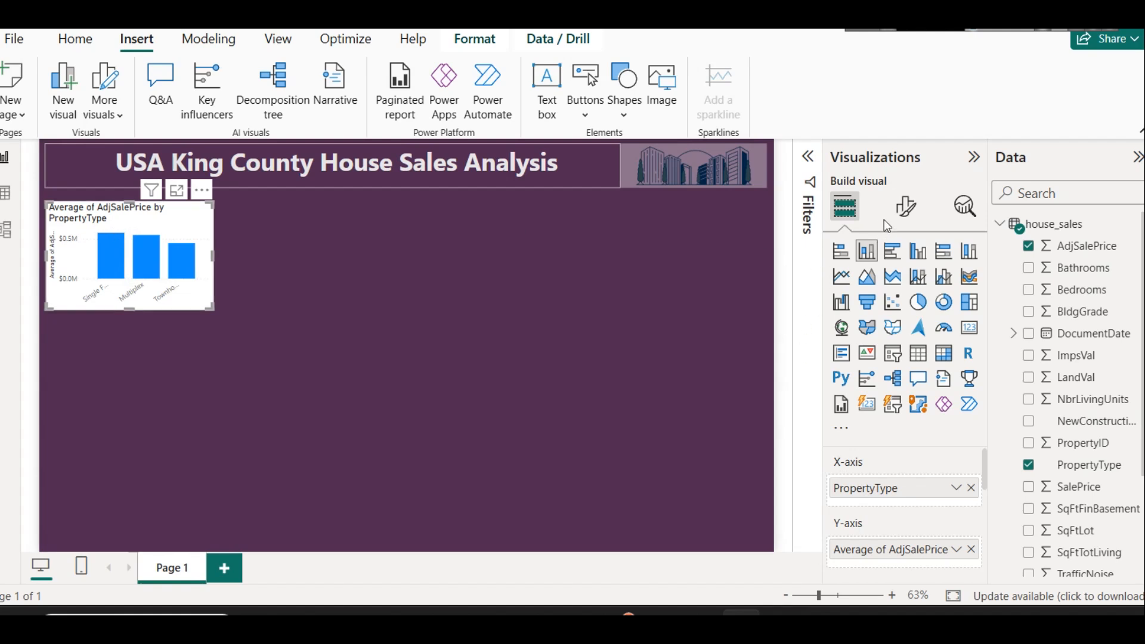
Rename the chart's Y-axis field to Avg Sales Price for this visual.
click(957, 549)
click(1021, 285)
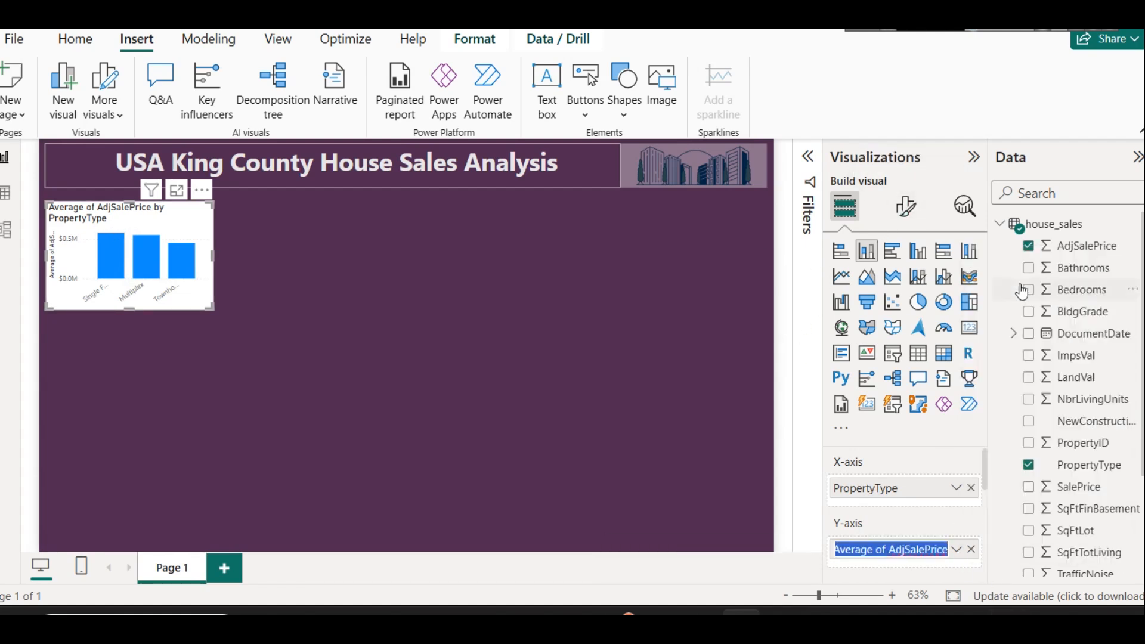
text(Avg Sale)
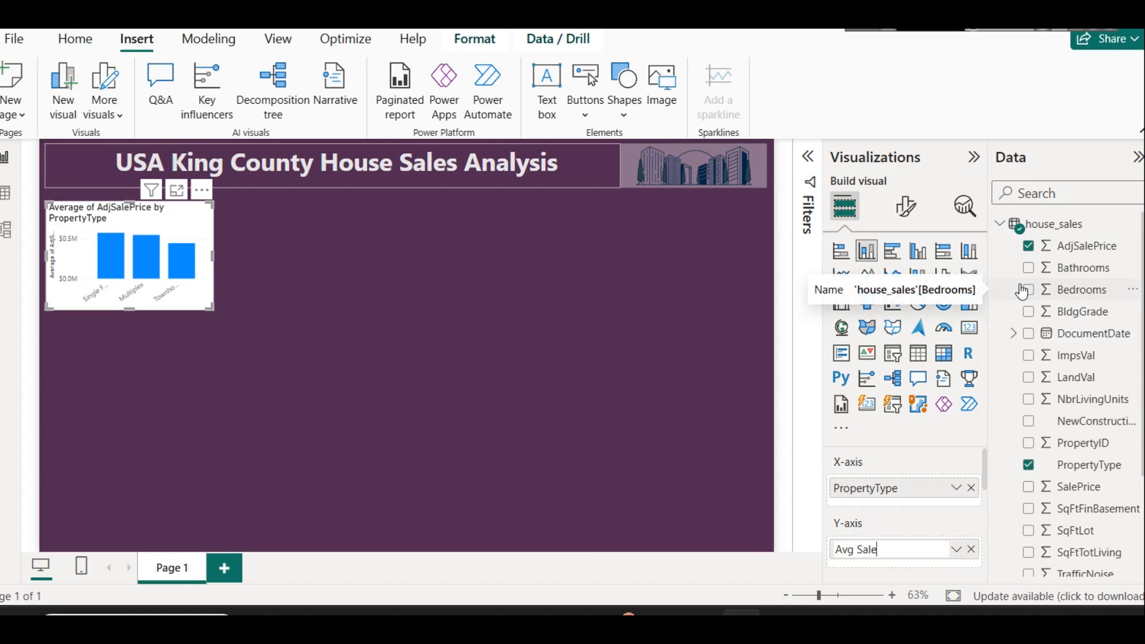
text(s Price)
key(Return)
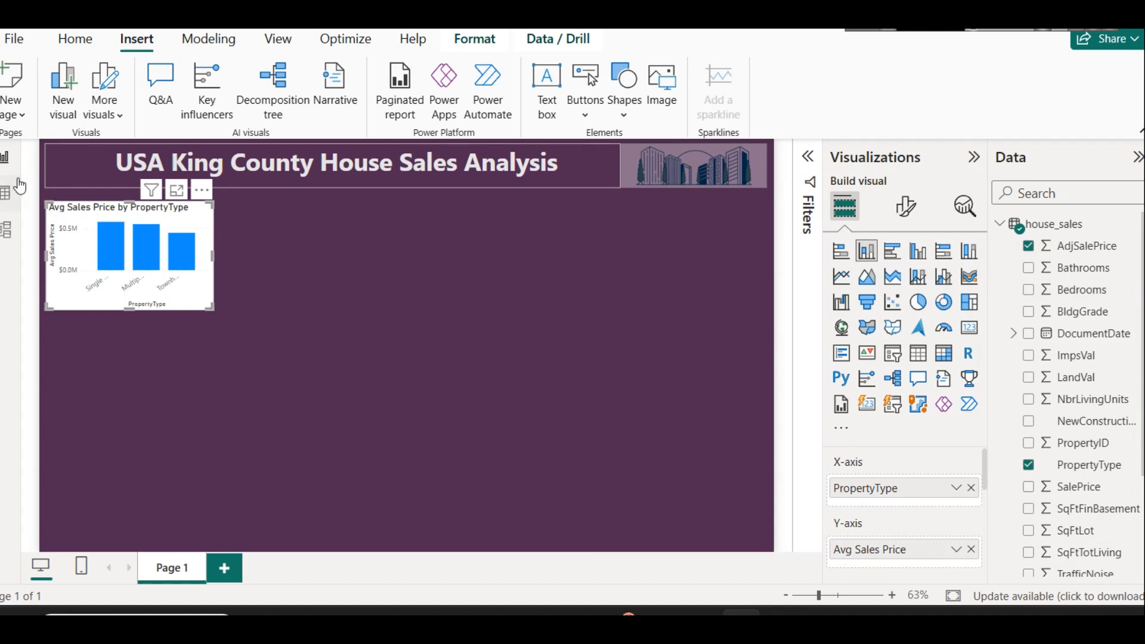
Inspect the average sales price of the Single Family, Multiplex and Townhouse columns in the enlarged chart, and return to the report page.
click(176, 191)
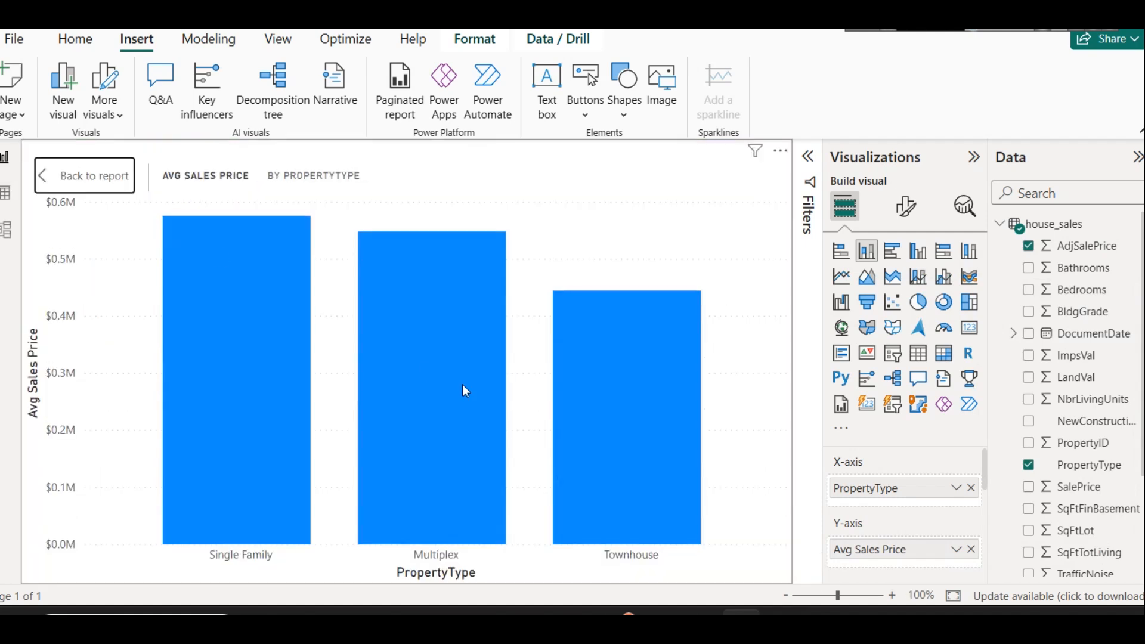
mouse_move(221, 306)
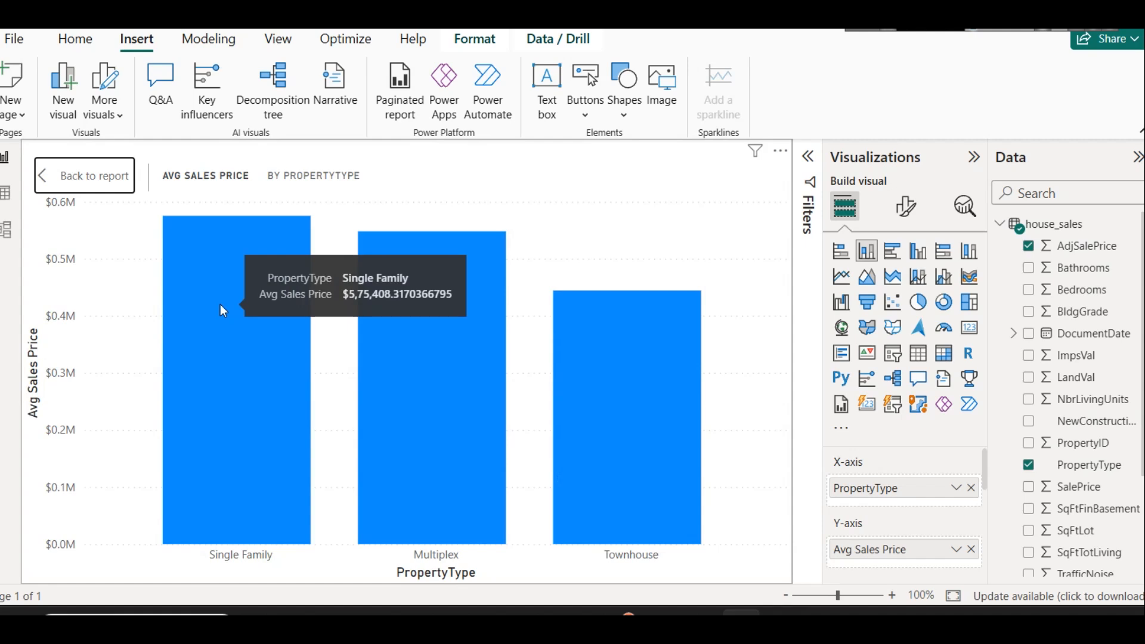
mouse_move(409, 380)
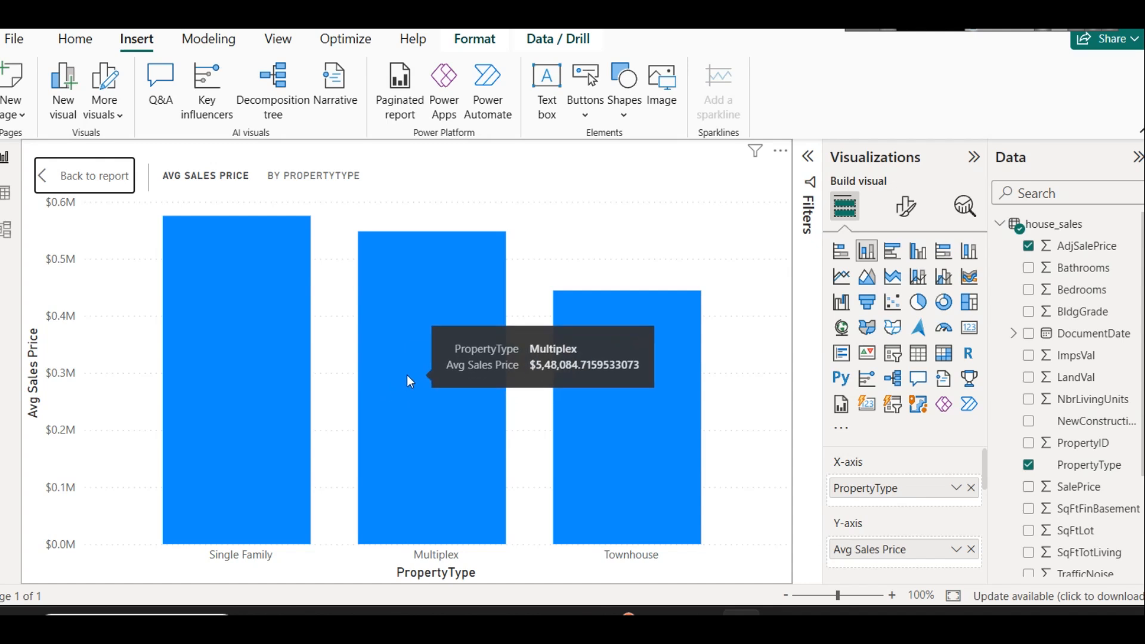
mouse_move(664, 470)
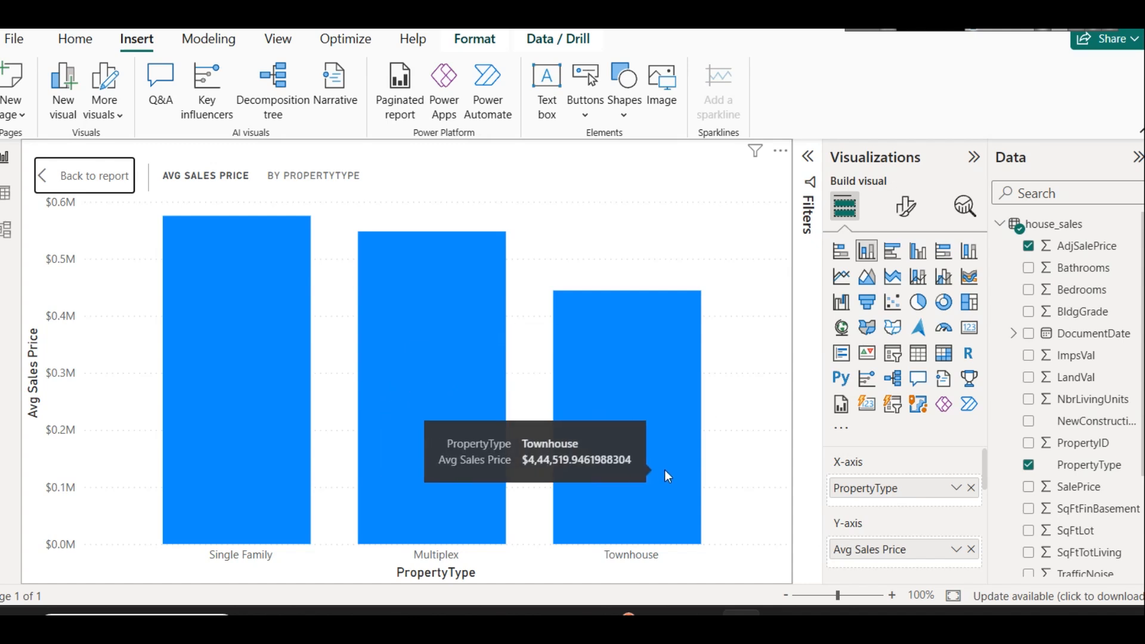
click(84, 175)
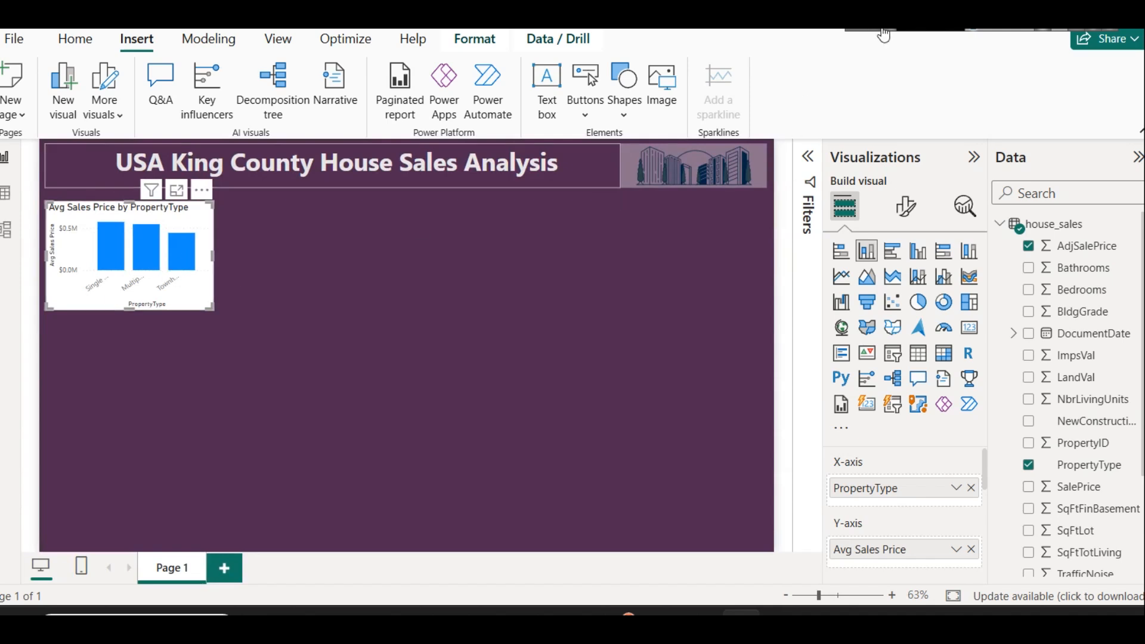
Colour the chart's columns with the recent dark purple that matches the page background.
click(906, 206)
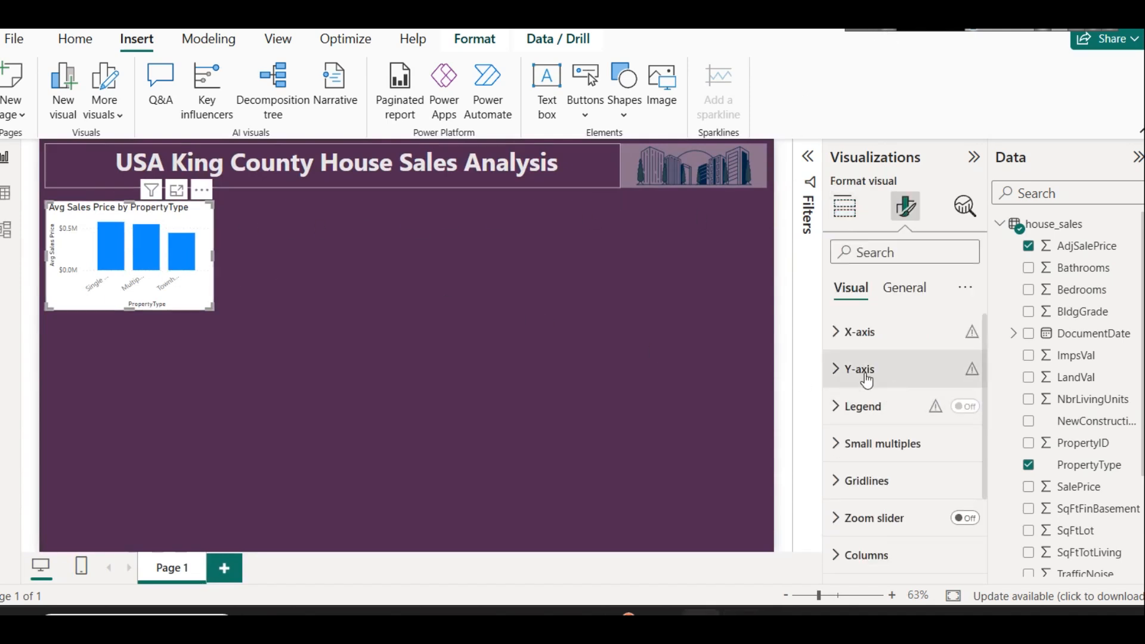
scroll(889, 416, down, 3)
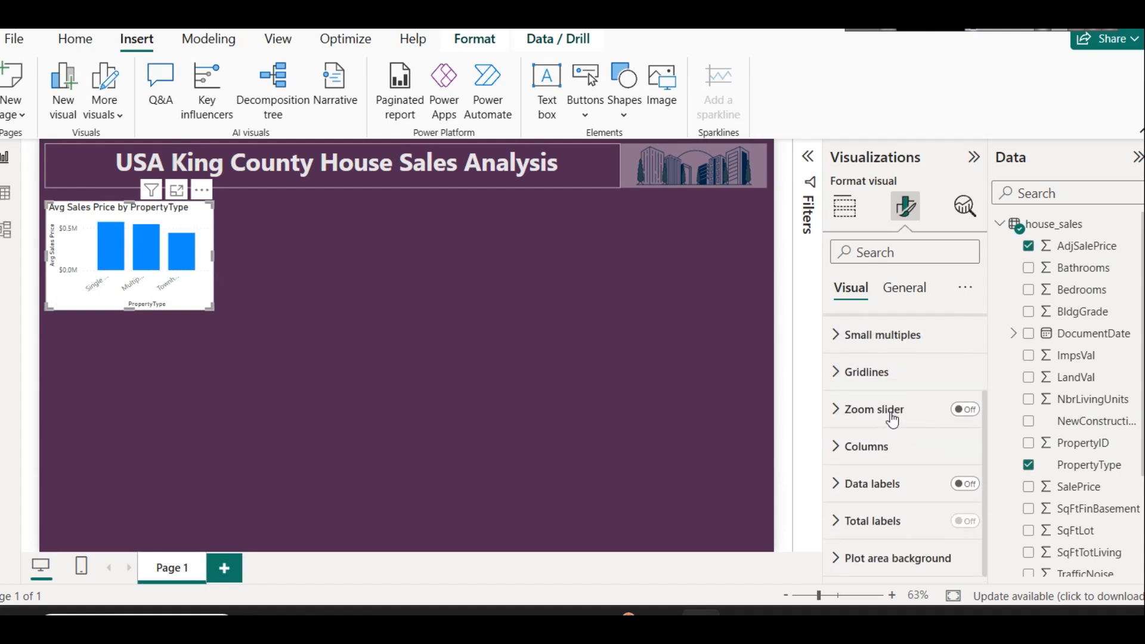
click(874, 458)
scroll(874, 464, down, 3)
click(874, 445)
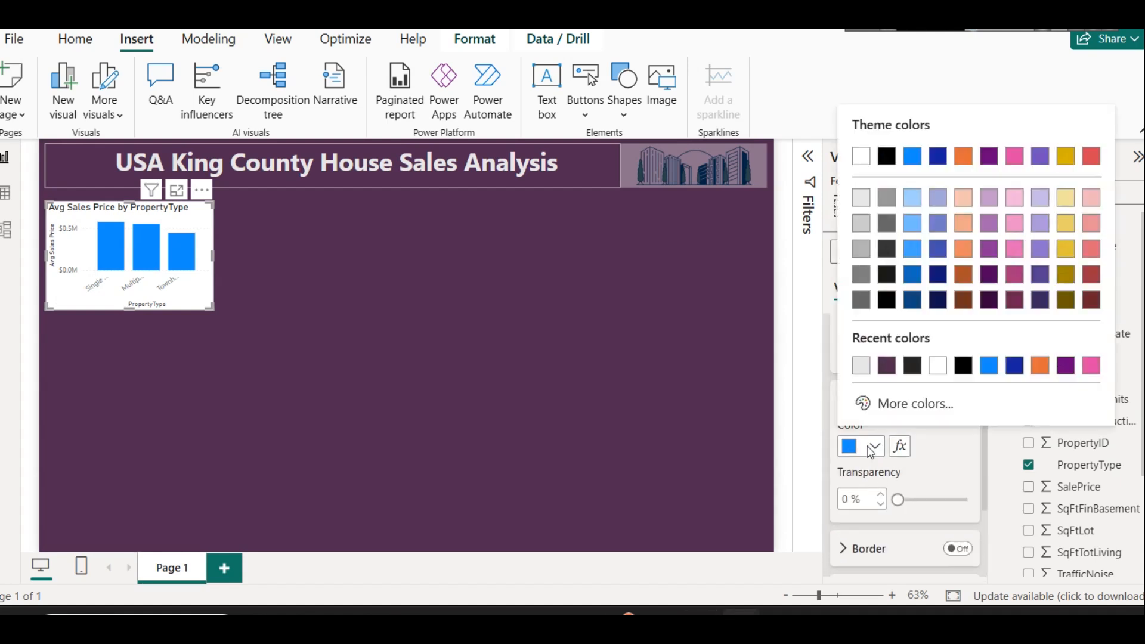
click(886, 366)
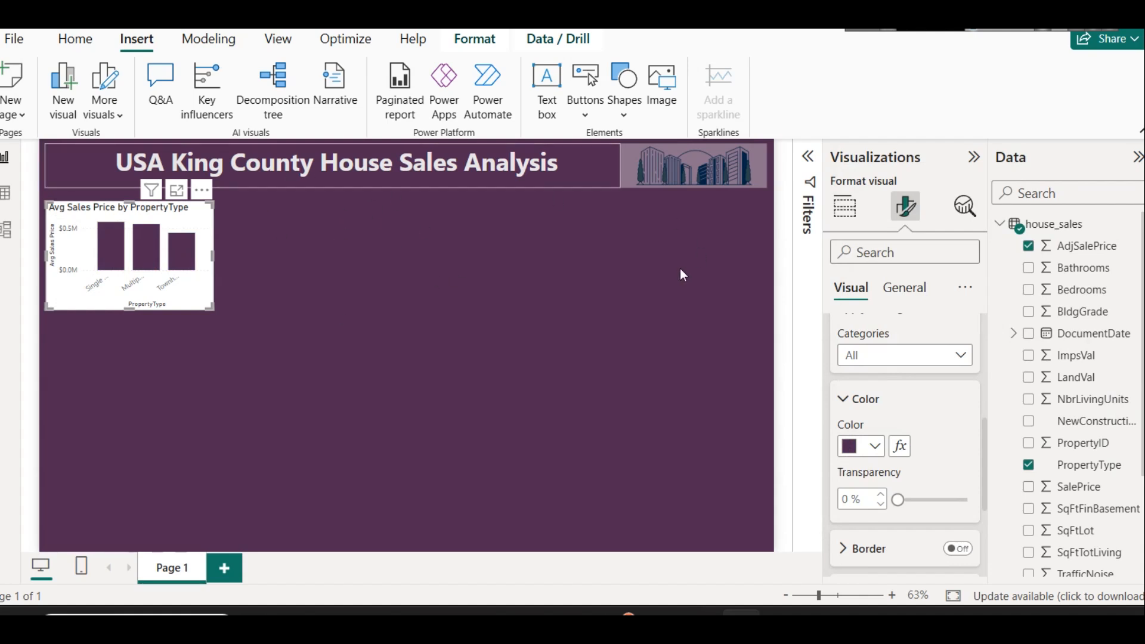
Centre the chart's title and set its text colour to the same dark purple as the columns.
scroll(906, 417, up, 10)
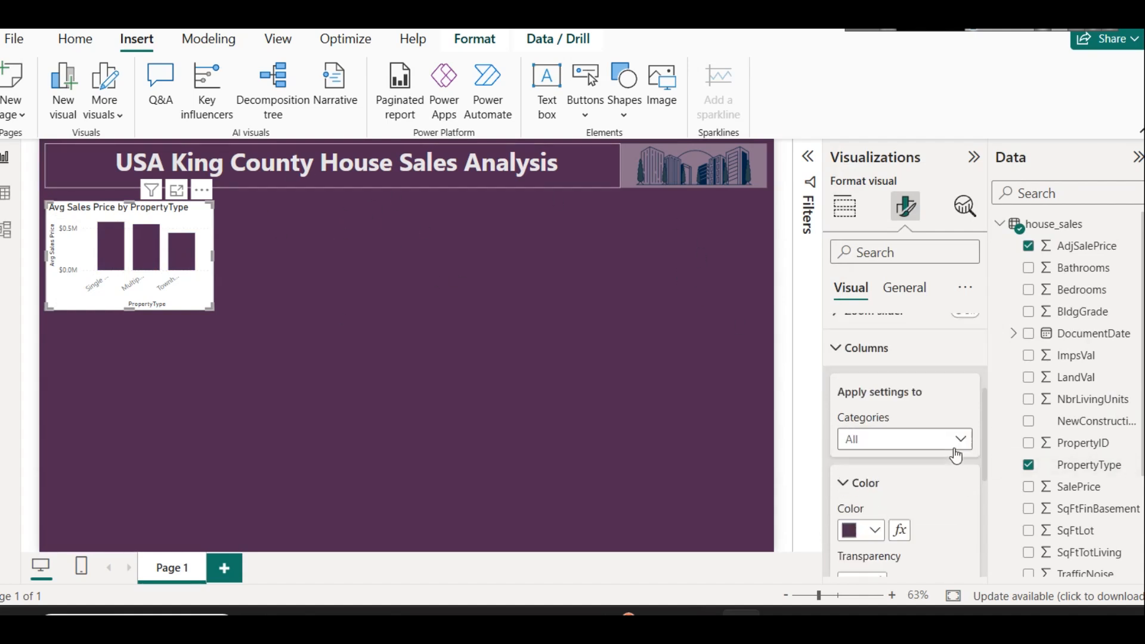
click(903, 289)
click(901, 373)
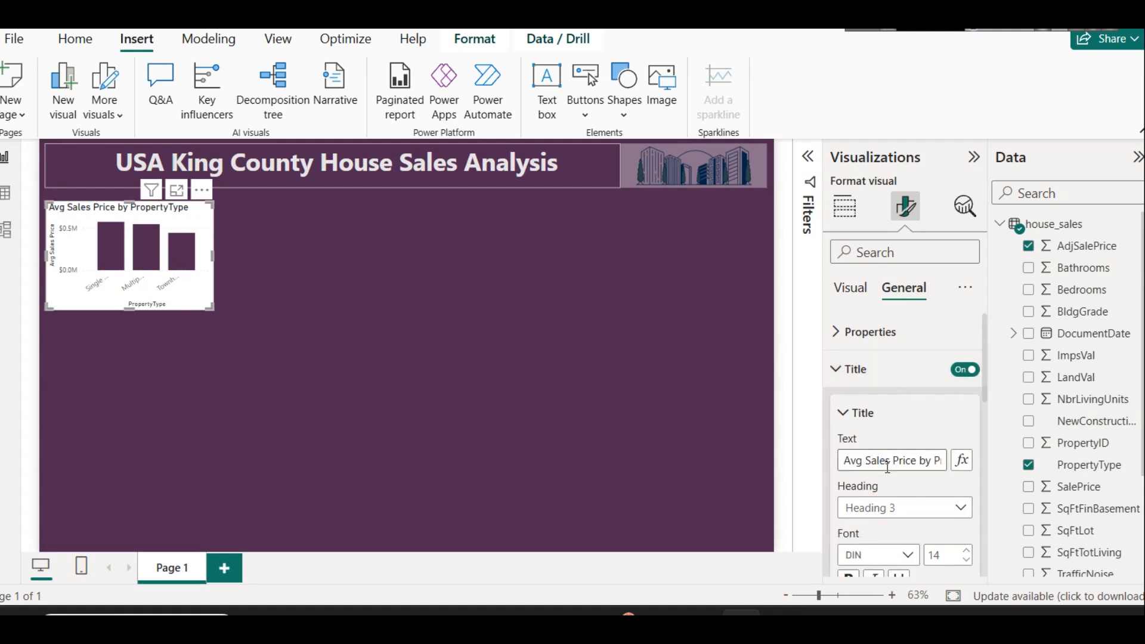
scroll(887, 468, down, 5)
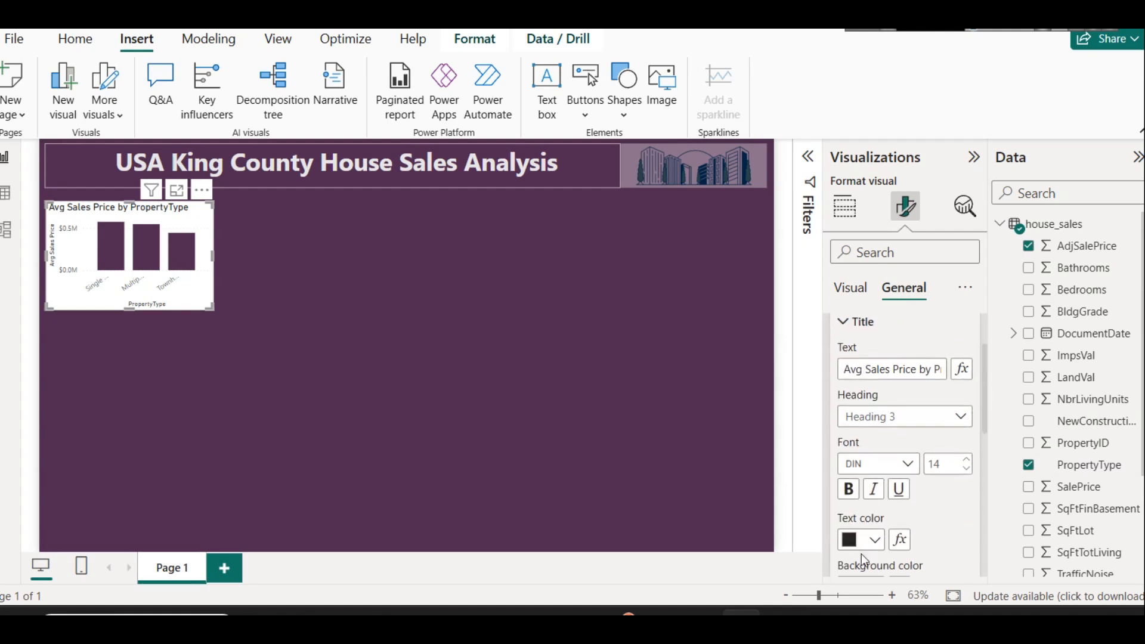
click(885, 455)
click(874, 357)
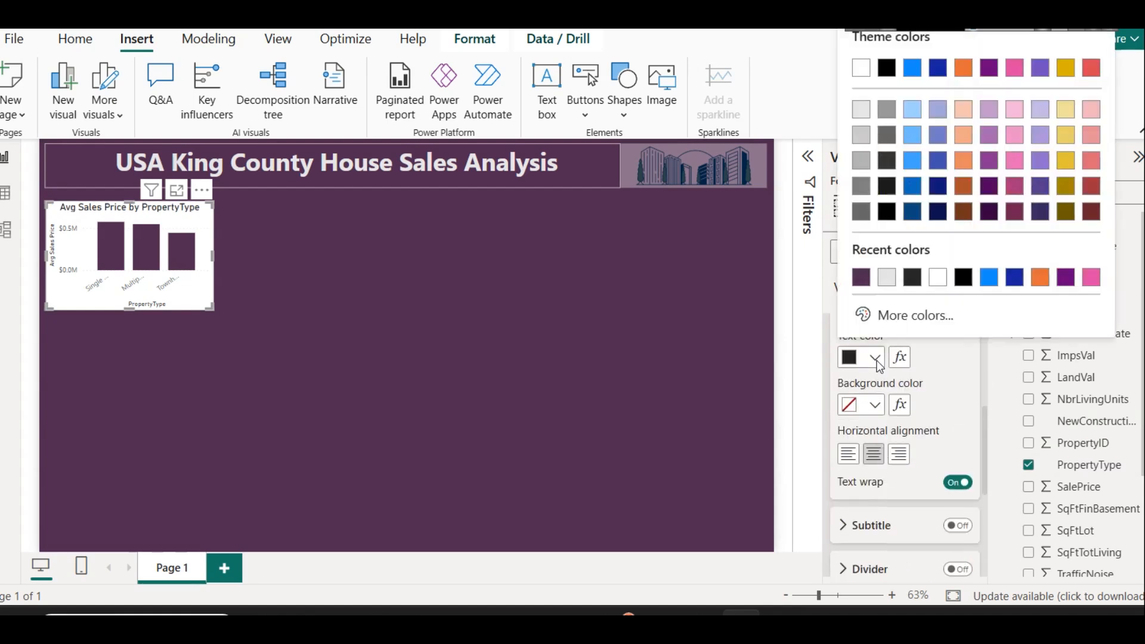
click(861, 277)
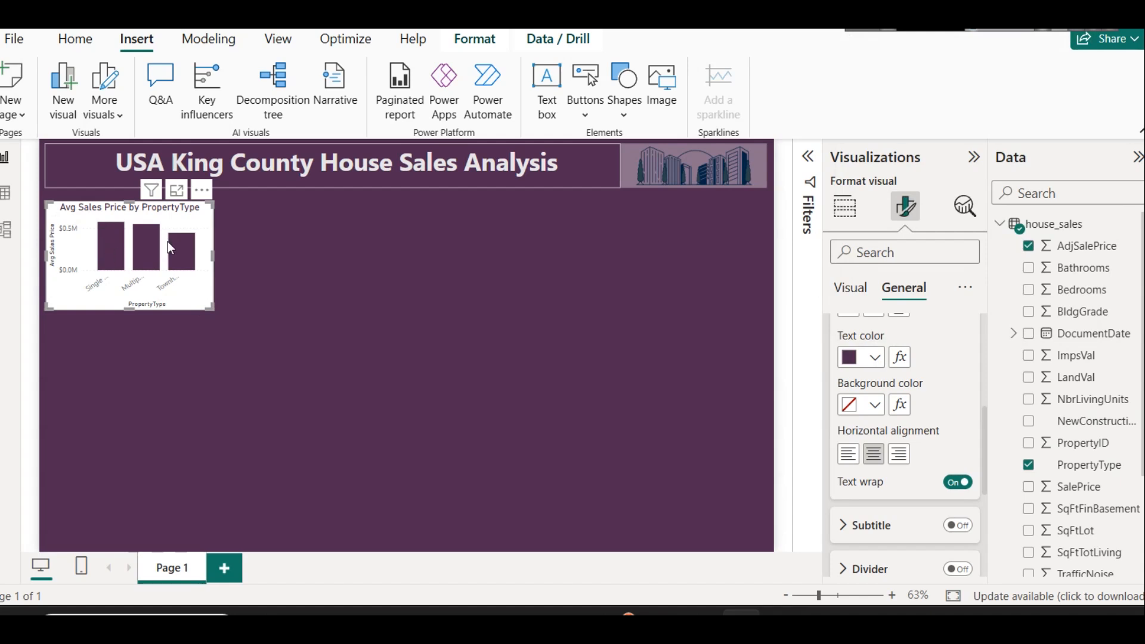
scroll(891, 418, up, 5)
click(853, 370)
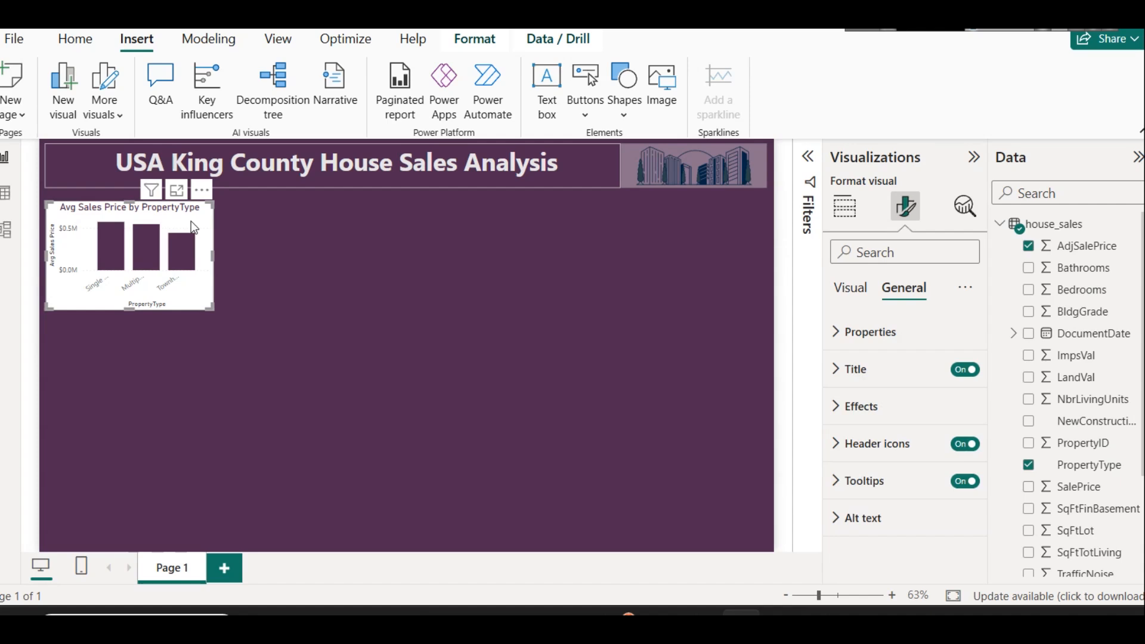
click(845, 215)
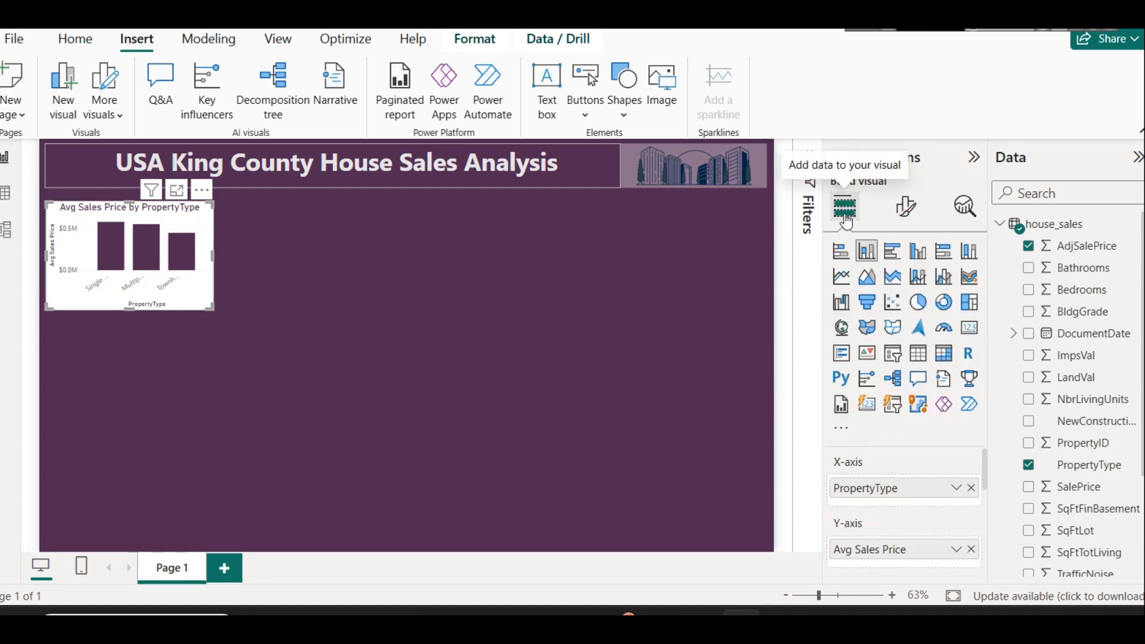
scroll(870, 488, down, 5)
scroll(869, 489, up, 5)
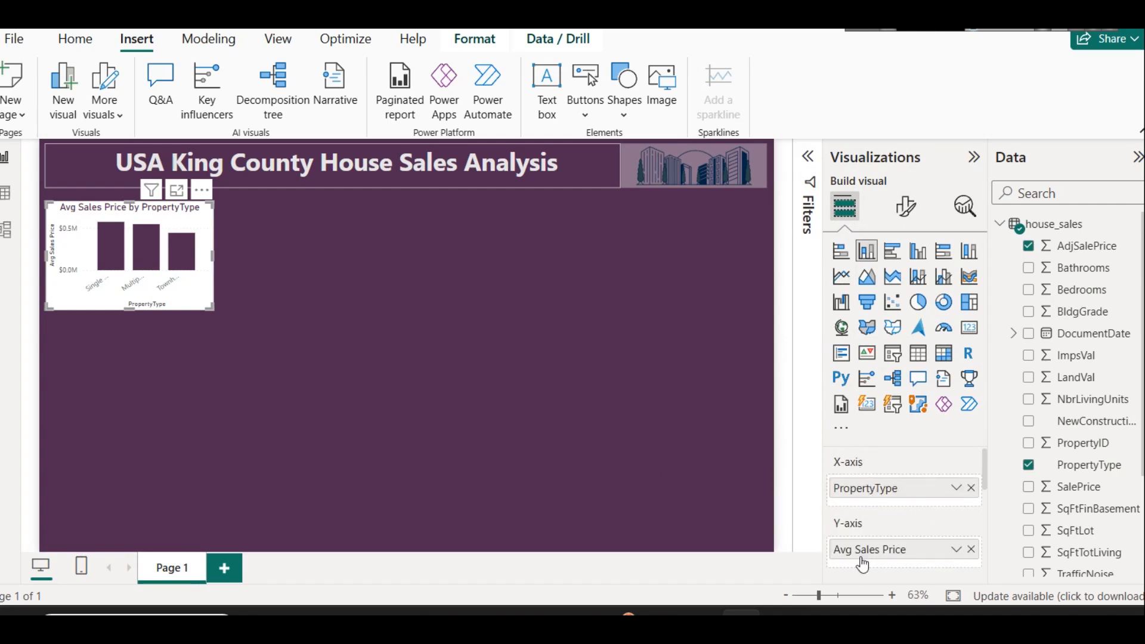
scroll(888, 543, down, 2)
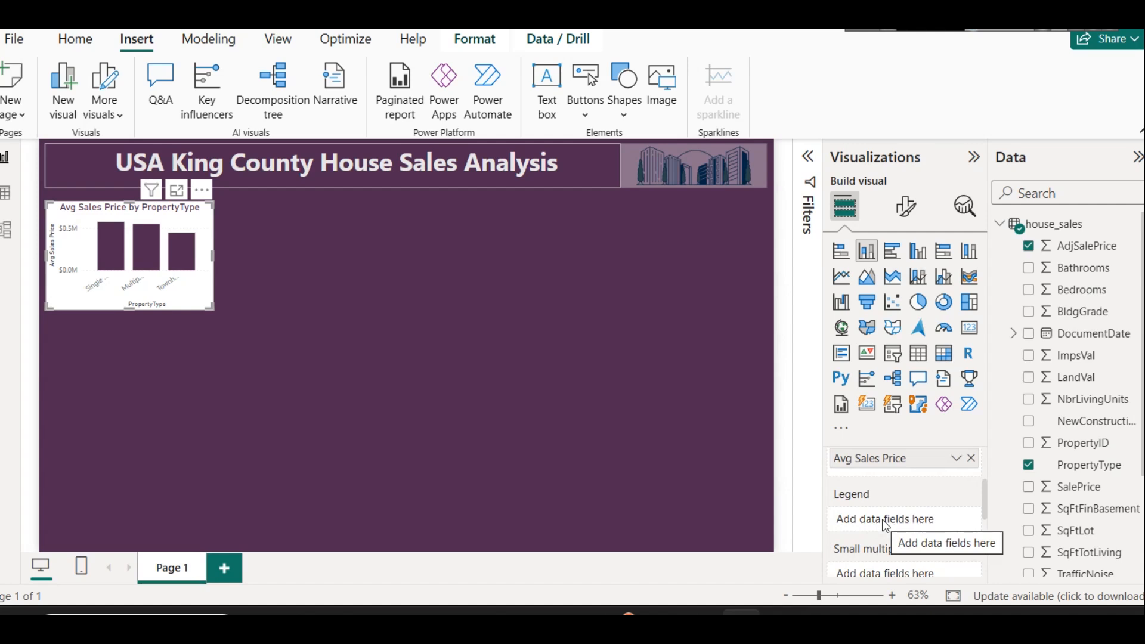
scroll(885, 525, up, 2)
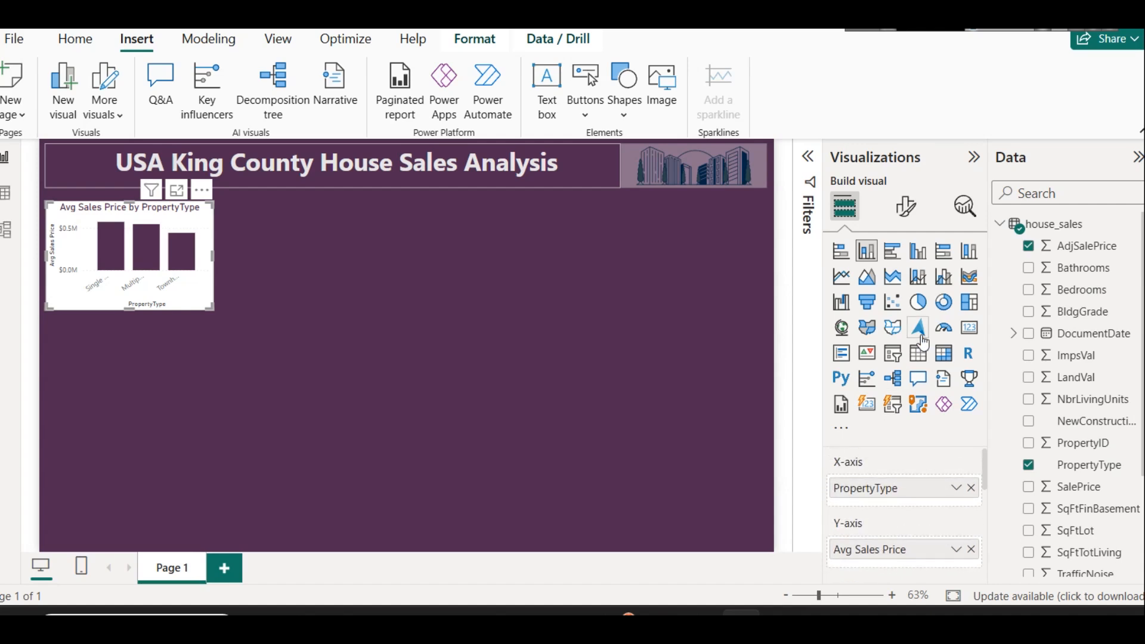
Set the colour of the chart's X-axis values to dark blue, Theme color 1, 50% darker.
click(903, 220)
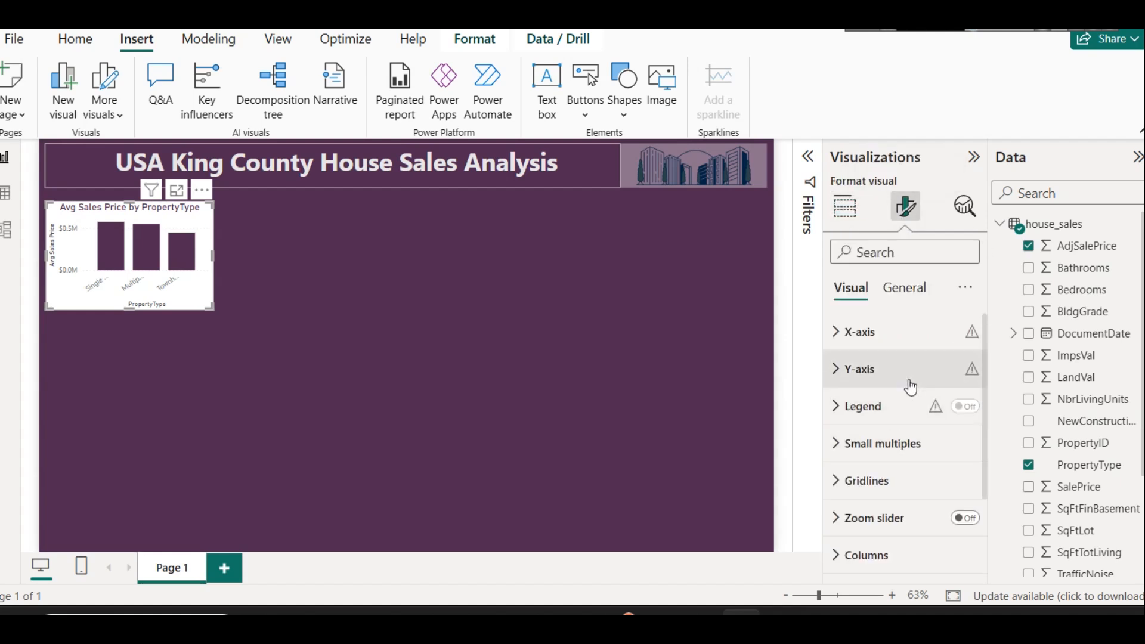
click(865, 336)
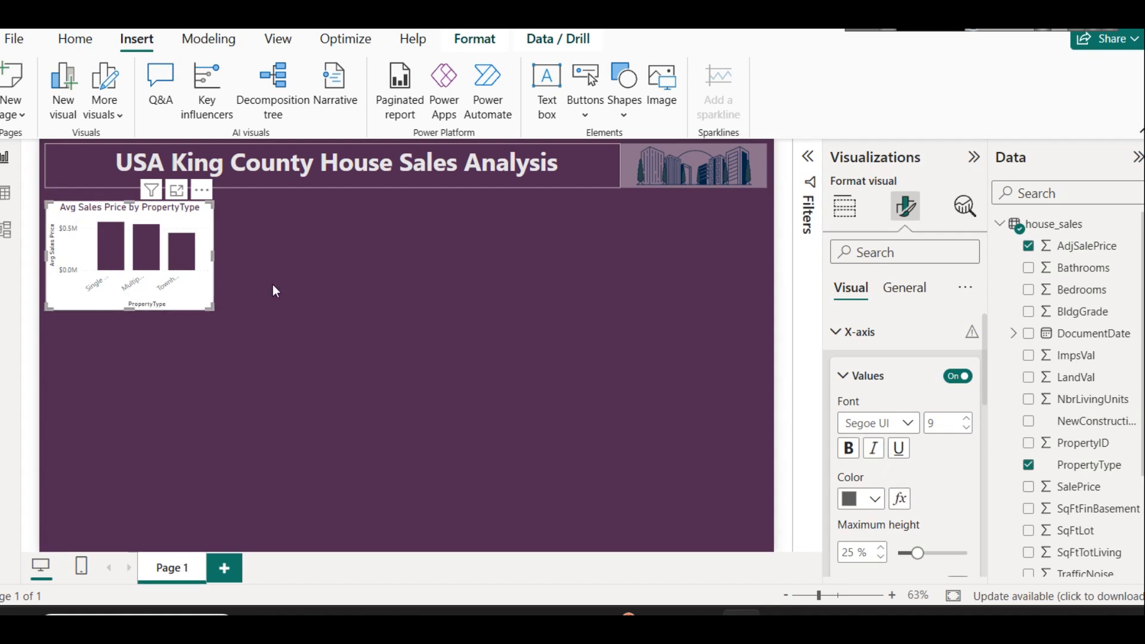
click(856, 500)
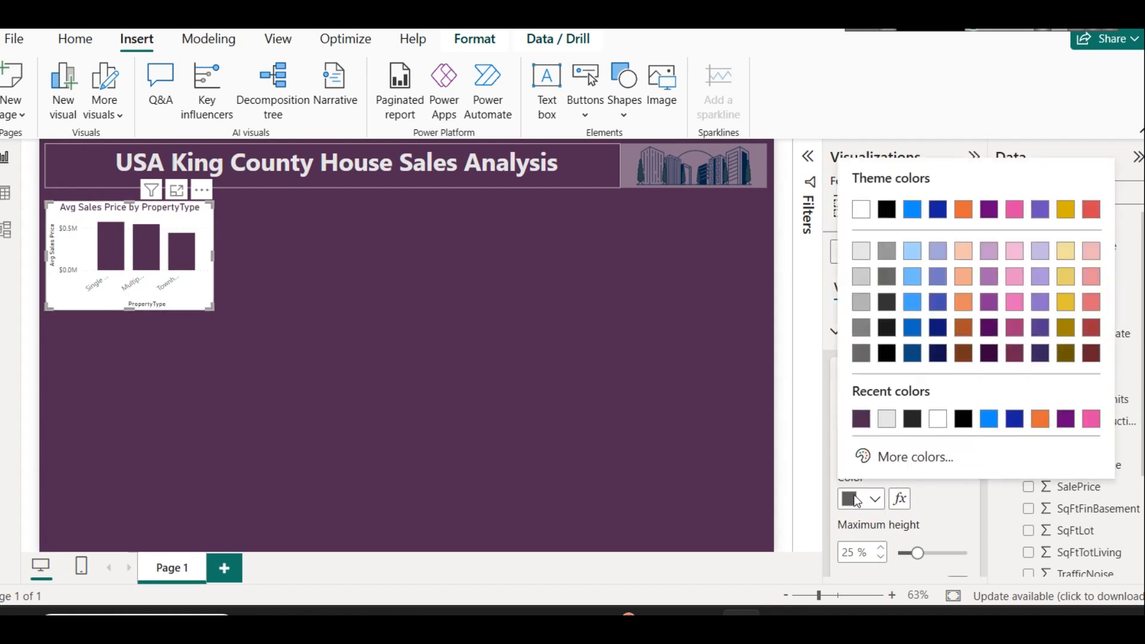
click(912, 355)
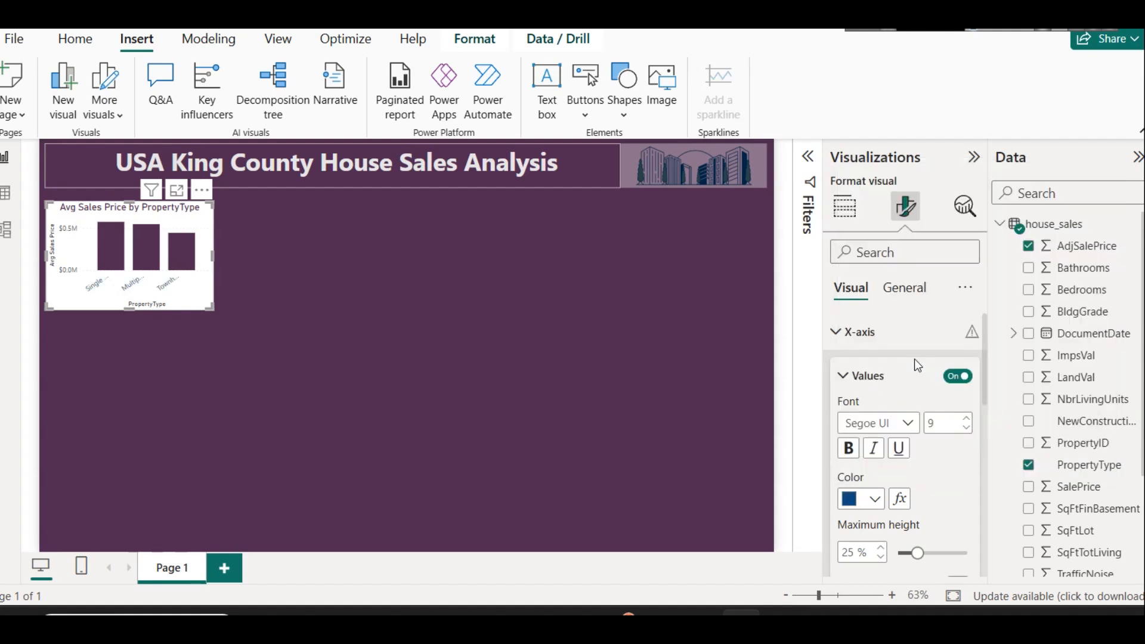
Set the colour of the chart's X-axis title to dark navy blue.
scroll(897, 468, down, 2)
scroll(901, 471, down, 2)
click(862, 443)
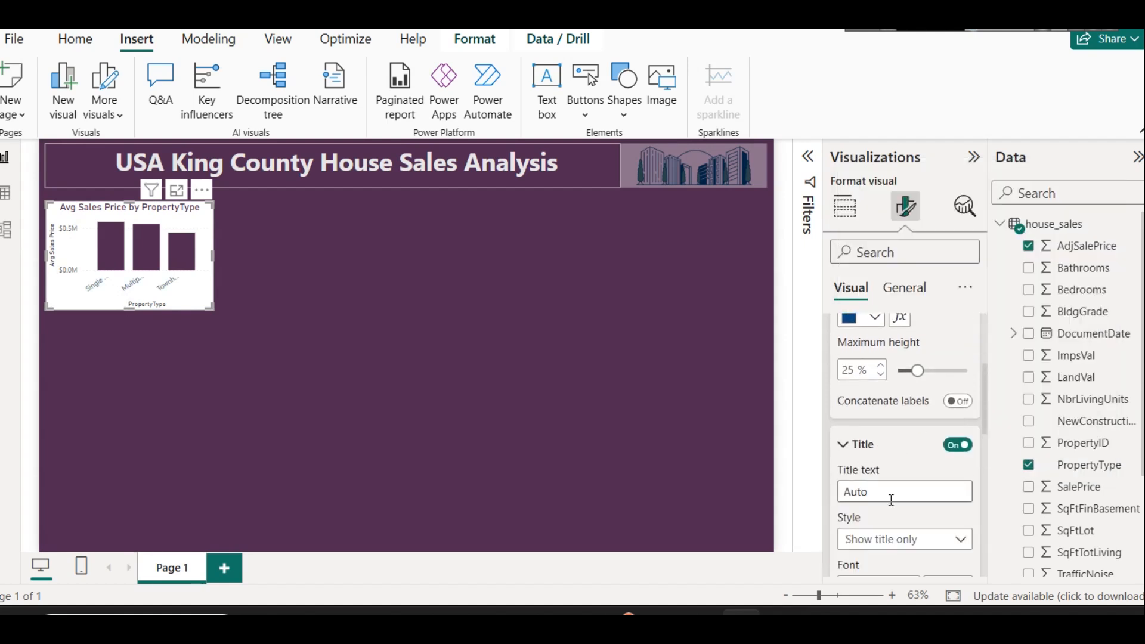
scroll(895, 453, down, 3)
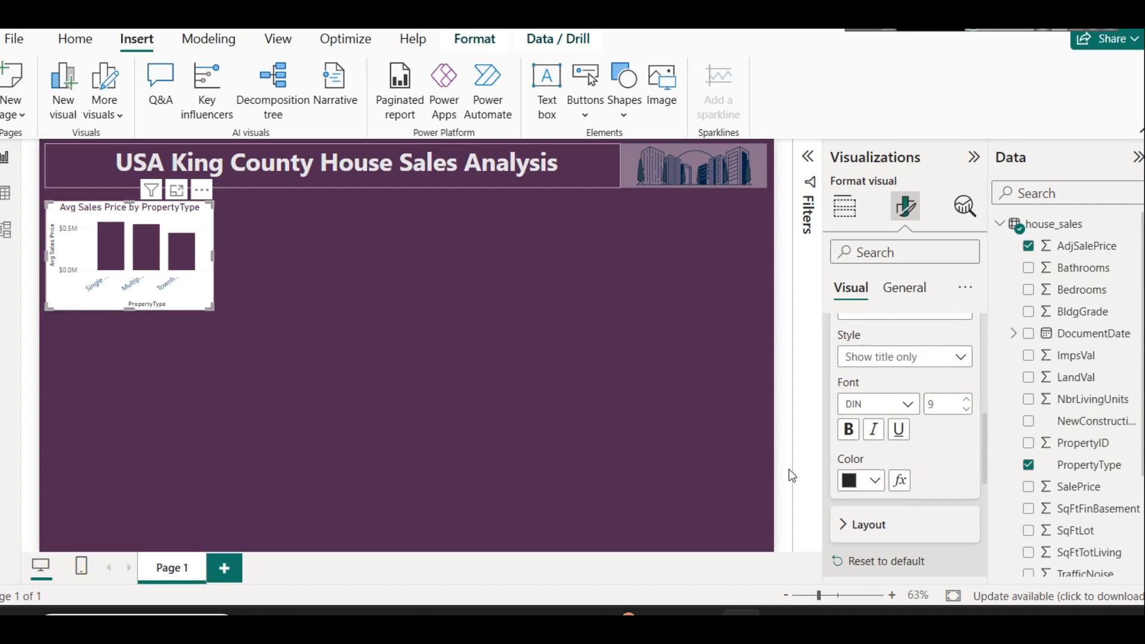
click(862, 481)
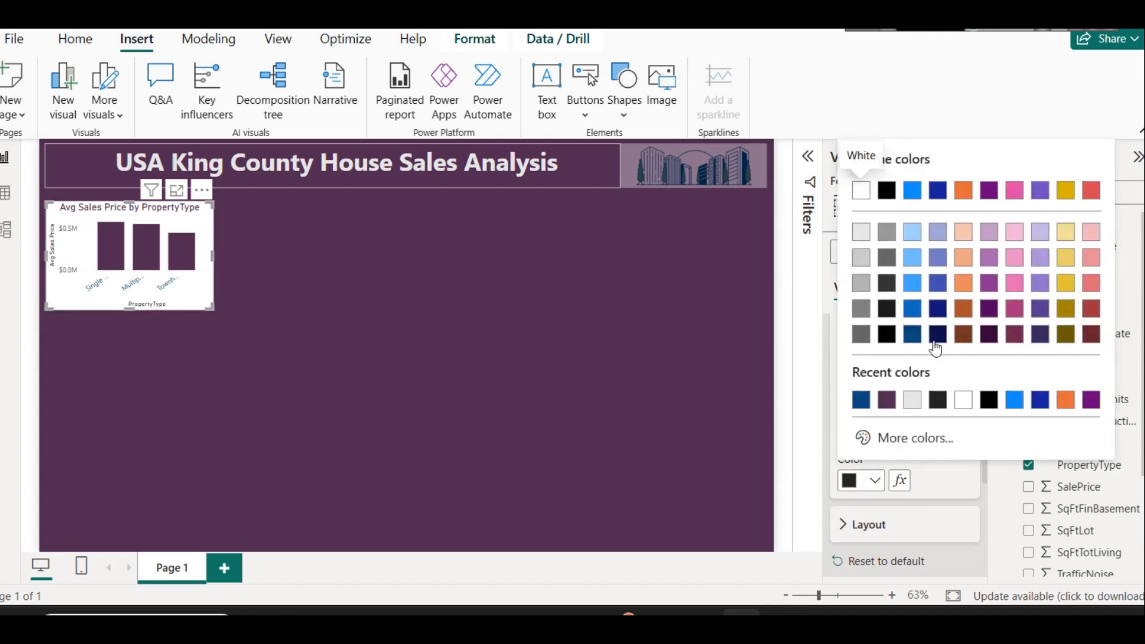
click(963, 334)
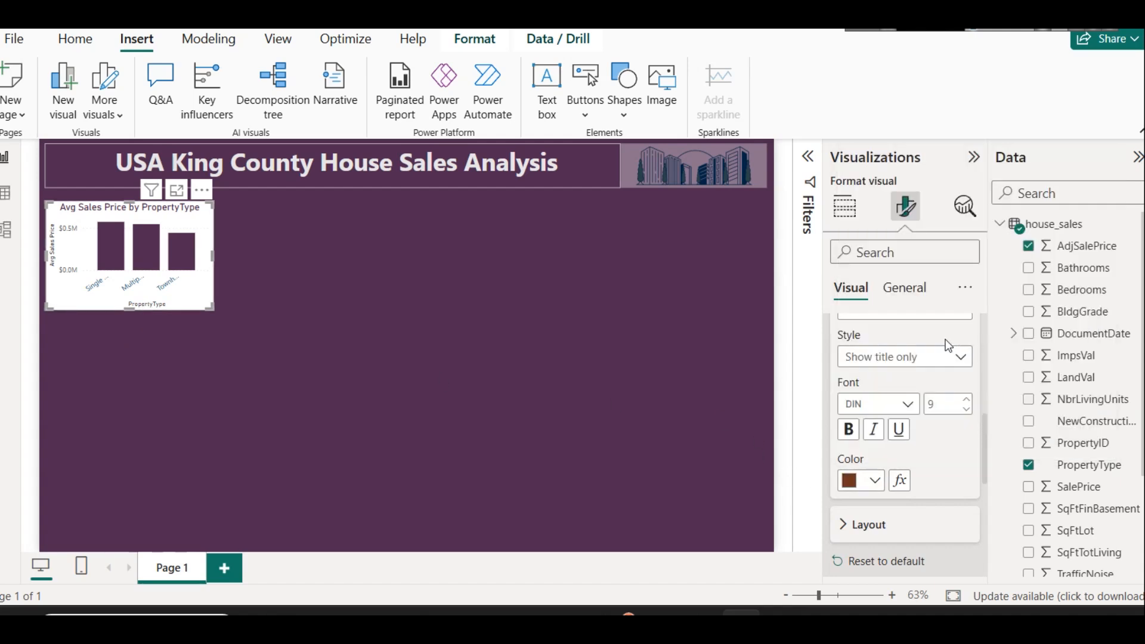
click(875, 477)
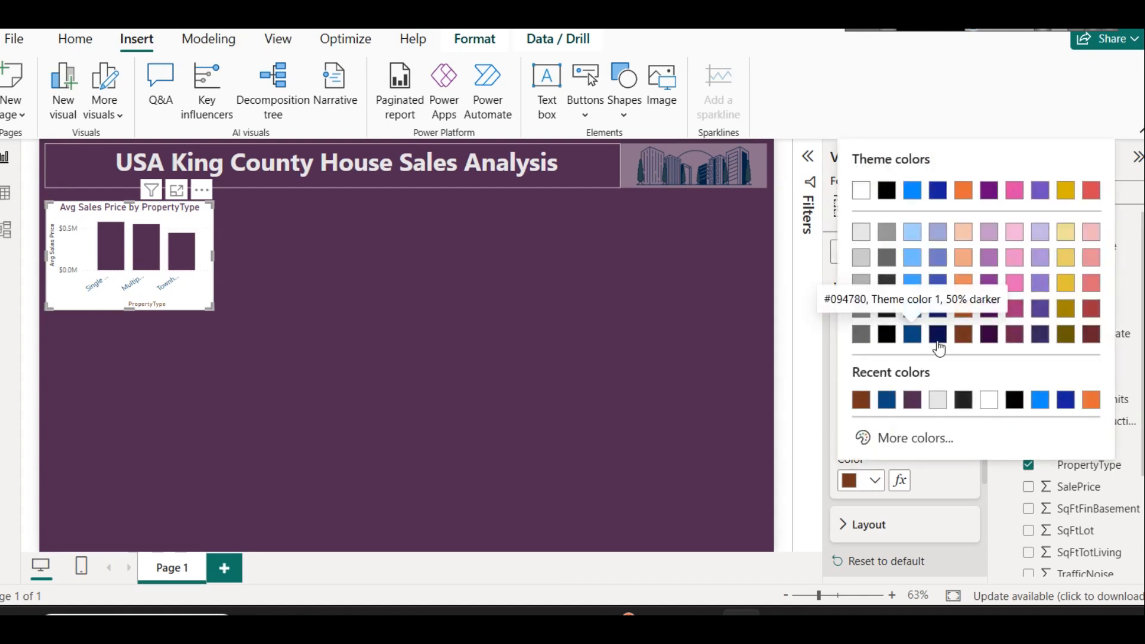
click(913, 334)
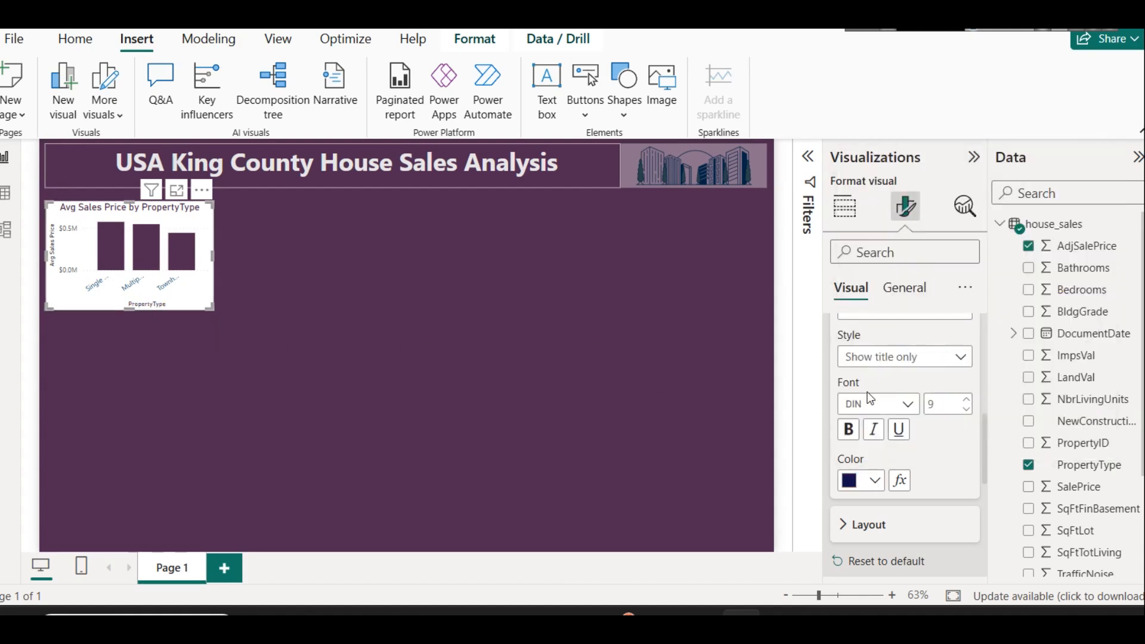
Set the colour of the chart's Y-axis values to dark blue, Theme color 1, 50% darker.
scroll(838, 391, up, 5)
scroll(833, 387, up, 2)
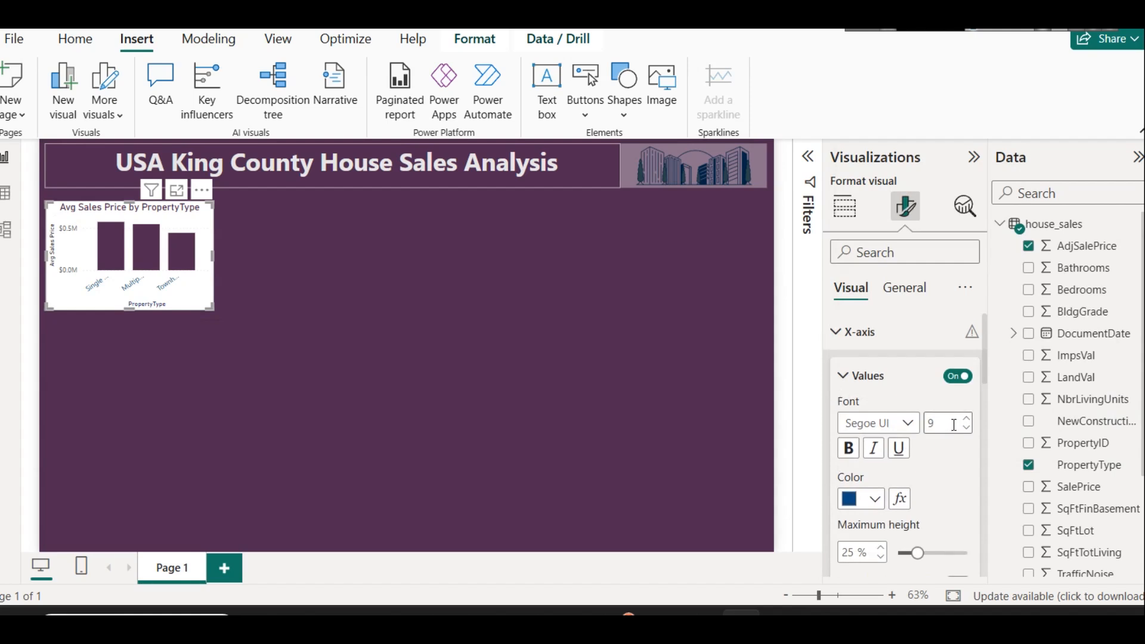
scroll(929, 506, down, 5)
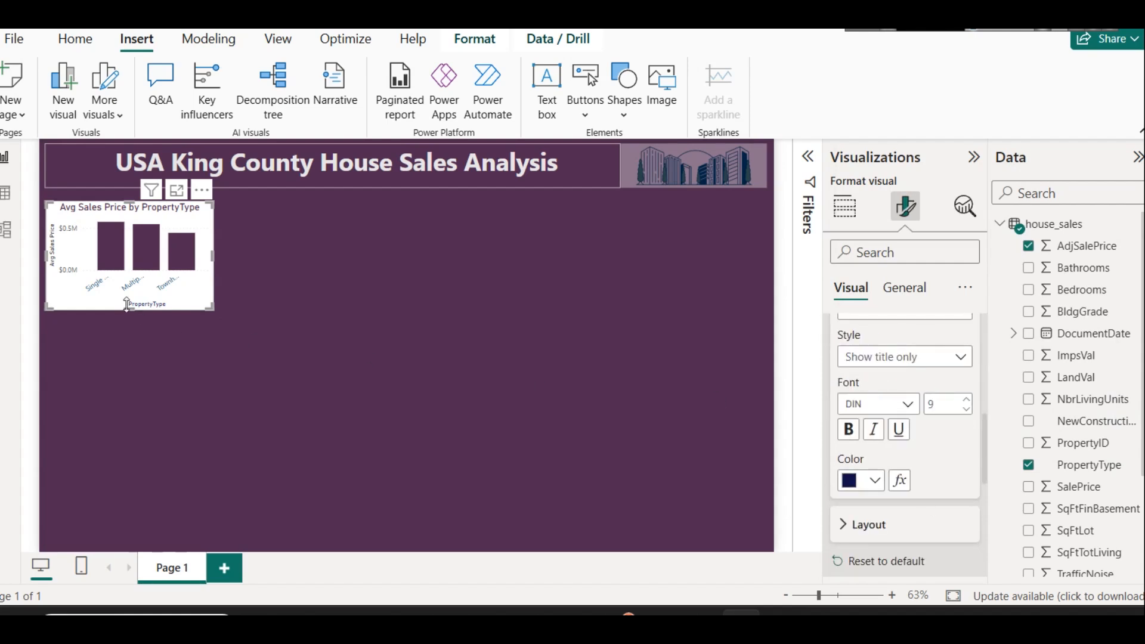
scroll(908, 405, up, 3)
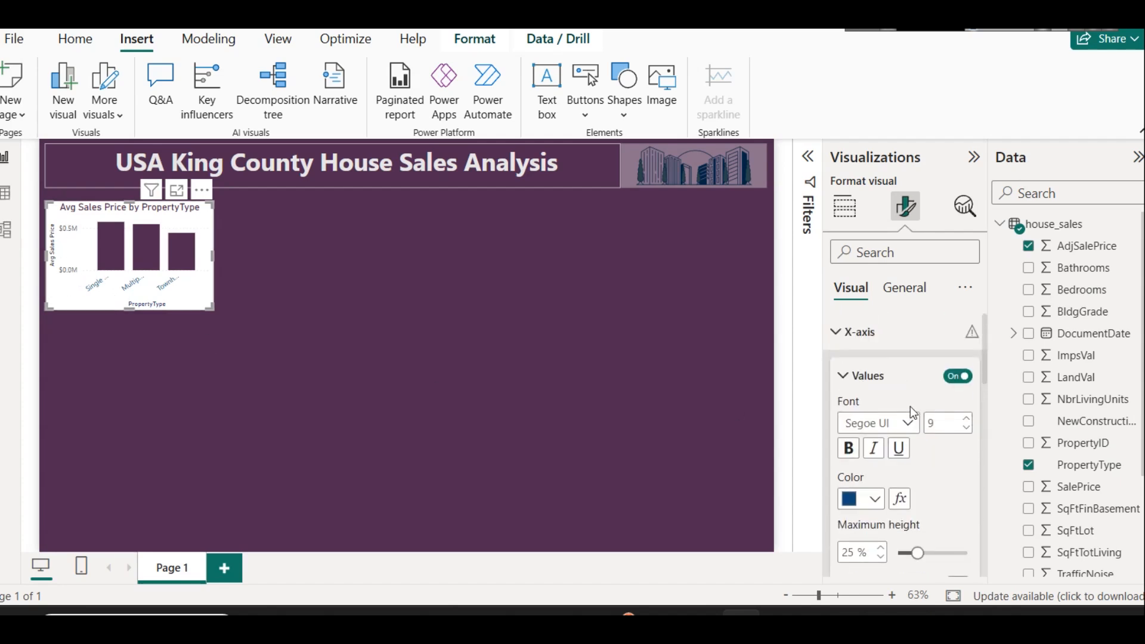
click(864, 337)
click(867, 388)
scroll(877, 430, down, 3)
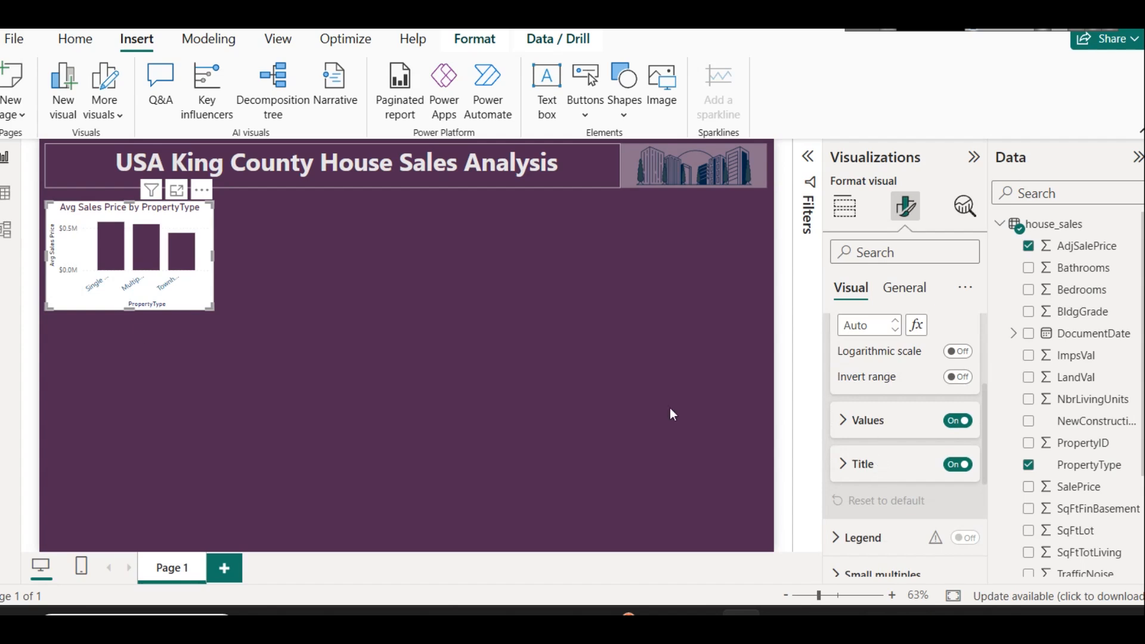
click(869, 420)
click(874, 543)
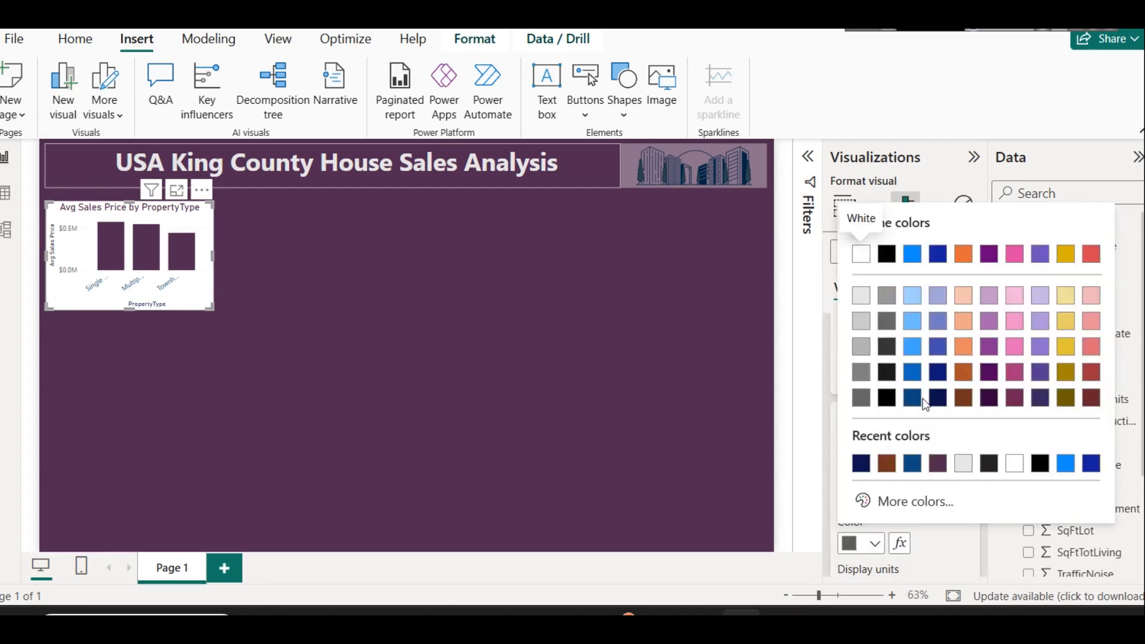
click(917, 398)
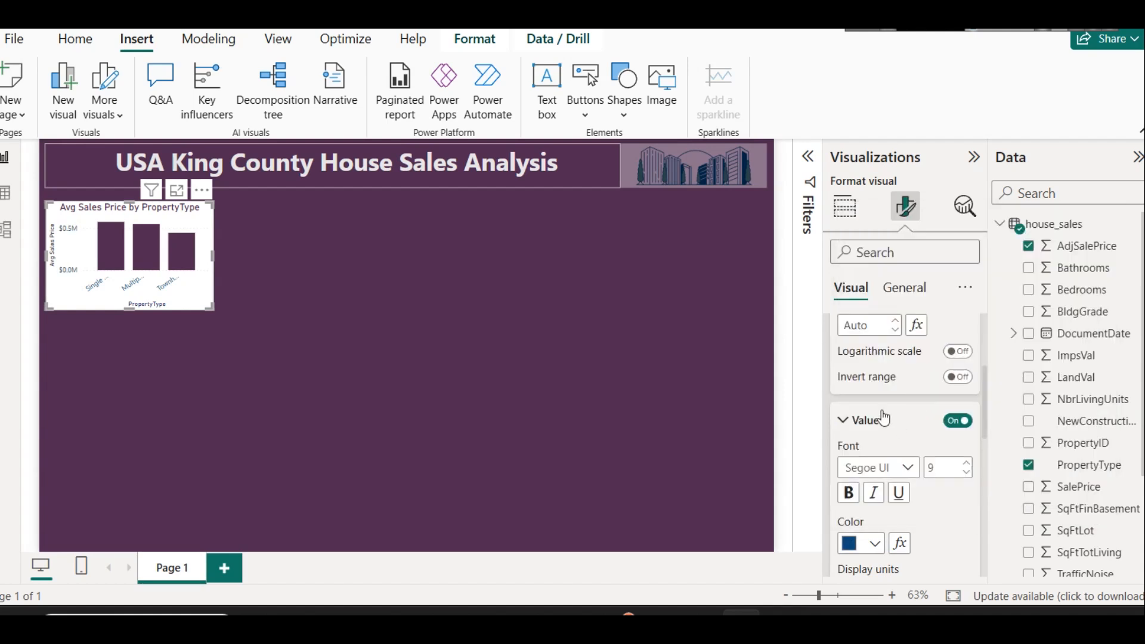
Turn on data labels for the average sales price by property type column chart.
scroll(884, 417, down, 5)
scroll(903, 457, down, 1)
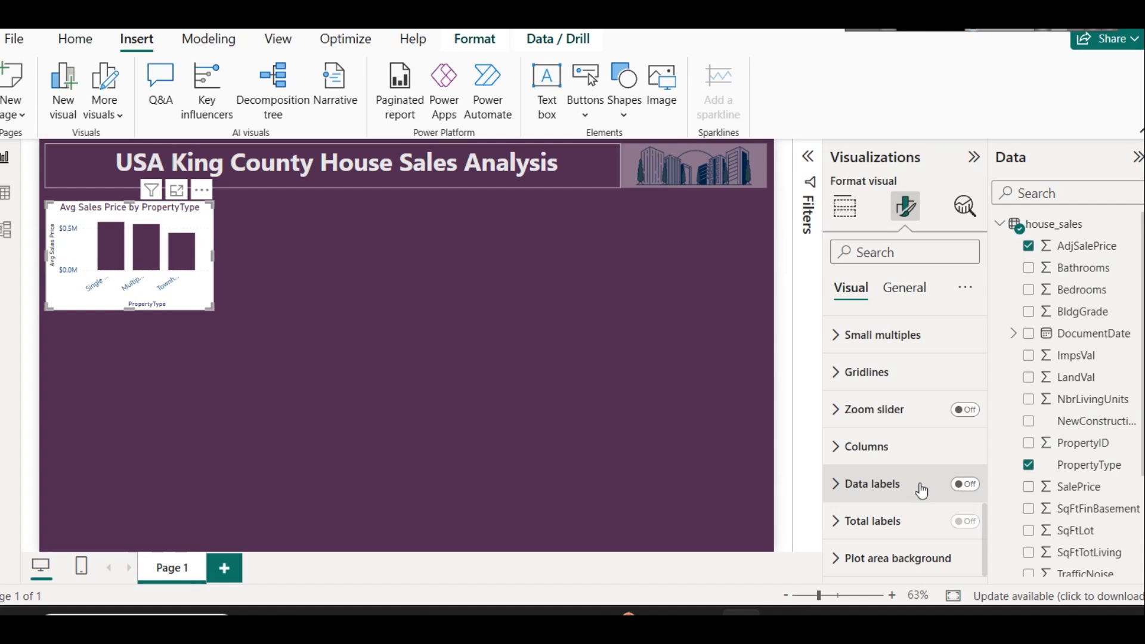
click(965, 494)
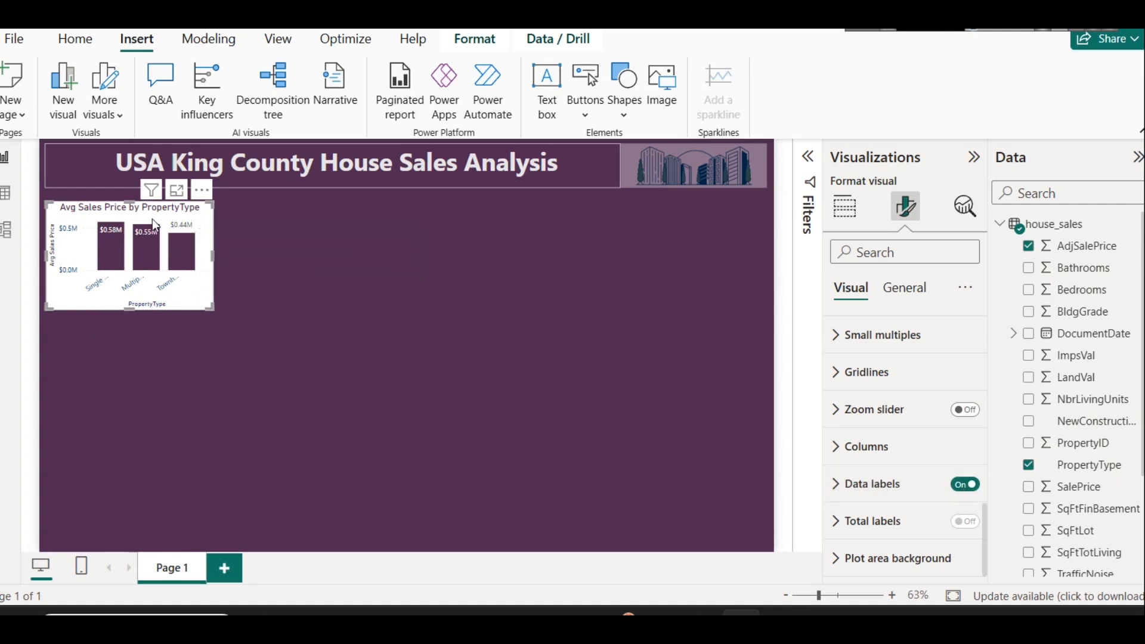
click(706, 432)
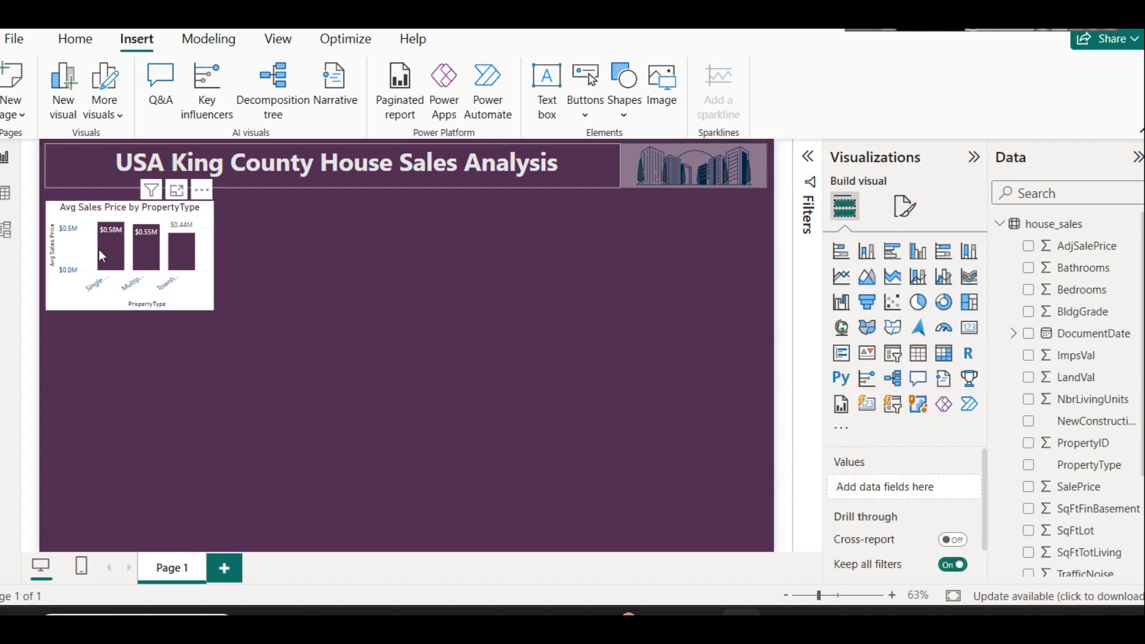
mouse_move(108, 234)
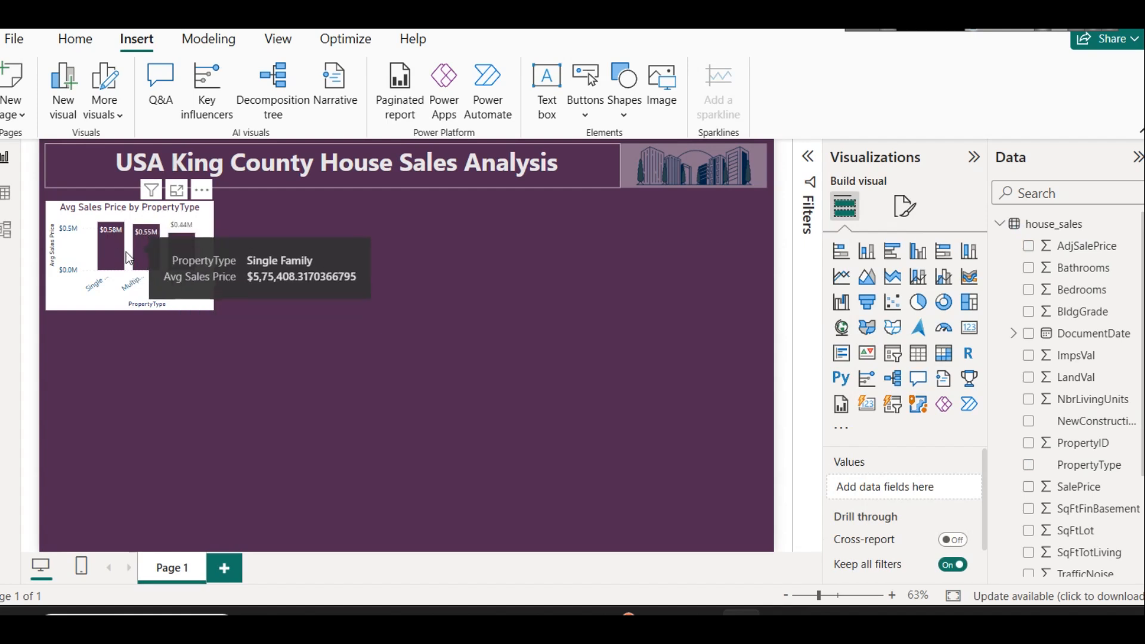
mouse_move(144, 241)
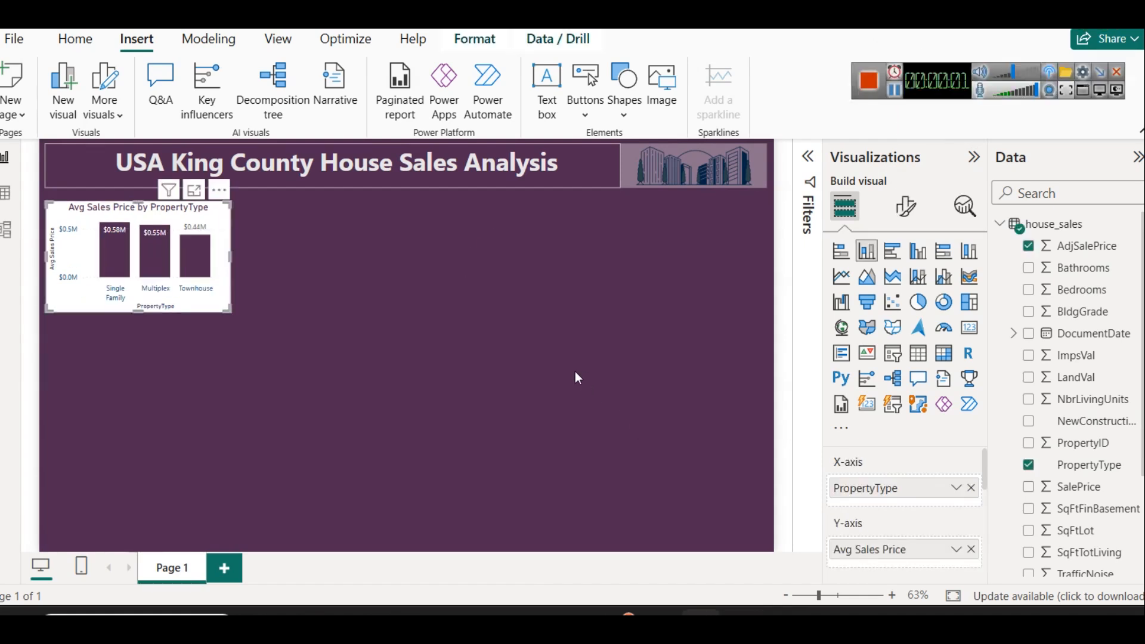
Insert a line chart directly beside the property type column chart and put the ym date hierarchy on its X-axis.
click(547, 327)
scroll(1067, 475, down, 3)
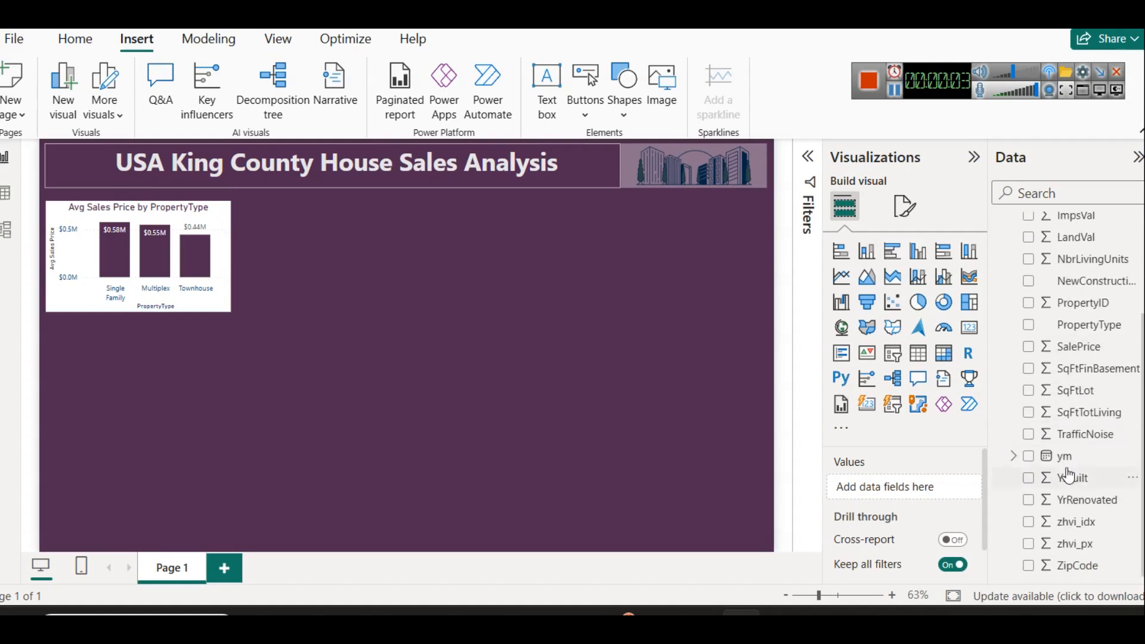
click(1013, 457)
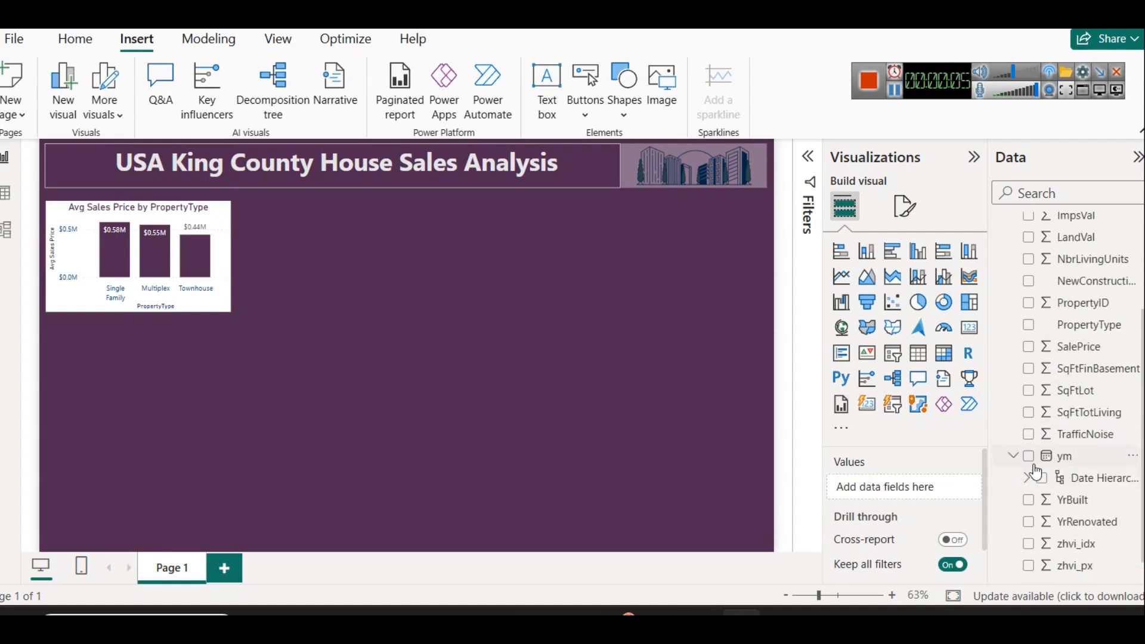
click(1025, 478)
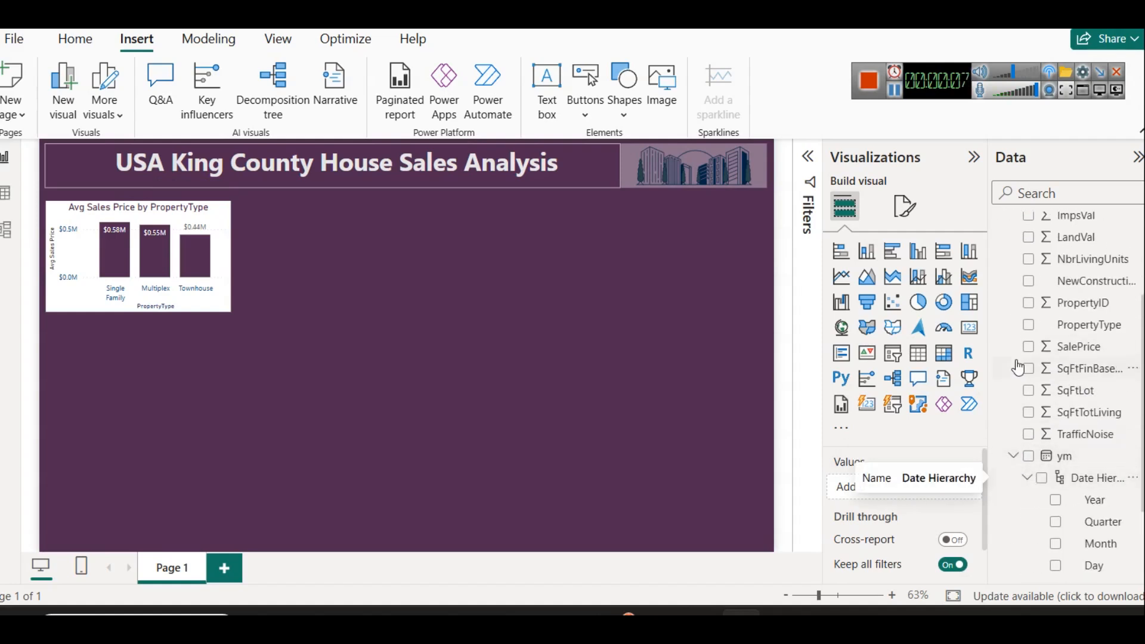
click(841, 277)
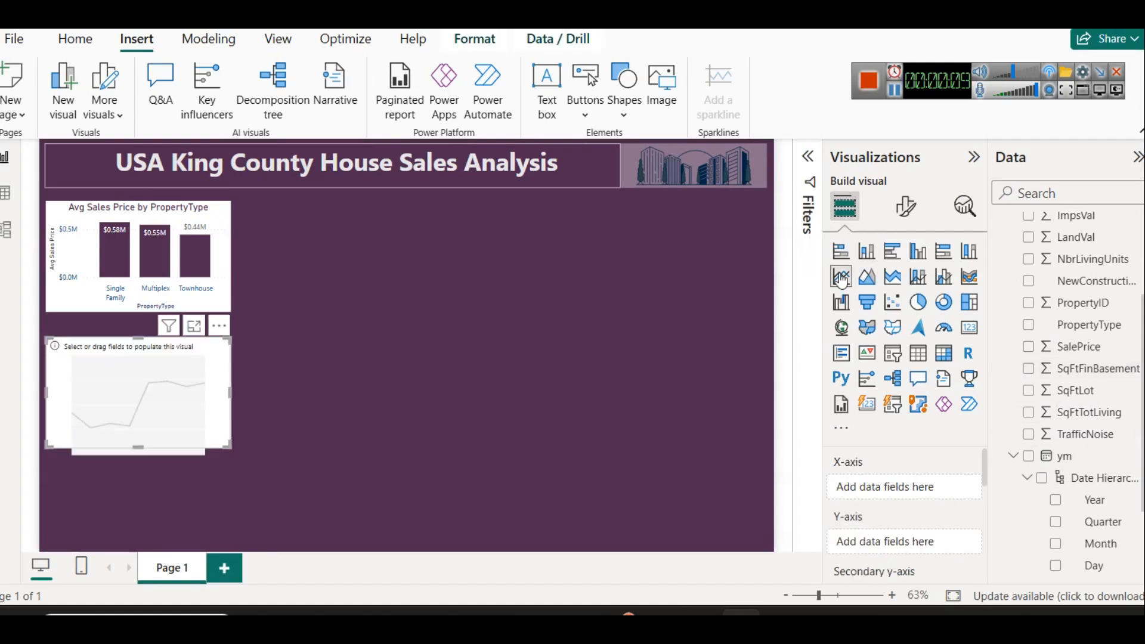
drag(157, 391, 354, 258)
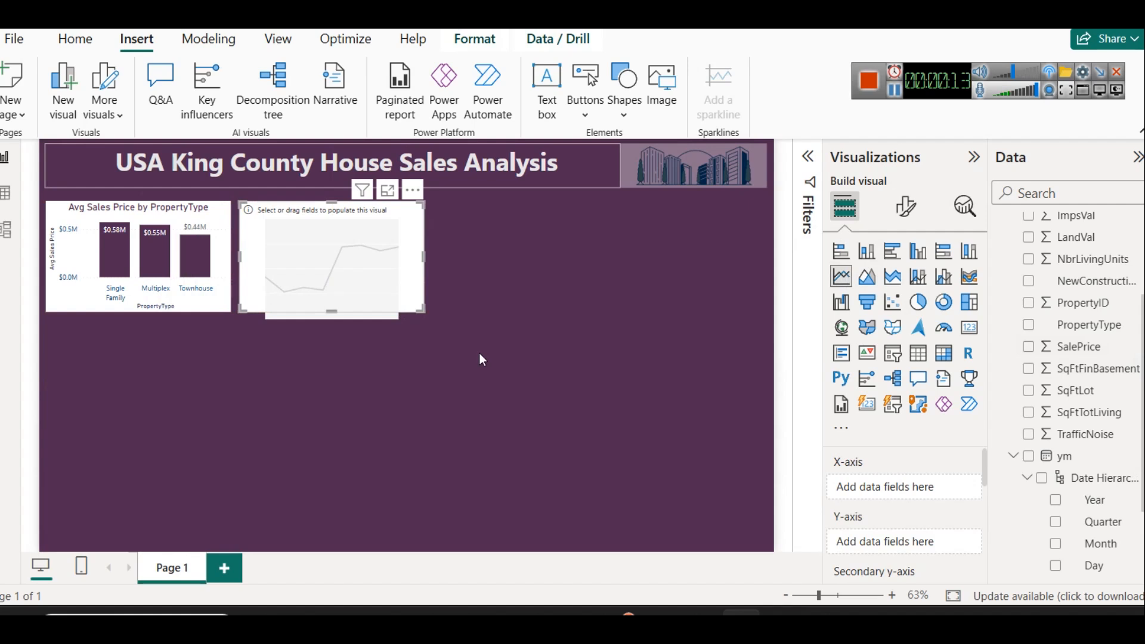
drag(1068, 468, 896, 498)
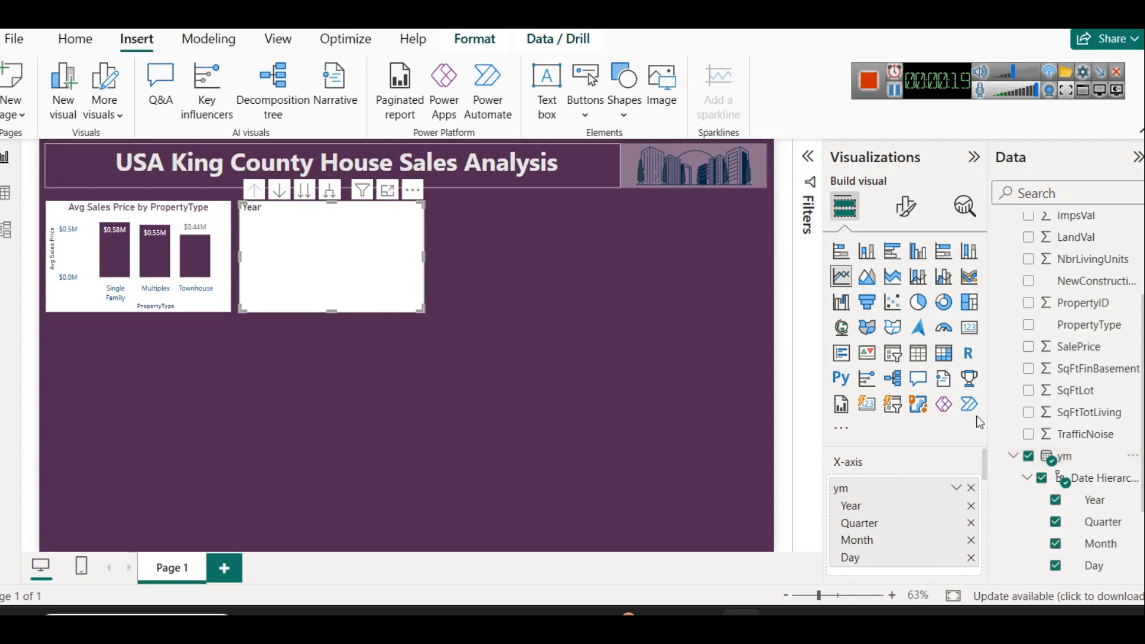
Add AdjSalePrice to the line chart's Y-axis and set its aggregation to Average.
scroll(1085, 419, up, 3)
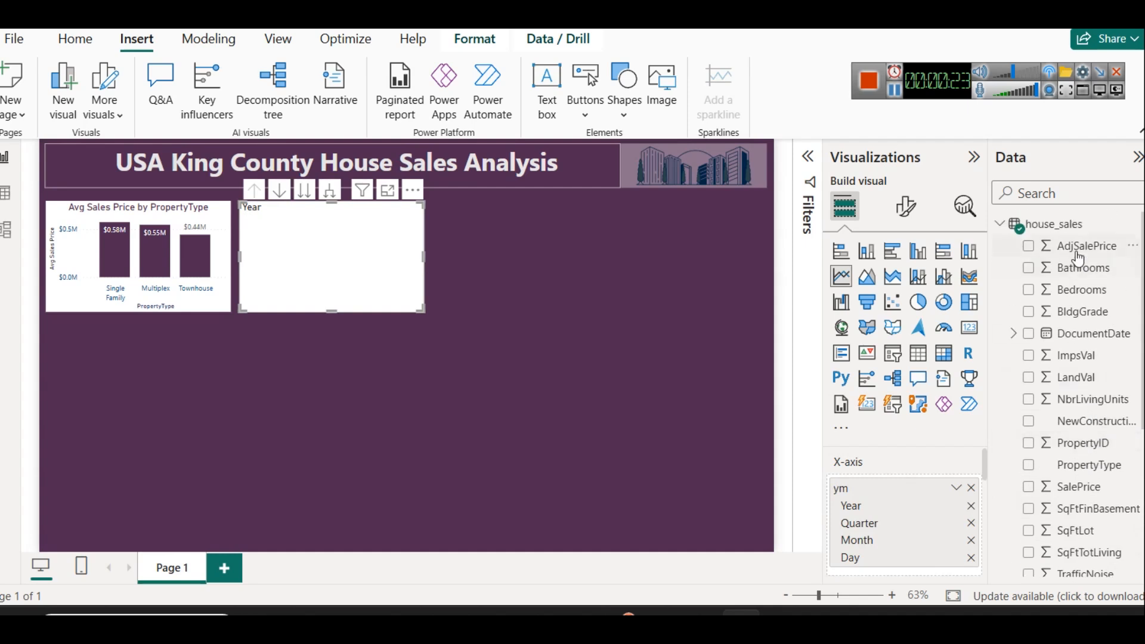
scroll(955, 471, down, 3)
scroll(952, 471, up, 1)
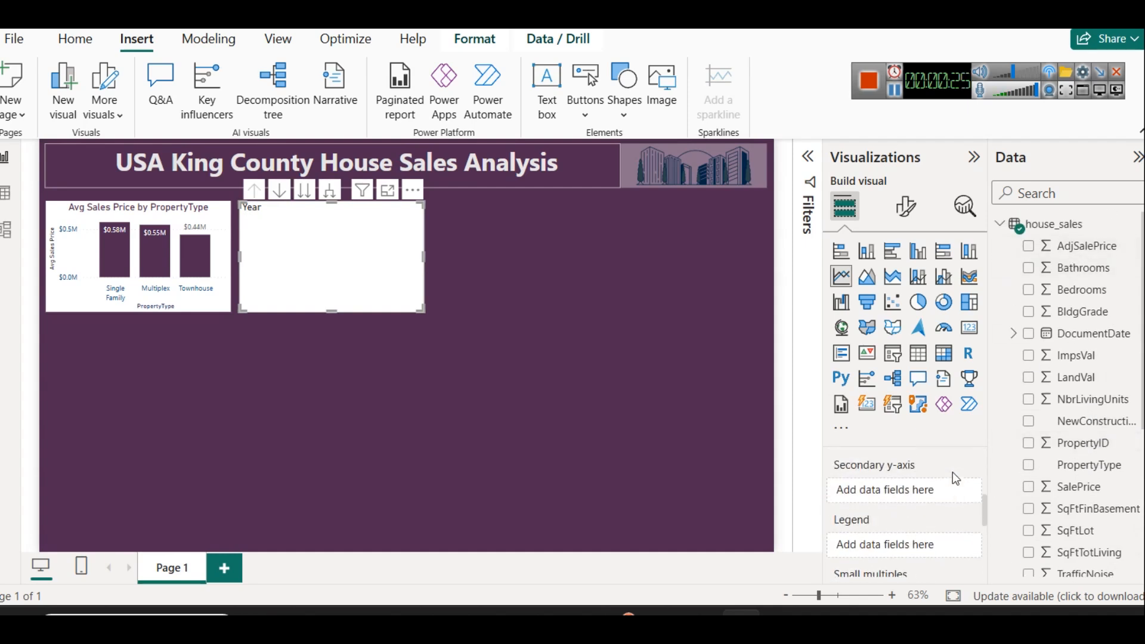
scroll(950, 475, up, 1)
drag(1066, 247, 900, 527)
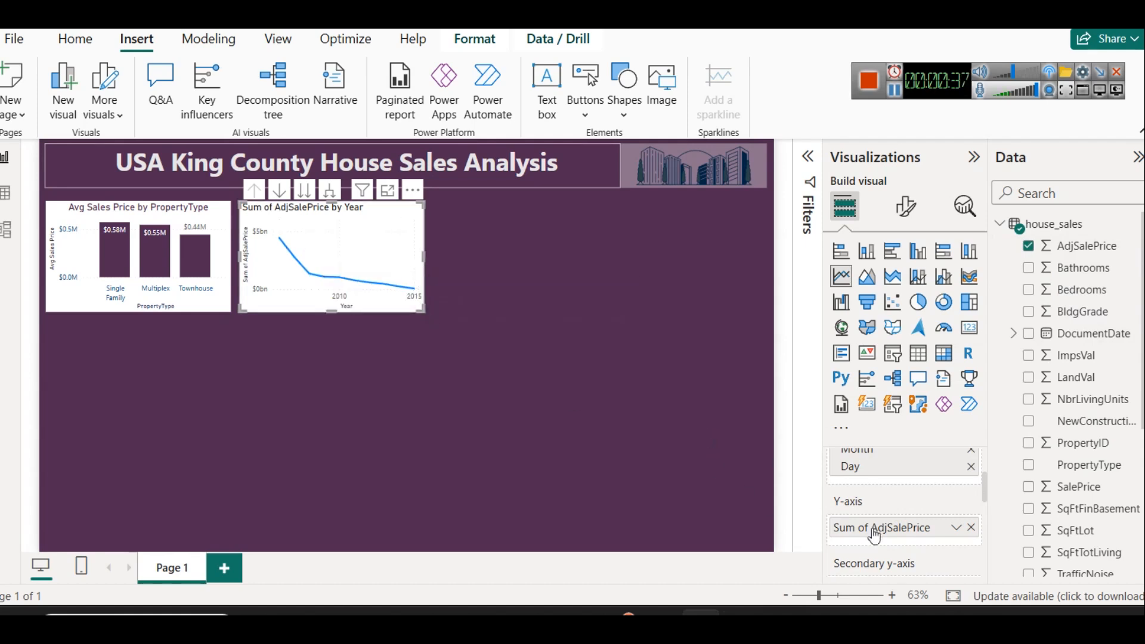
click(953, 528)
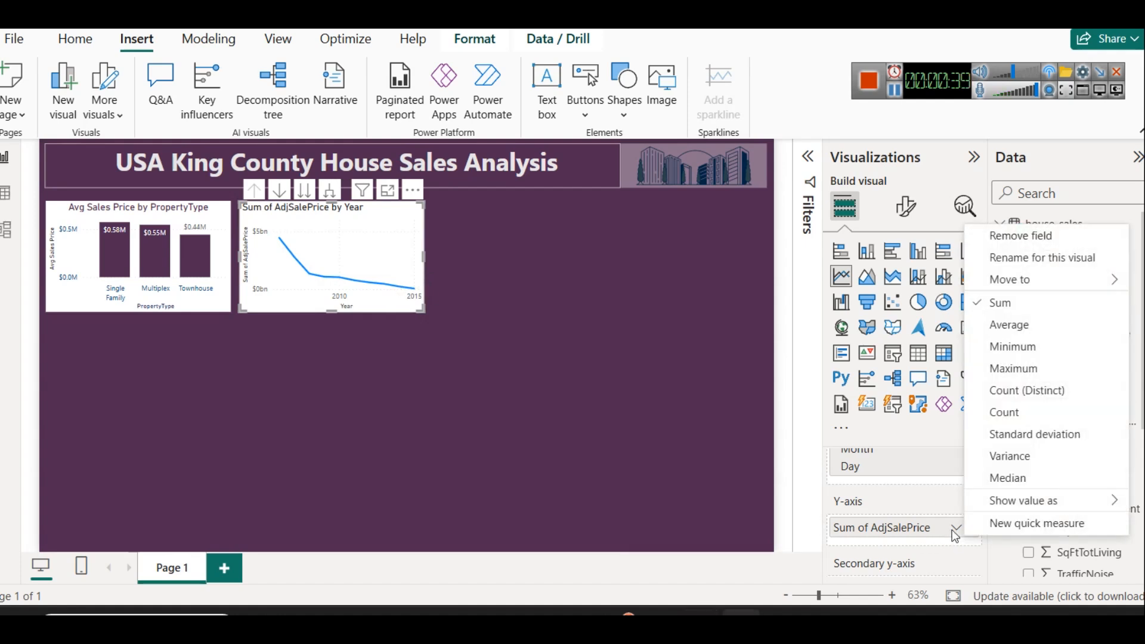
click(1006, 325)
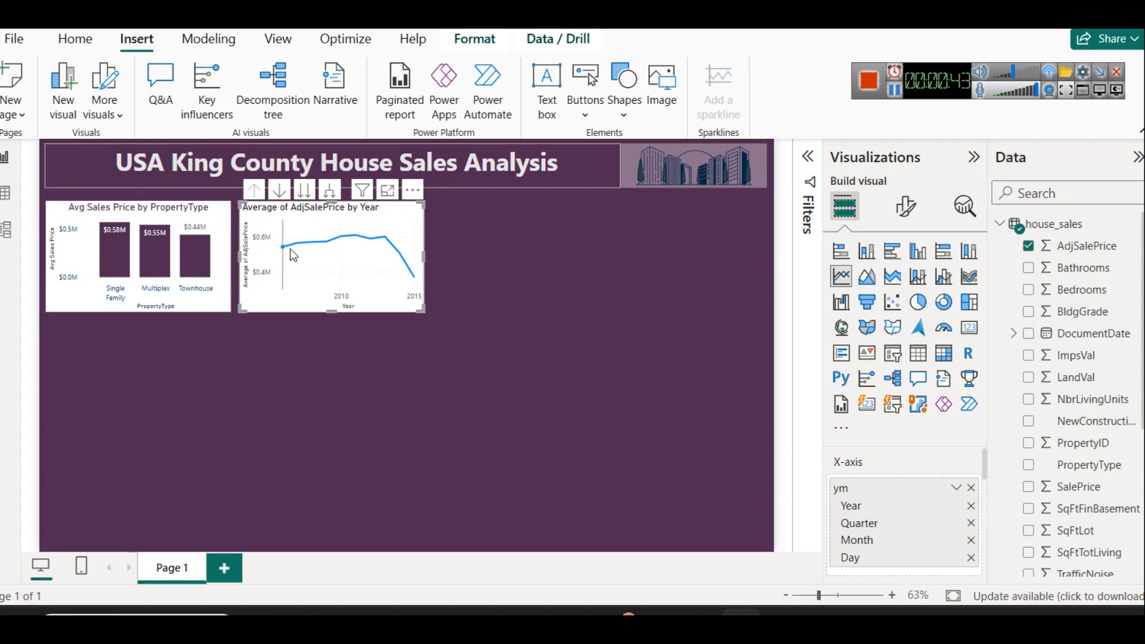
mouse_move(293, 255)
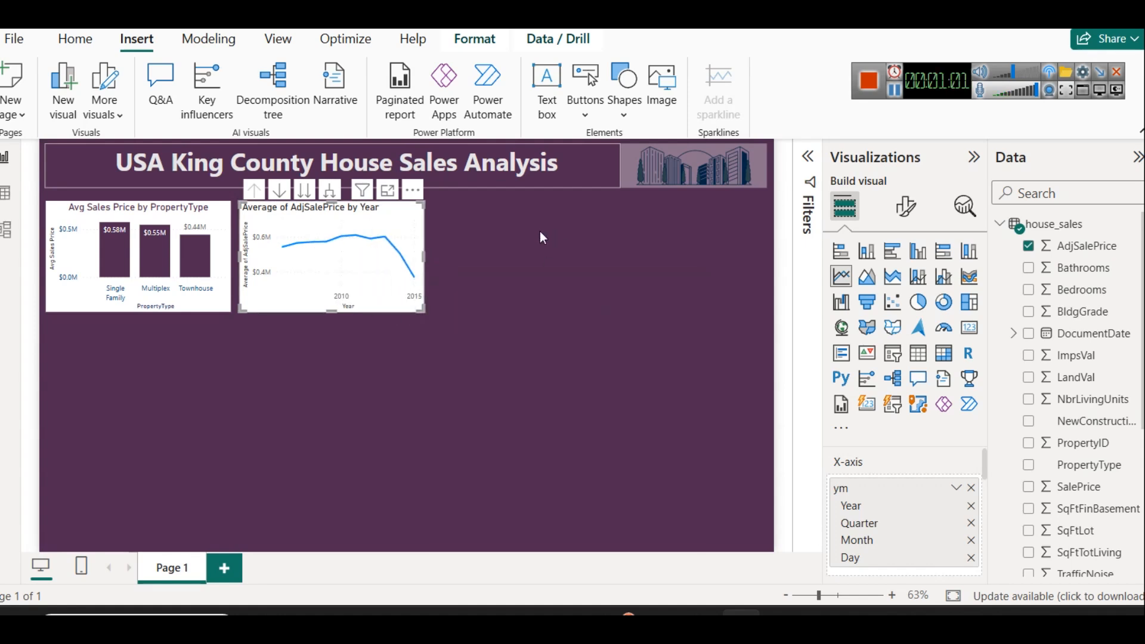
Copy the column chart's formatting onto the line chart with the Format painter.
click(159, 218)
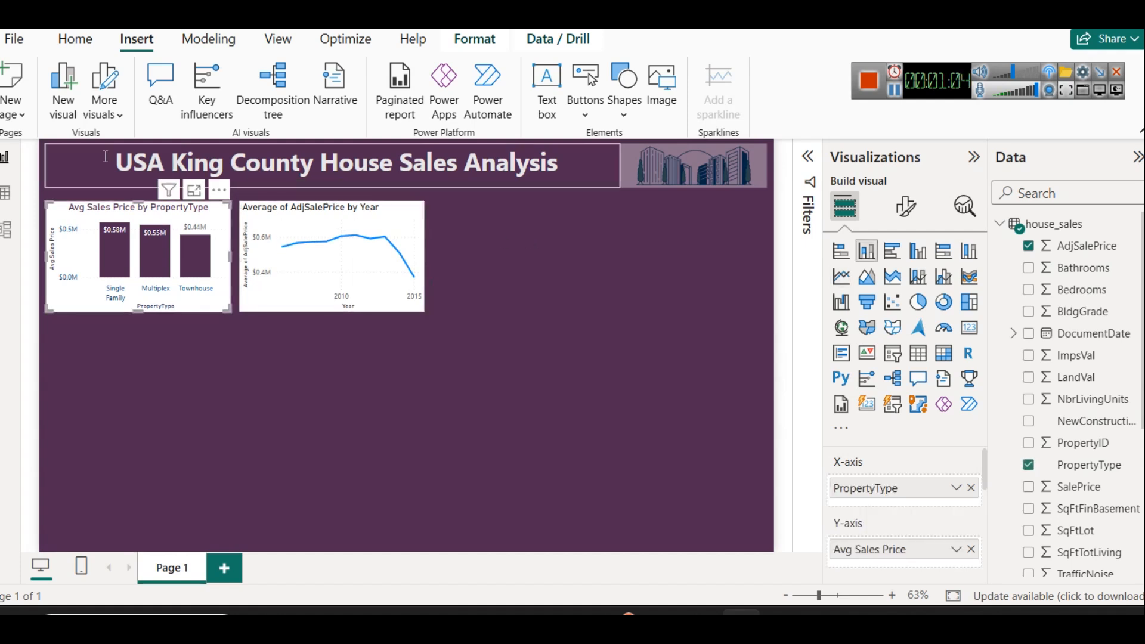
click(74, 43)
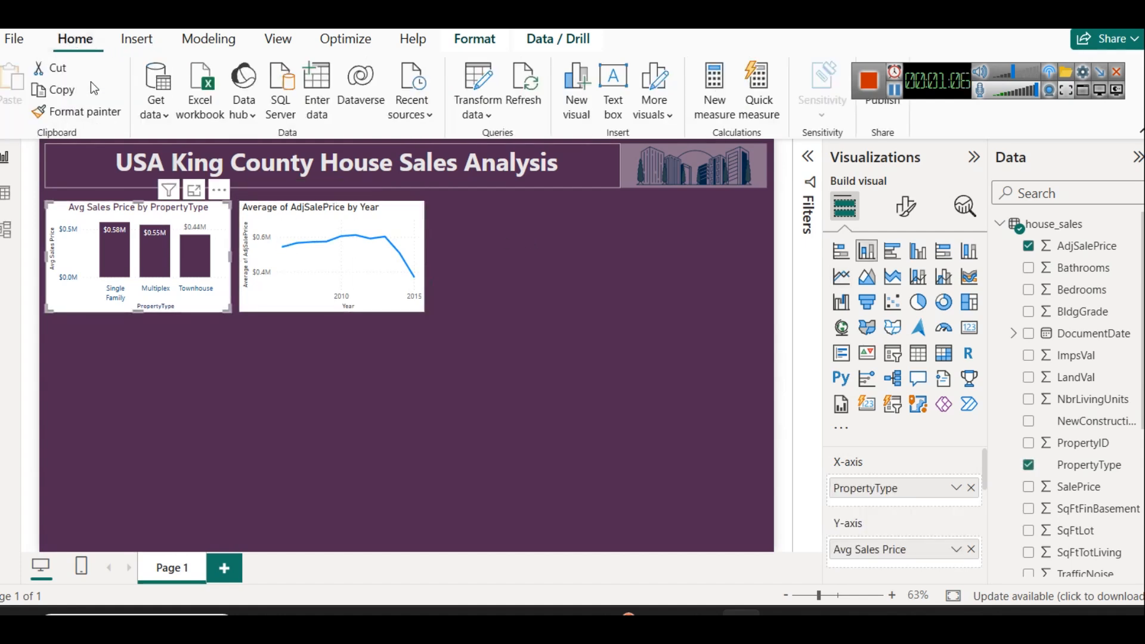
click(101, 113)
click(286, 221)
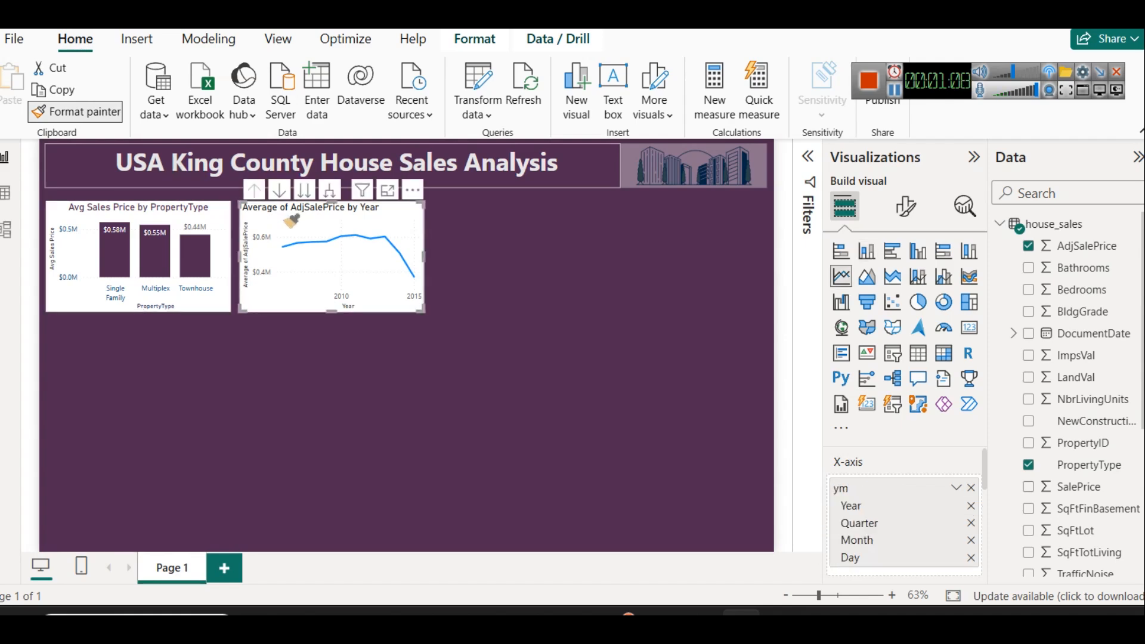
click(487, 281)
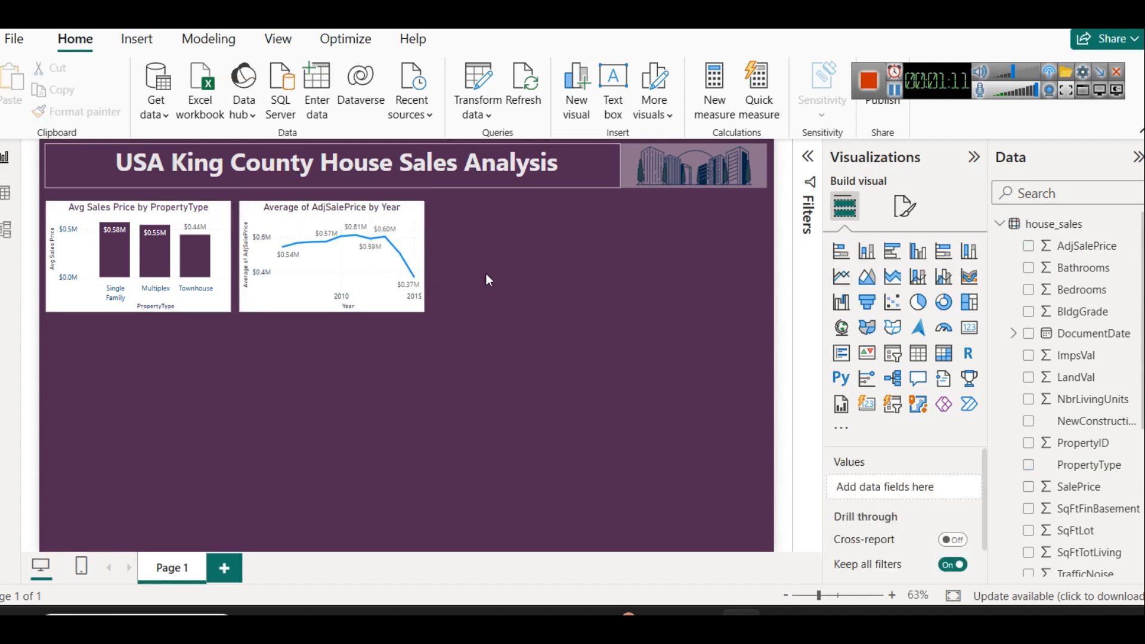
Set the line type of the line chart to Smooth.
click(414, 229)
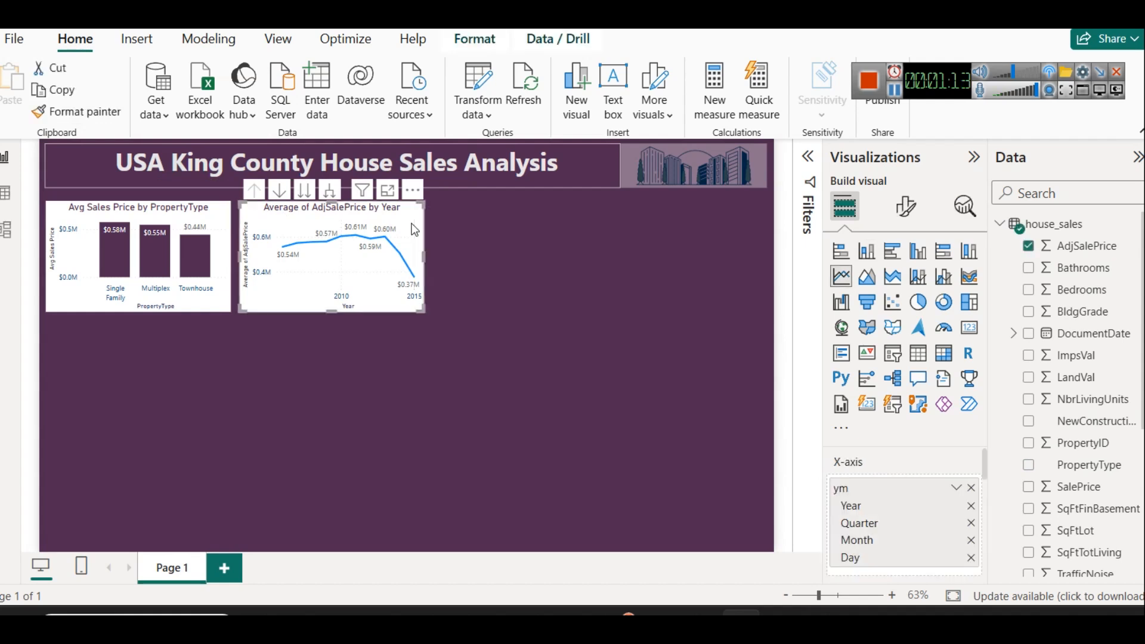
click(905, 206)
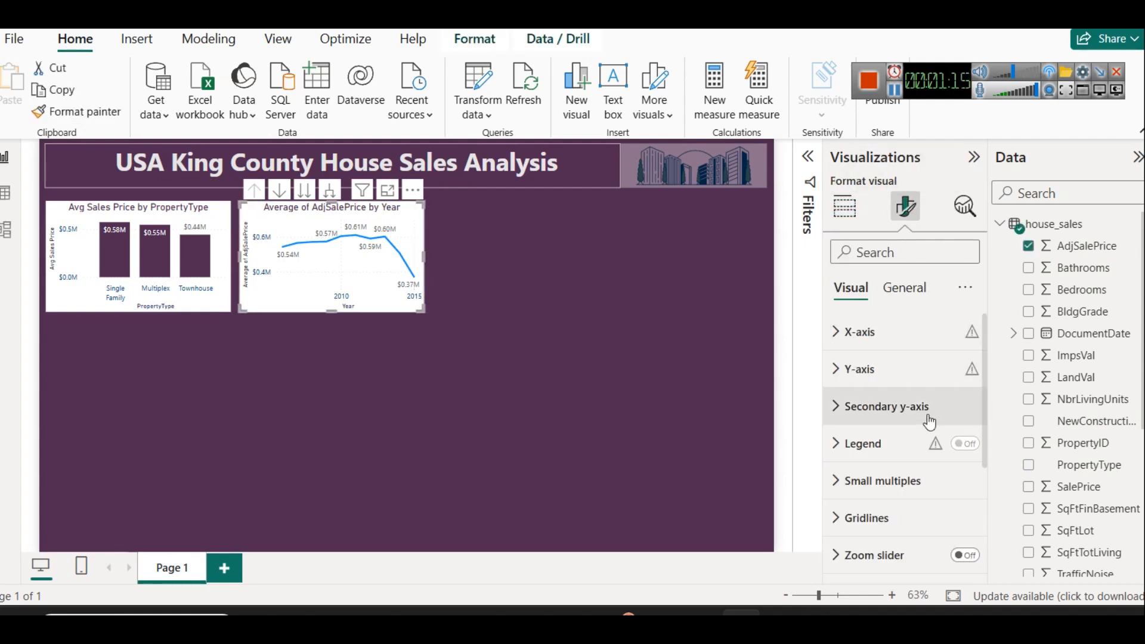
scroll(928, 417, down, 2)
click(899, 501)
scroll(899, 495, down, 3)
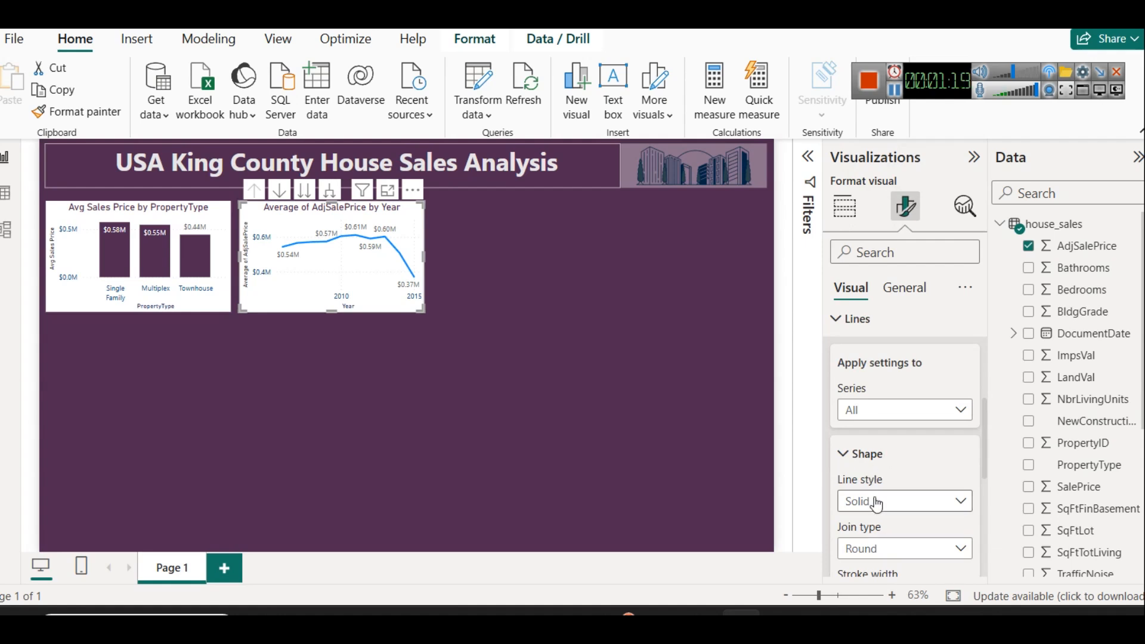
scroll(888, 483, down, 2)
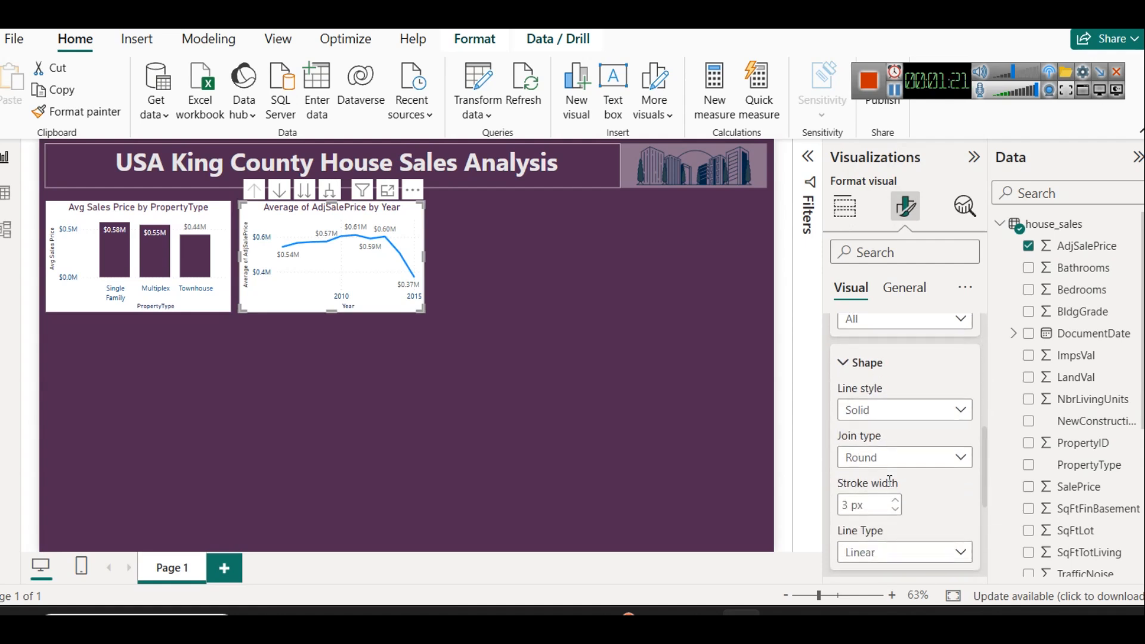
click(890, 552)
click(876, 508)
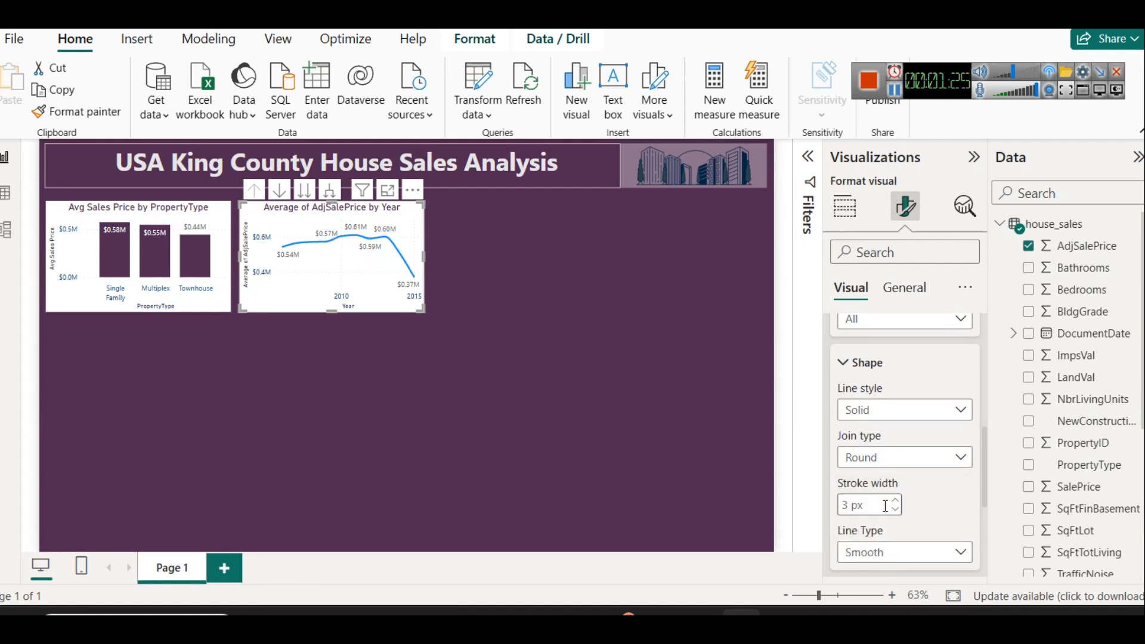
Set the Average of AdjSalePrice line's colour to the same dark purple as the columns.
scroll(892, 511, up, 2)
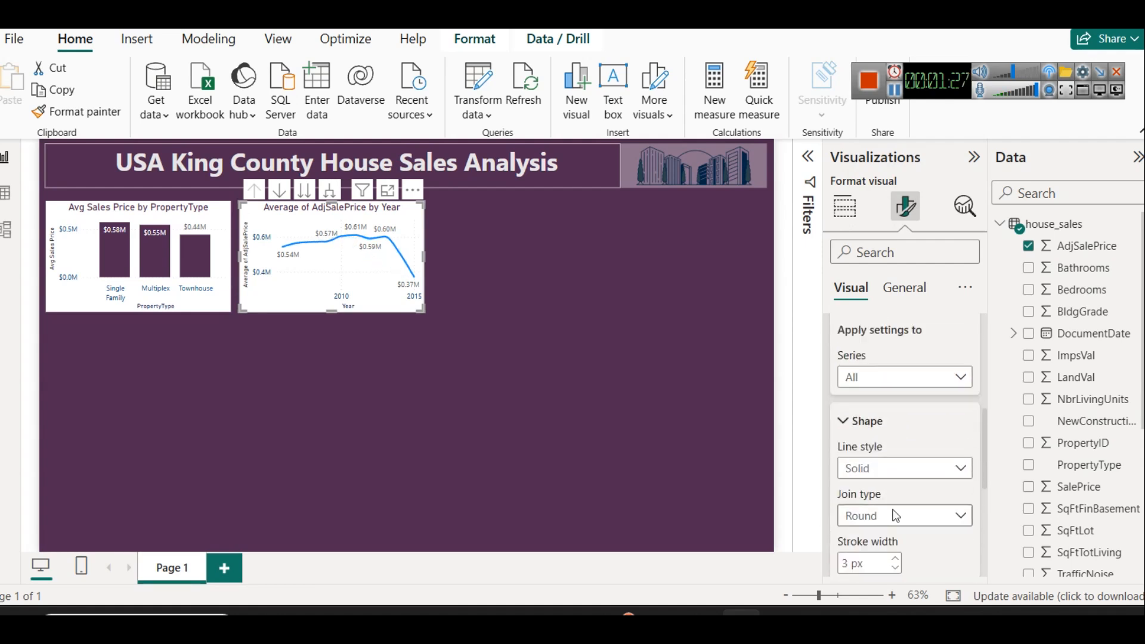
scroll(874, 431, down, 6)
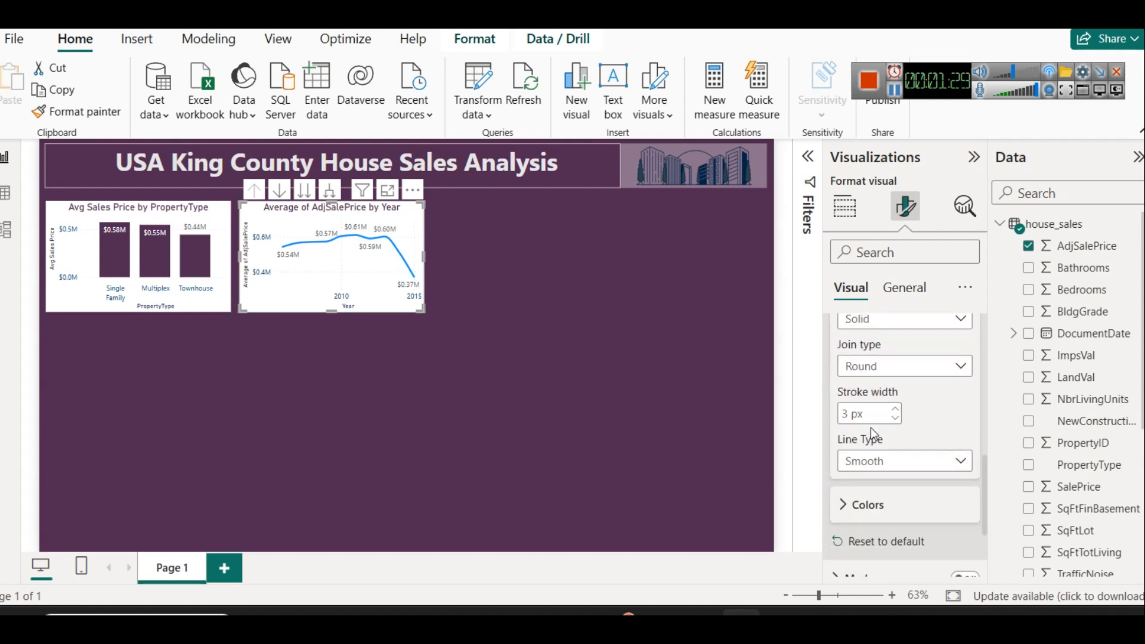
click(877, 373)
click(874, 419)
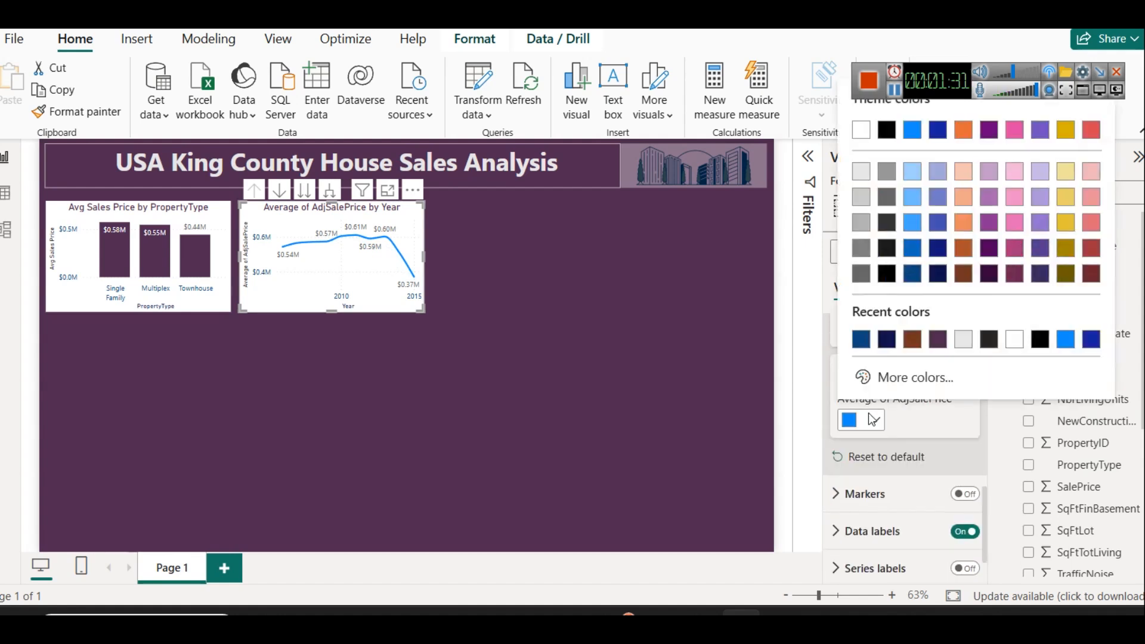
click(937, 339)
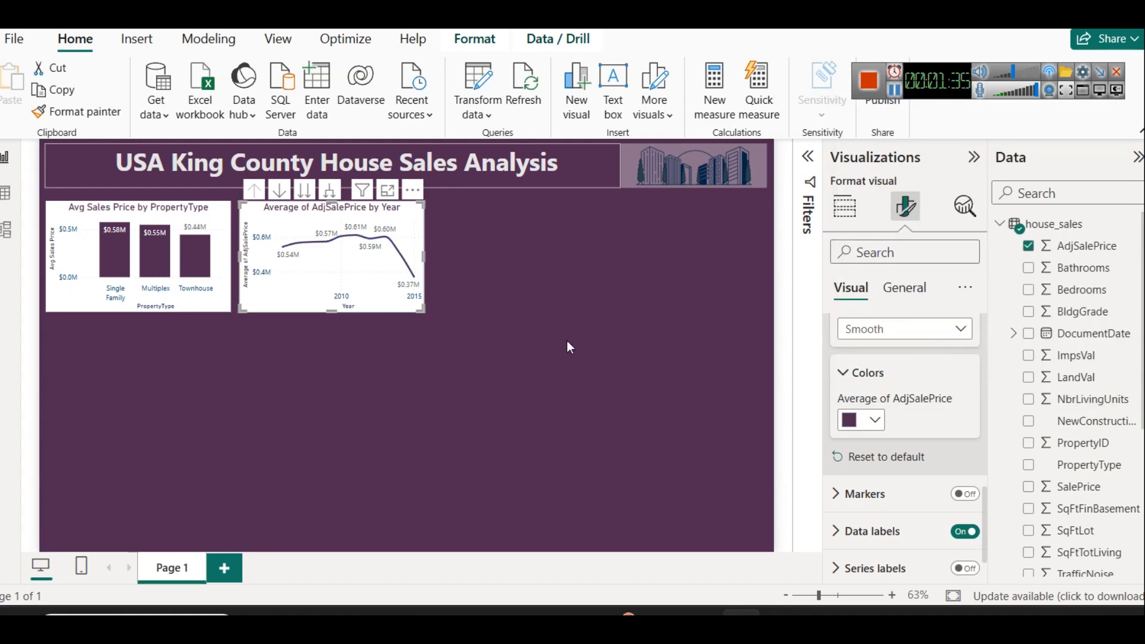
Set the colour of the line chart's data label values to the dark blue used for the axis values.
scroll(904, 501, down, 2)
click(914, 486)
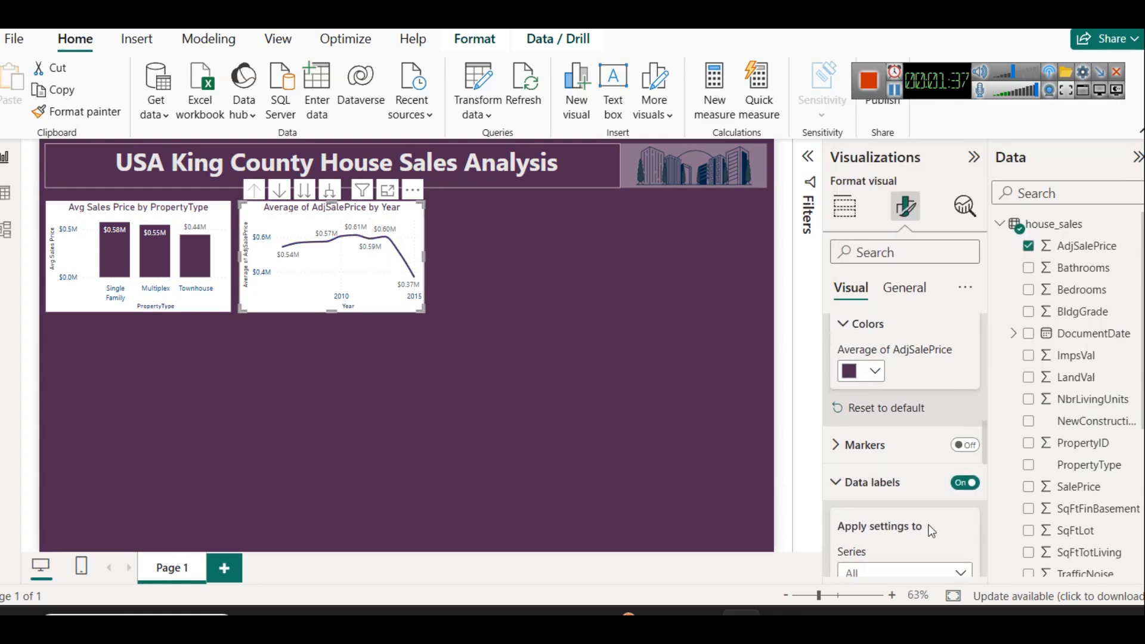
scroll(927, 520, down, 5)
scroll(924, 522, down, 3)
scroll(930, 501, down, 2)
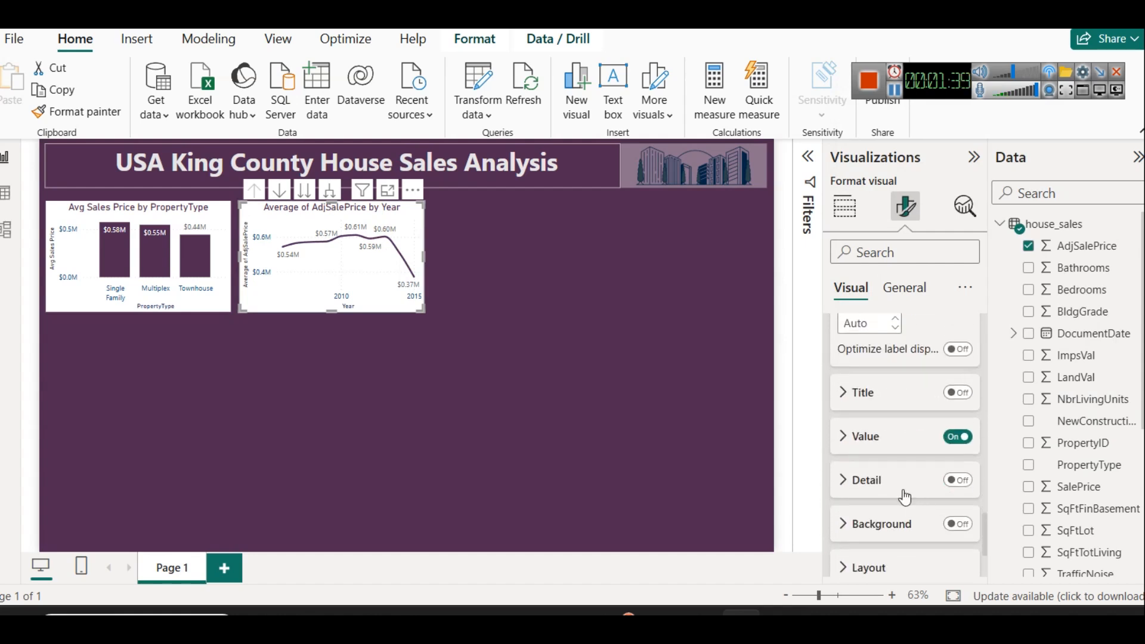
click(875, 440)
scroll(885, 506, down, 3)
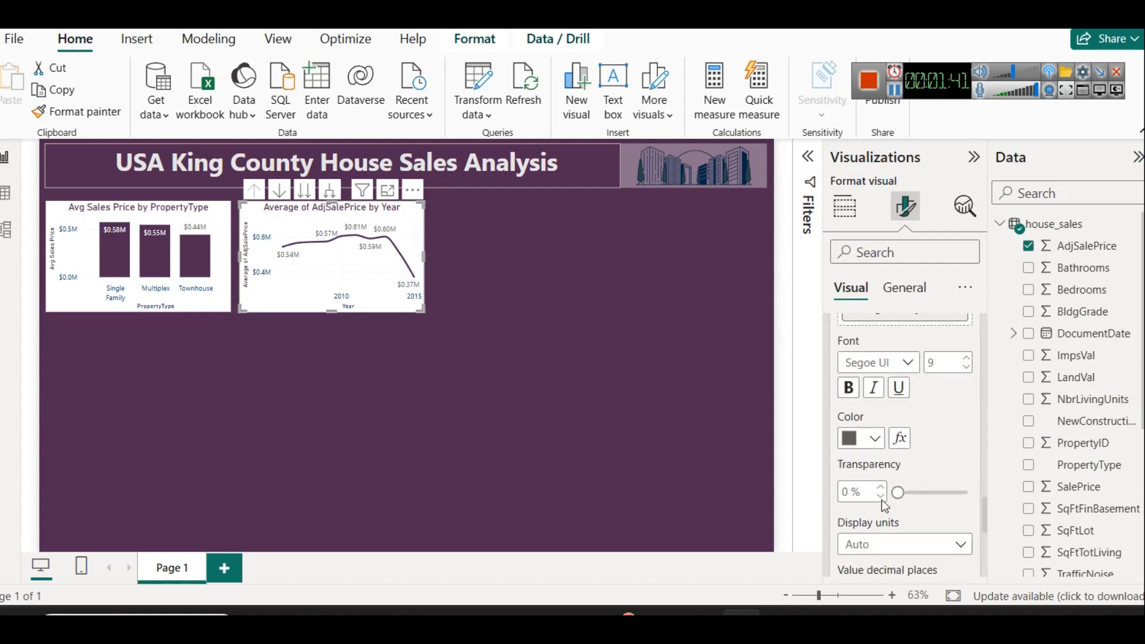
click(872, 439)
click(890, 360)
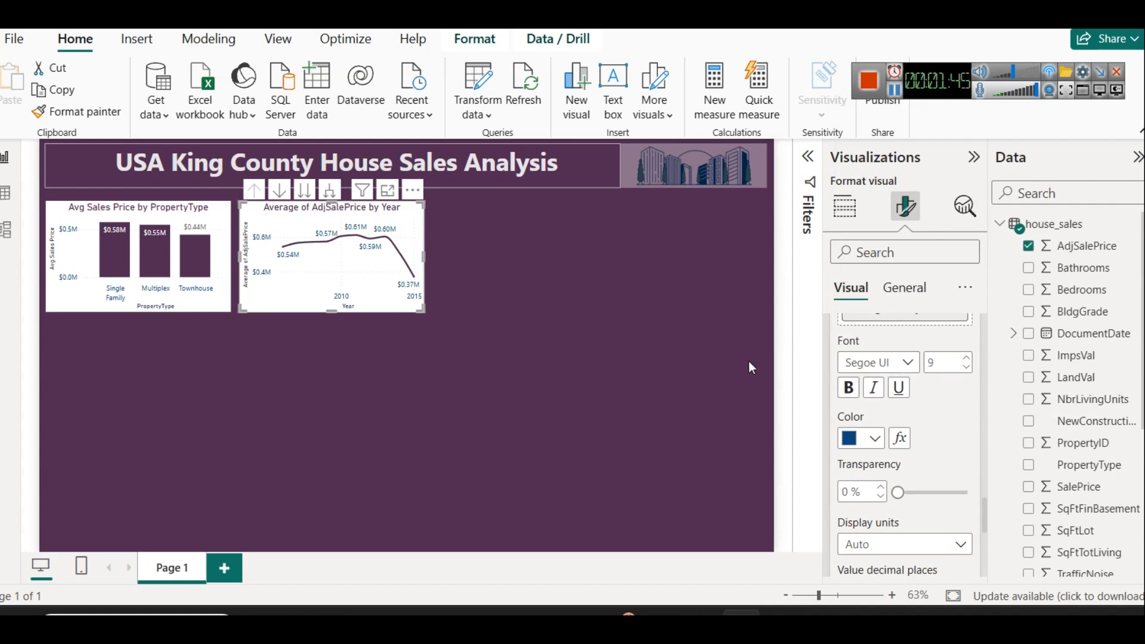
scroll(917, 432, up, 1)
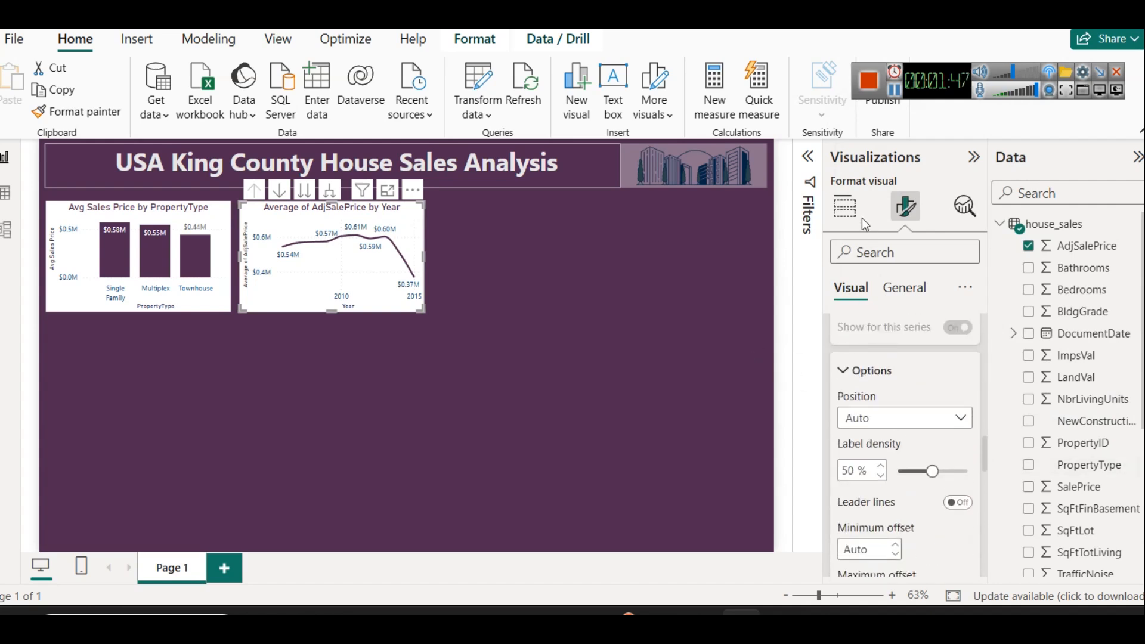
Change the average sale price by year line chart to an area chart.
click(844, 206)
click(868, 279)
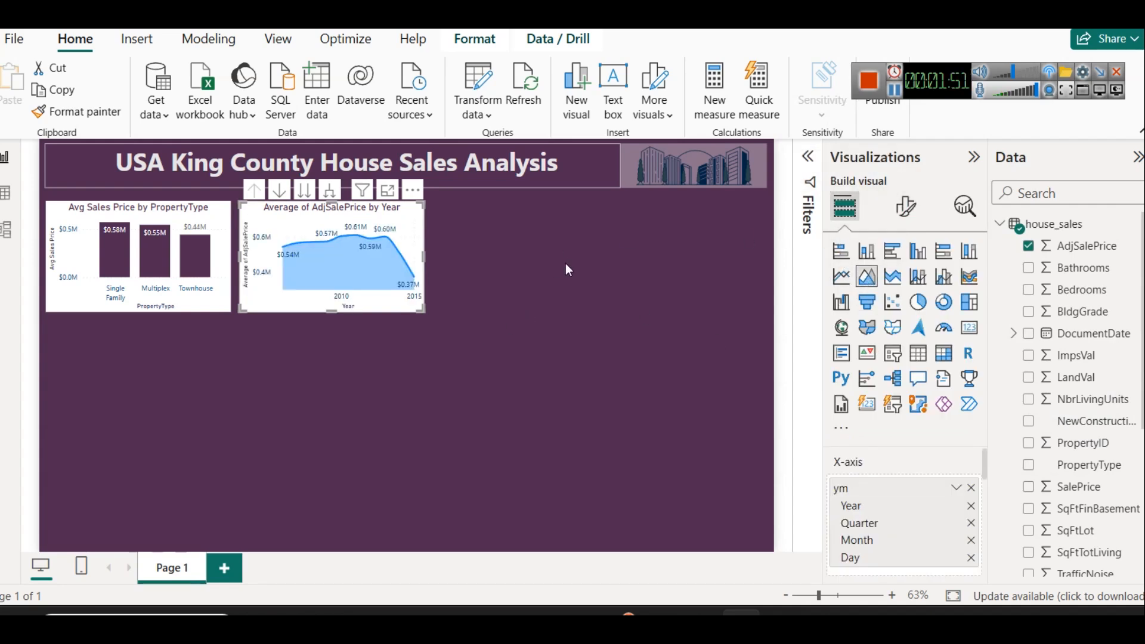
key(ctrl+z)
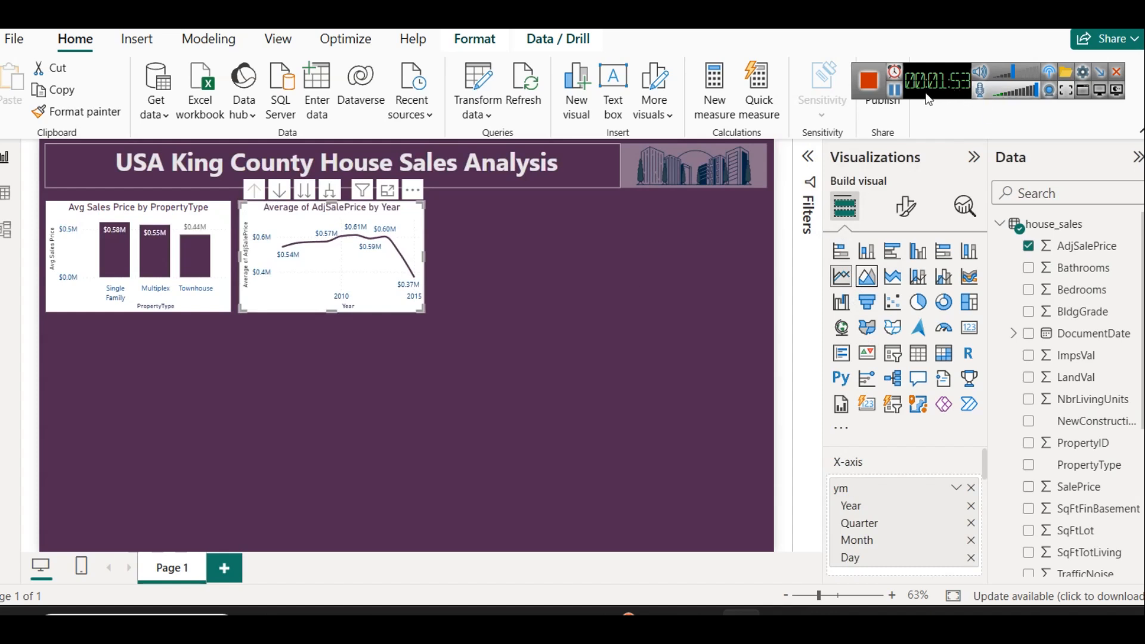
key(ctrl+y)
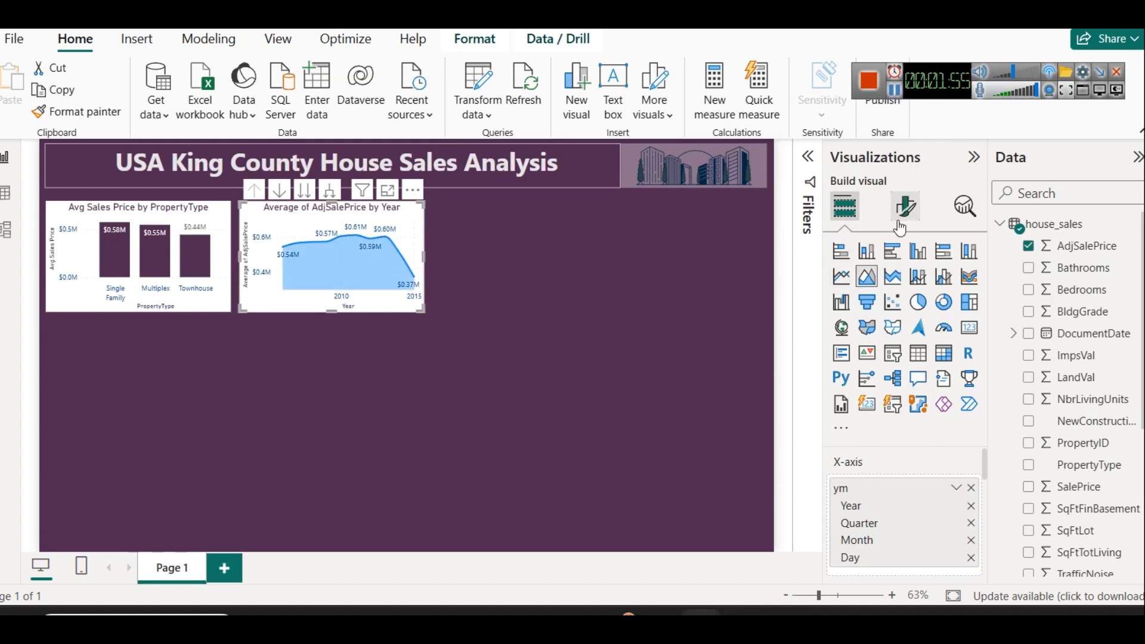
Set the Average of AdjSalePrice line colour in the area chart to the same dark purple as the columns.
click(905, 207)
scroll(889, 437, down, 3)
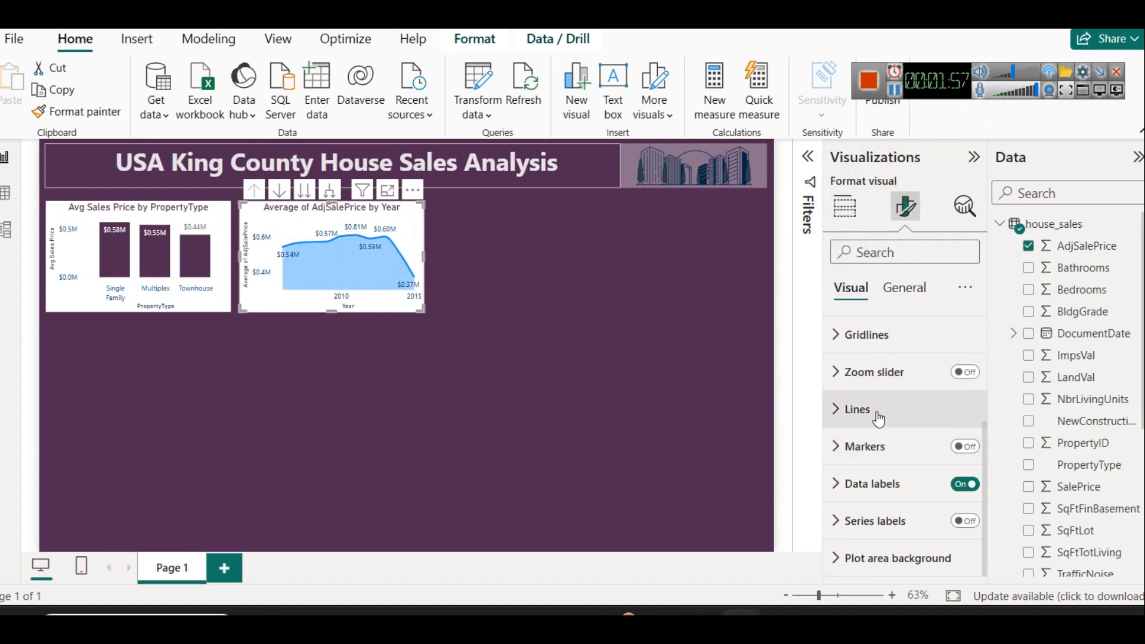
click(876, 409)
scroll(879, 451, down, 2)
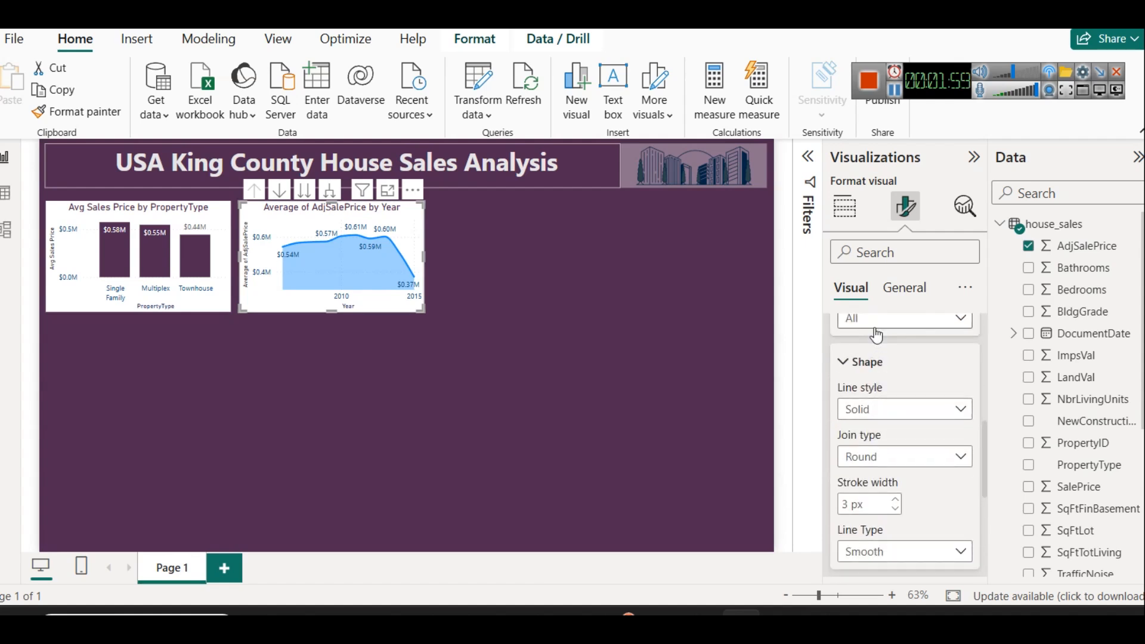
scroll(882, 400, down, 5)
click(871, 333)
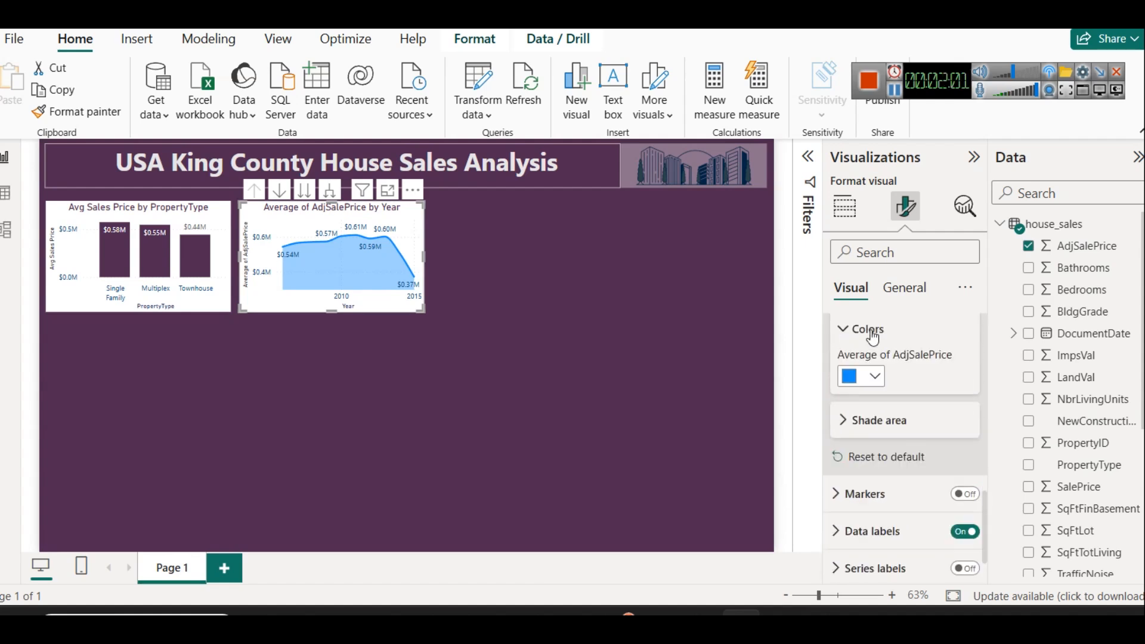
click(877, 377)
click(893, 311)
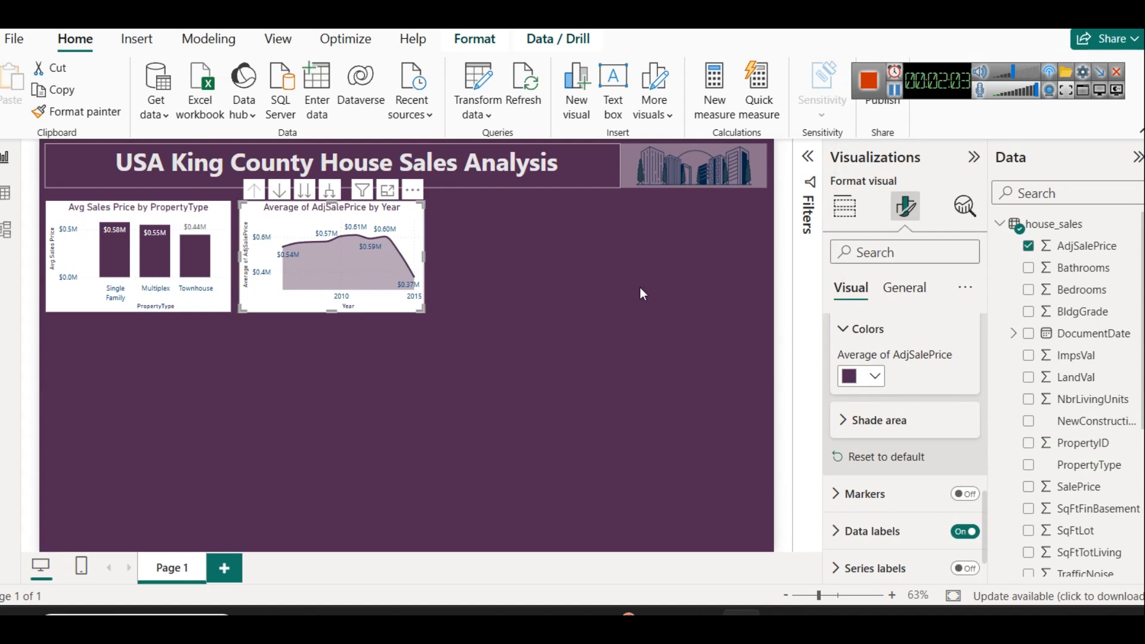
click(618, 289)
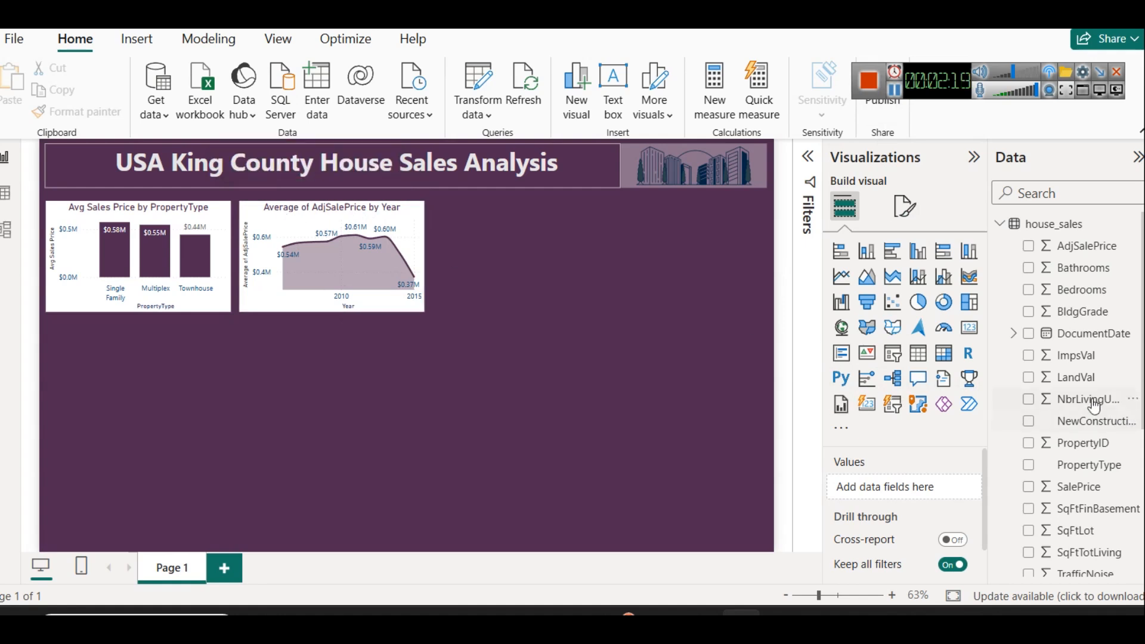
Turn on drill mode for the area chart and drill through the Quarter and Month levels, returning to the Year level.
scroll(1080, 439, down, 3)
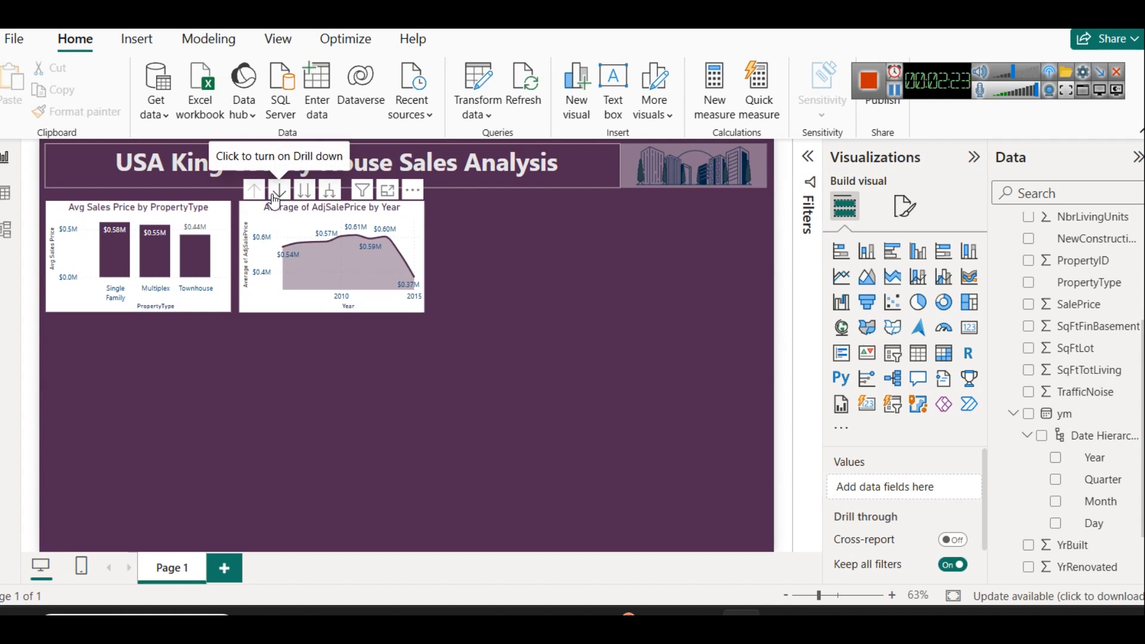
click(284, 192)
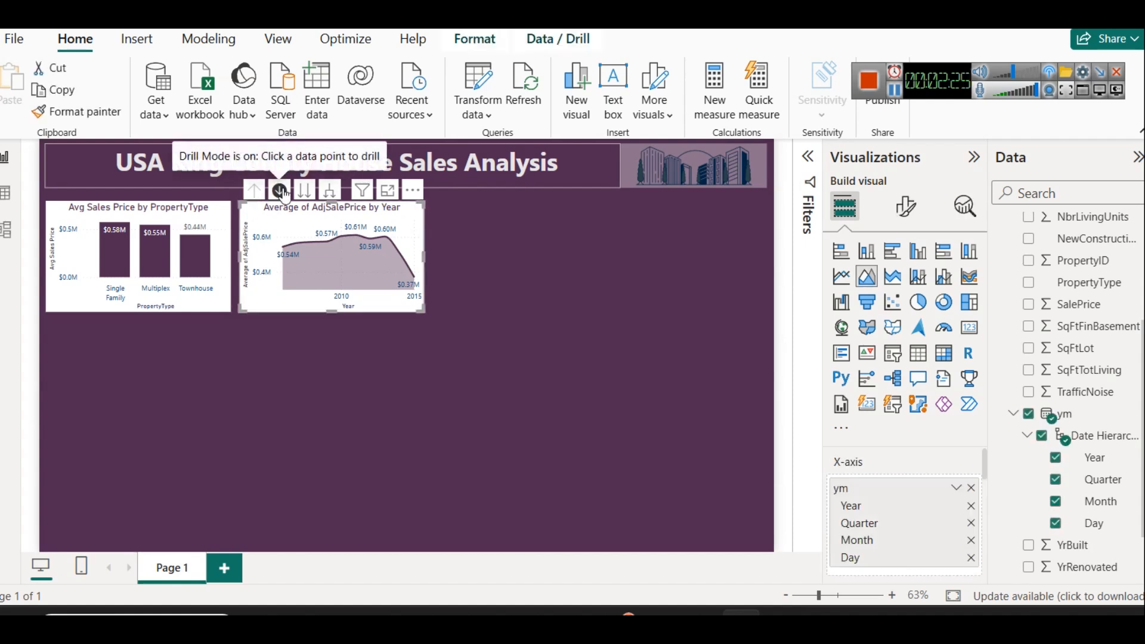
click(303, 190)
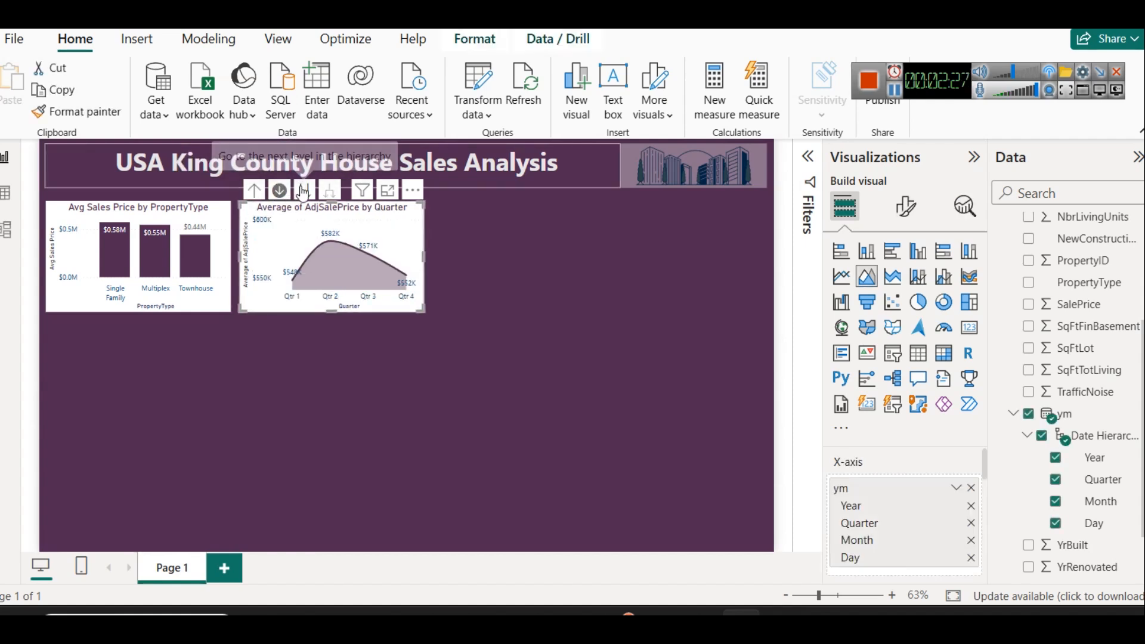
click(304, 197)
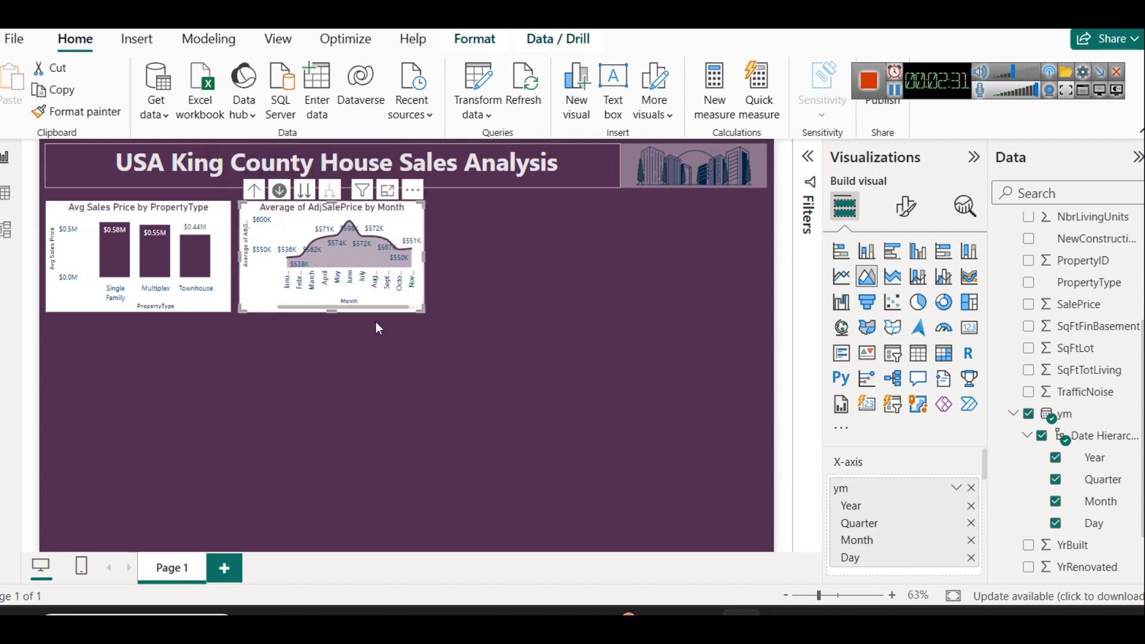
mouse_move(368, 306)
mouse_down()
mouse_move(396, 307)
mouse_move(370, 307)
mouse_up()
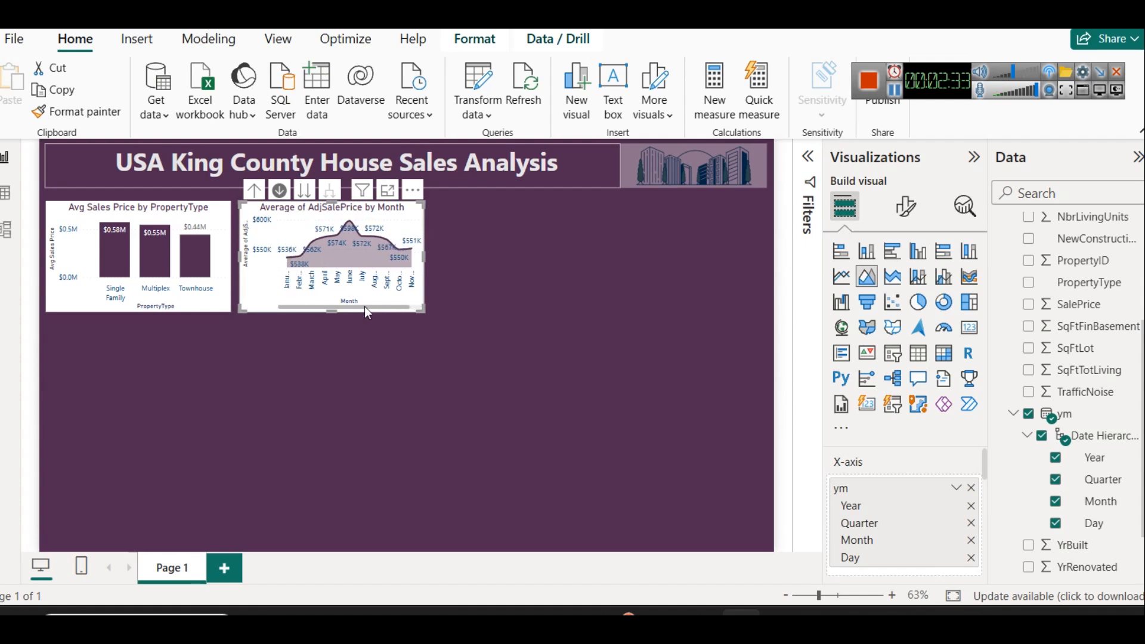
click(257, 191)
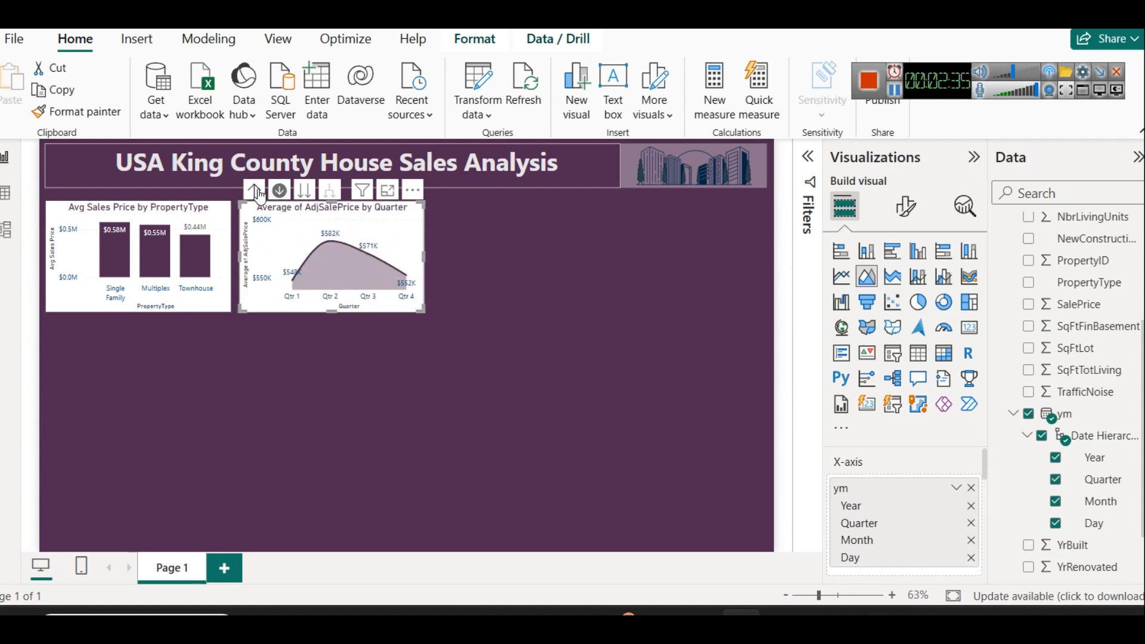
click(257, 191)
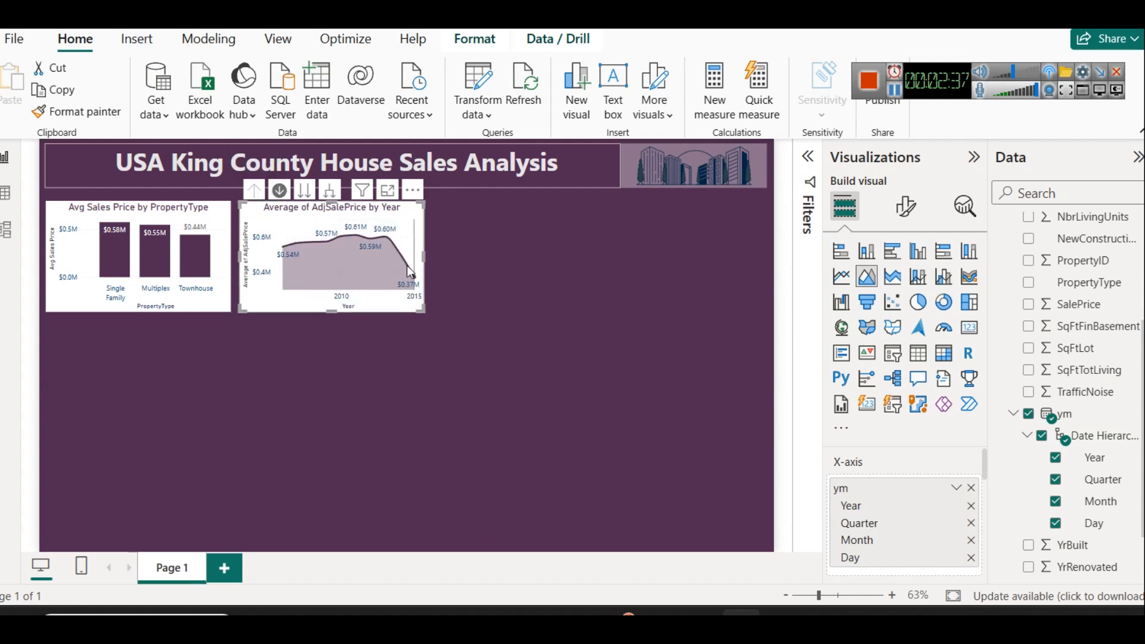
Expand the area chart's date hierarchy to show Year and Quarter, with its Y-axis value renamed Avg Sales Price.
click(329, 190)
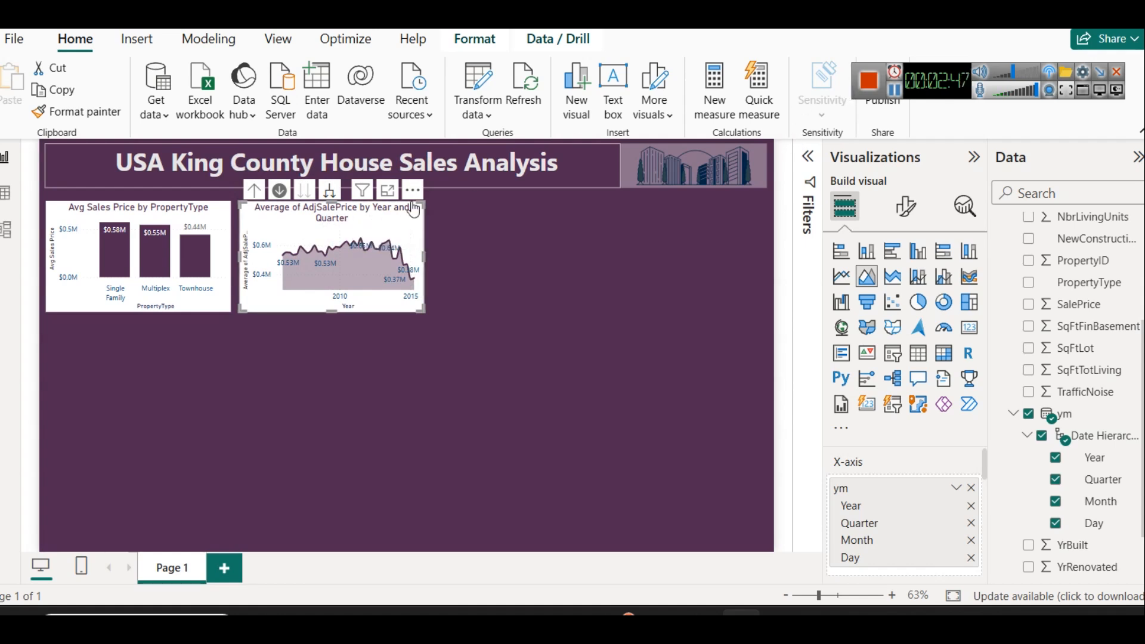
click(894, 90)
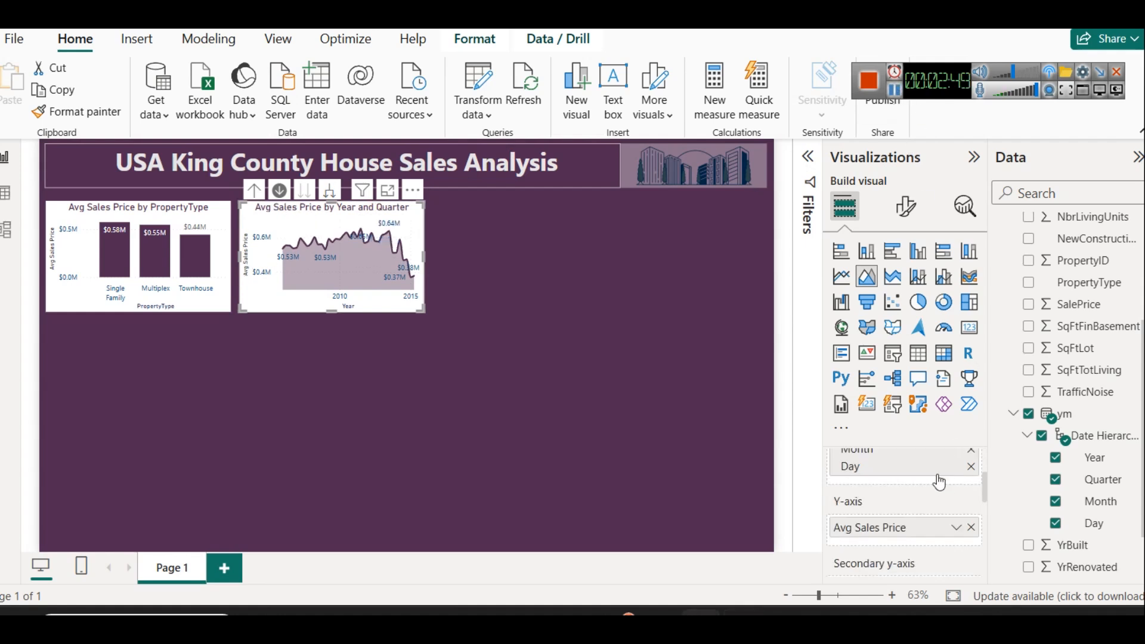
click(957, 527)
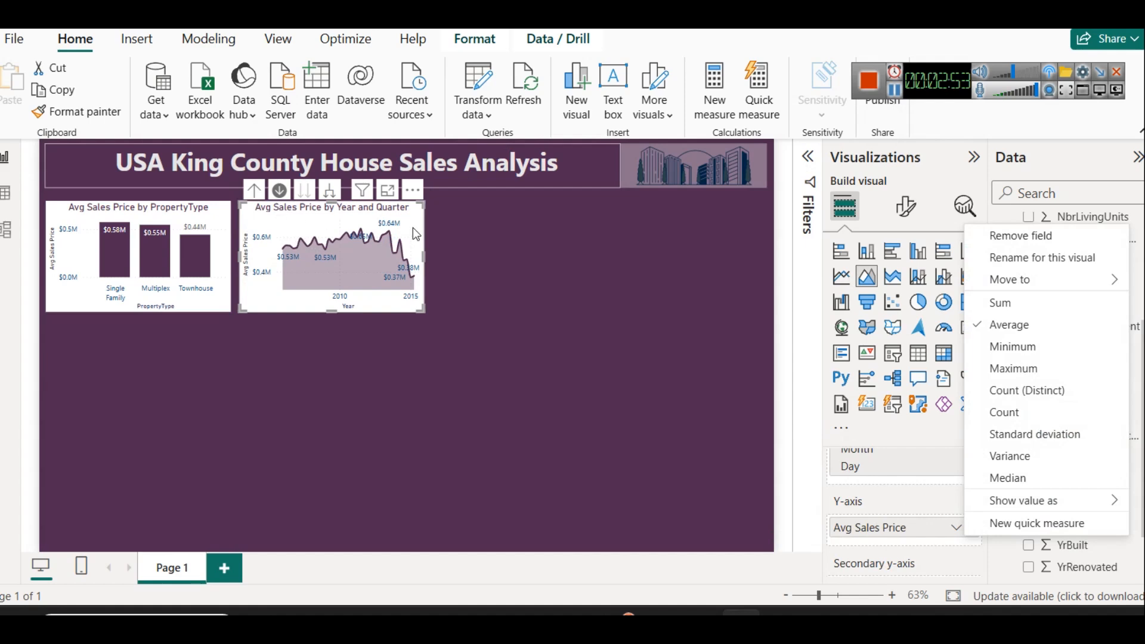
click(473, 247)
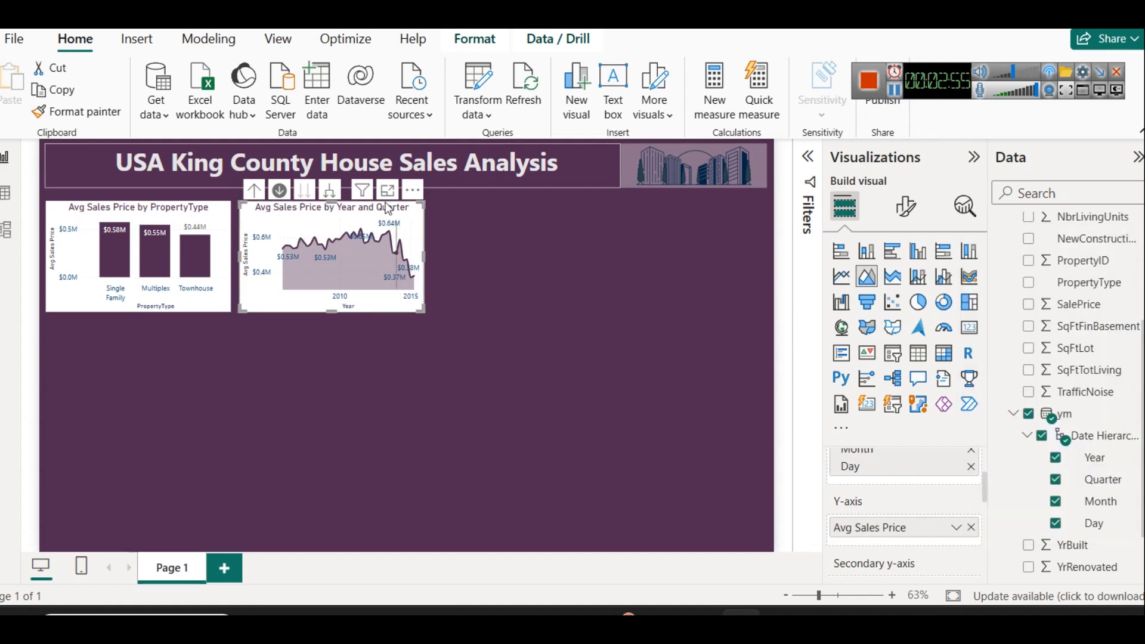
click(252, 189)
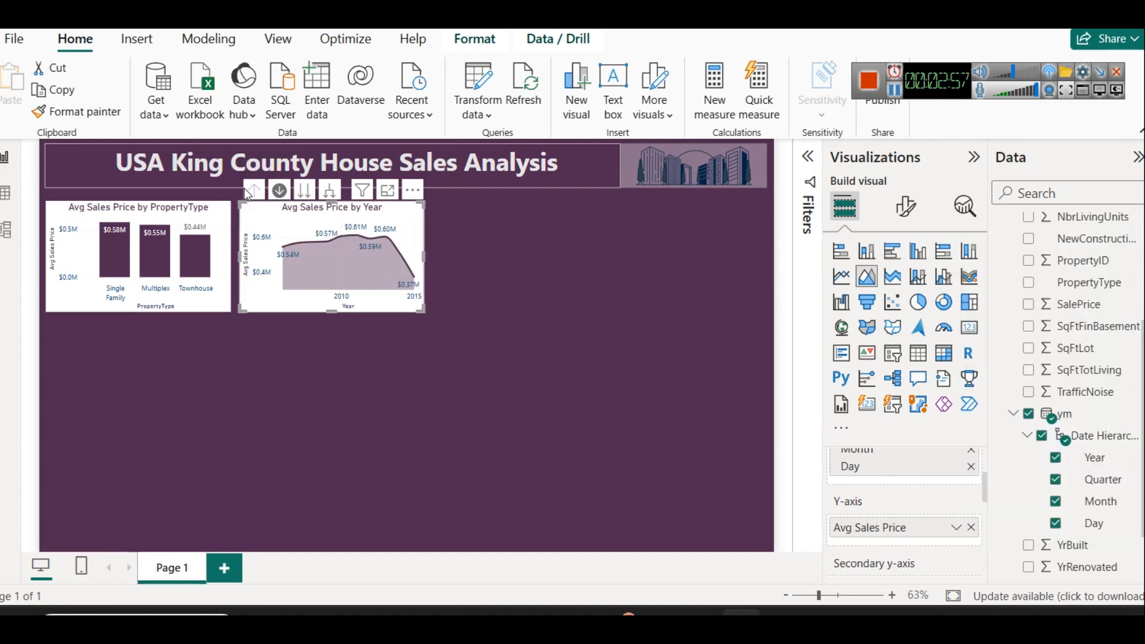
click(329, 191)
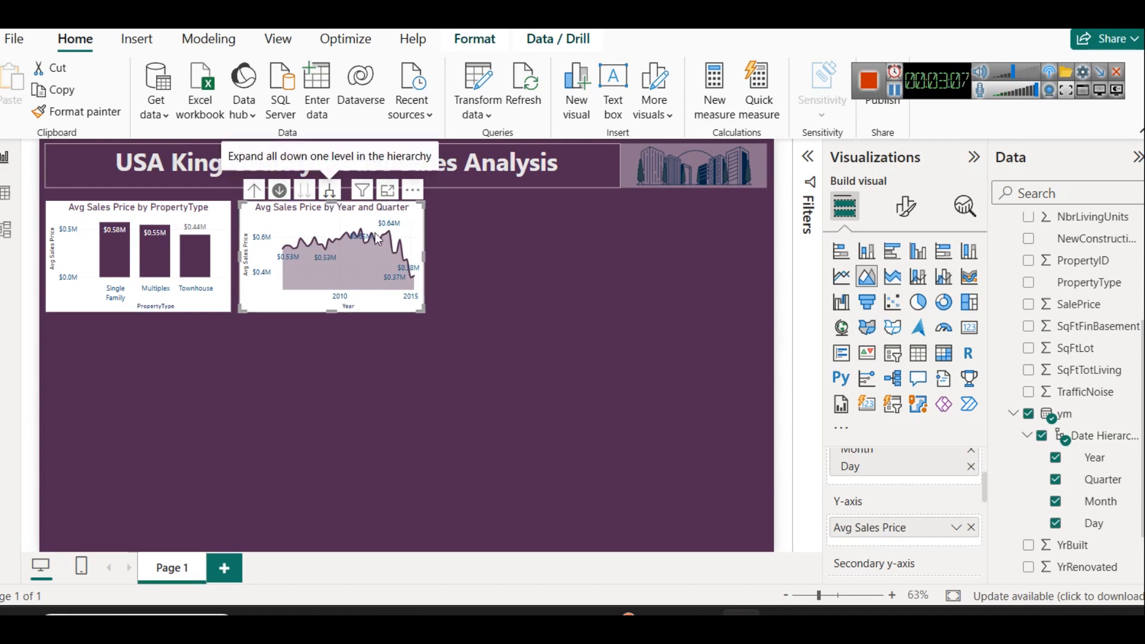
click(506, 251)
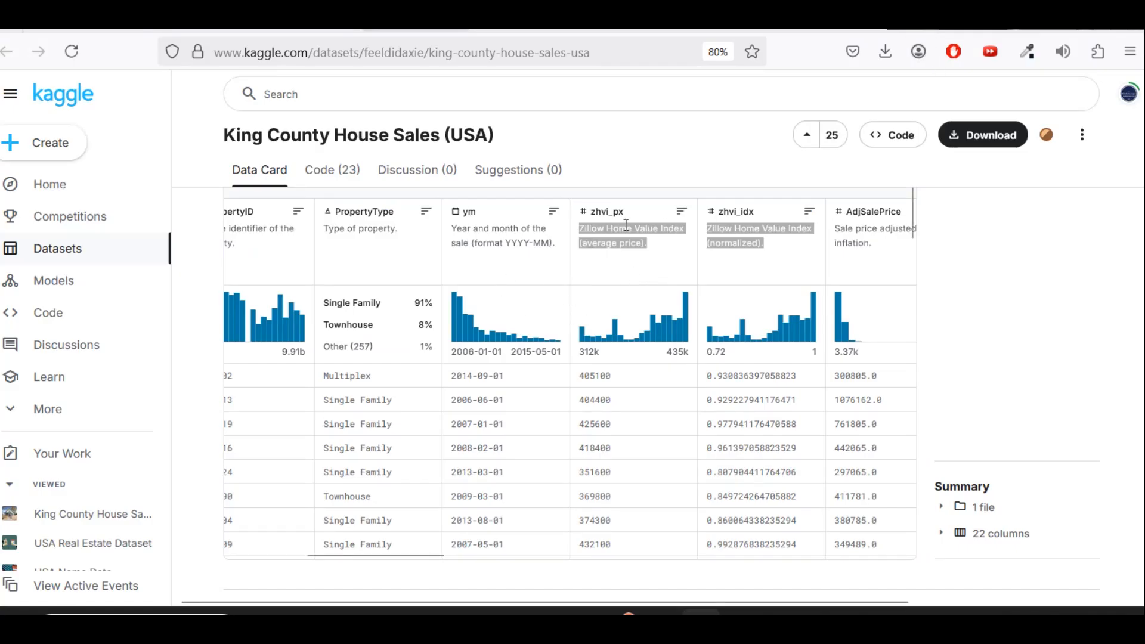
Read the Zillow Home Value Index article's average price and normalized definitions, and examine the zhvi_idx column of the house_sales sheet in Excel.
click(833, 27)
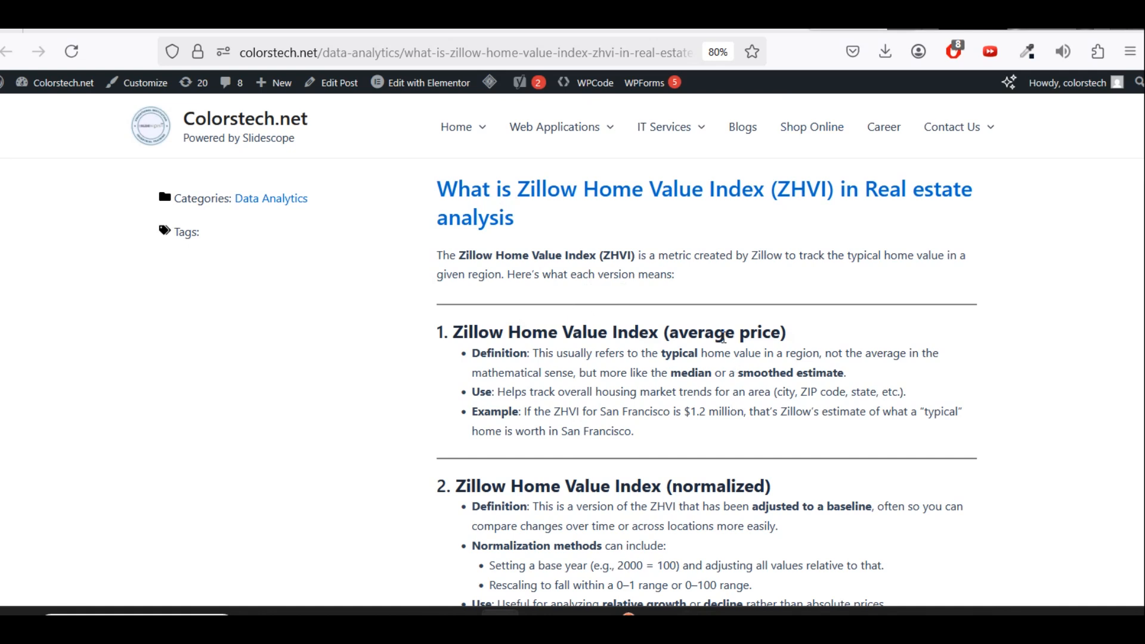
scroll(724, 336, down, 2)
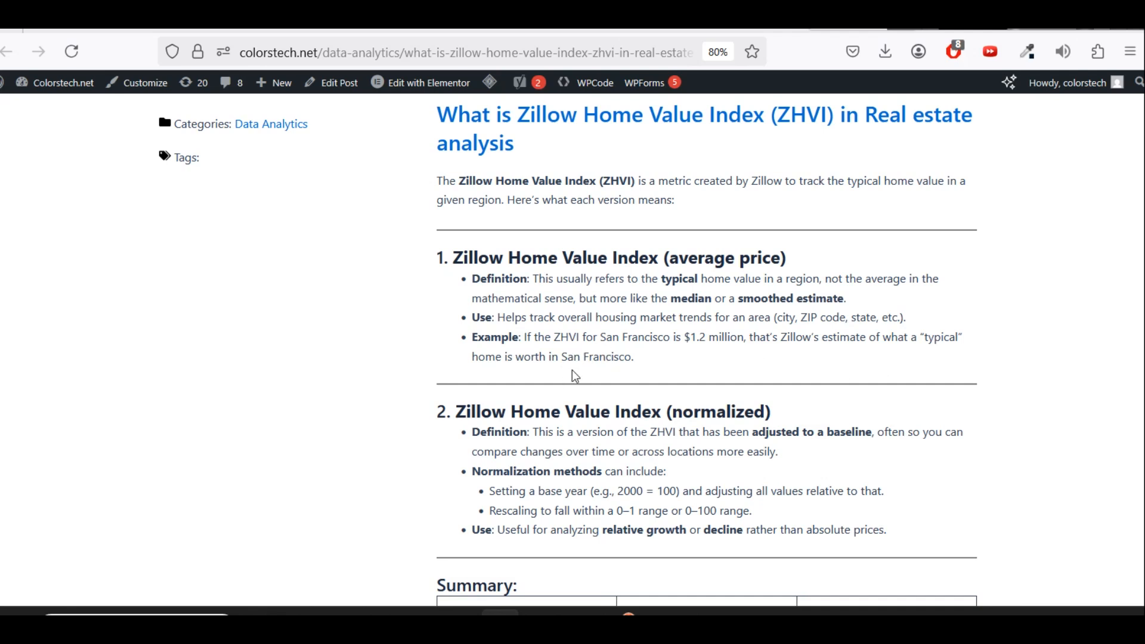
scroll(800, 256, down, 3)
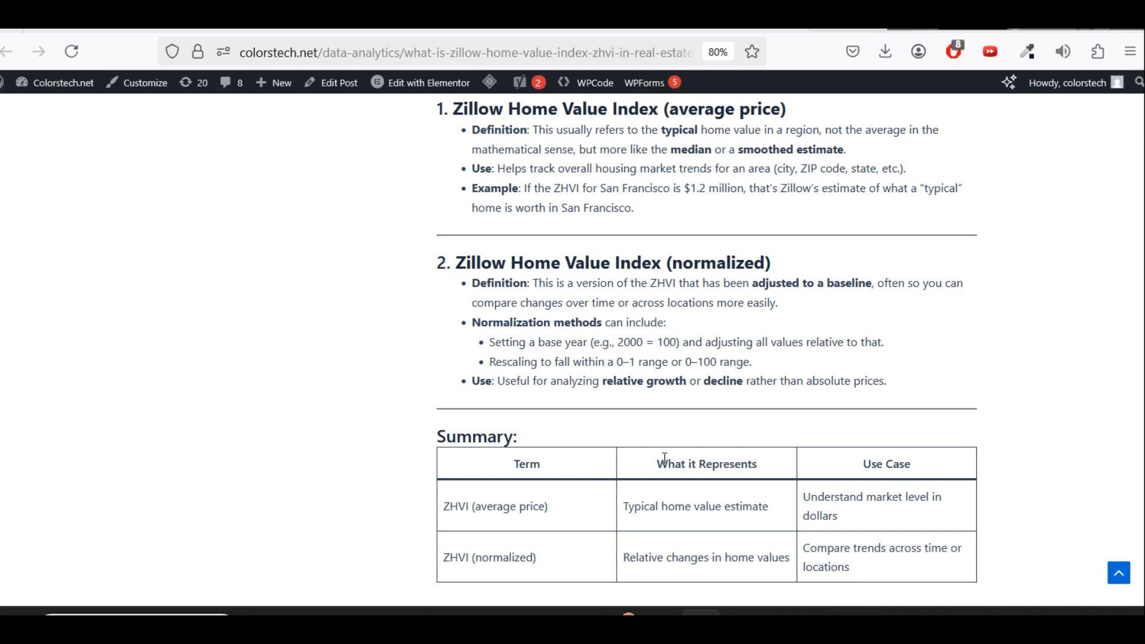
click(657, 613)
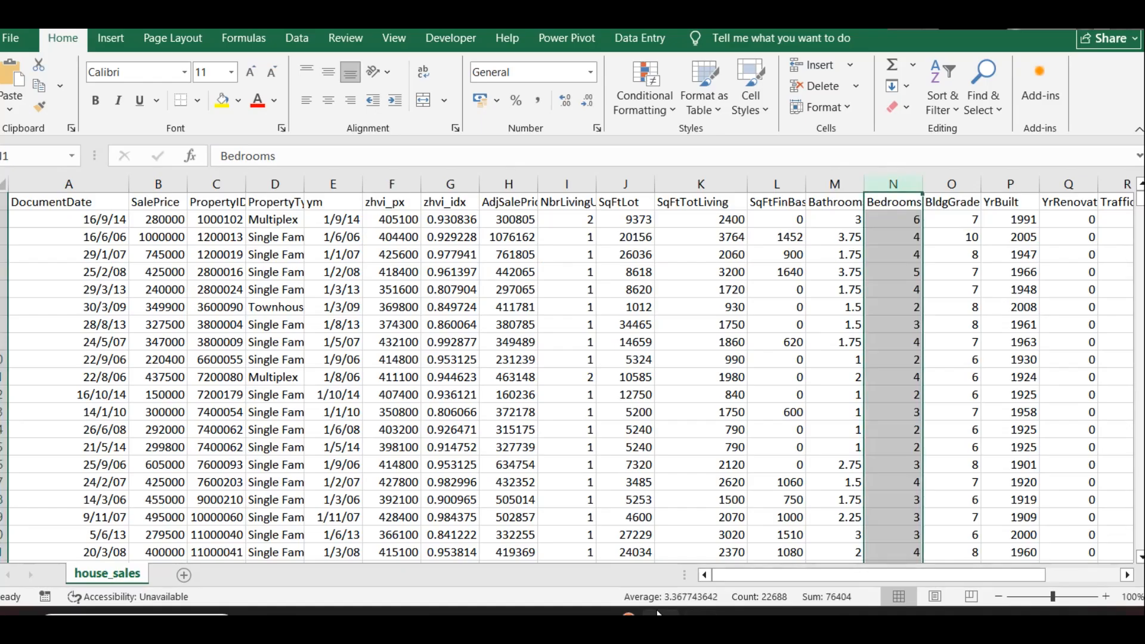
click(449, 184)
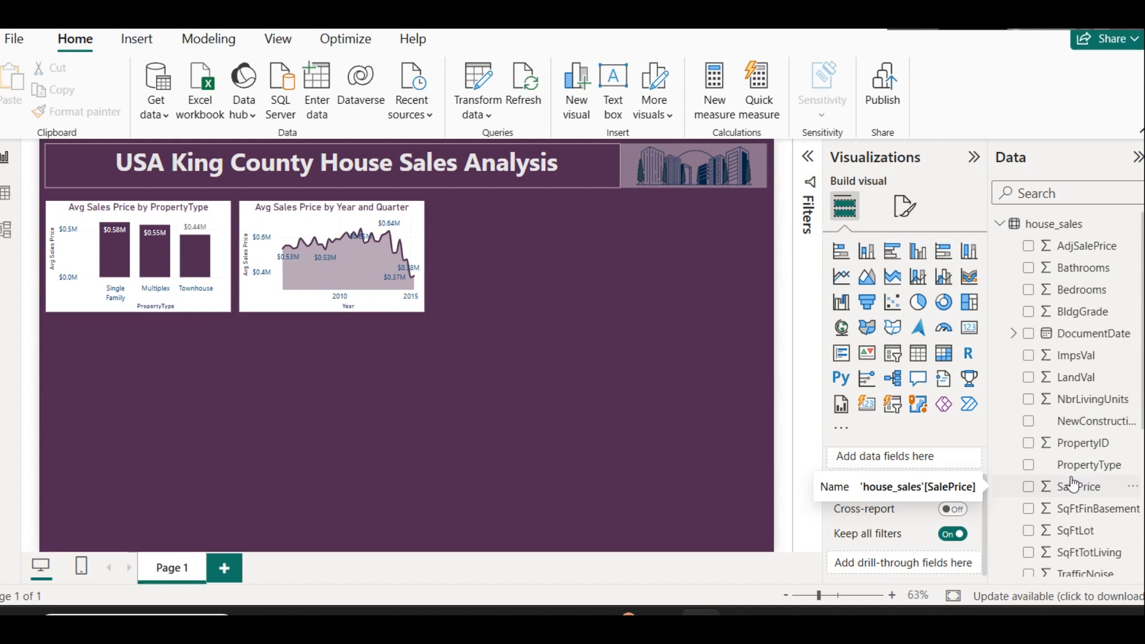
Duplicate the Avg Sales Price by Year and Quarter area chart in Power BI and place the copy directly beside the original.
click(394, 211)
key(ctrl+c)
key(ctrl+v)
drag(394, 211, 578, 208)
key(Left)
key(Left)
key(Left)
key(Left)
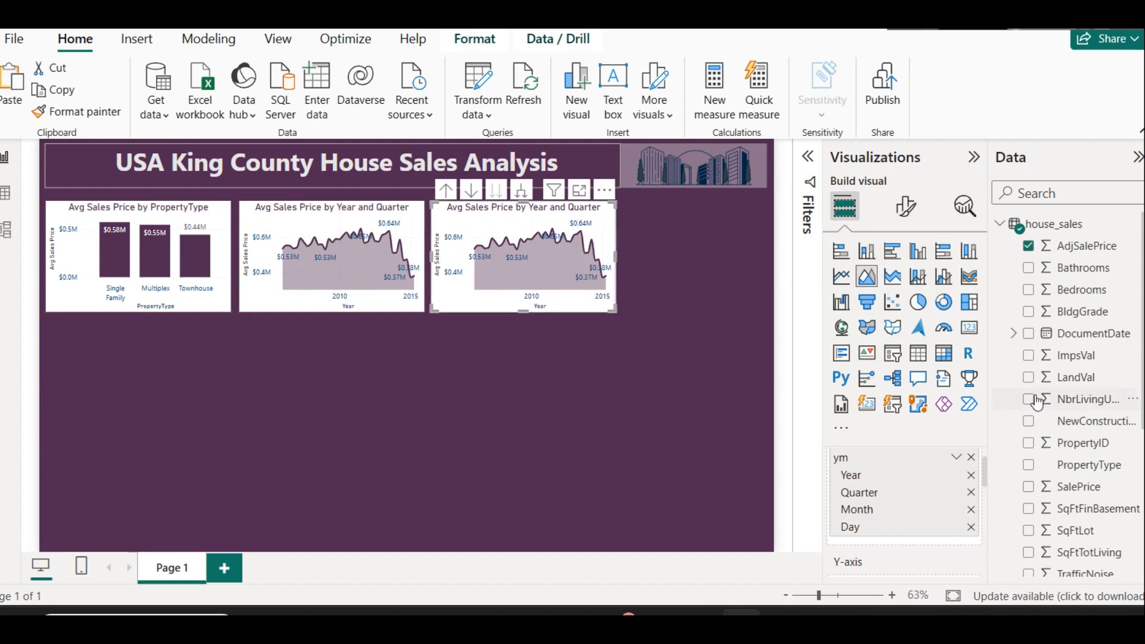
Change the copied chart to a scatter chart and remove the ym date hierarchy from its values.
click(891, 303)
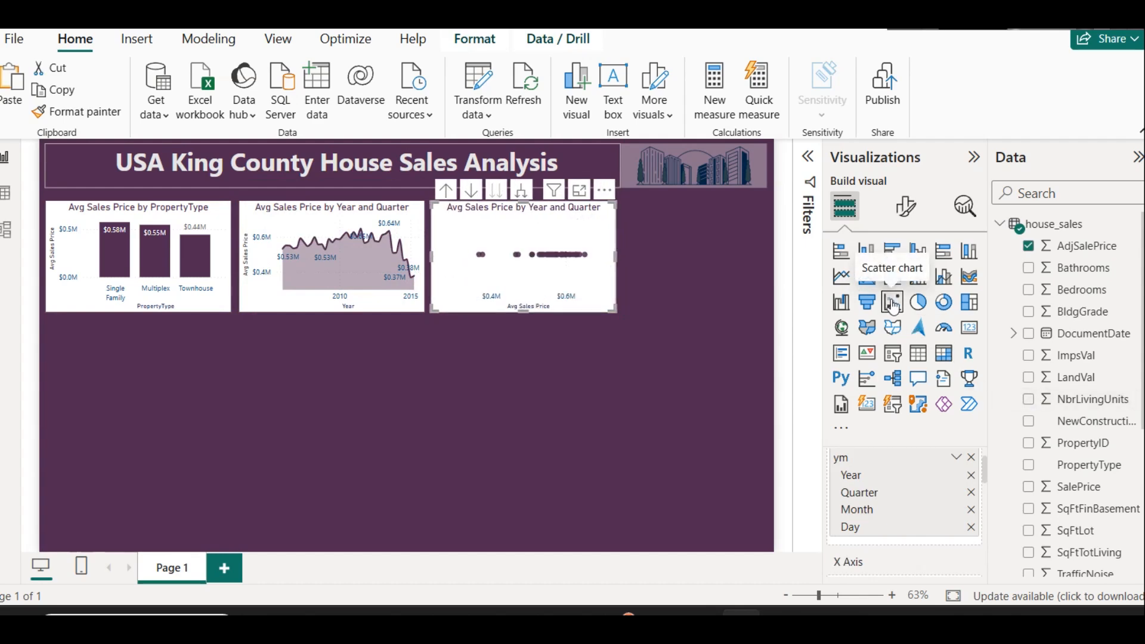
click(970, 457)
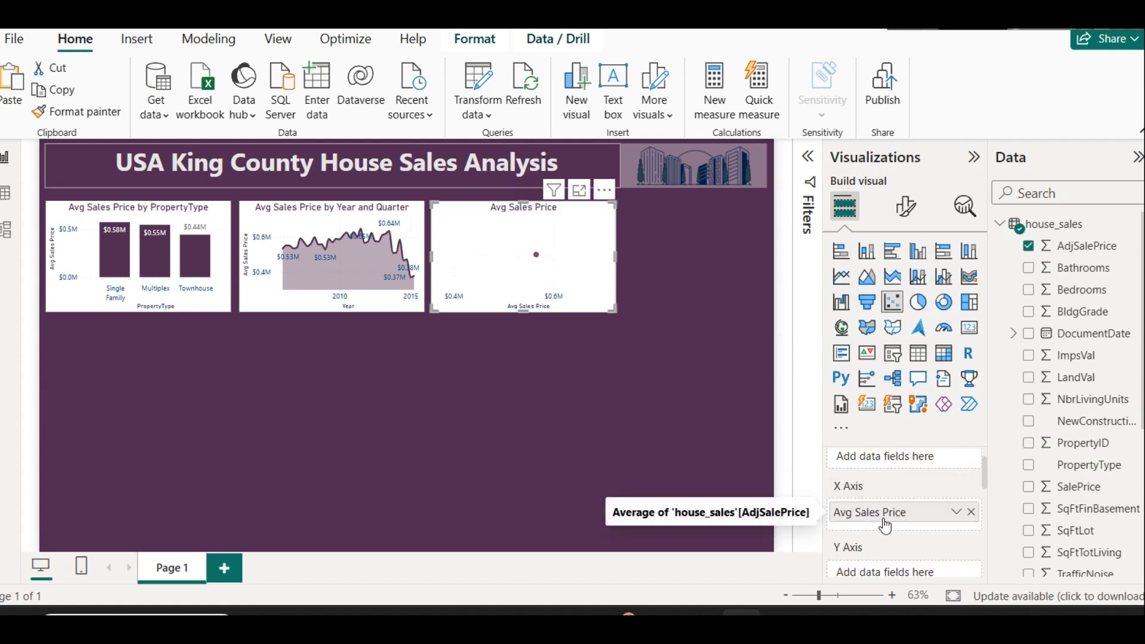
Check the house_sales columns in Excel, and try zhvi_idx as the scatter chart's Values field before removing it again.
scroll(1100, 414, down, 3)
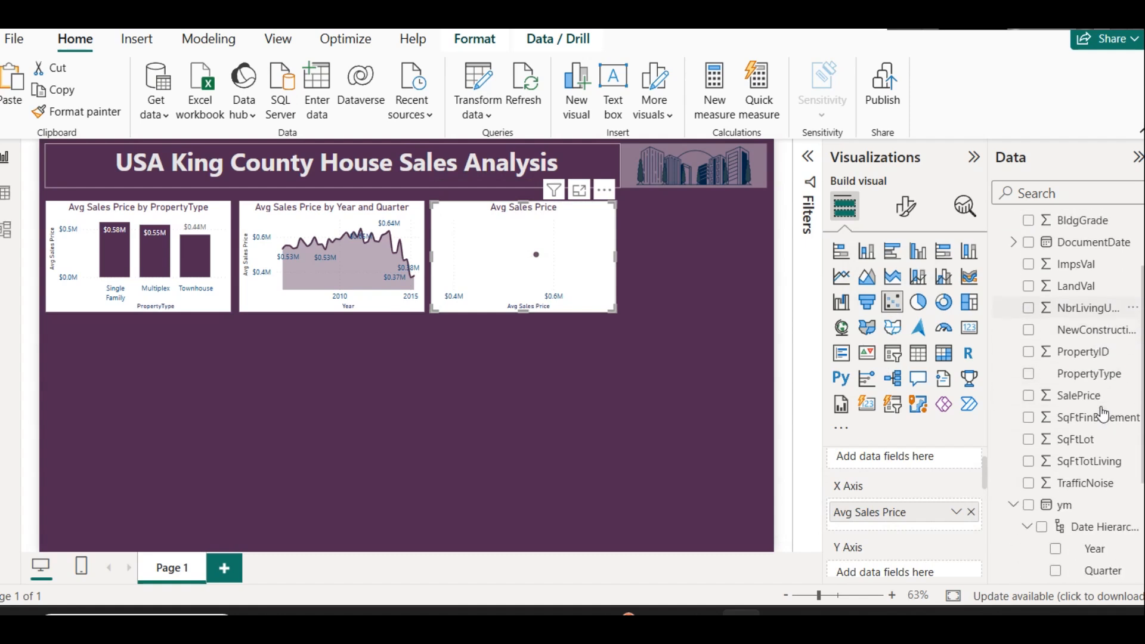
scroll(1102, 414, down, 3)
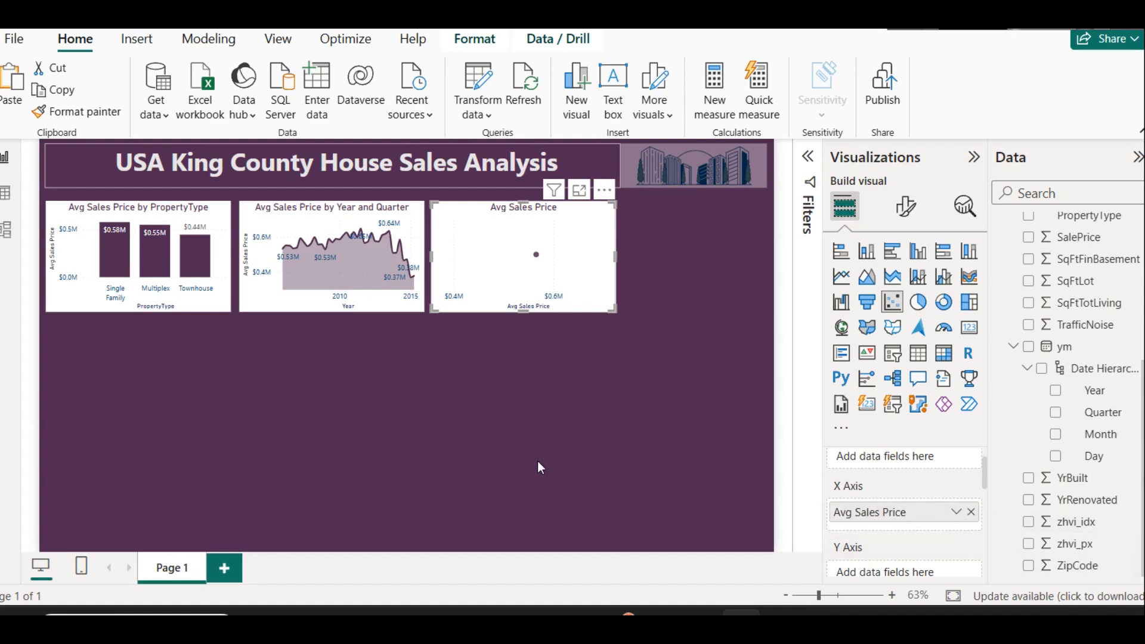
click(661, 621)
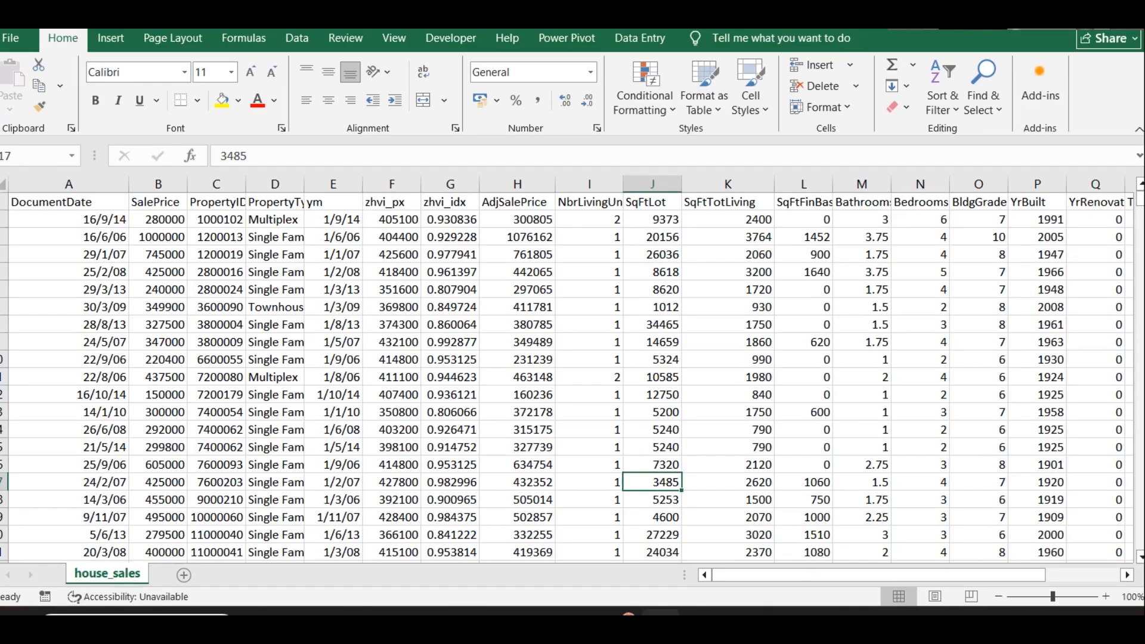
click(661, 621)
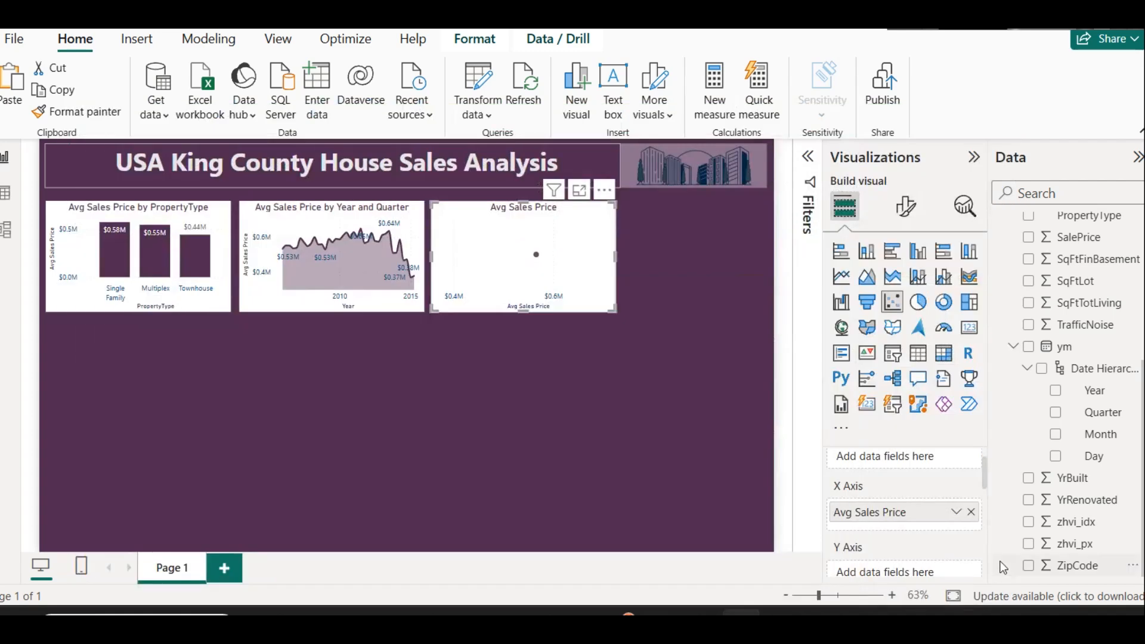
drag(1093, 535, 936, 473)
click(955, 456)
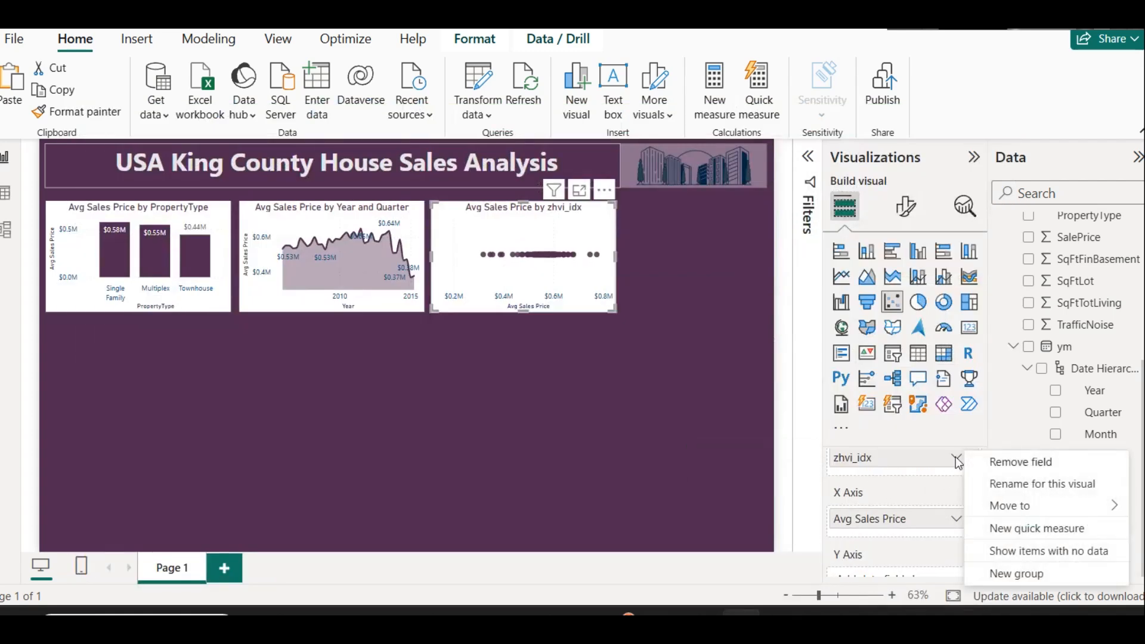
click(927, 33)
click(972, 494)
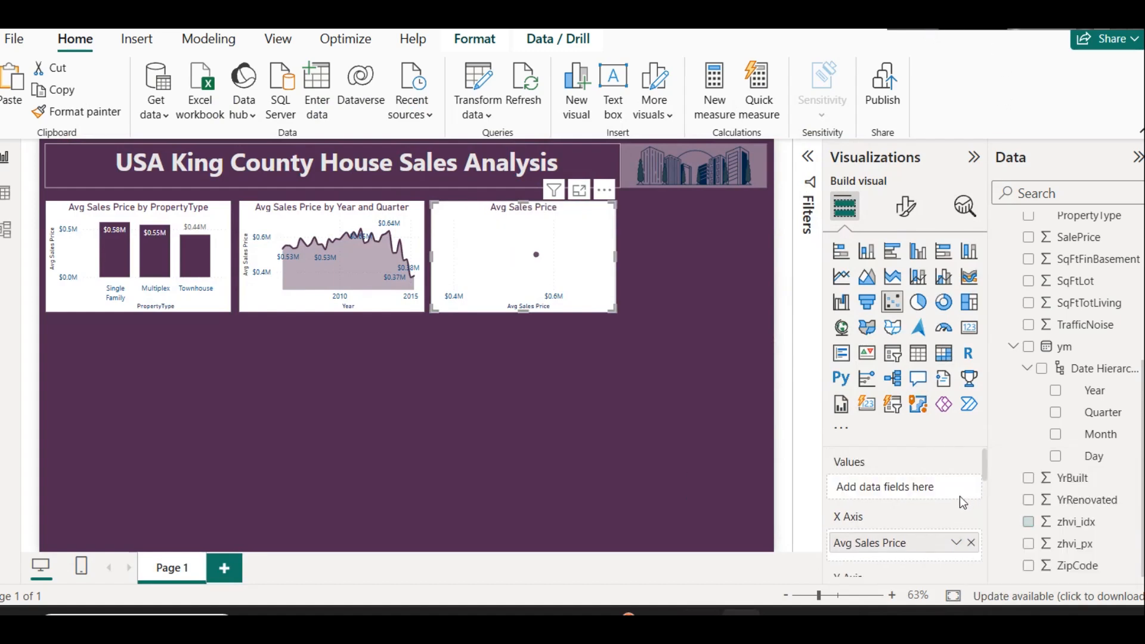
Replace Avg Sales Price with zhvi_idx on the scatter chart's X axis.
scroll(949, 484, down, 2)
click(969, 452)
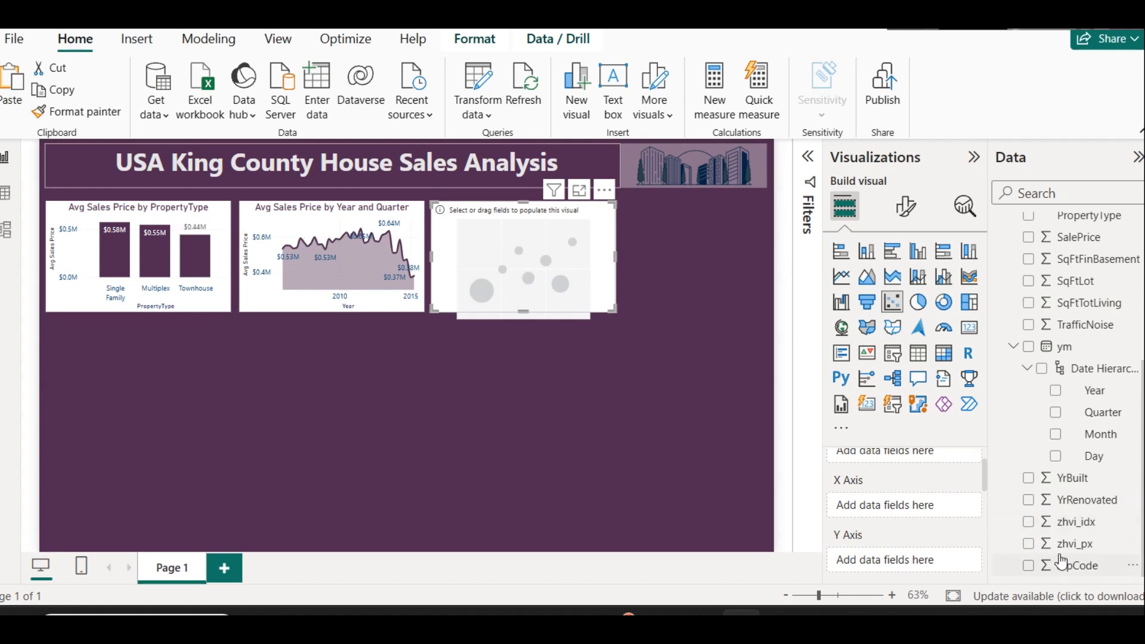
drag(1091, 526, 924, 542)
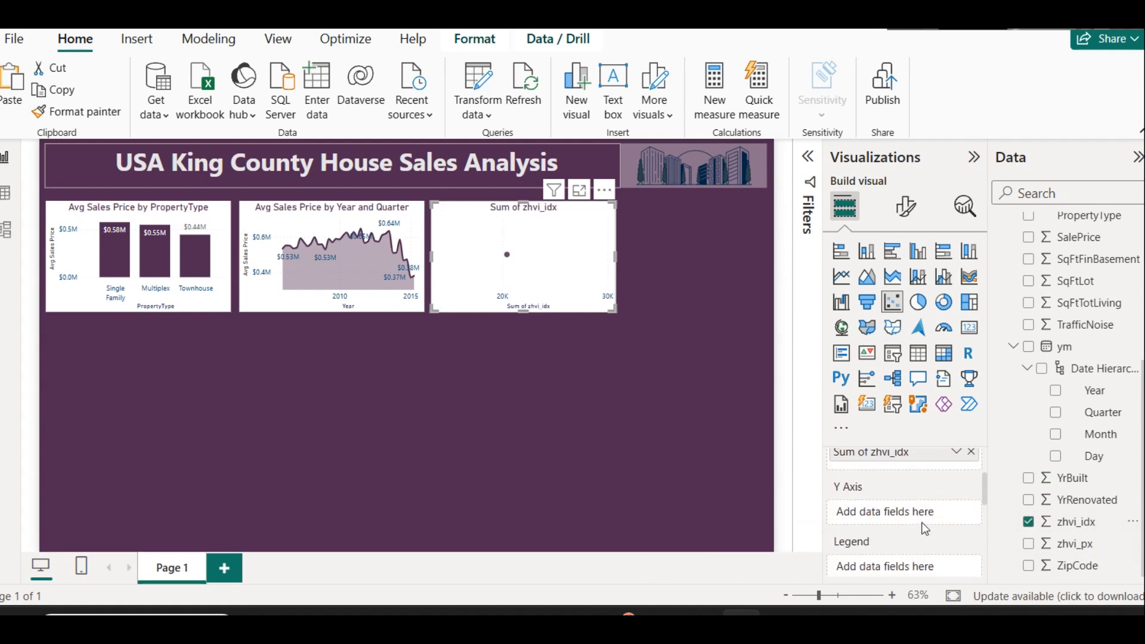
Add AdjSalePrice to the scatter chart's Y axis and set it to Don't summarize.
scroll(1073, 322, up, 5)
drag(1086, 245, 899, 513)
click(955, 514)
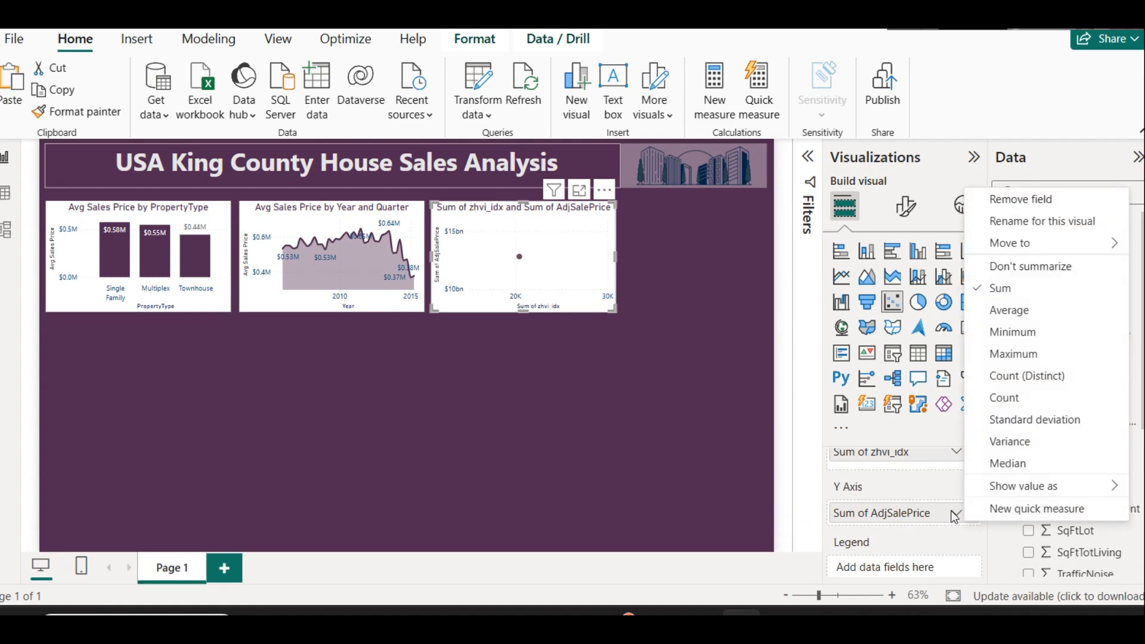
click(1021, 266)
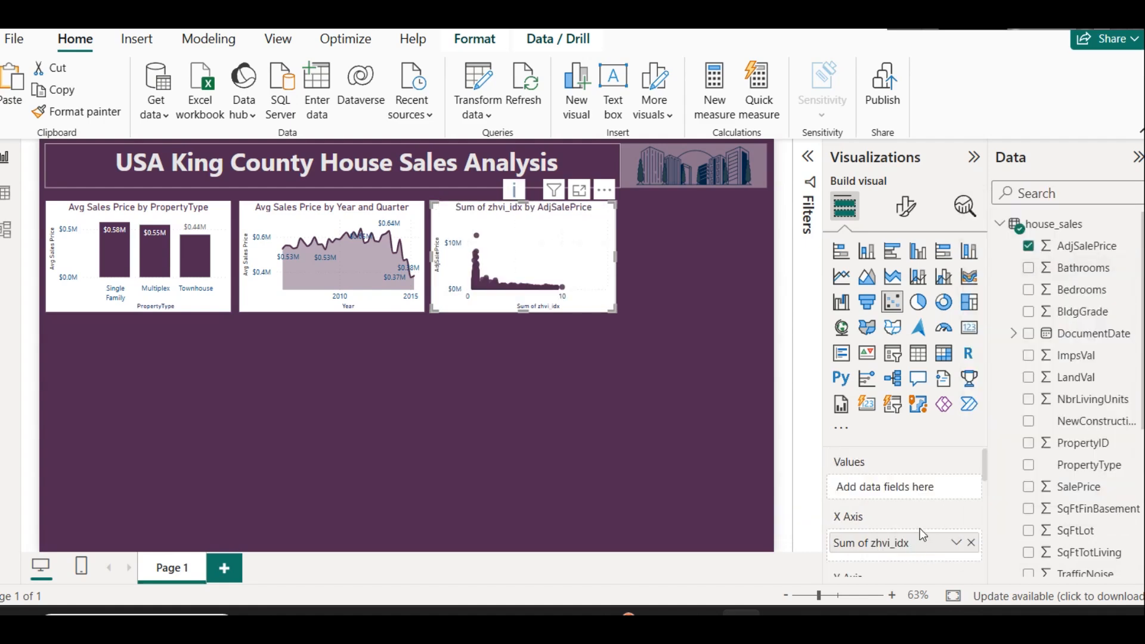
Set zhvi_idx on the scatter chart's X axis to Don't summarize.
scroll(936, 517, down, 3)
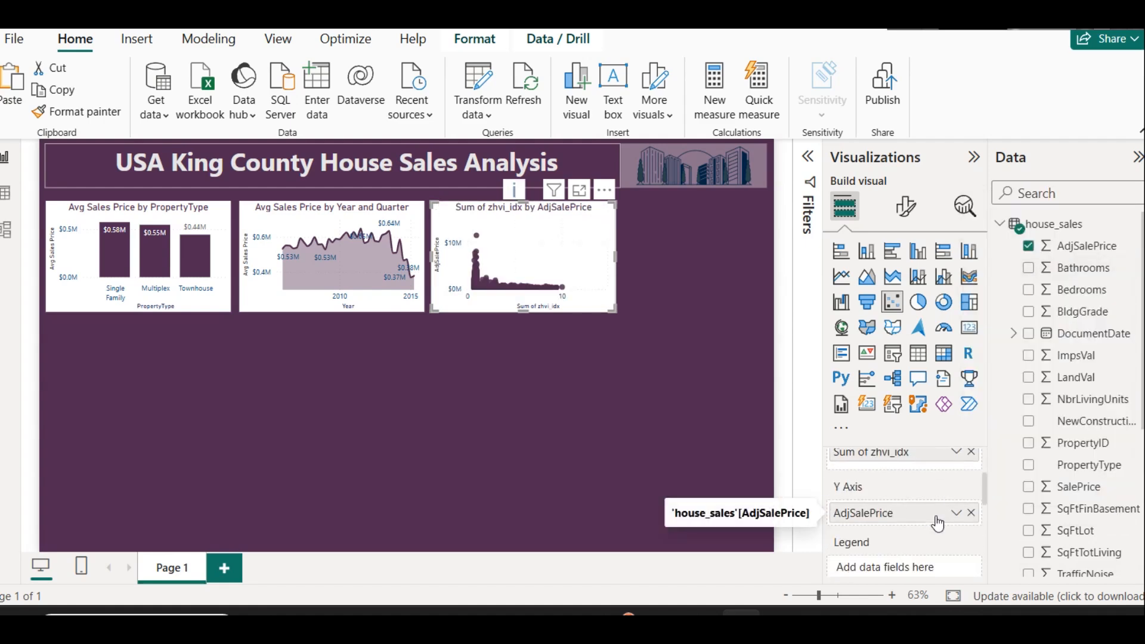
click(955, 452)
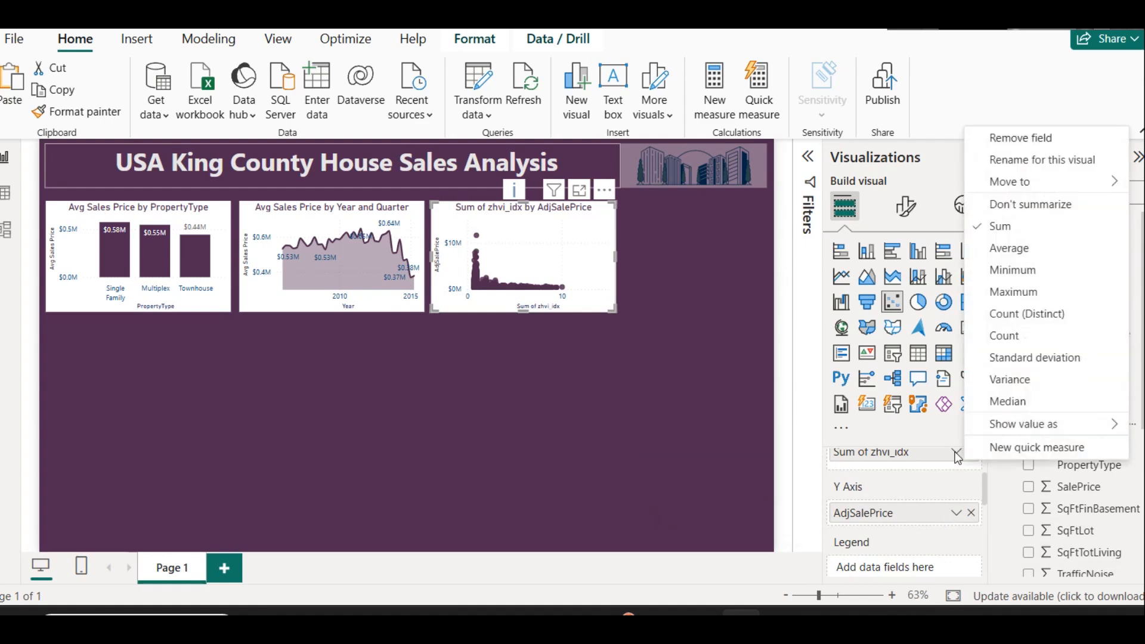
click(1068, 206)
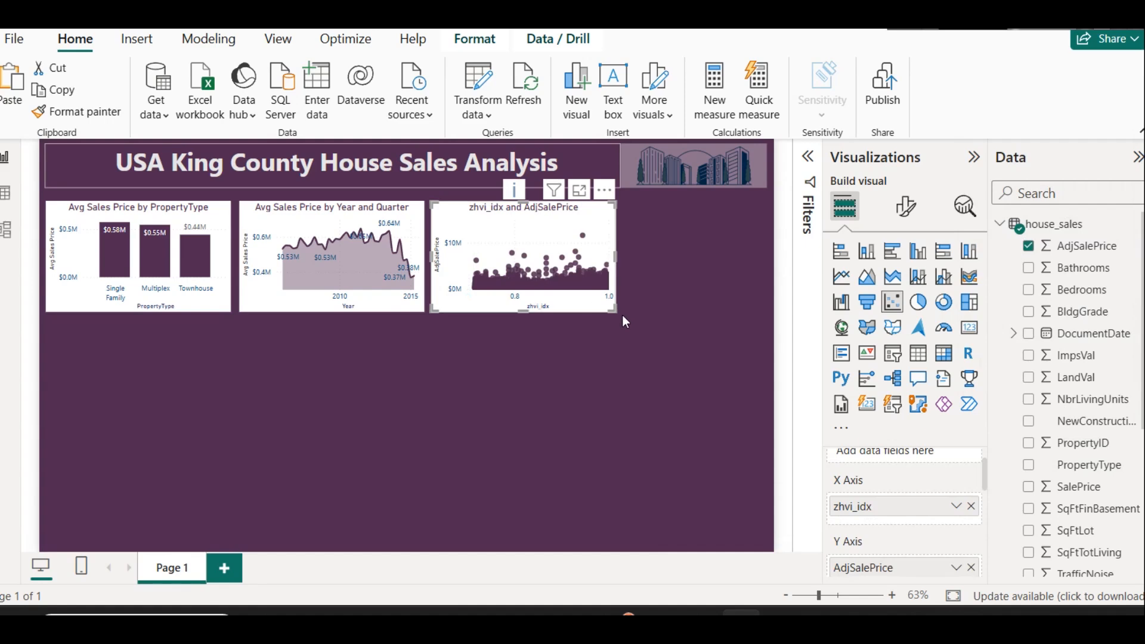
Examine the scatter chart of AdjSalePrice against zhvi_idx in focus mode, return to the report and review the chart's axis fields.
click(578, 191)
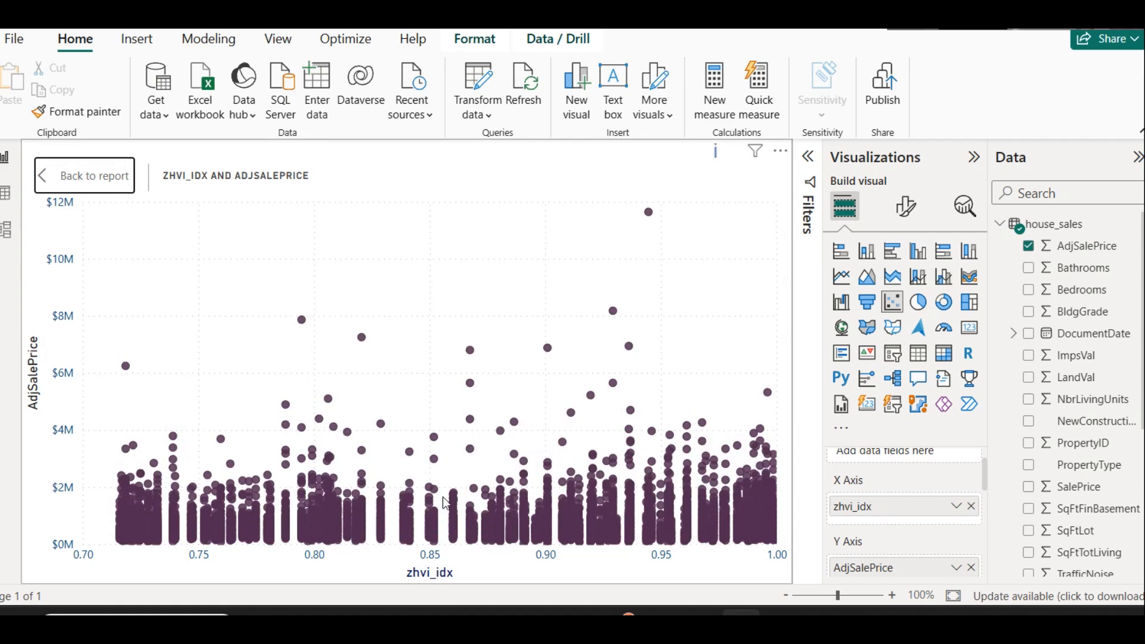
click(94, 180)
scroll(922, 528, up, 3)
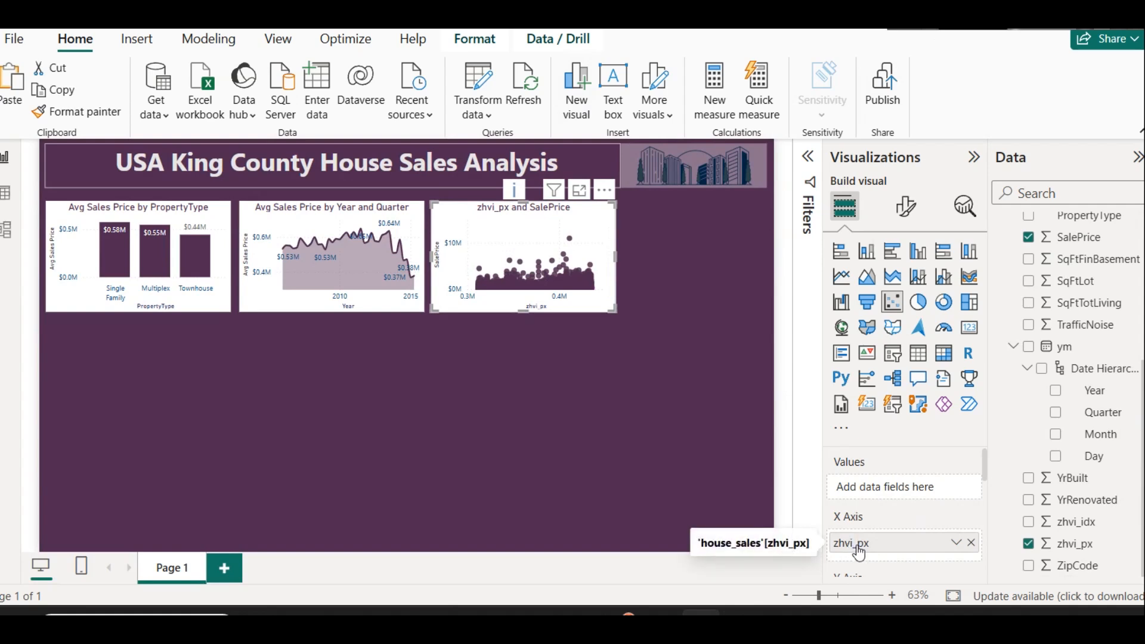
scroll(858, 553, down, 5)
scroll(870, 513, up, 3)
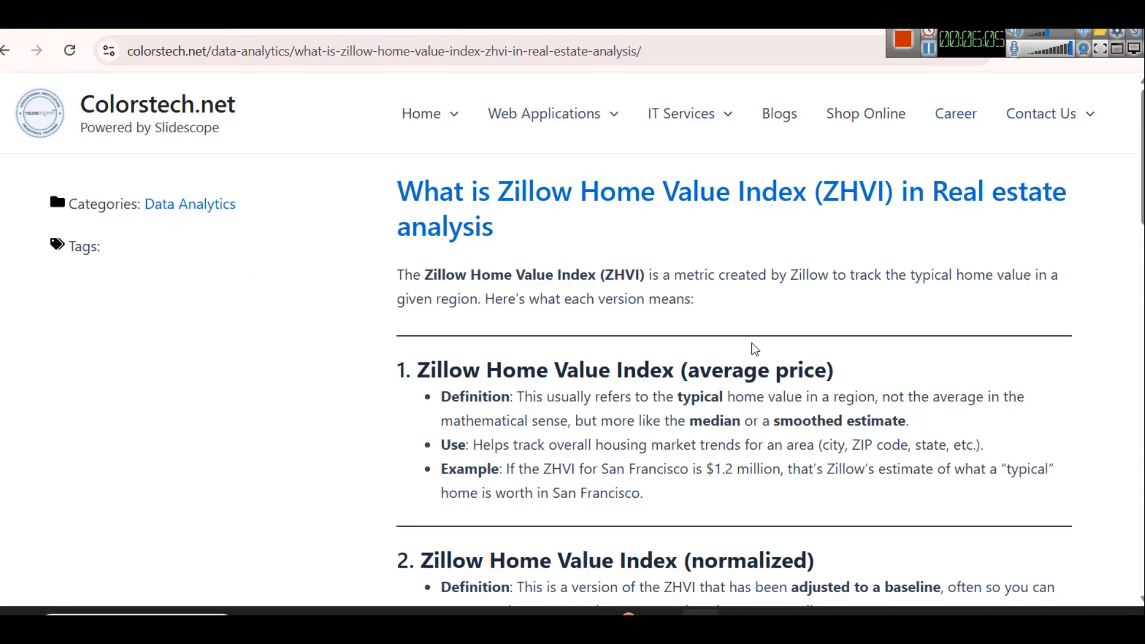
Read the Zillow Home Value Index article's King County scatter plot example and its interpretation in the browser.
scroll(578, 370, down, 10)
scroll(575, 377, down, 5)
scroll(555, 360, up, 2)
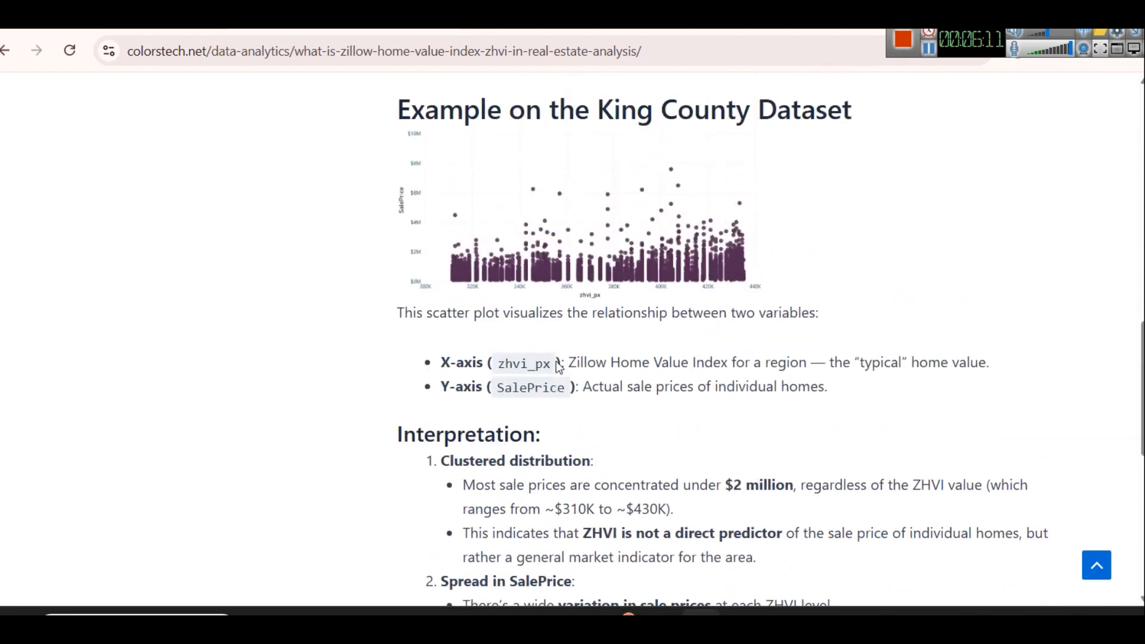
scroll(706, 372, down, 3)
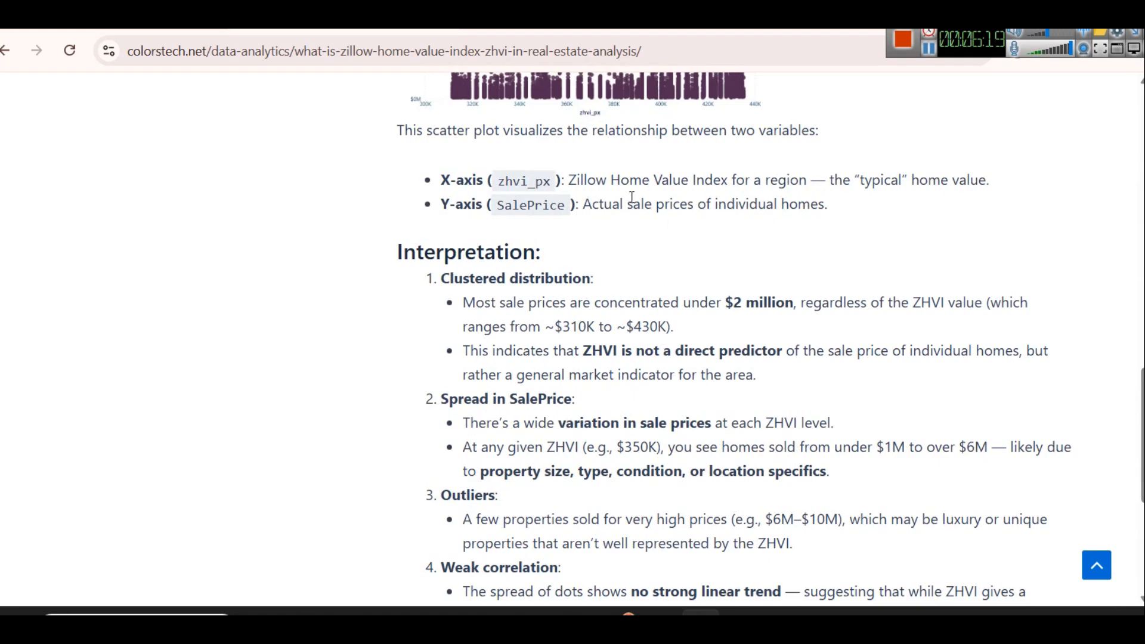
Read the article's interpretation of the King County scatter plot, comparing the points on distribution, spread and outliers with the chart.
scroll(589, 281, down, 2)
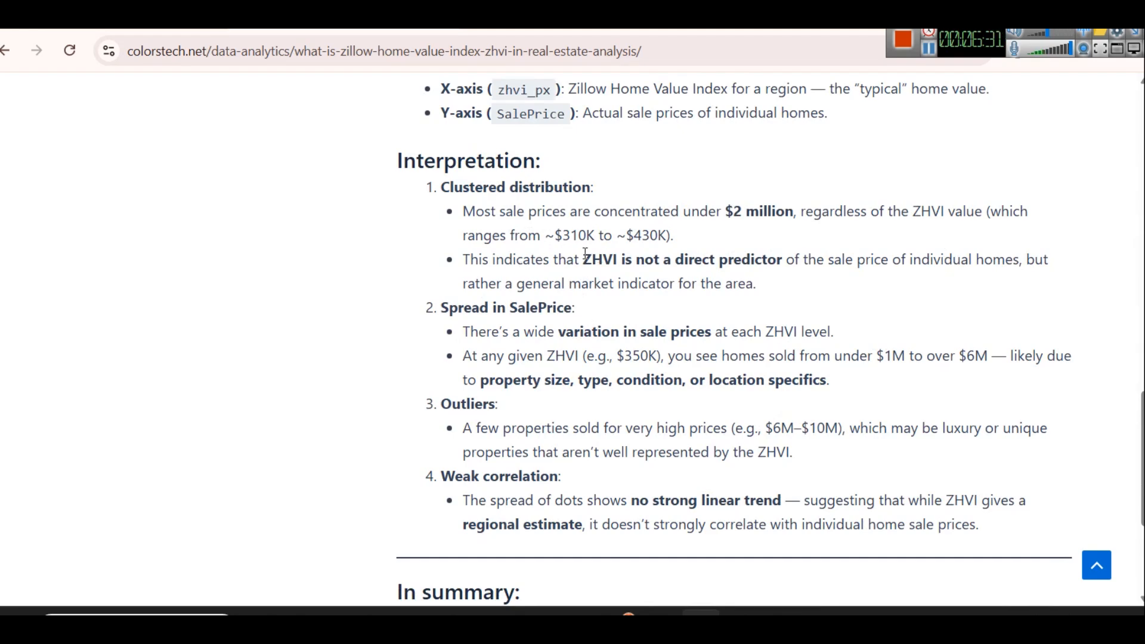
scroll(651, 251, up, 5)
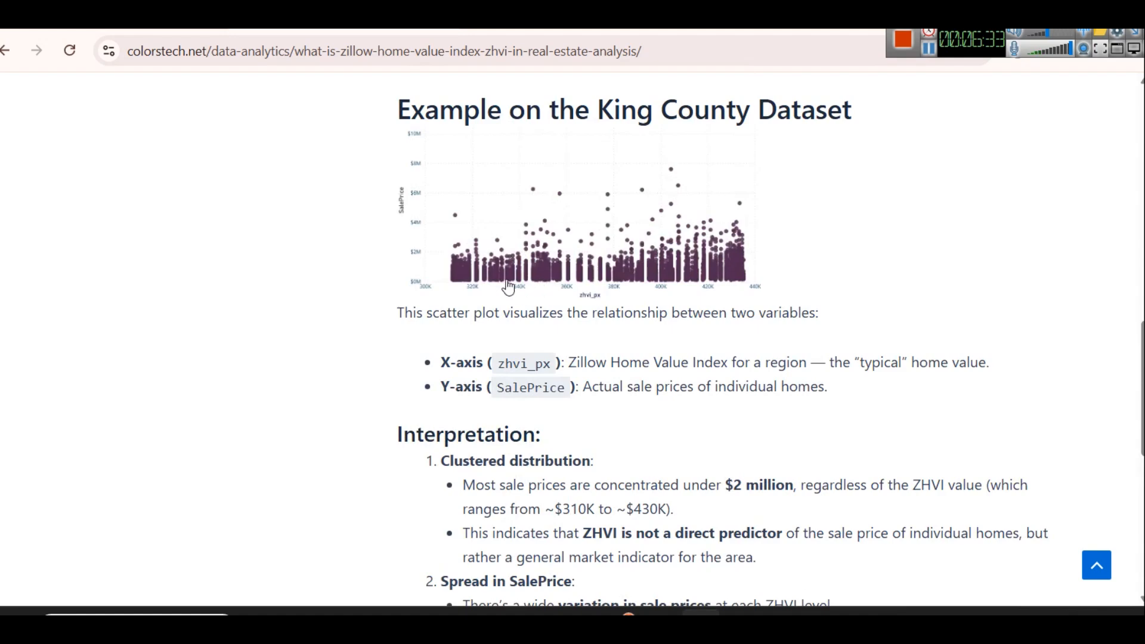
scroll(687, 290, down, 5)
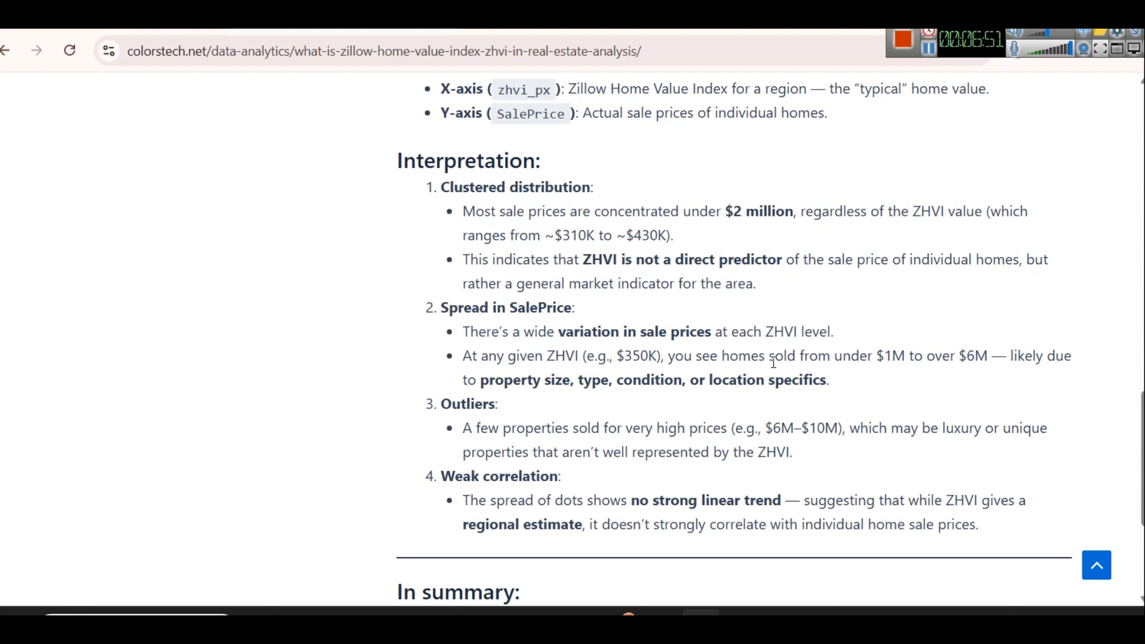
scroll(763, 370, up, 5)
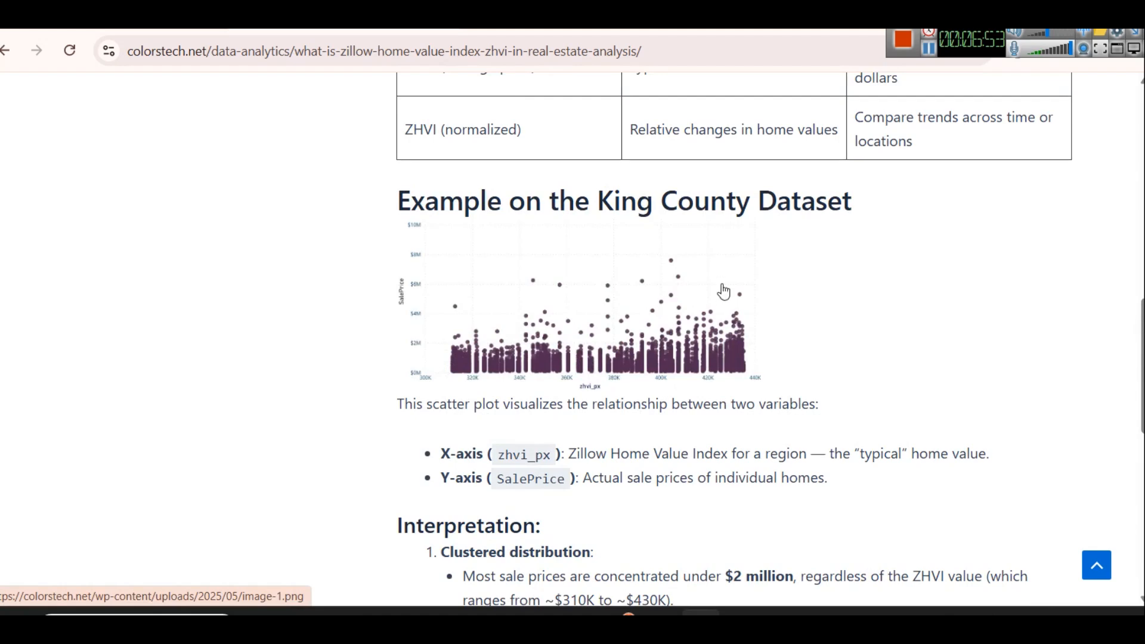
scroll(781, 456, down, 5)
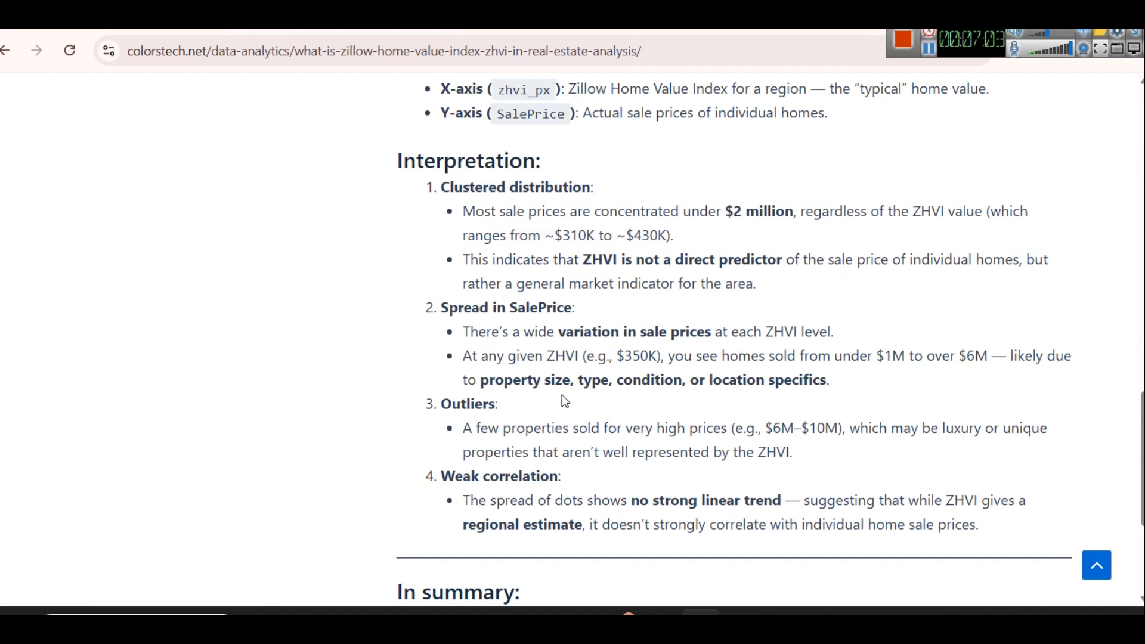
scroll(562, 401, down, 2)
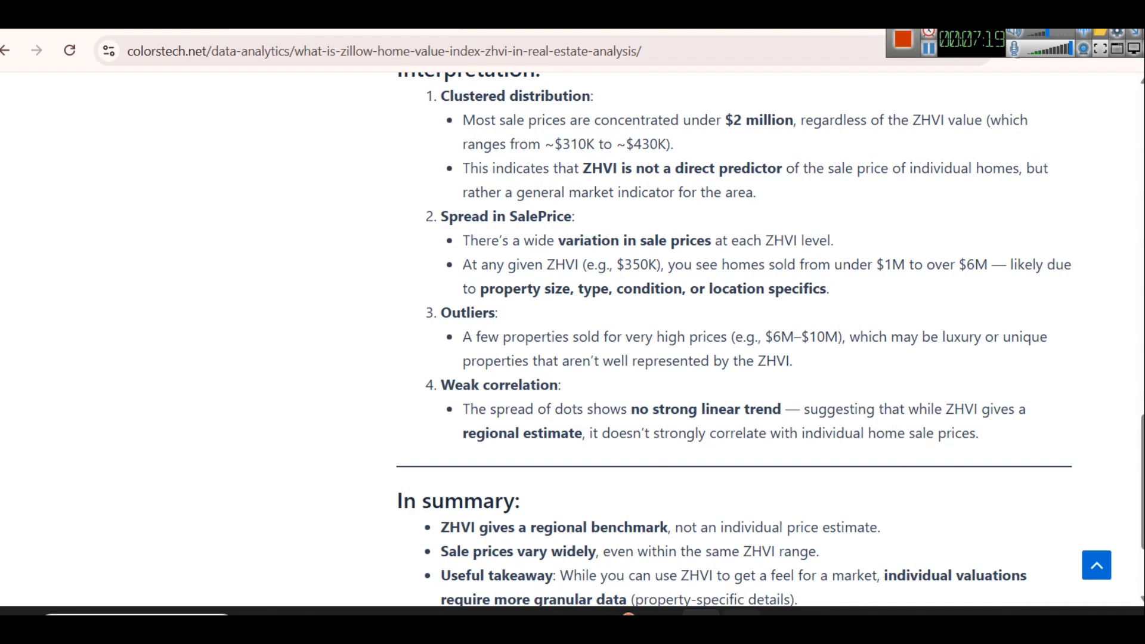
Switch to Power BI Desktop, return from the enlarged scatter chart to the report page, and select the zhvi_px and SalePrice chart.
click(741, 613)
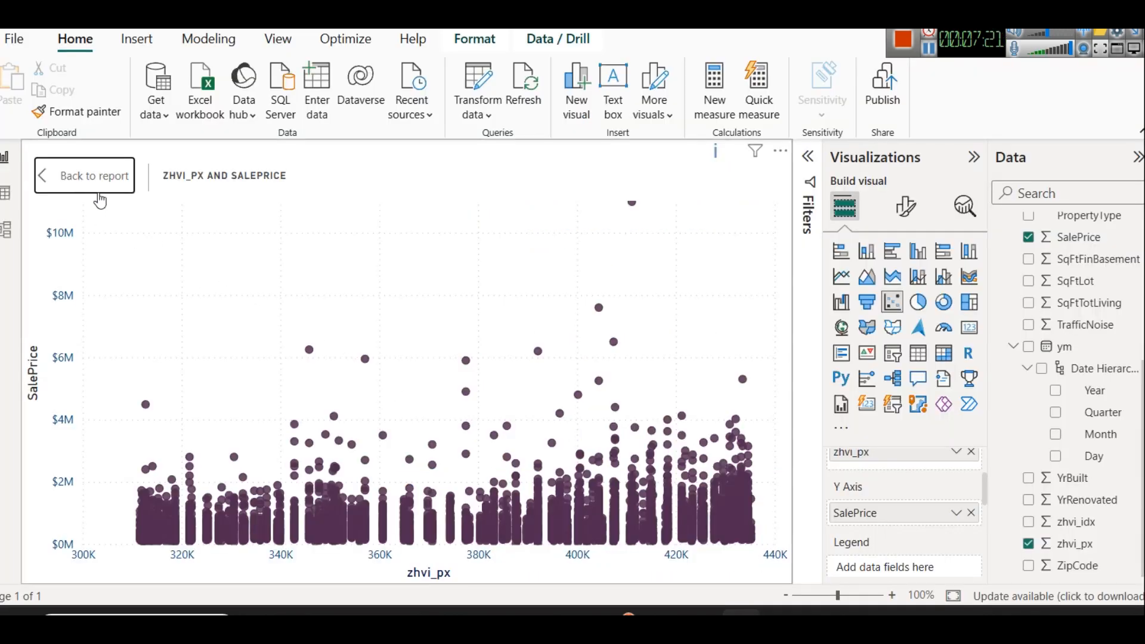
click(84, 181)
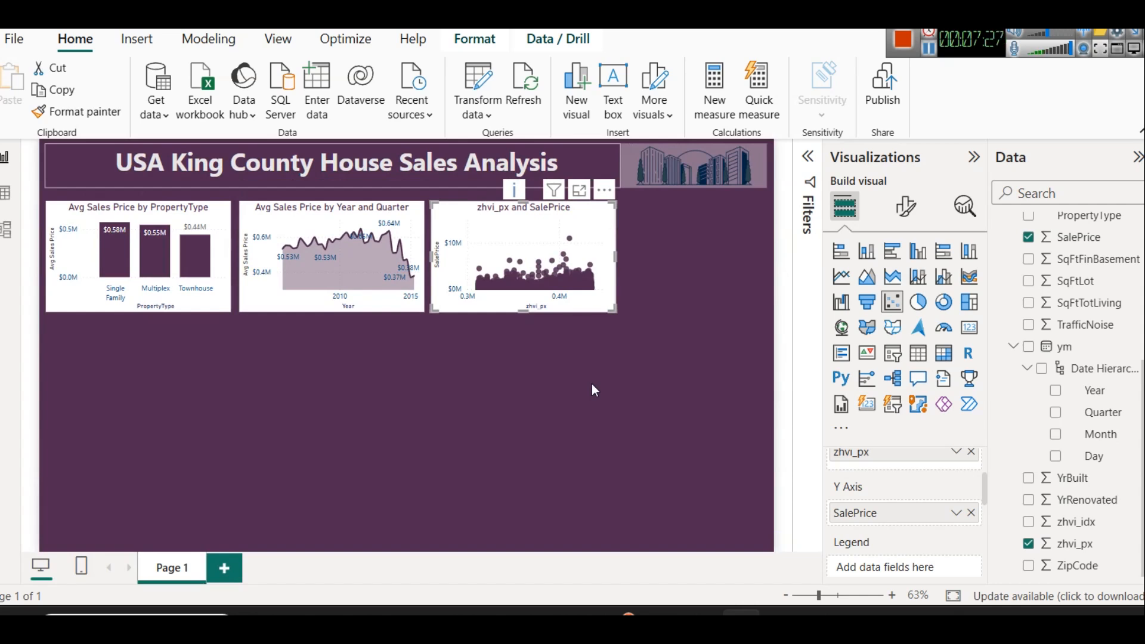
click(289, 208)
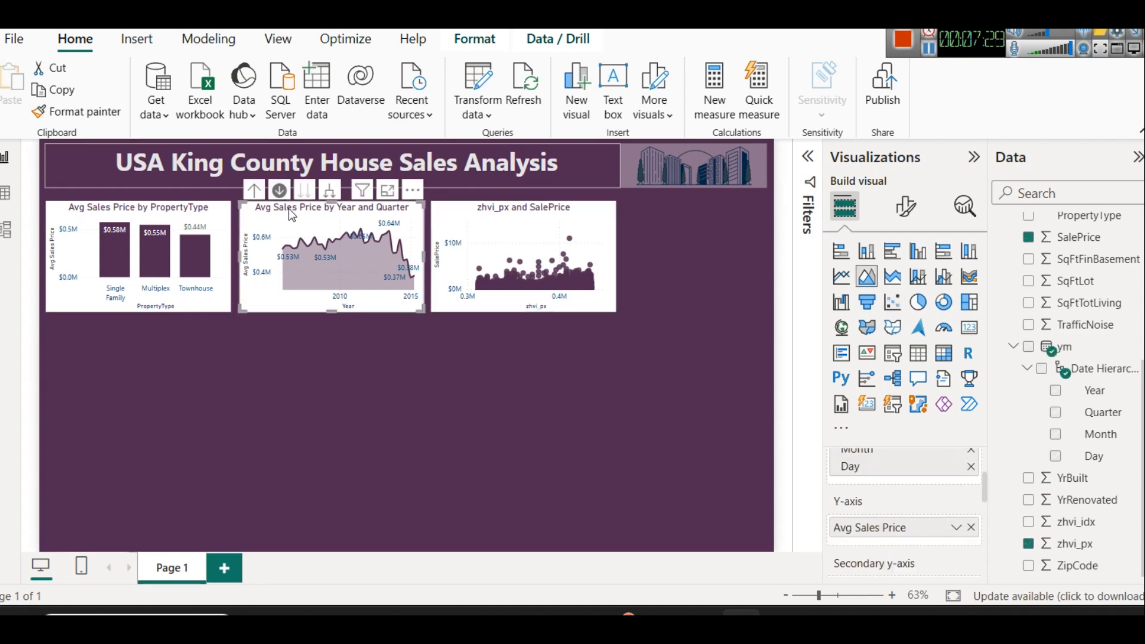
click(477, 228)
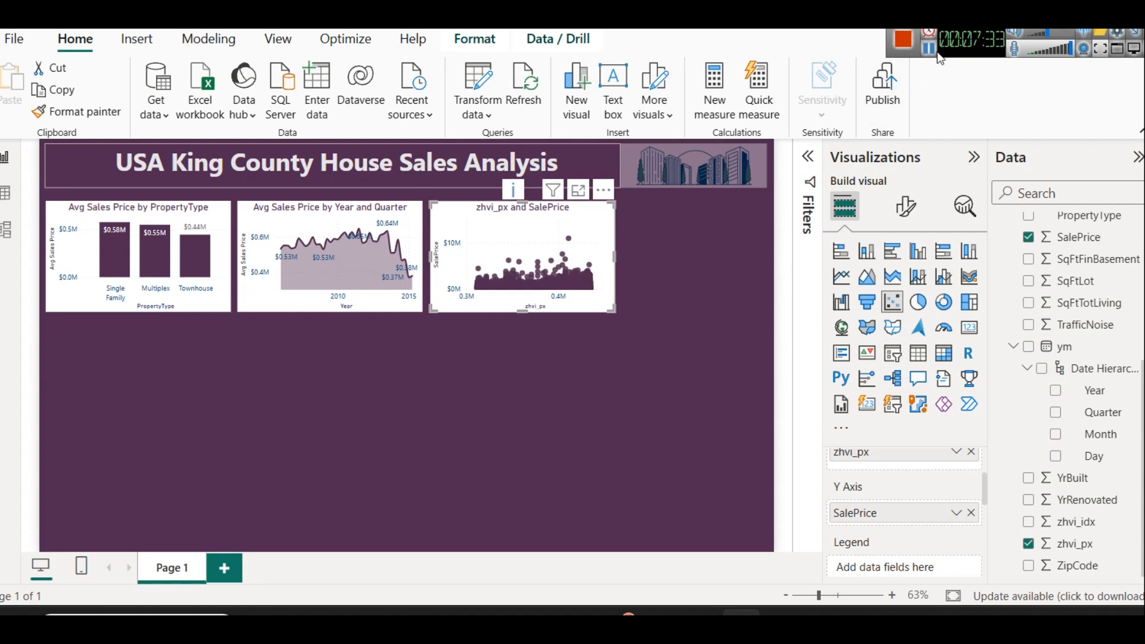
Examine the NbrLivingUnits column's description on the Kaggle dataset page and its values in the Power BI house_sales table.
key(alt+Tab)
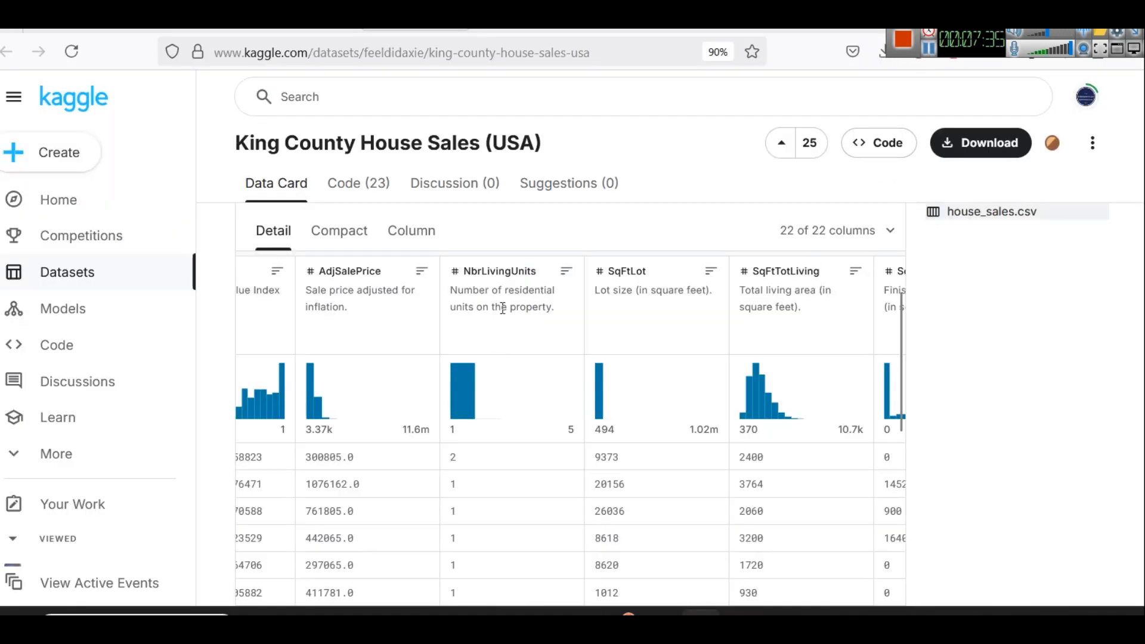
click(566, 271)
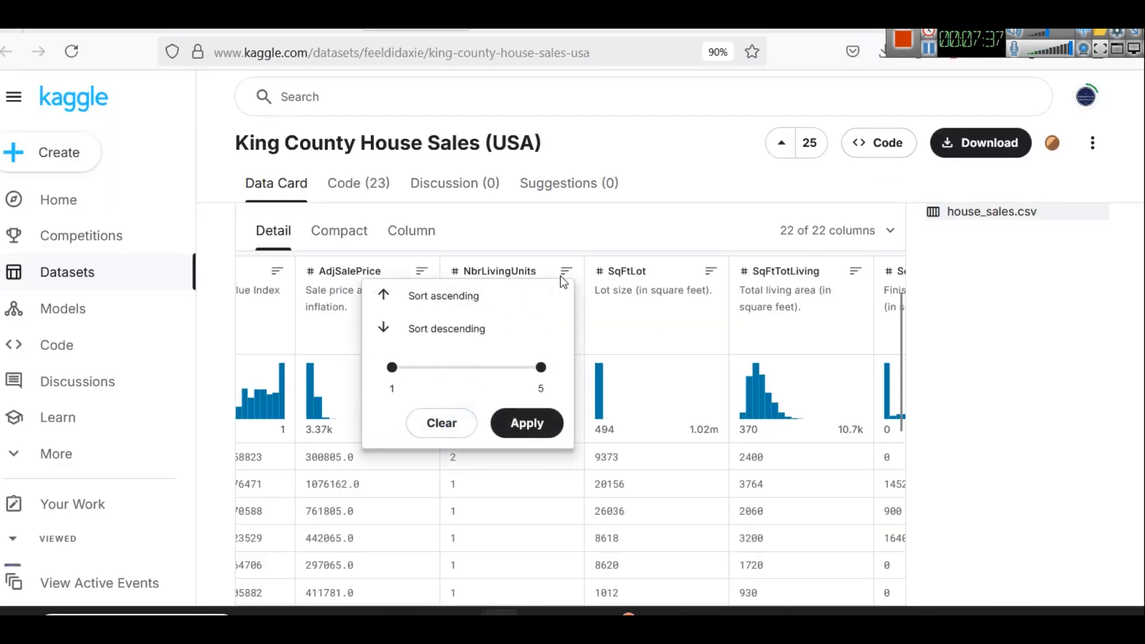
click(592, 245)
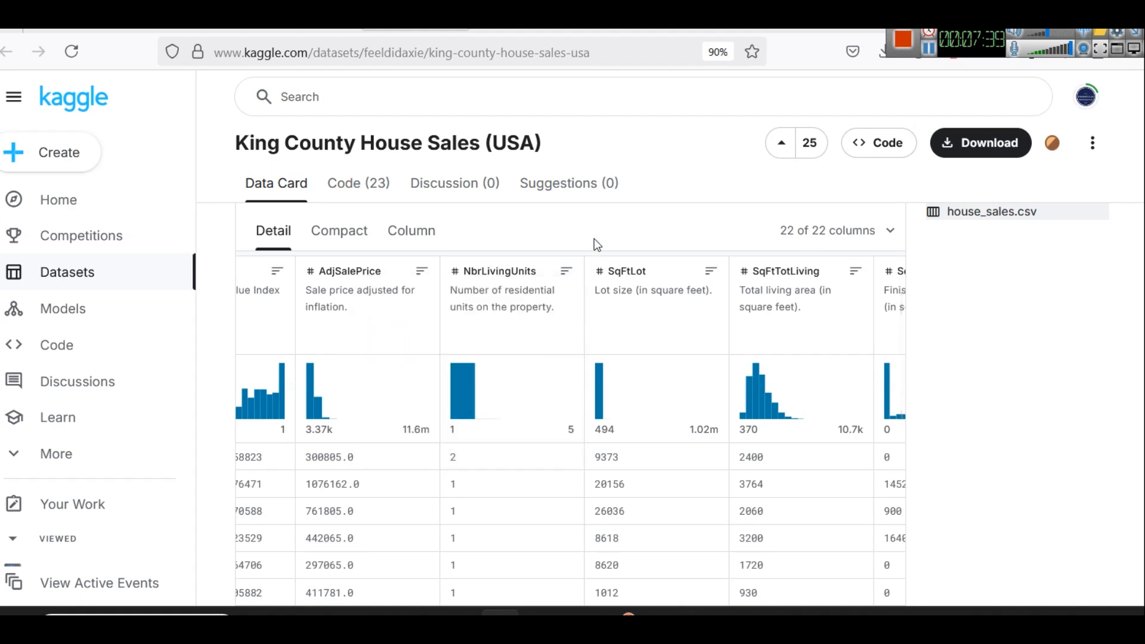
key(alt+Tab)
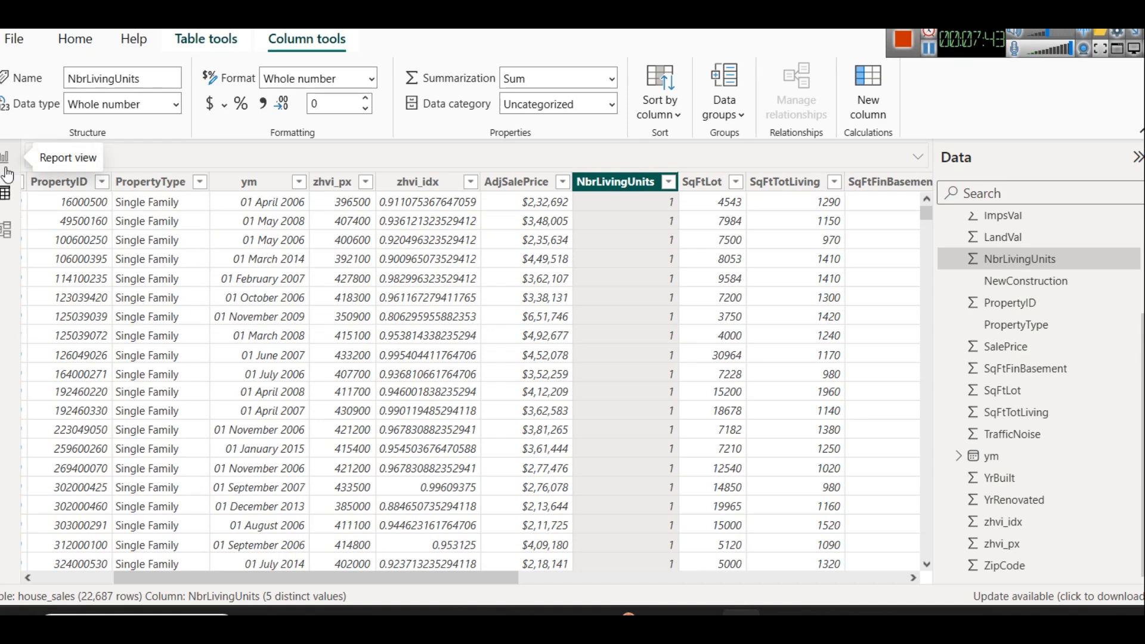
click(500, 611)
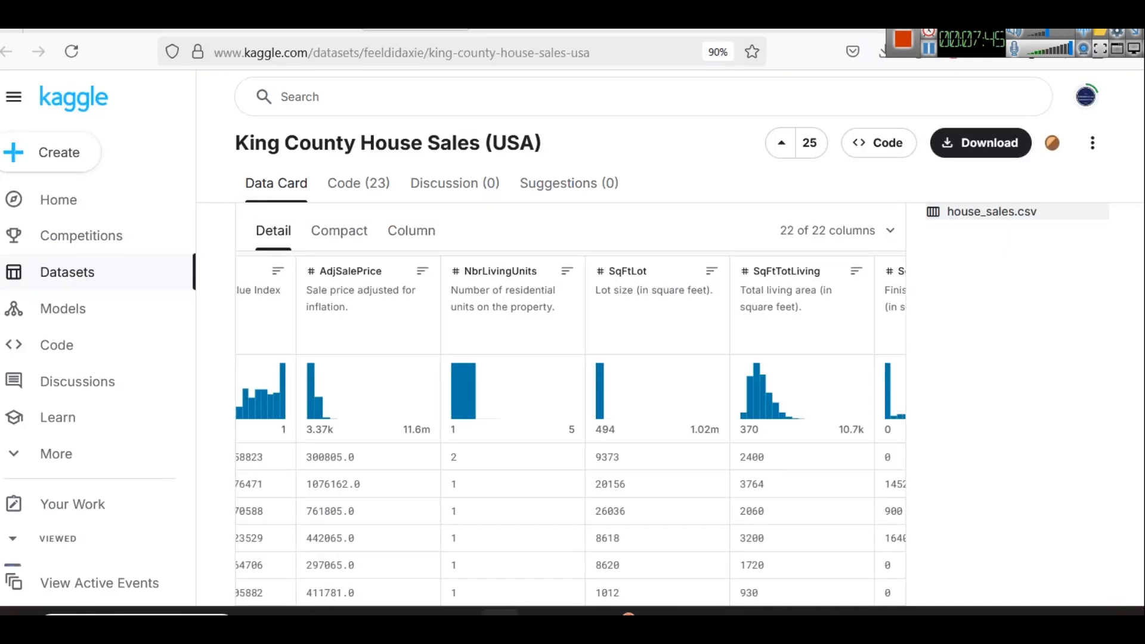
key(alt+Tab)
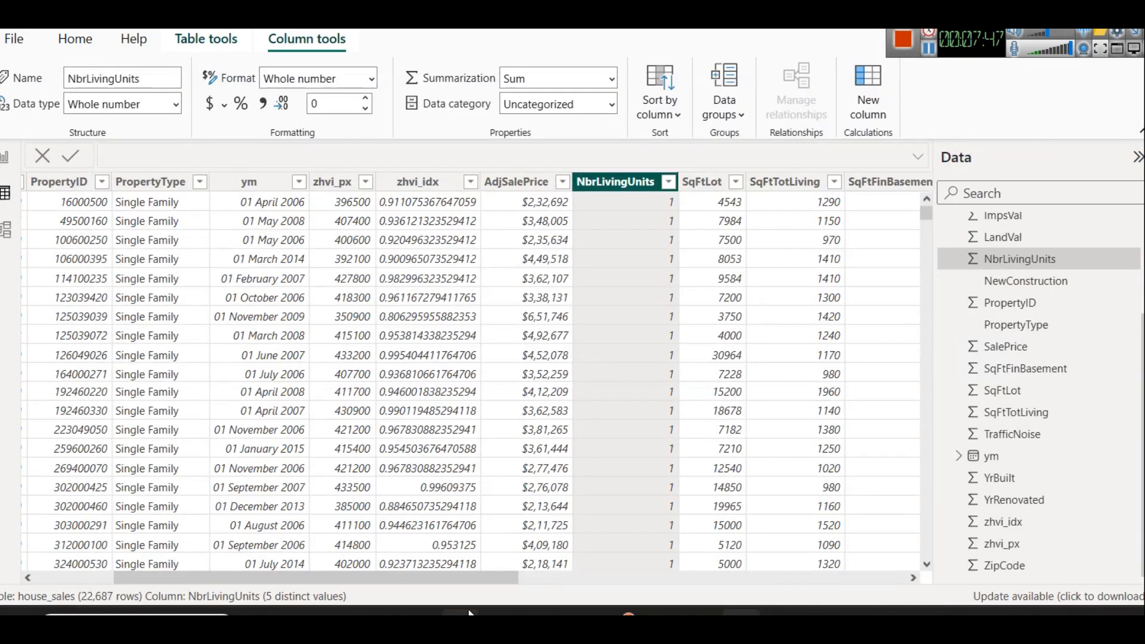
Return to the report page, duplicate the Avg Sales Price by PropertyType chart, and place the copy beside the scatter chart.
click(8, 161)
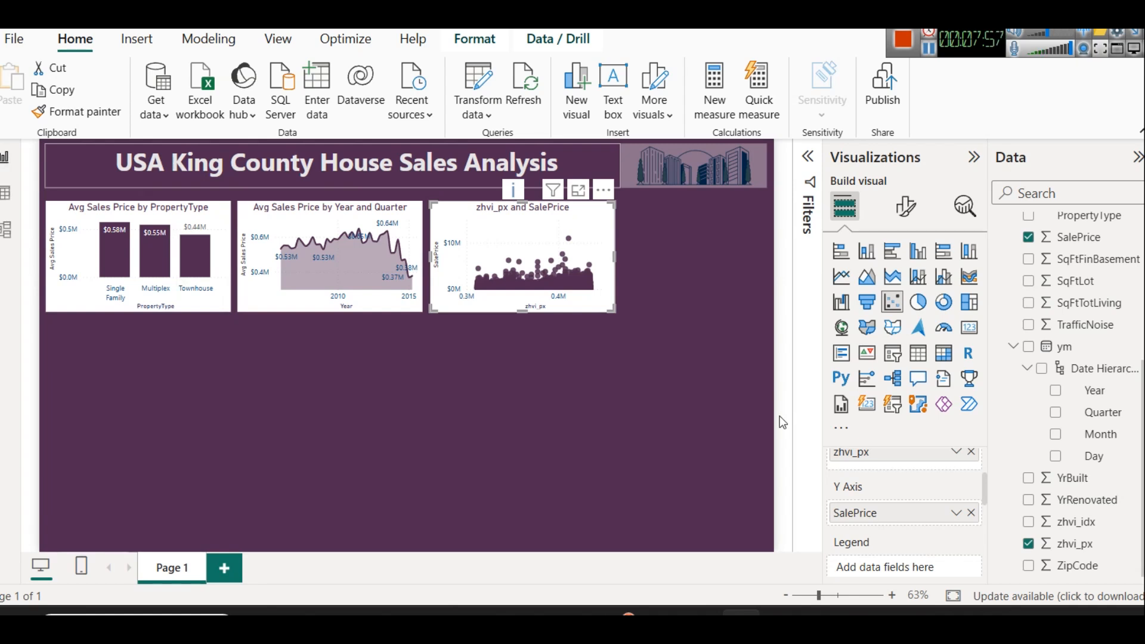
scroll(1115, 375, up, 5)
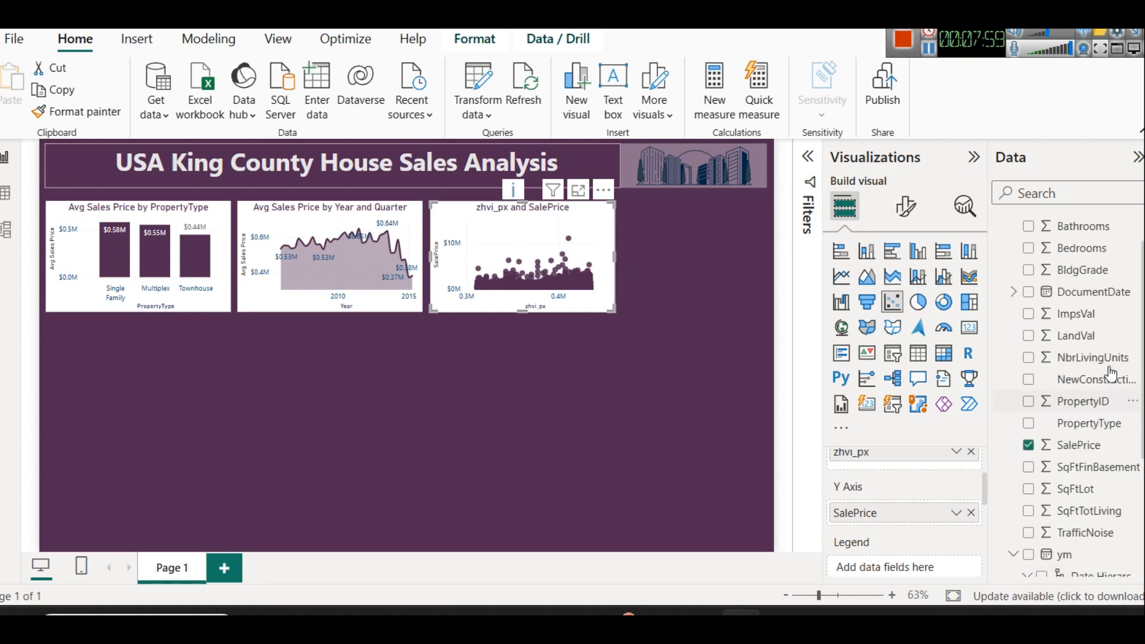
scroll(1110, 374, up, 2)
click(166, 210)
key(ctrl+c)
key(ctrl+v)
drag(679, 235, 735, 201)
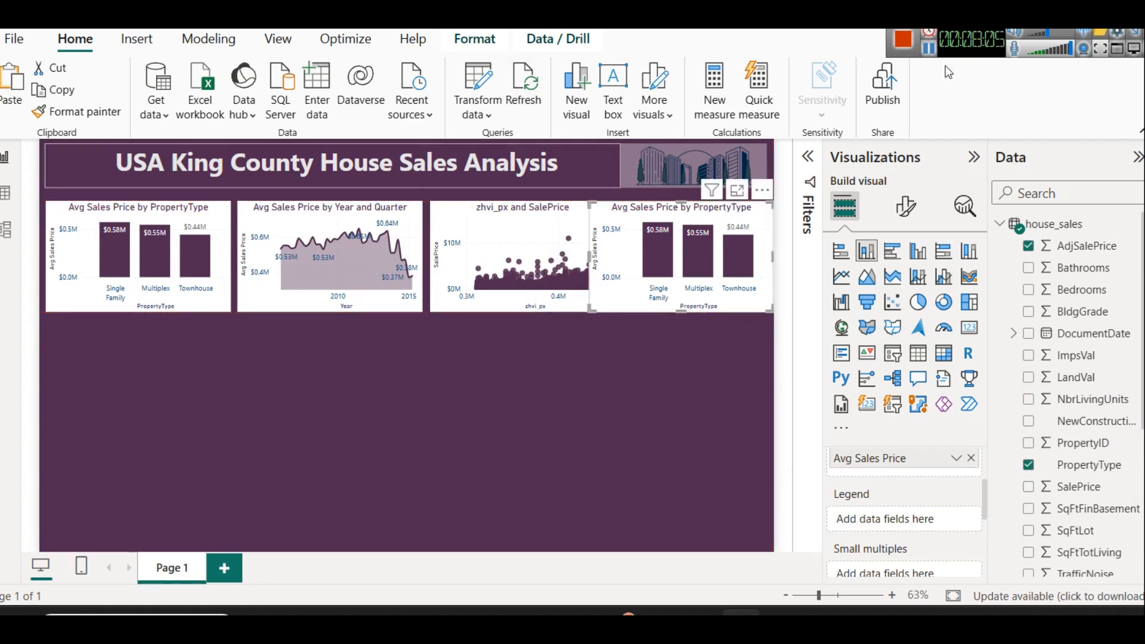
click(927, 49)
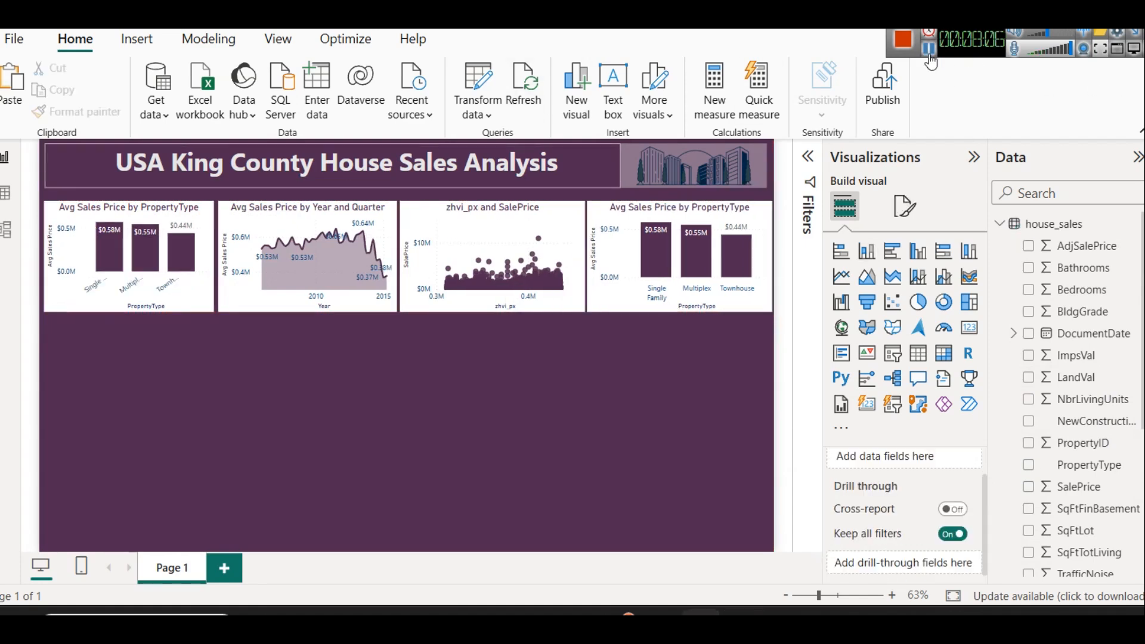
Change the copied chart to a clustered bar chart and replace PropertyType with NbrLivingUnits on its Y-axis.
click(708, 208)
click(892, 251)
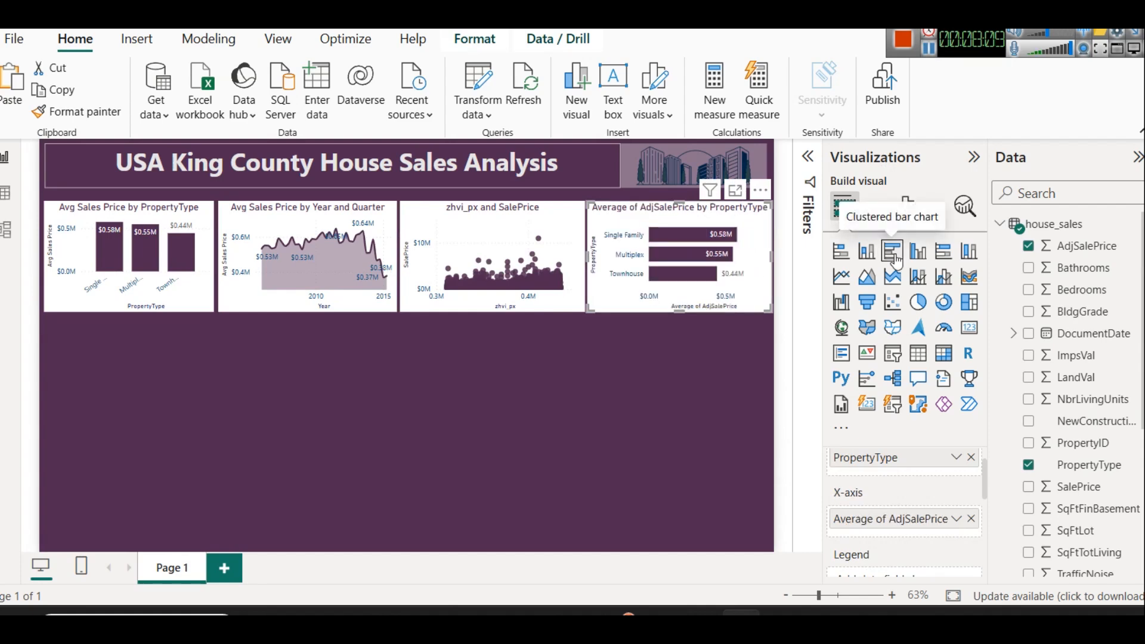
click(971, 457)
scroll(1107, 446, down, 4)
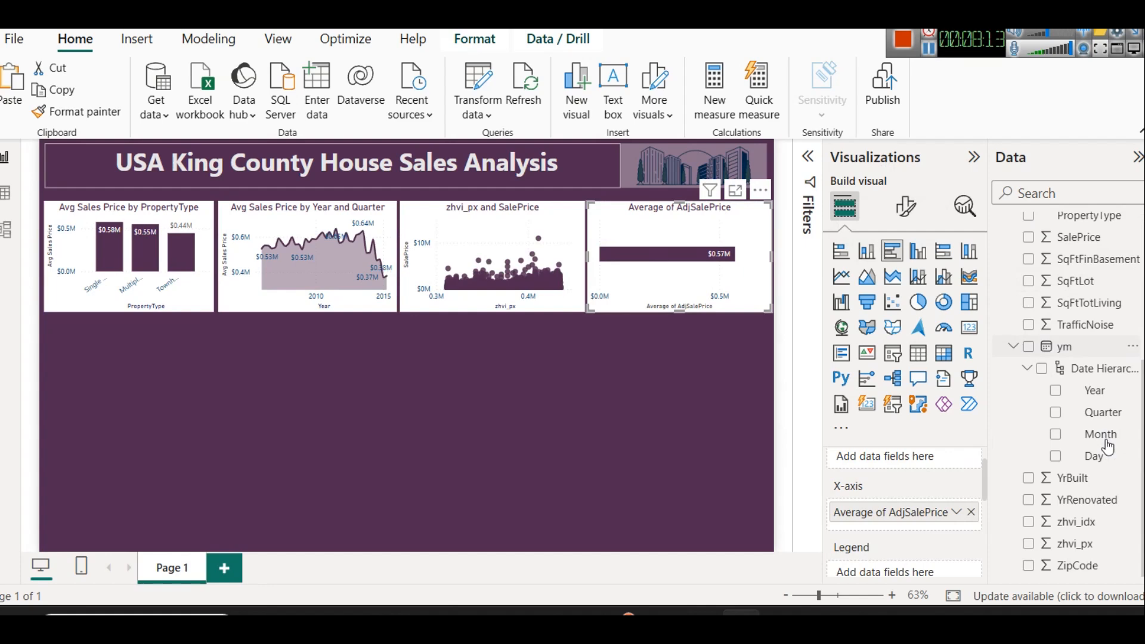
scroll(1074, 475, up, 1)
scroll(1073, 474, up, 2)
drag(1081, 356, 861, 452)
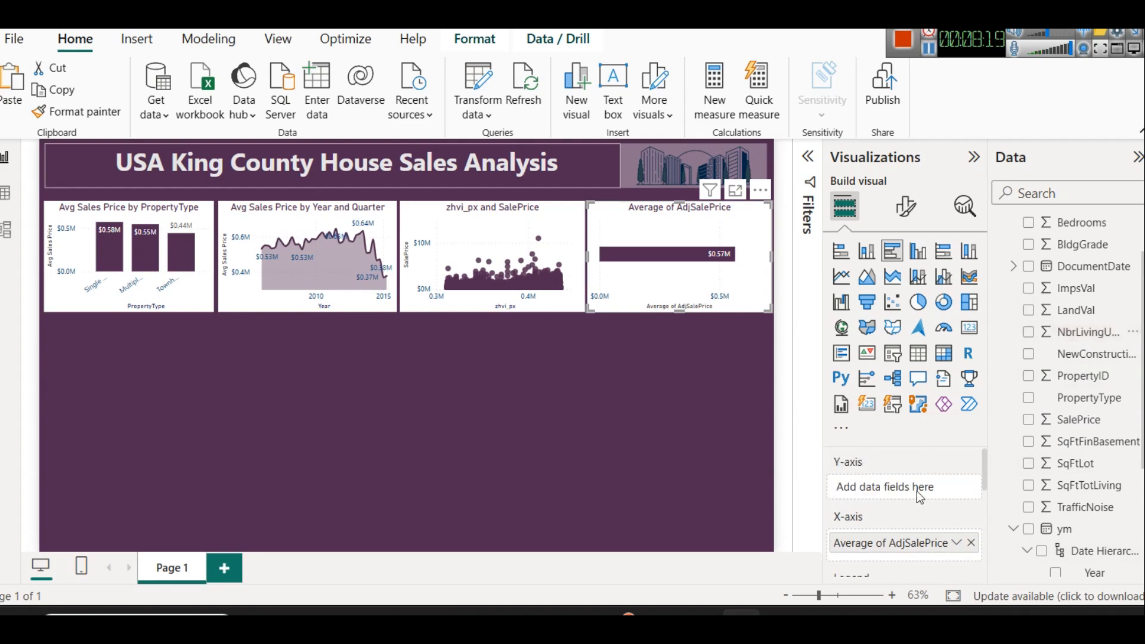
drag(1080, 332, 928, 491)
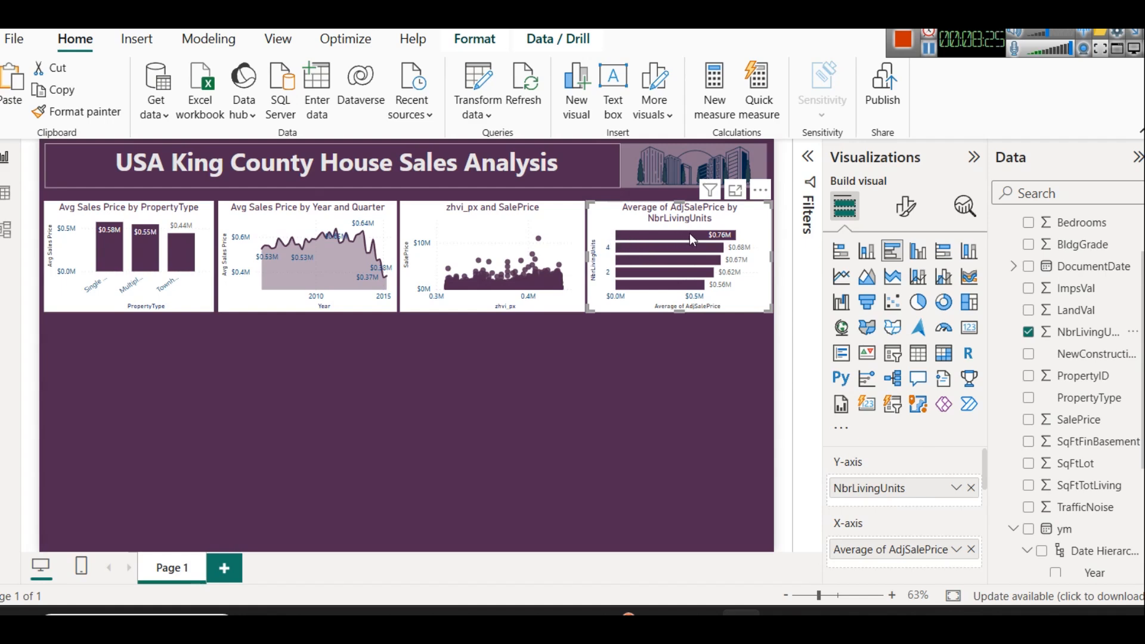
Rename the bar chart's X-axis field for this visual as Avg Sales Price.
mouse_move(691, 239)
mouse_move(645, 293)
mouse_move(664, 245)
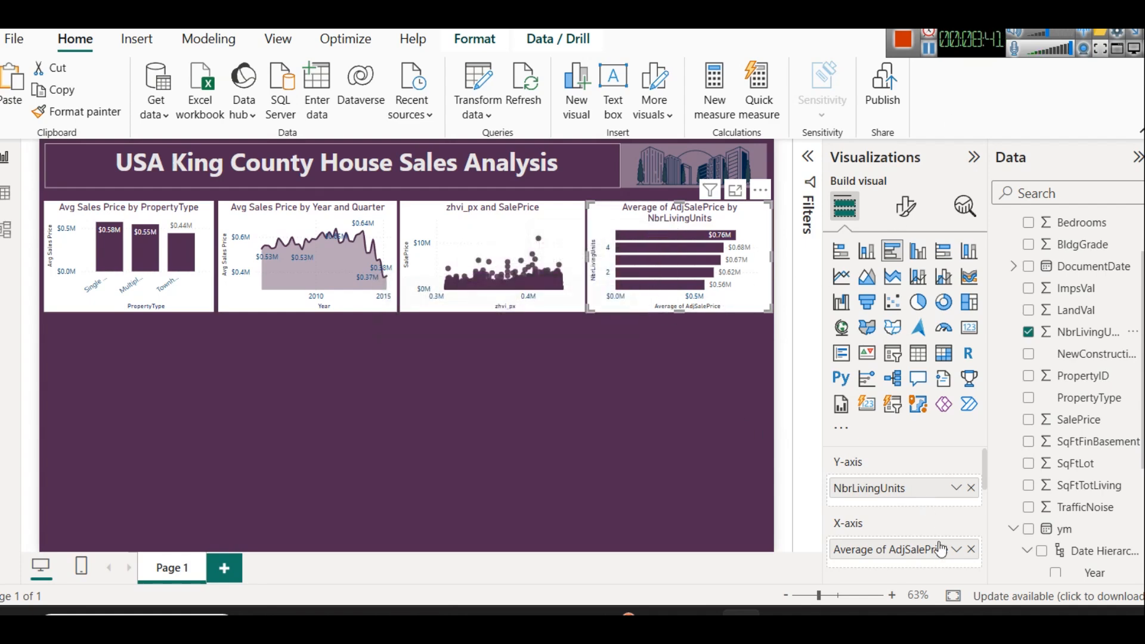
click(956, 550)
click(1019, 279)
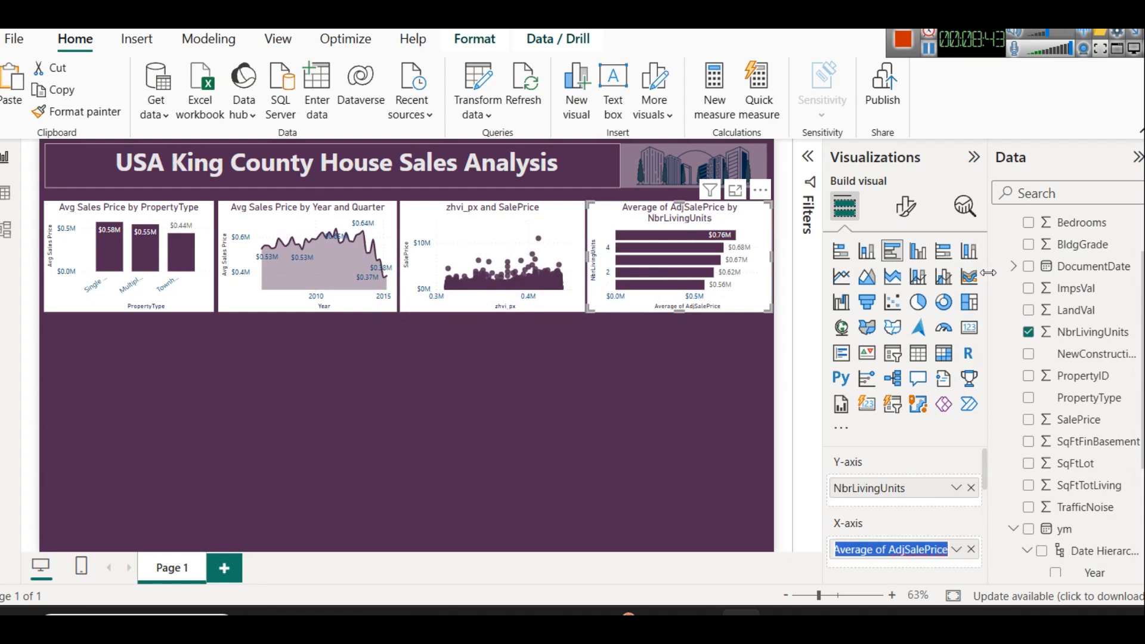
text(Av)
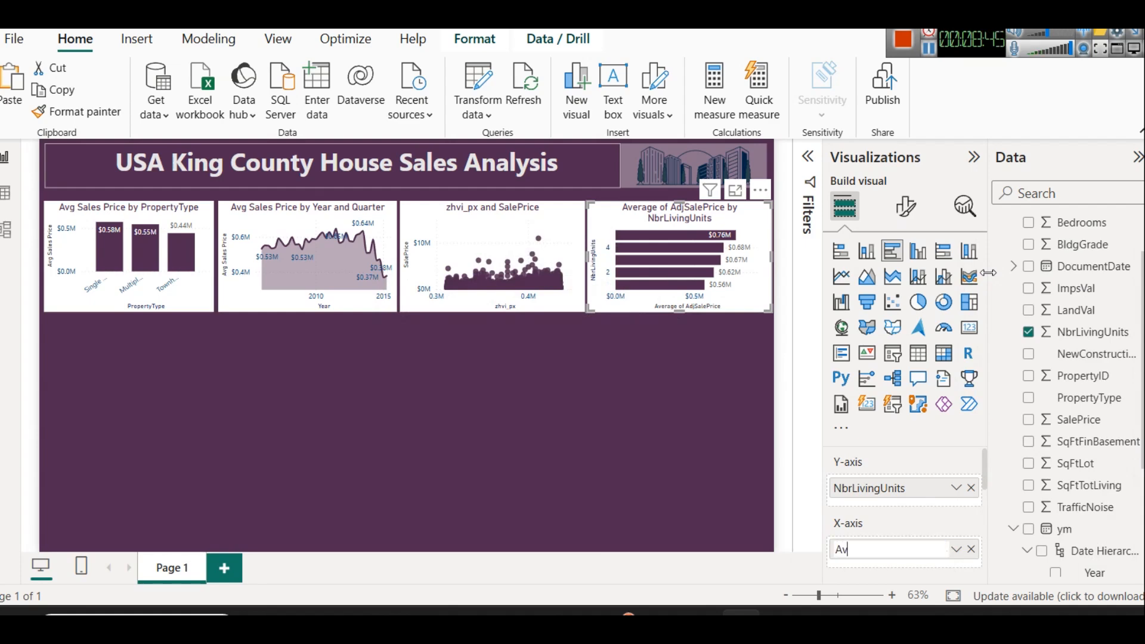
text(g Sales Price)
key(Return)
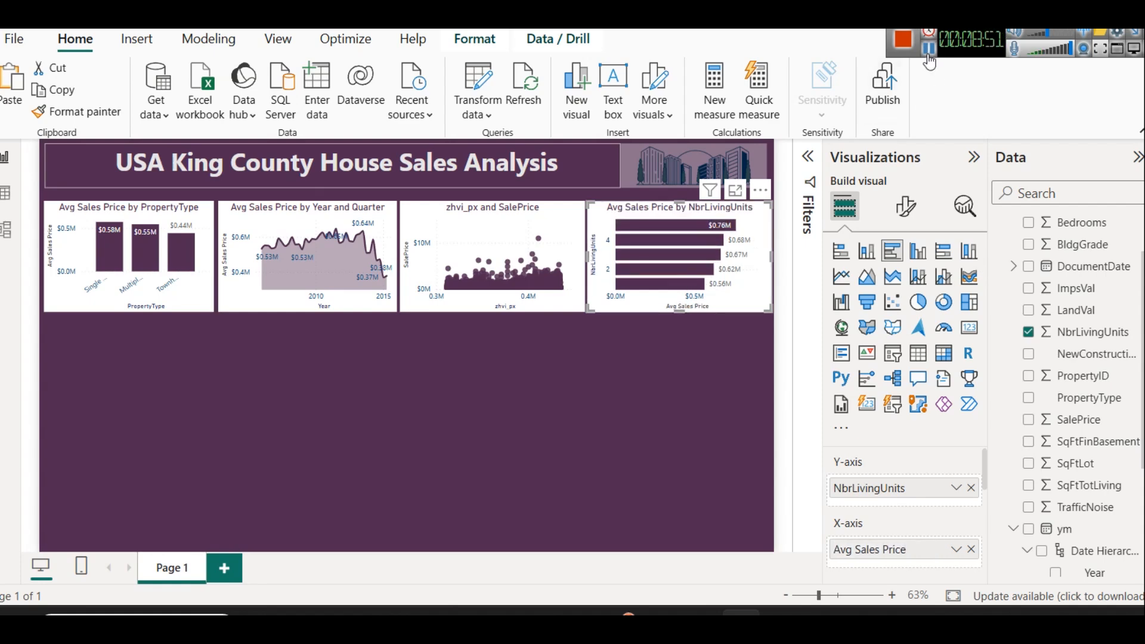
Open conditional formatting for the bar color of the Avg Sales Price by NbrLivingUnits chart and choose the Gradient format style.
click(758, 221)
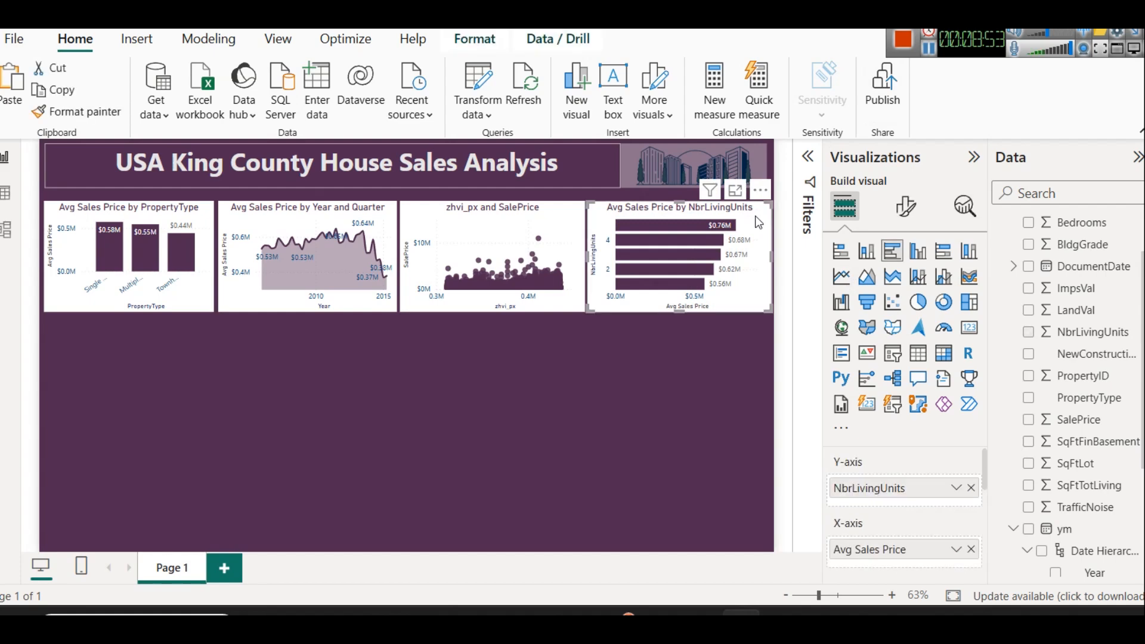
click(906, 207)
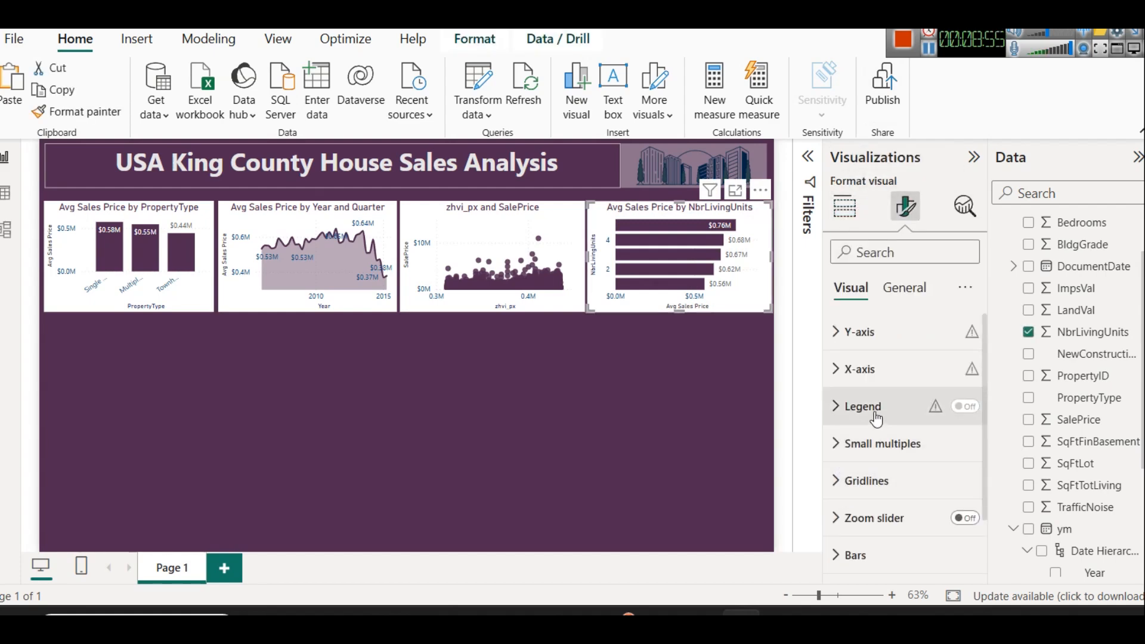
scroll(875, 417, down, 2)
click(864, 483)
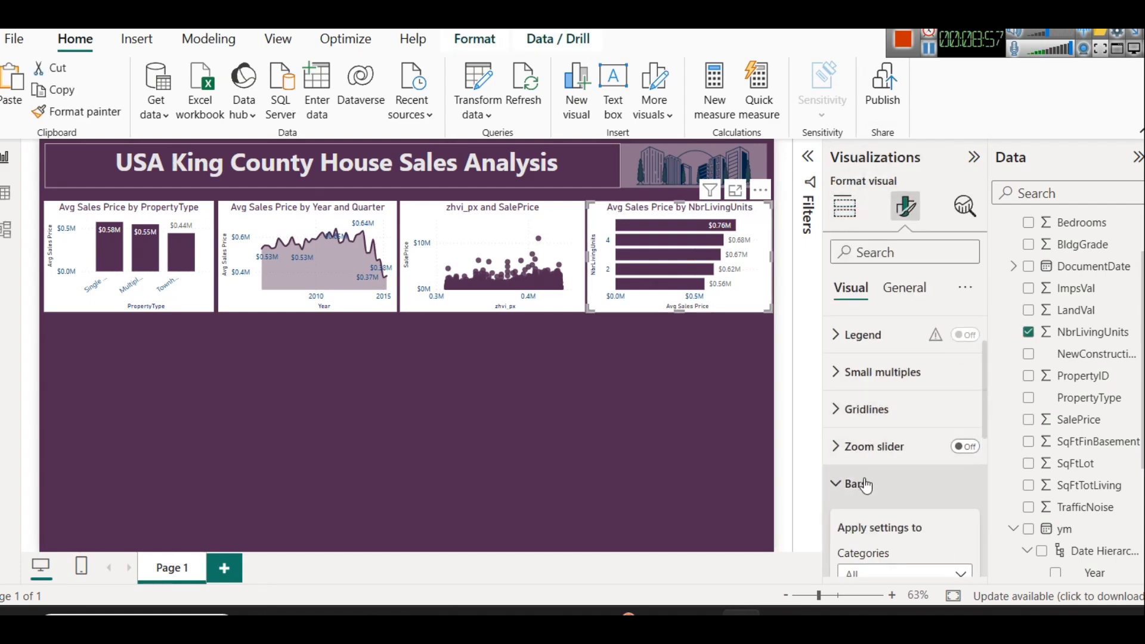
scroll(865, 483, down, 2)
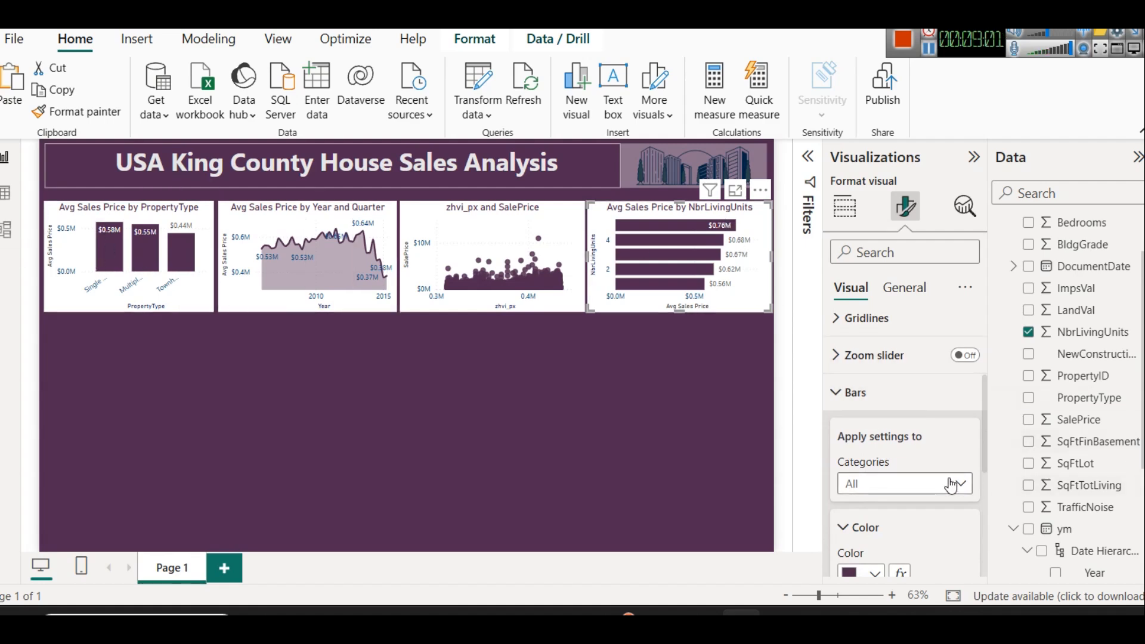
scroll(920, 527, down, 2)
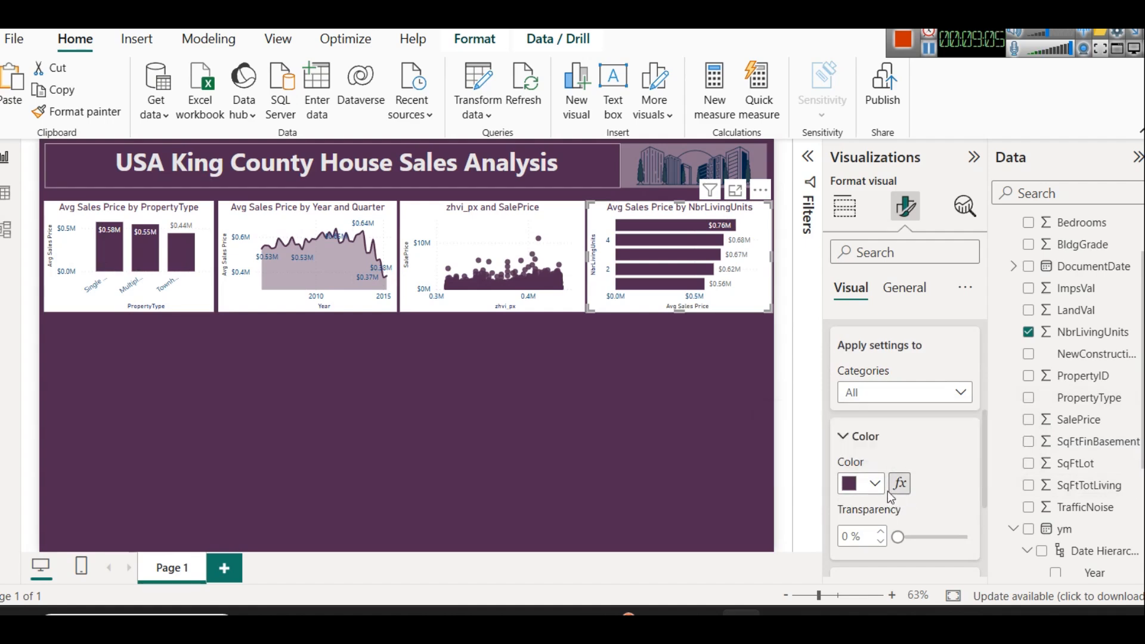
click(899, 486)
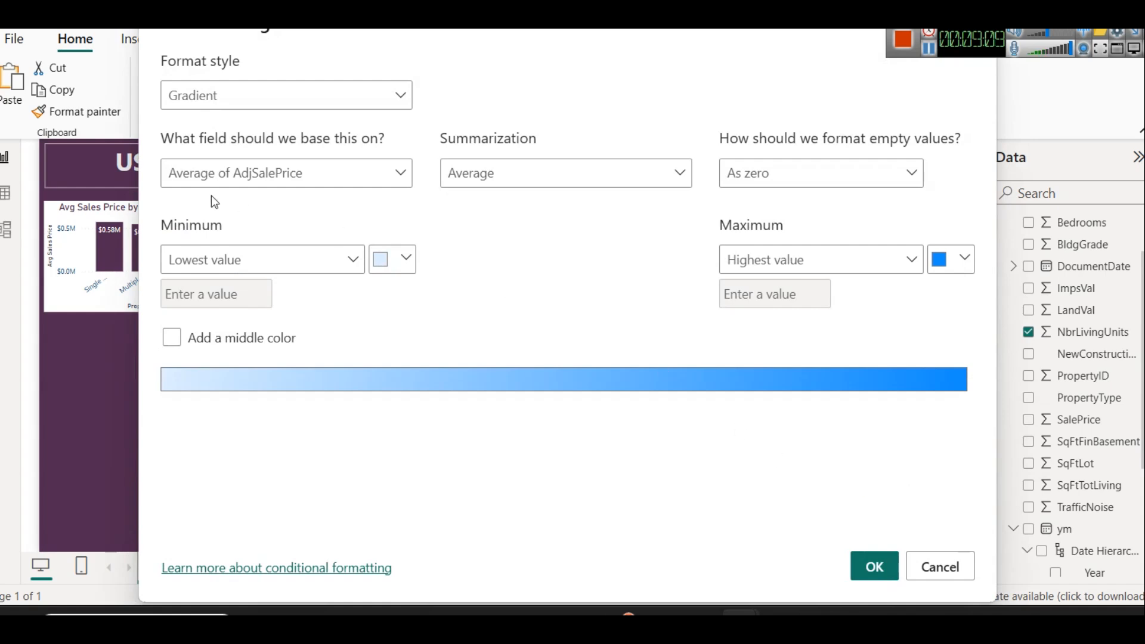
click(241, 100)
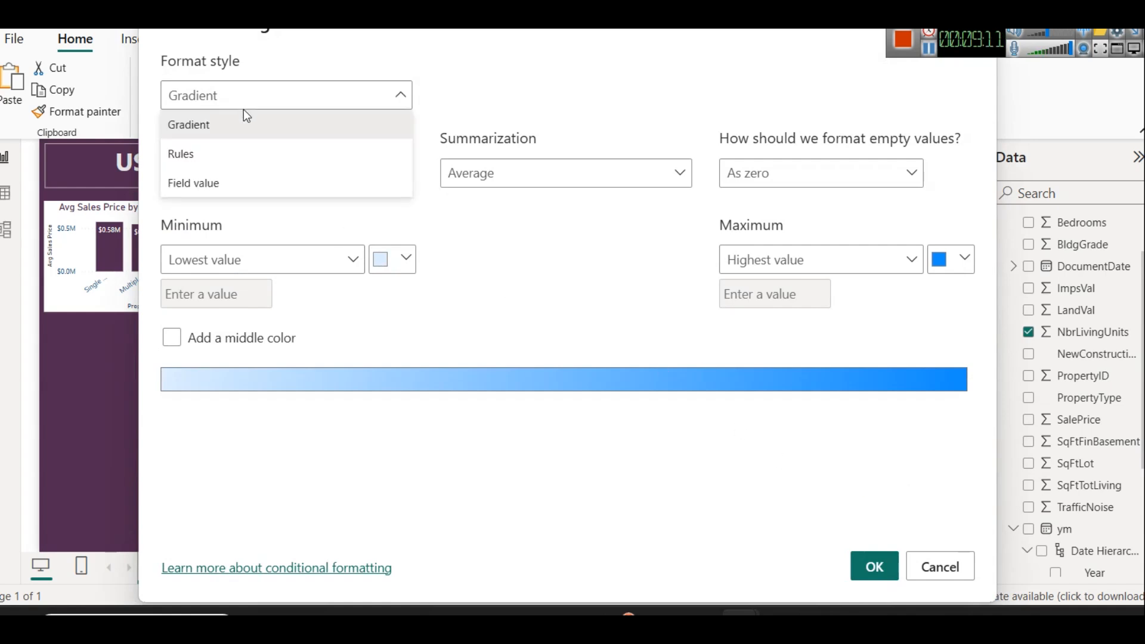
click(243, 114)
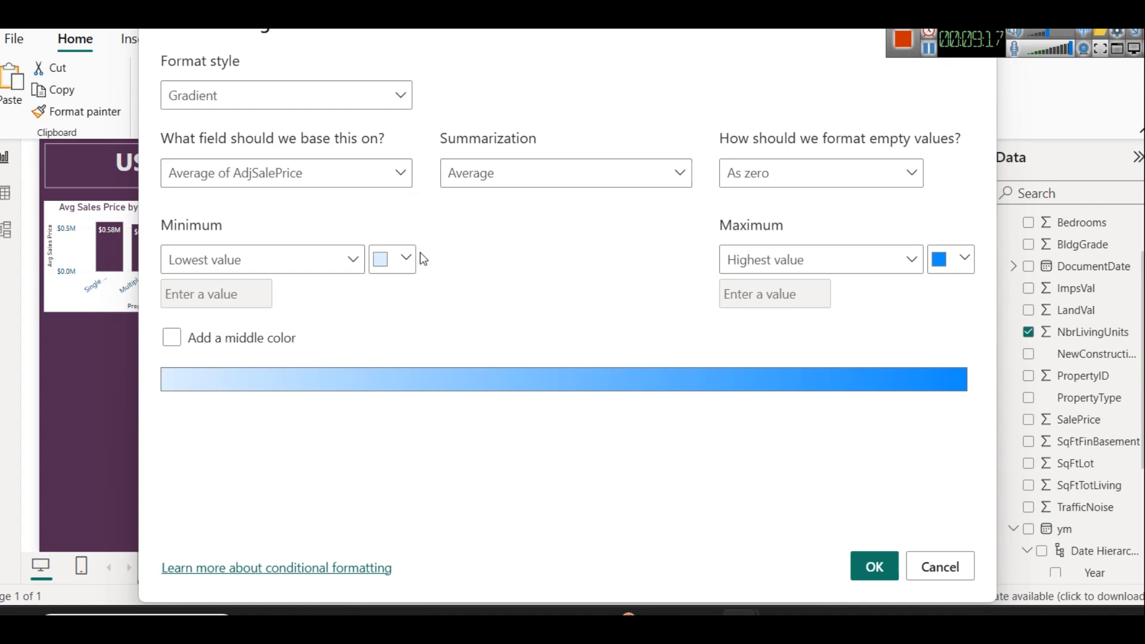
Set the bar gradient to light purple for the lowest value and the darkest purple for the highest value, and apply it.
click(388, 261)
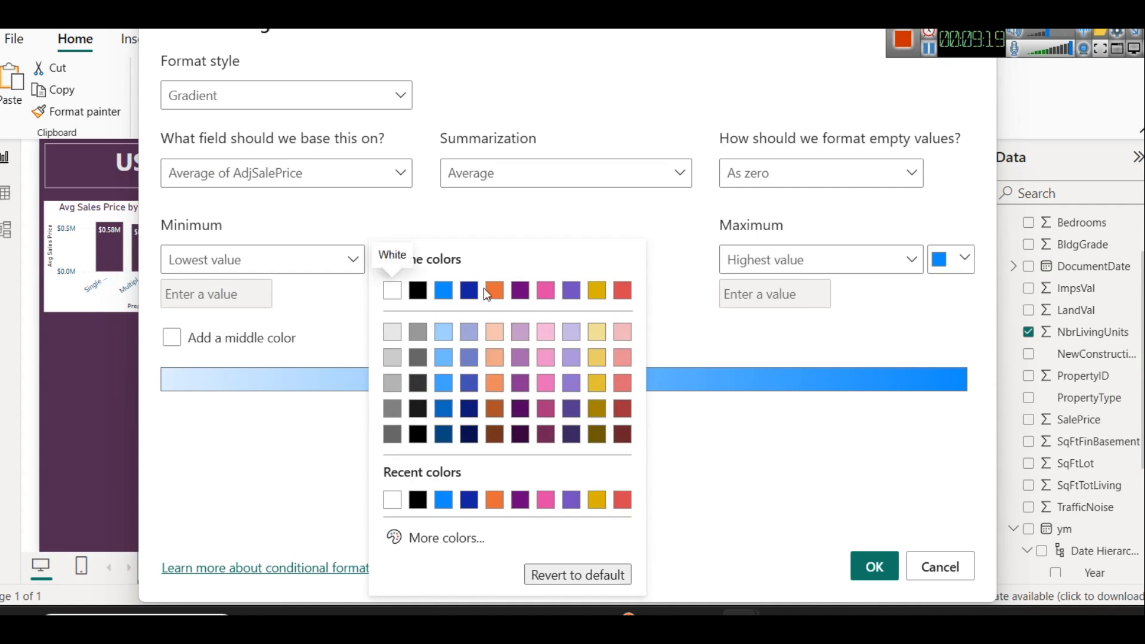
click(516, 336)
click(933, 269)
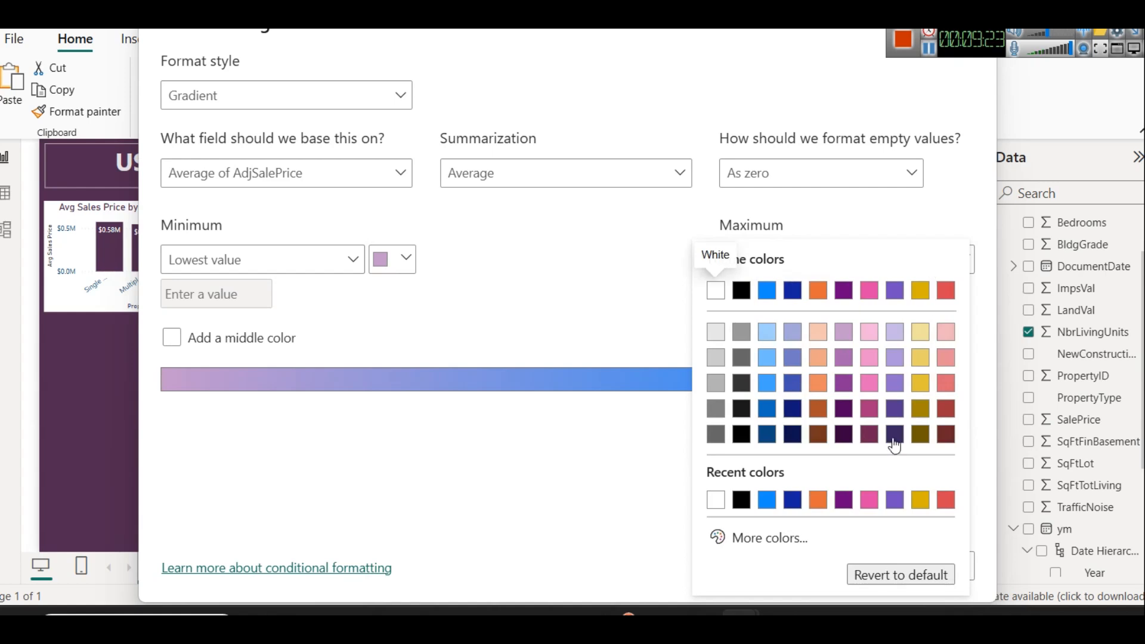
click(845, 435)
click(873, 566)
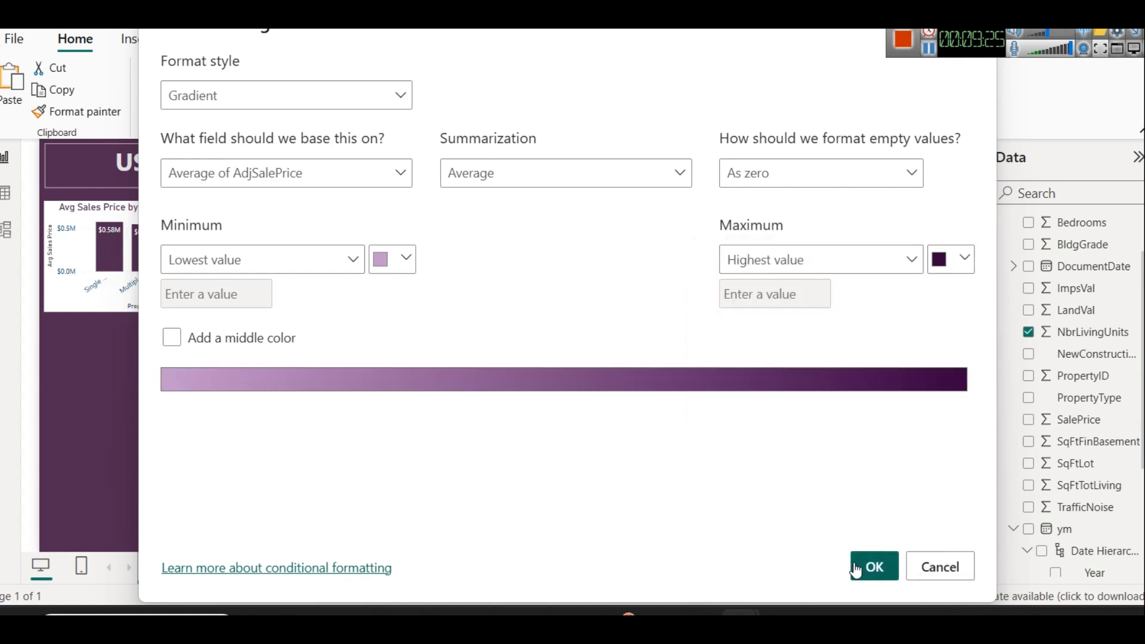
click(680, 369)
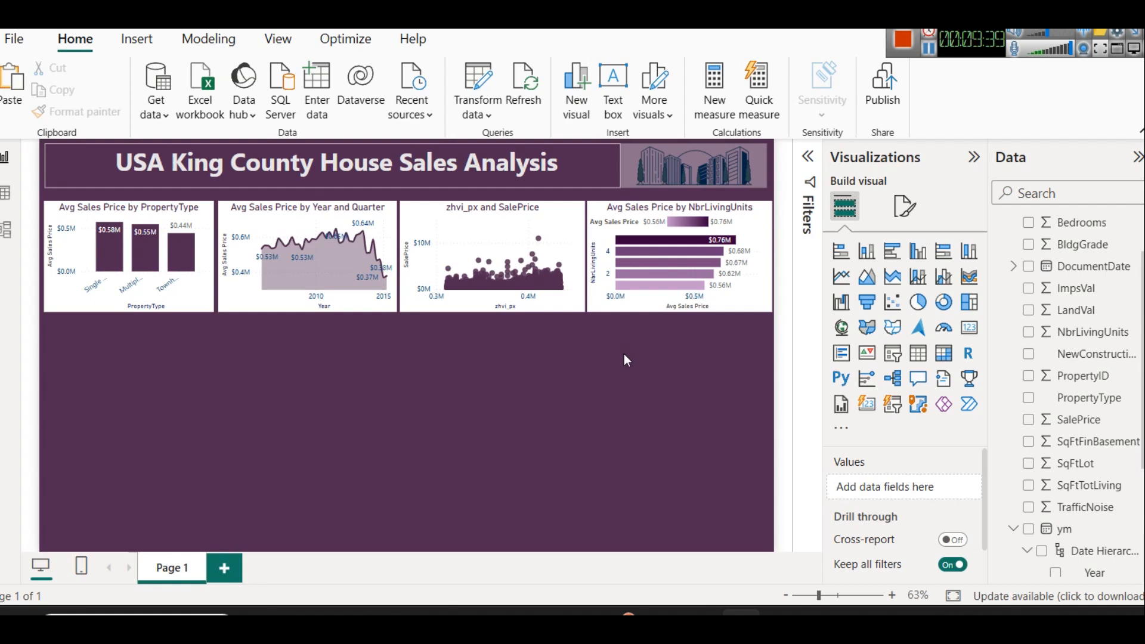
Add a trend line to the zhvi_px and SalePrice scatter chart and color it light orange.
mouse_move(688, 243)
click(464, 241)
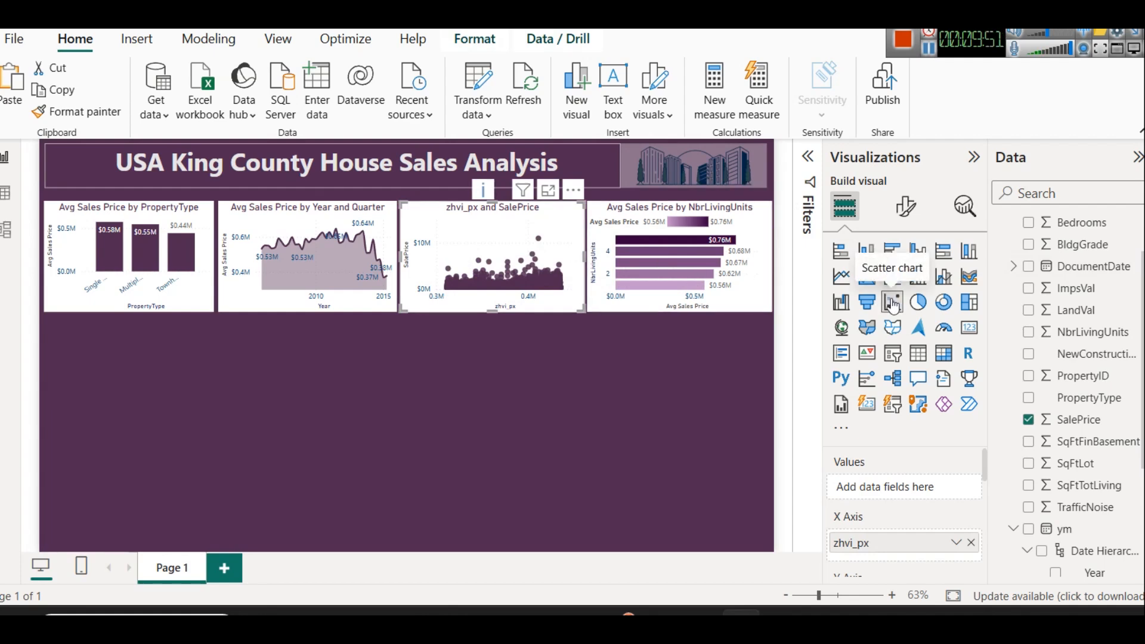
click(960, 219)
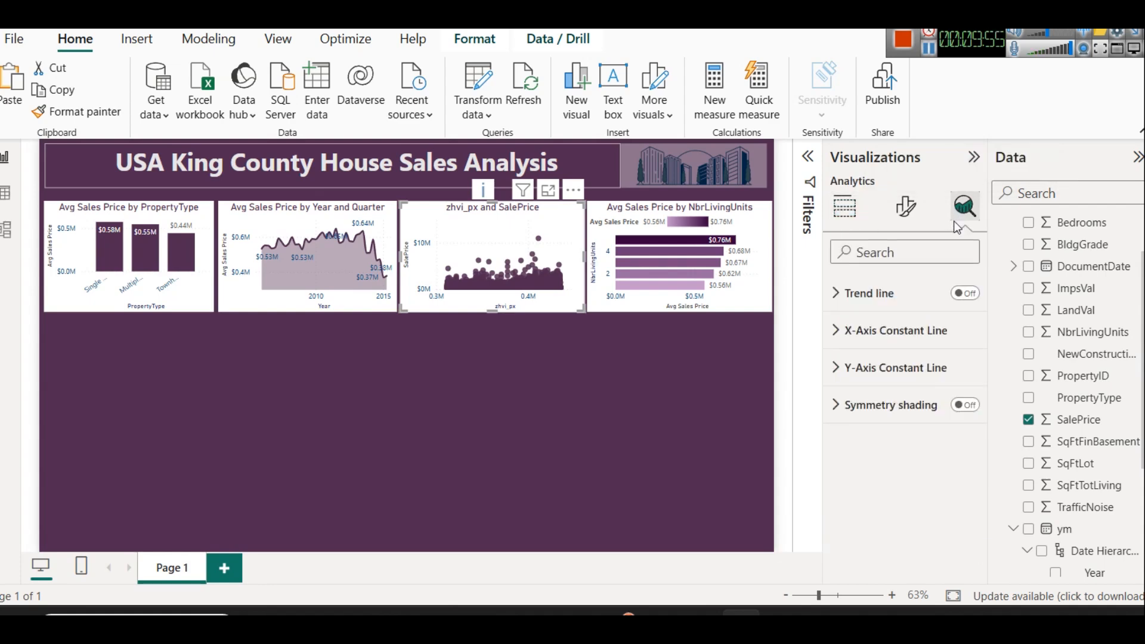
click(954, 295)
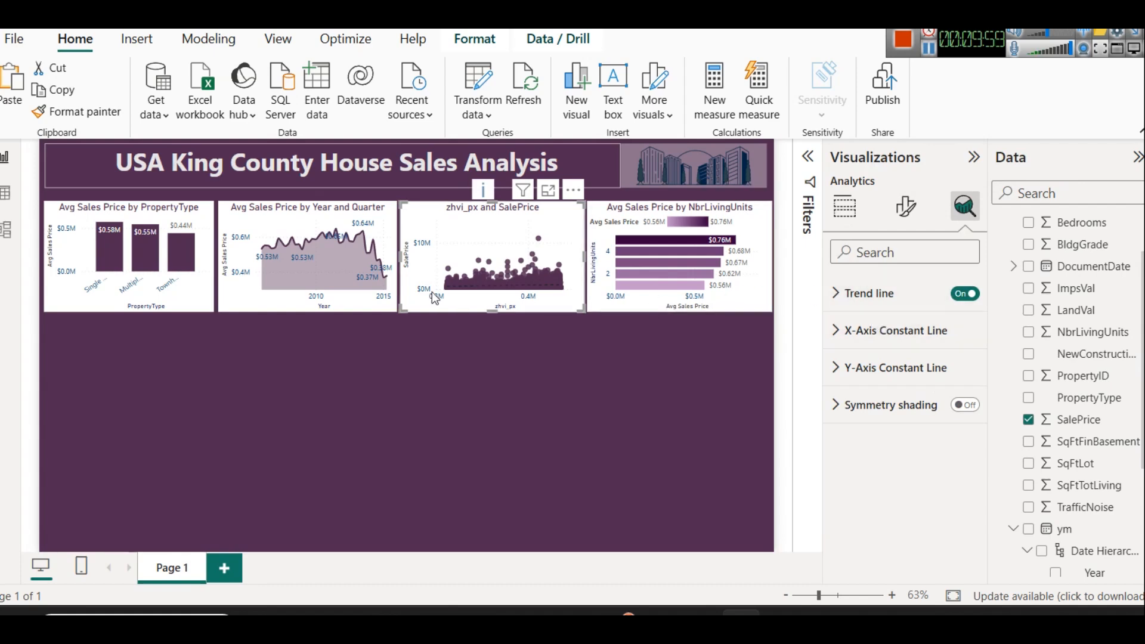
click(871, 293)
click(874, 355)
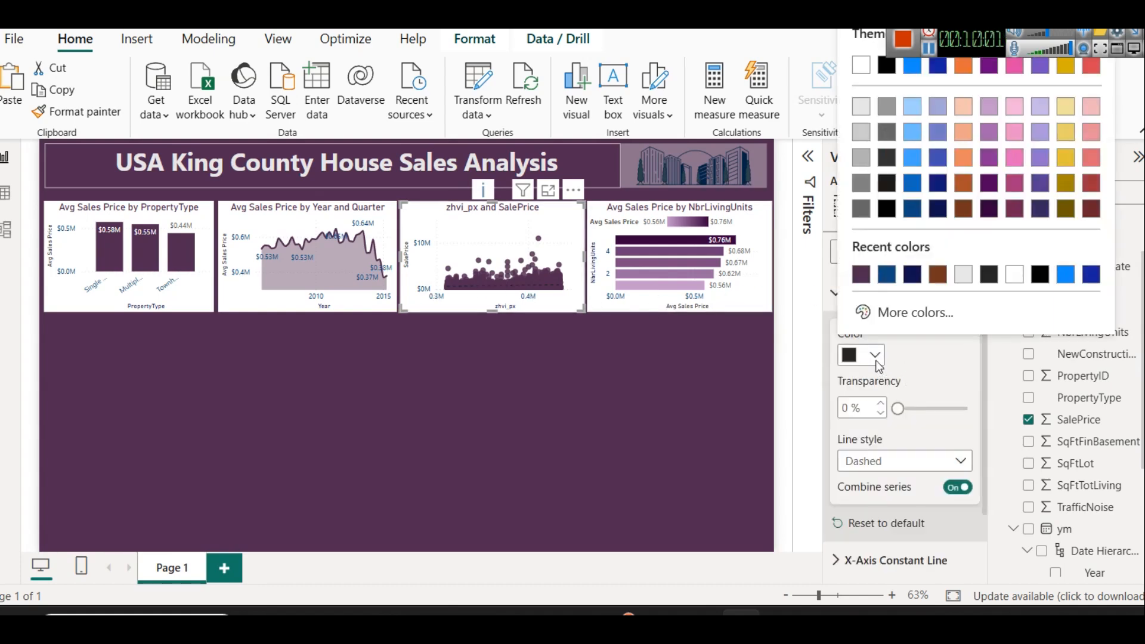
click(958, 112)
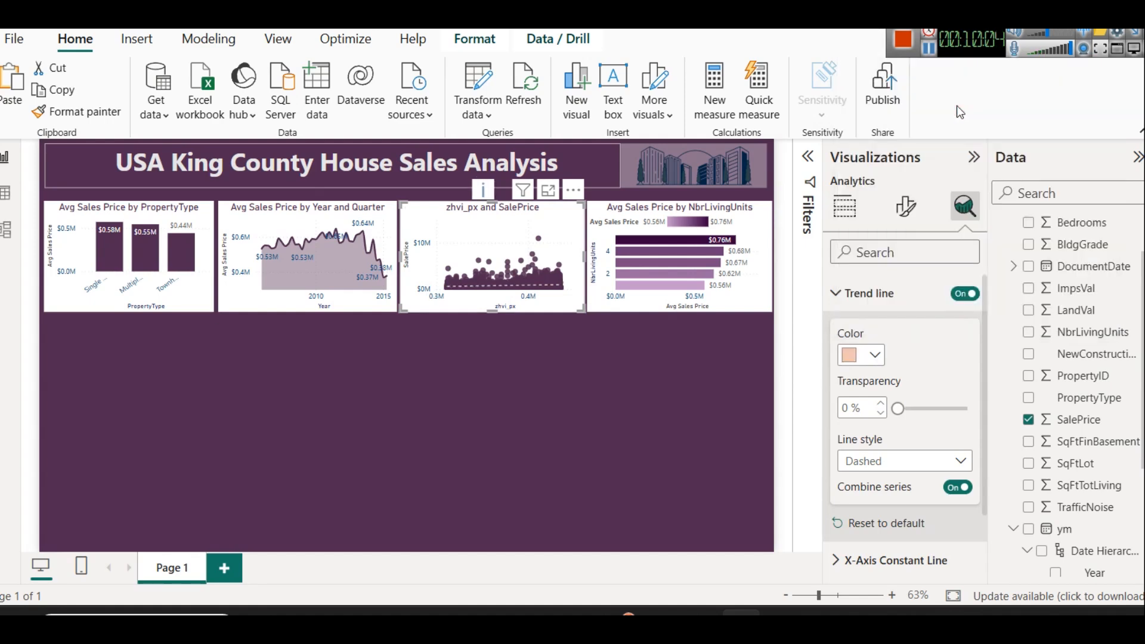
click(528, 402)
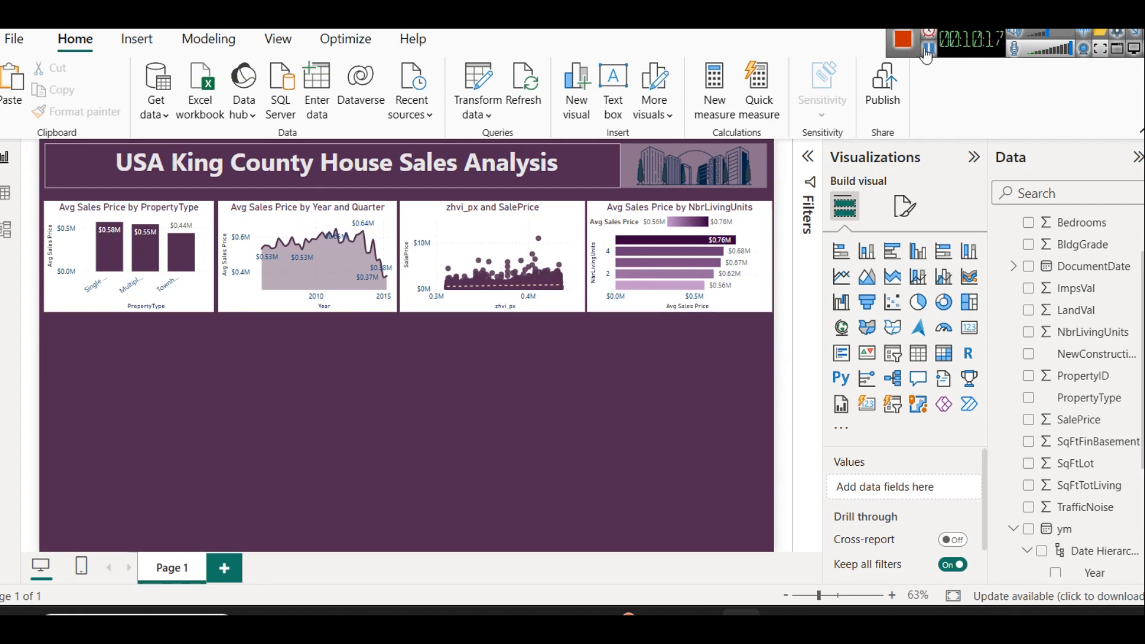
Check SqFtLot's description on the Kaggle page, return to Power BI, and place a copy of the scatter chart below the PropertyType chart.
key(alt+Tab)
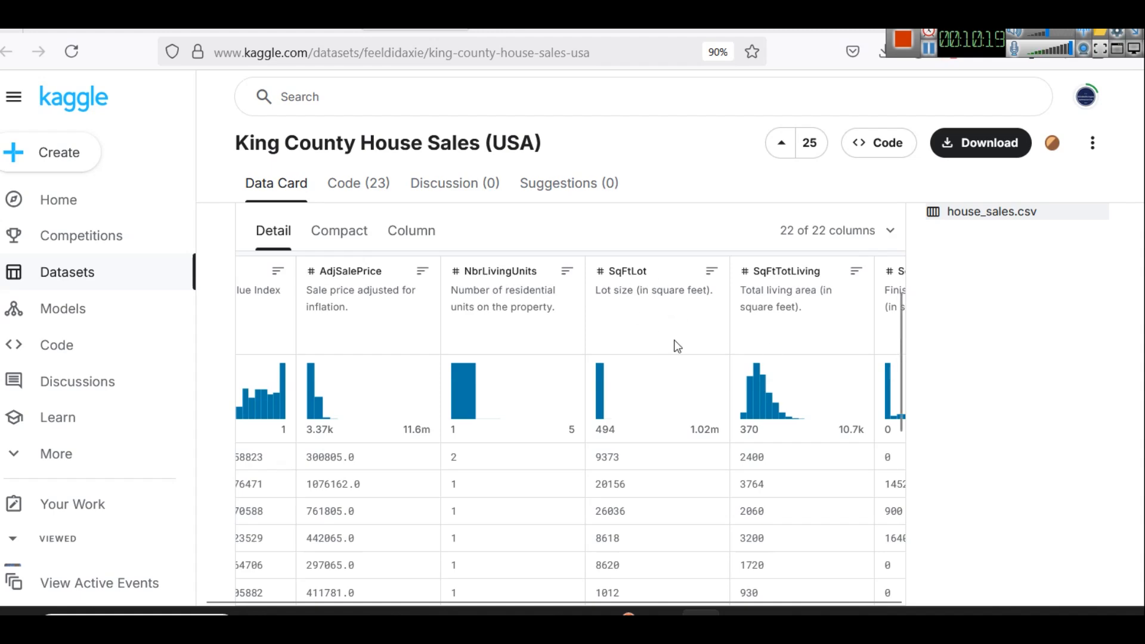
key(alt+Tab)
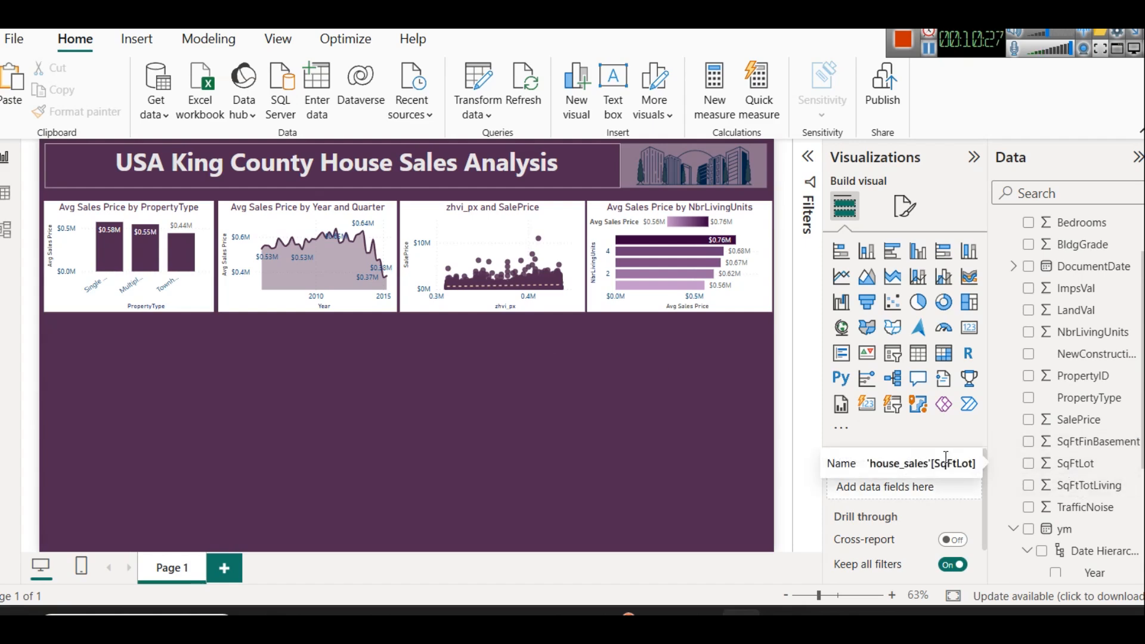
click(470, 228)
key(ctrl+c)
key(ctrl+v)
drag(471, 230, 91, 348)
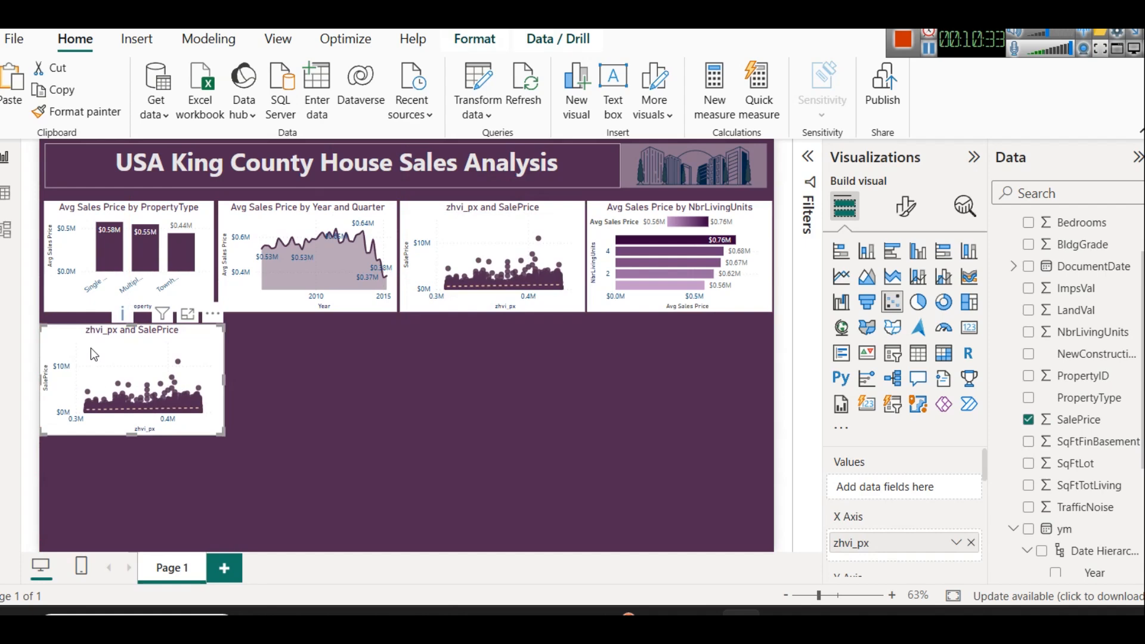
Narrow the copied scatter chart to the PropertyType chart's width and nudge it up closer beneath that chart.
drag(211, 372, 213, 381)
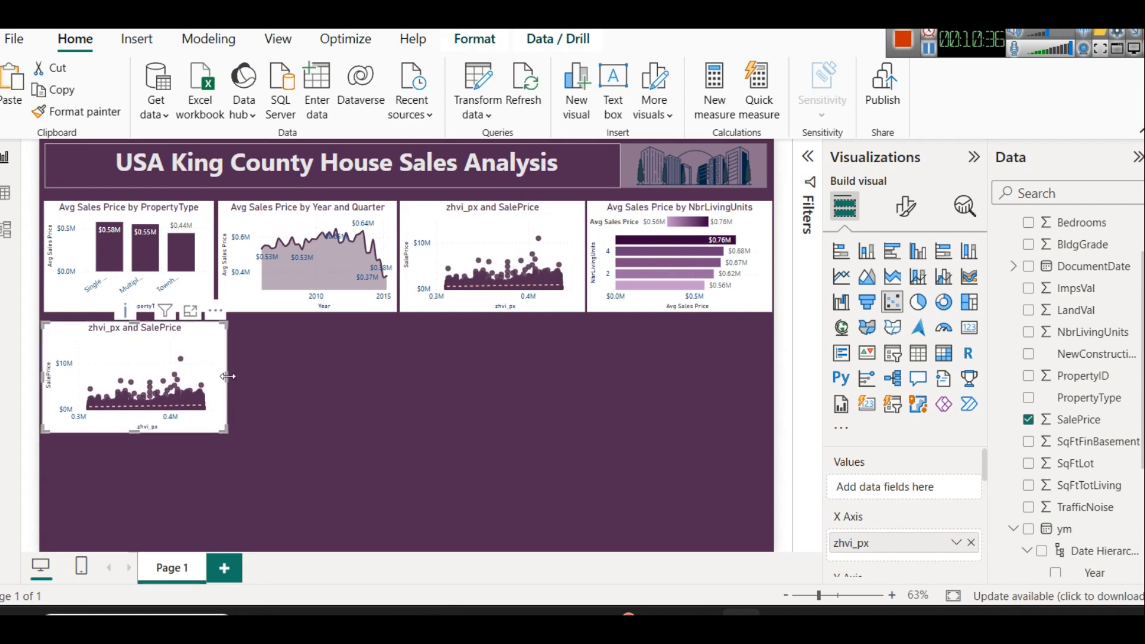
click(280, 380)
click(177, 337)
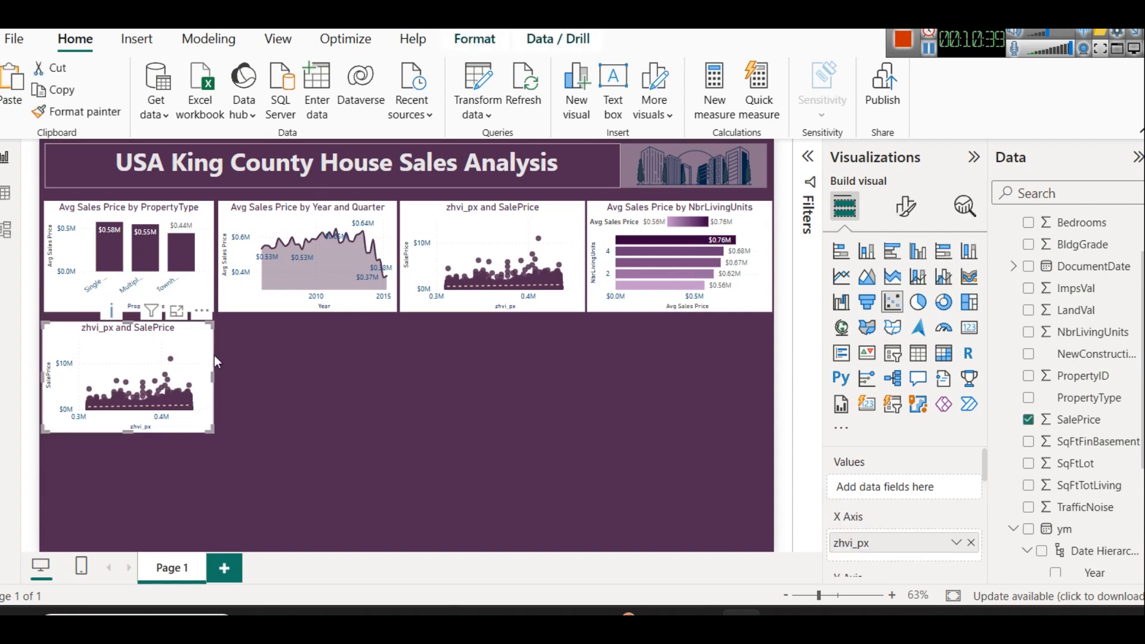
key(Up)
key(Up)
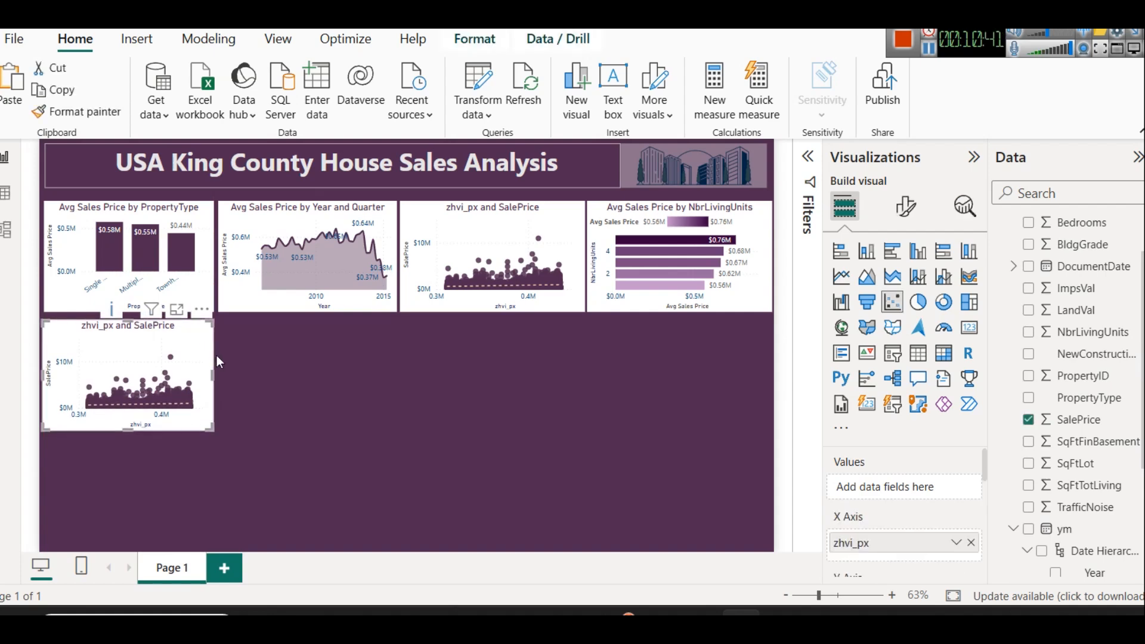
Replace zhvi_px with SqFtLot on the copied scatter chart's X-axis and set SqFtLot to Don't summarize.
scroll(947, 524, down, 3)
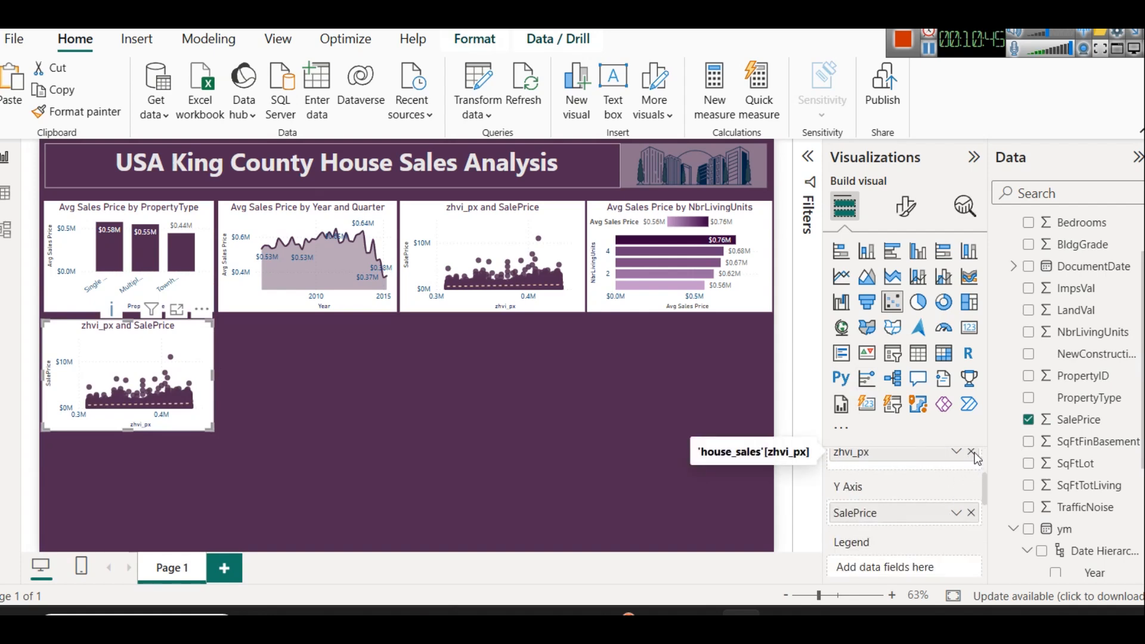
click(970, 451)
drag(1073, 464, 945, 505)
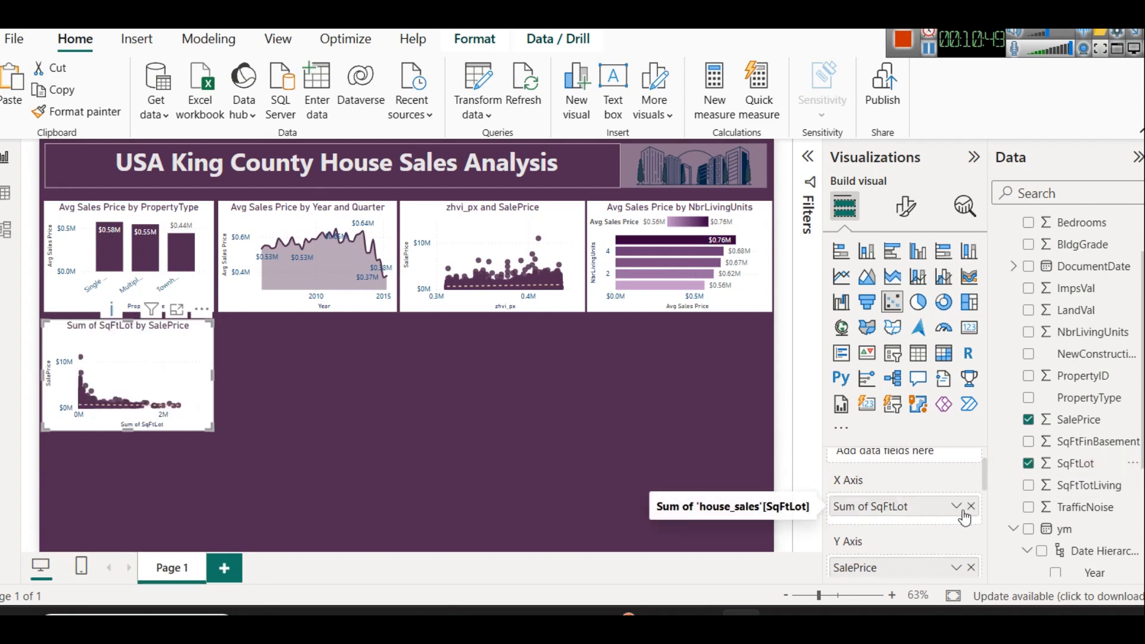
click(957, 506)
click(1037, 266)
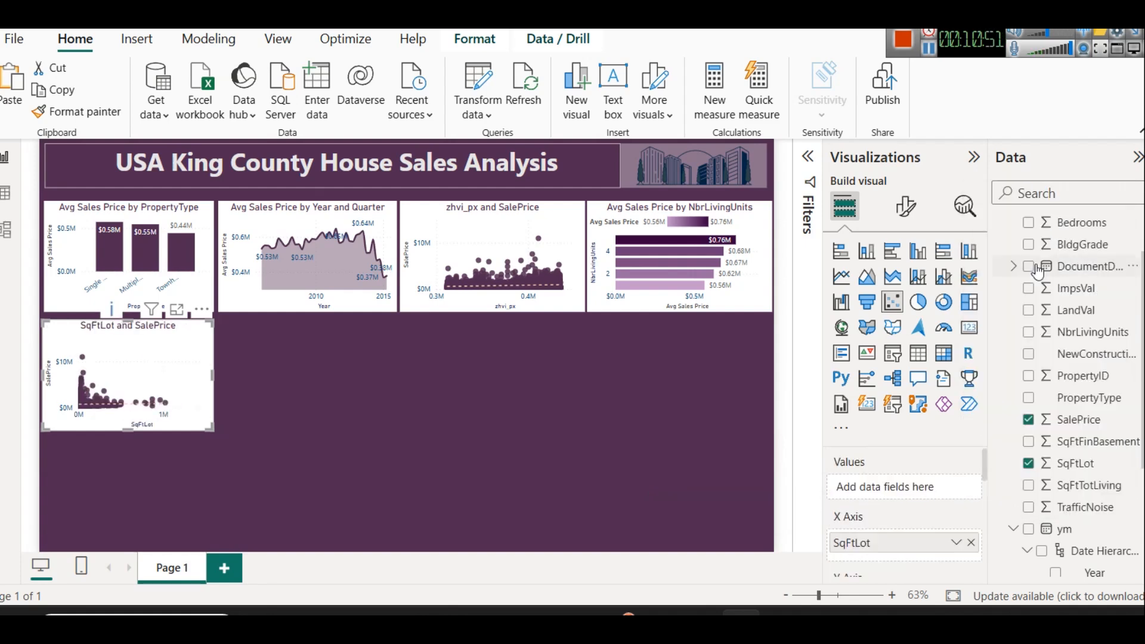
Replace SalePrice with AdjSalePrice, set to Don't summarize, on the copied scatter chart's Y-axis, and inspect the chart's points in focus mode.
scroll(925, 471, down, 3)
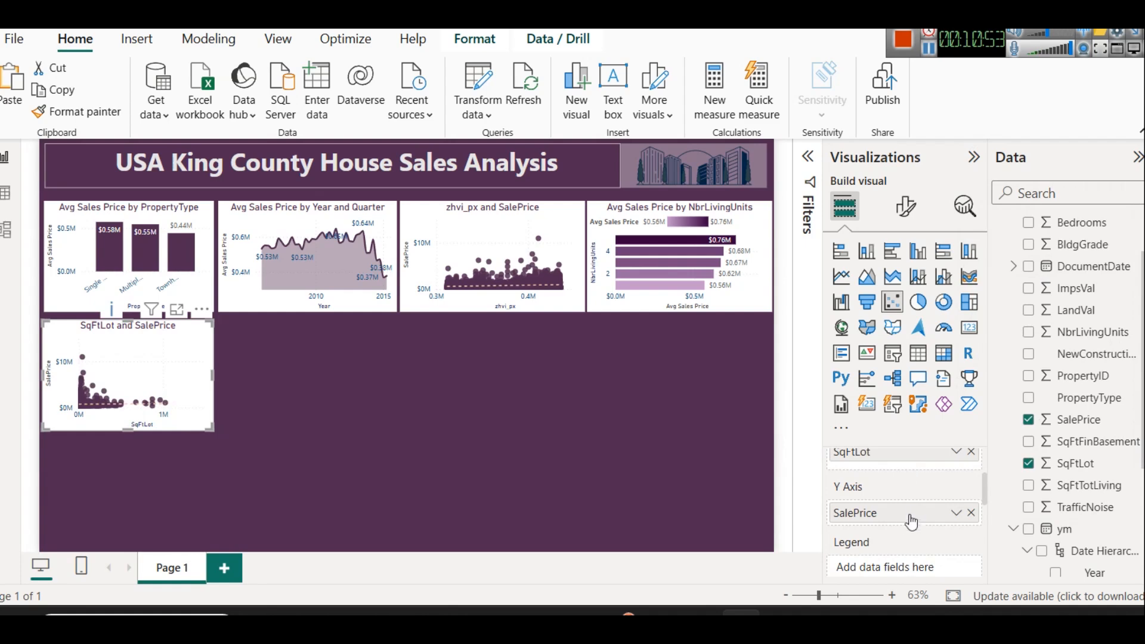
click(971, 513)
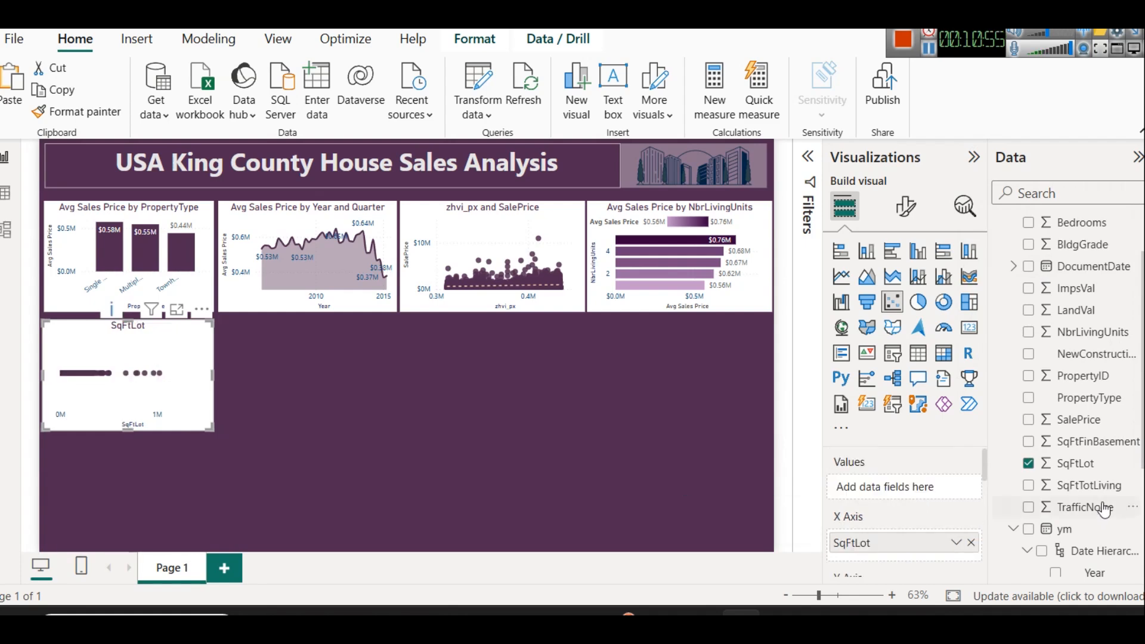
scroll(1097, 387, up, 2)
drag(1092, 247, 1100, 271)
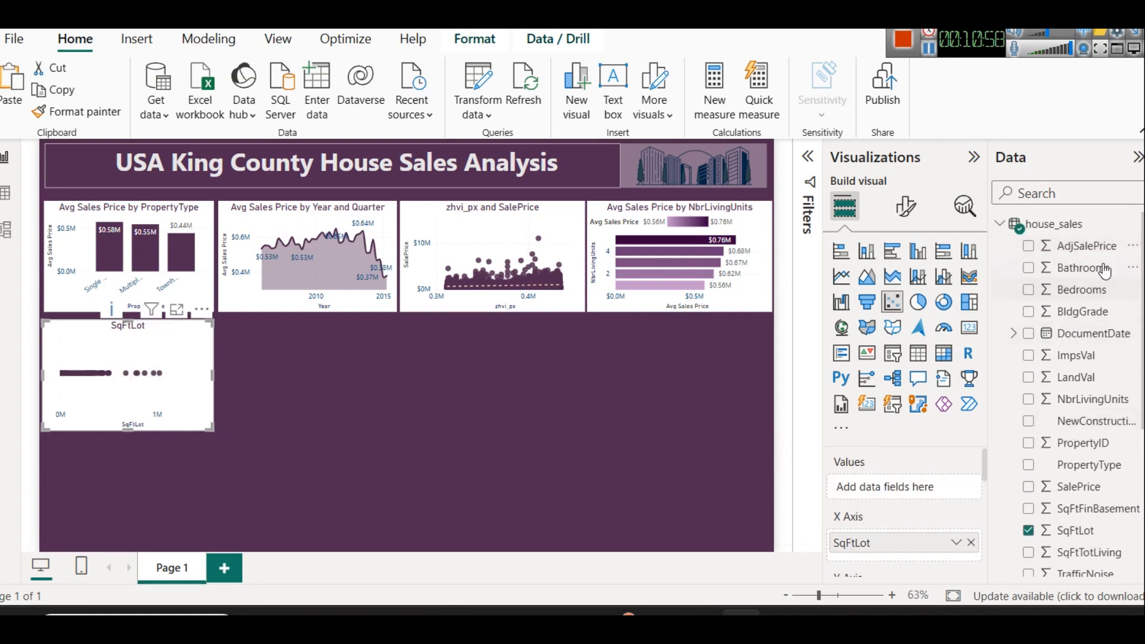
scroll(958, 500, down, 3)
drag(1109, 247, 925, 513)
click(956, 513)
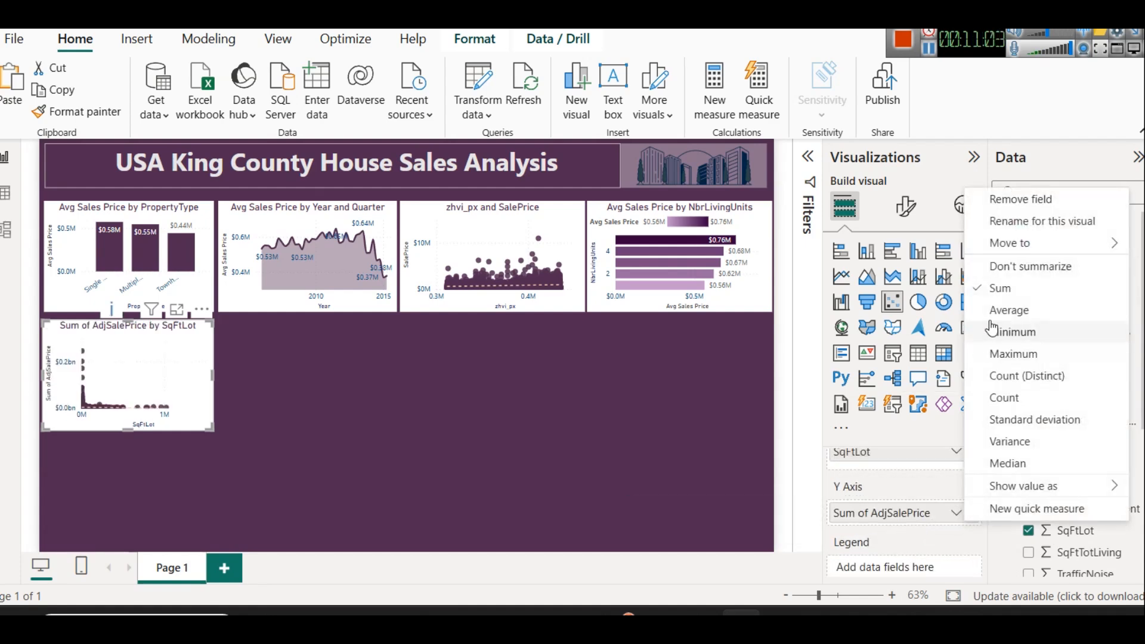
click(1007, 266)
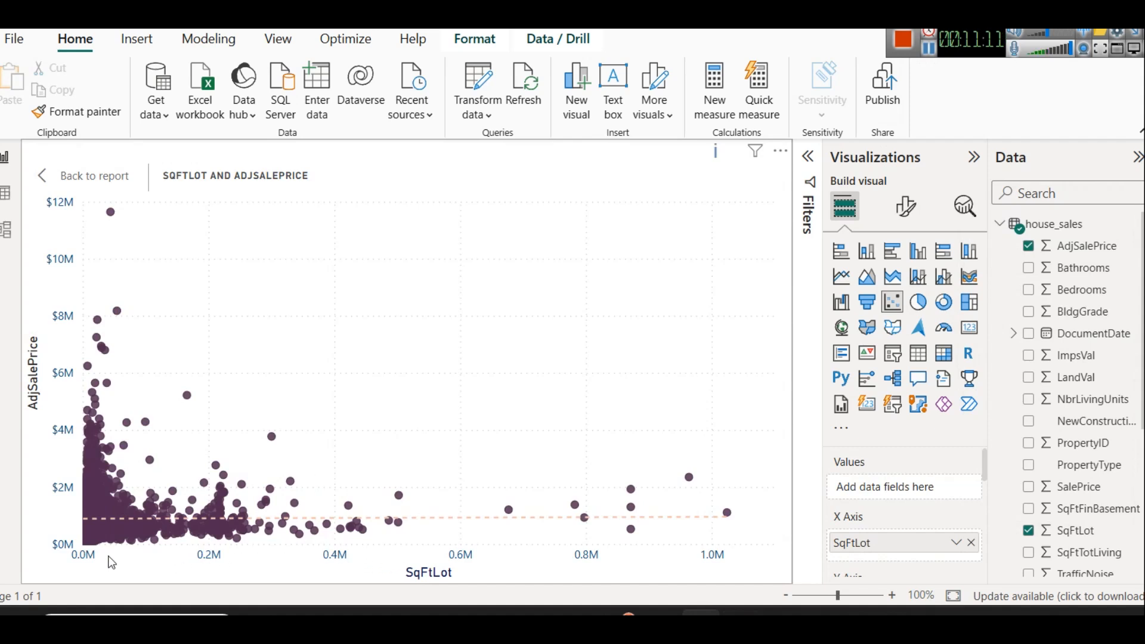
mouse_move(115, 538)
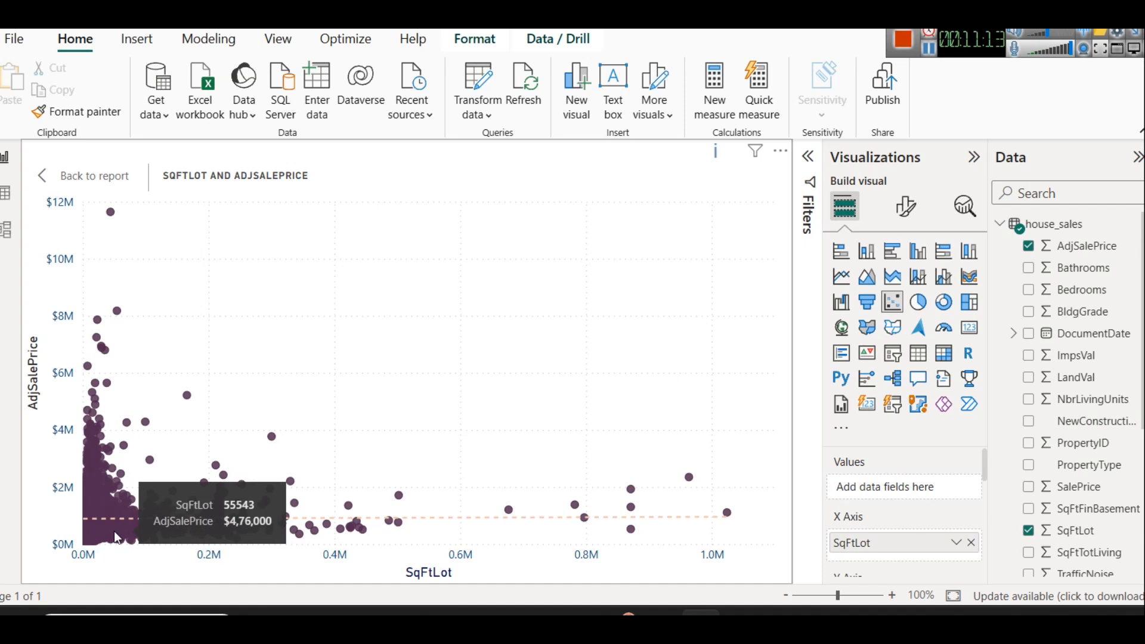
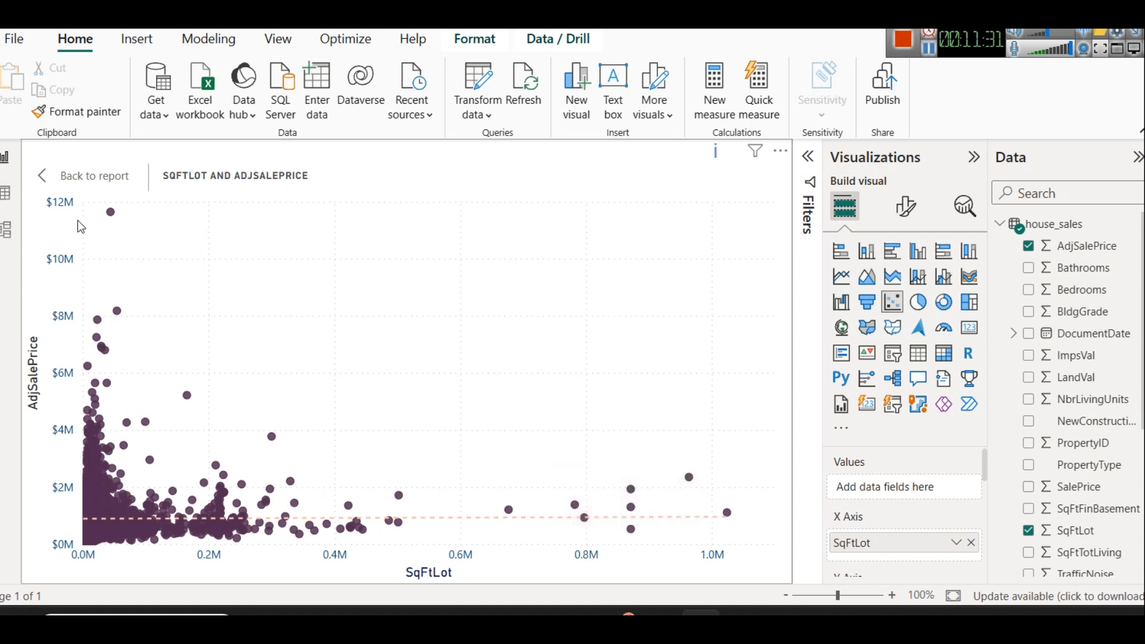
click(64, 177)
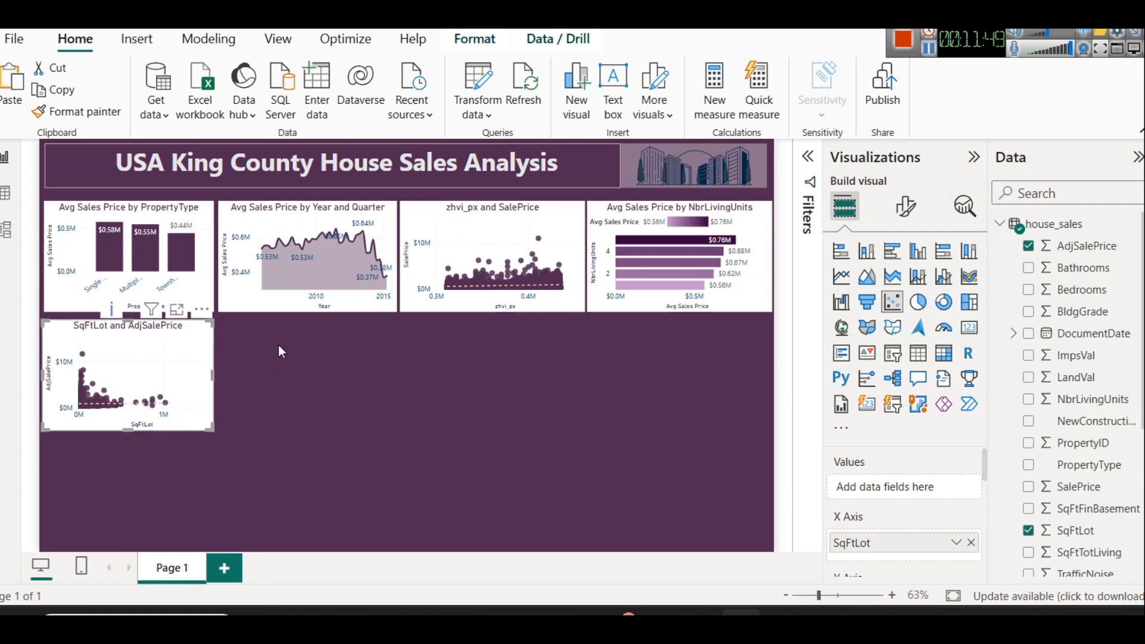
Turn on the zoom slider for the SqFtLot and AdjSalePrice scatter chart and limit it to the X-axis.
click(905, 206)
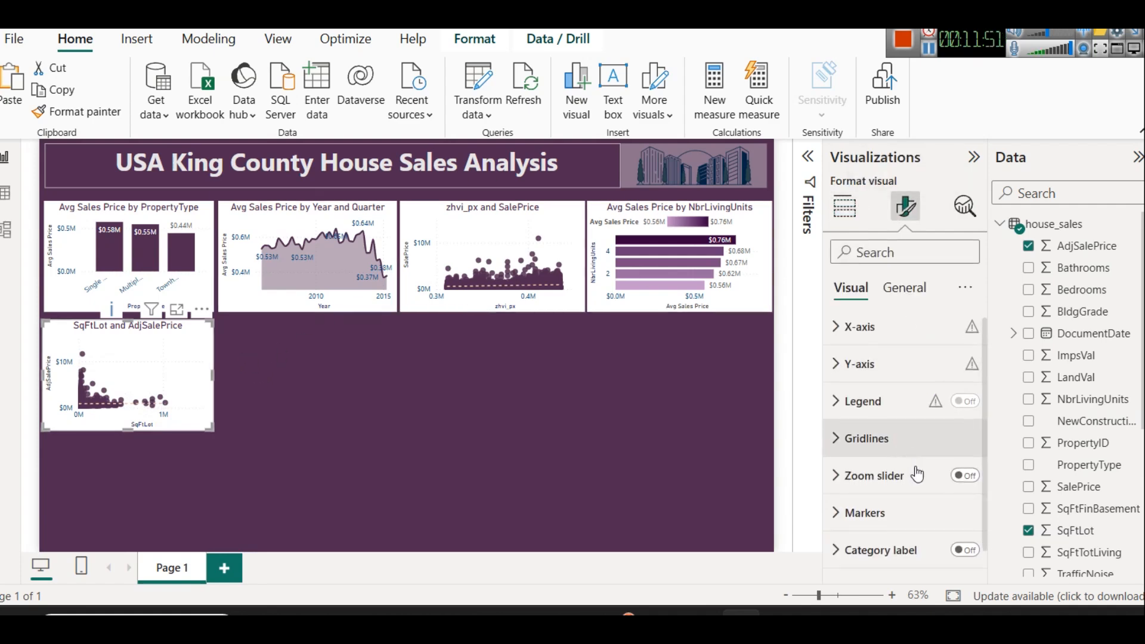
scroll(909, 465, down, 1)
click(963, 447)
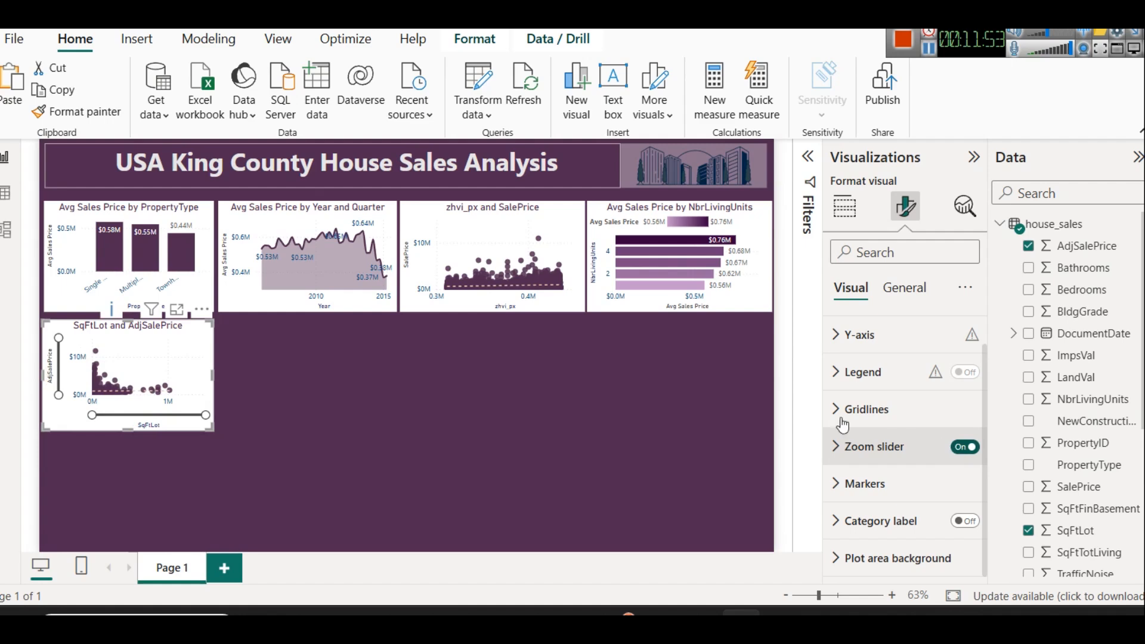
click(873, 447)
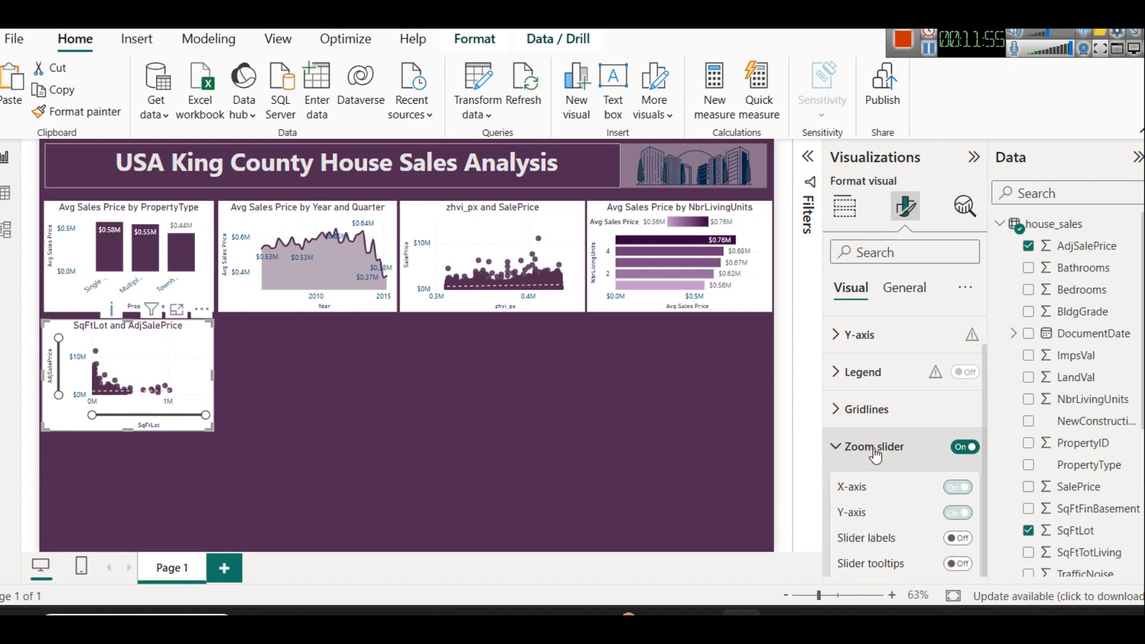
scroll(903, 505, down, 3)
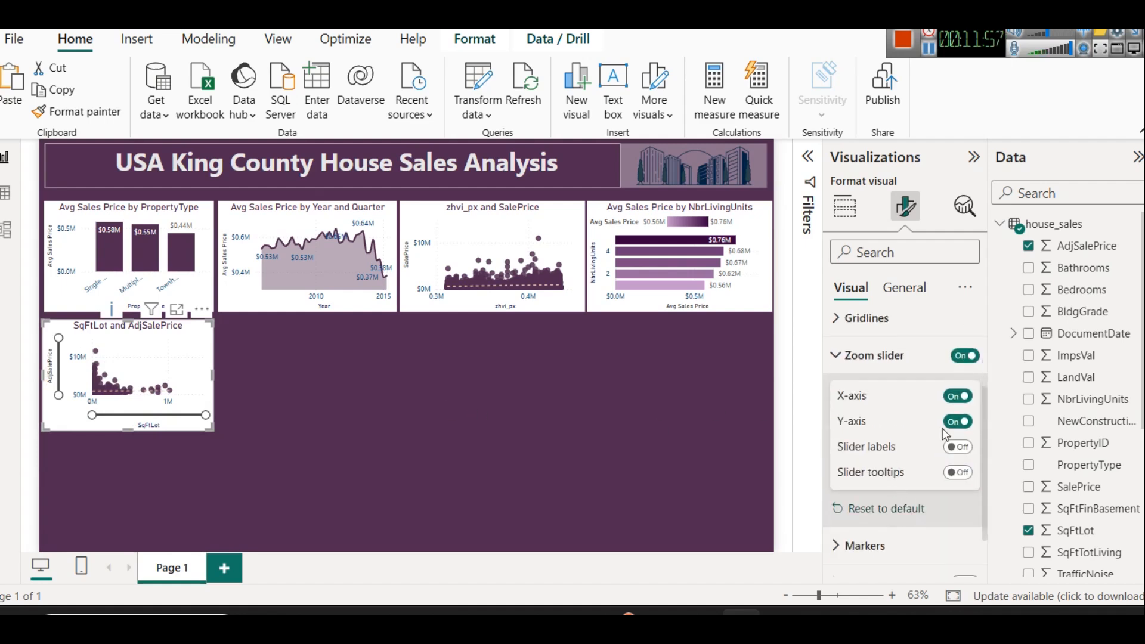
click(957, 422)
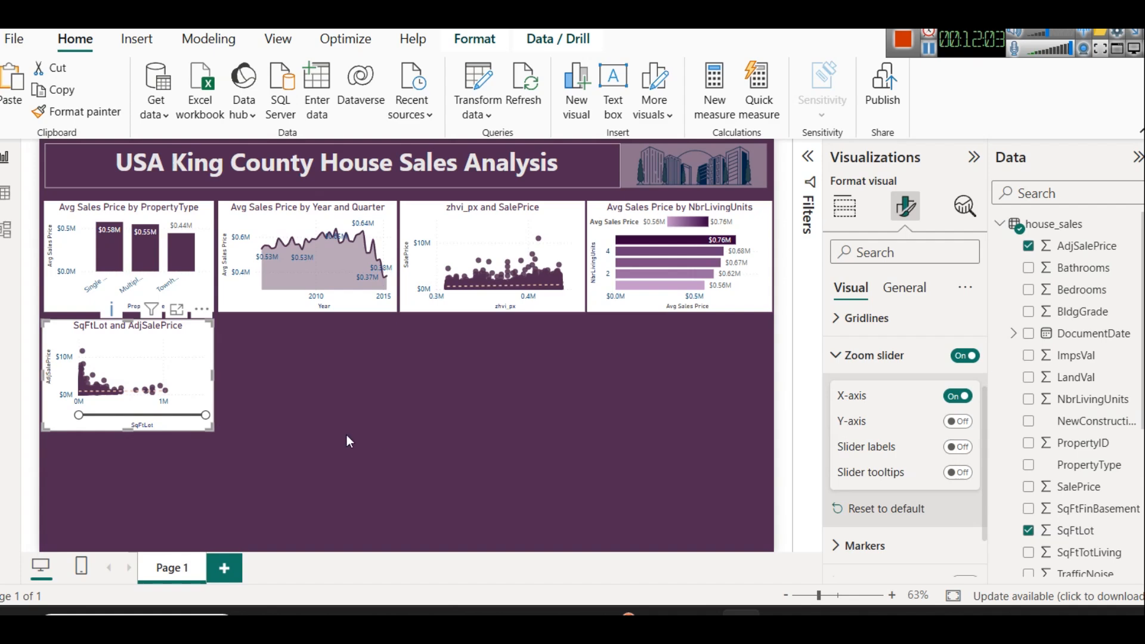
Test the X-axis zoom slider at different SqFtLot ranges on the scatter chart, in focus mode and on the report page.
drag(205, 414, 121, 423)
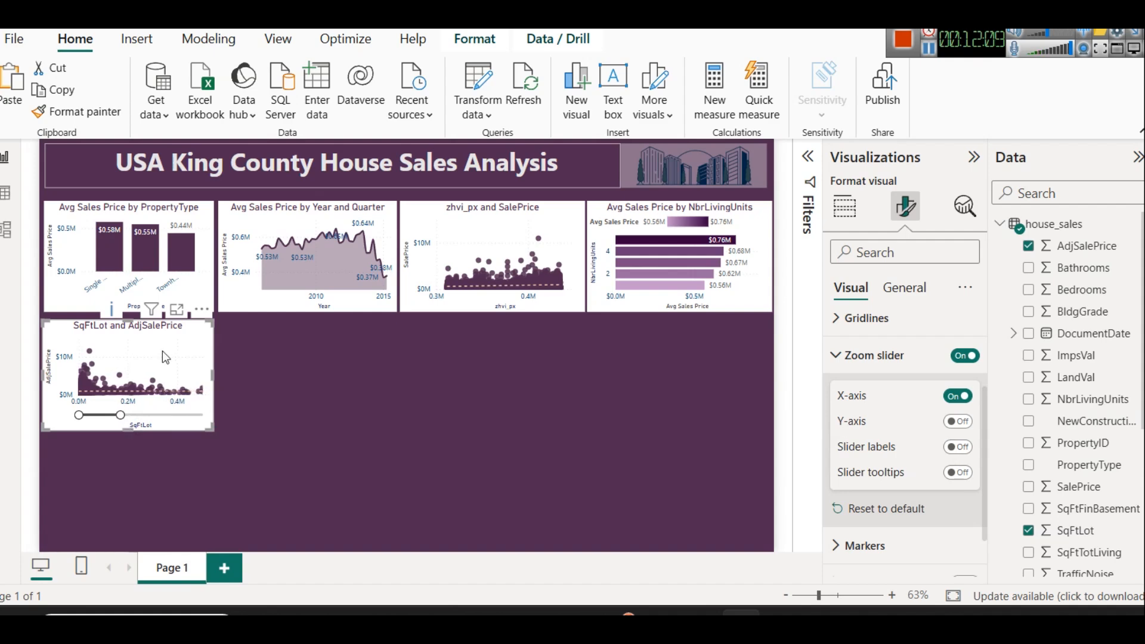
click(176, 310)
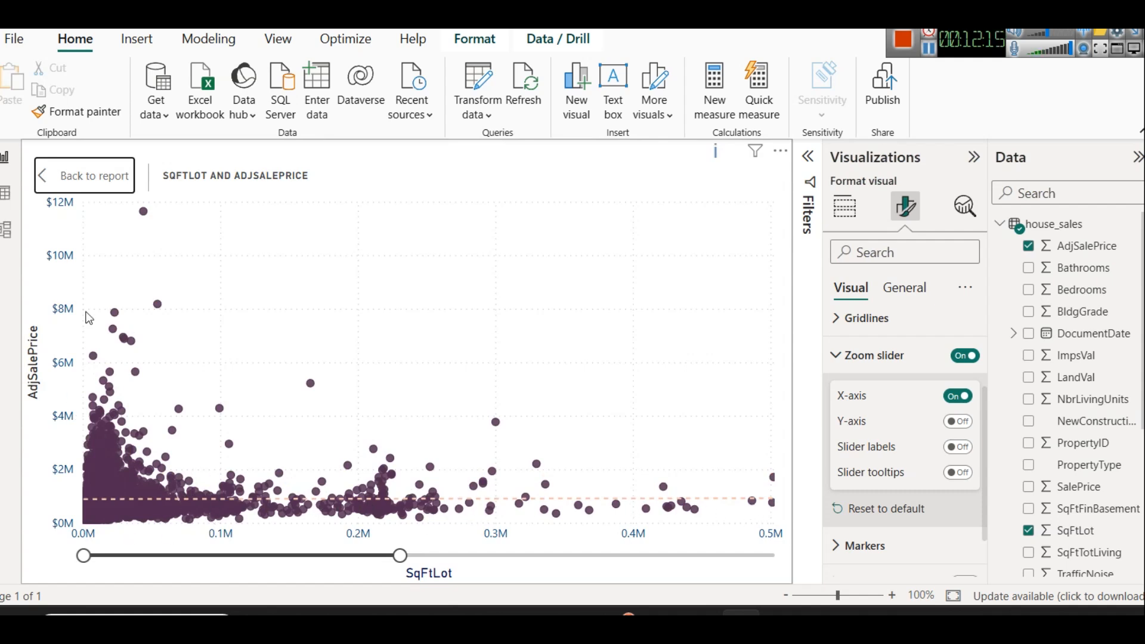
mouse_move(127, 341)
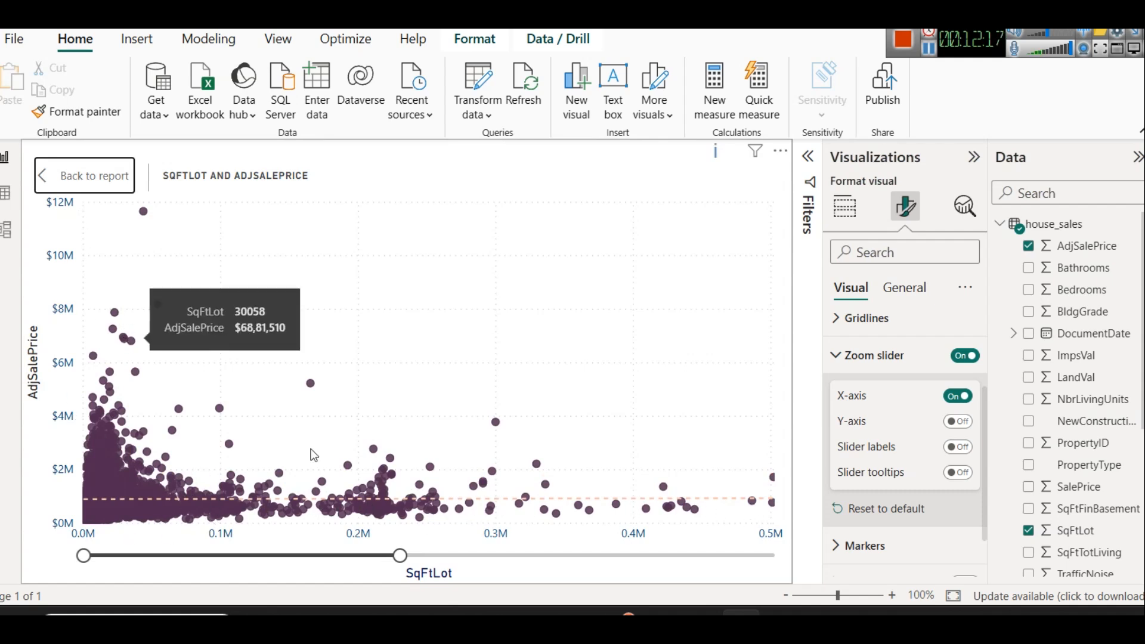
drag(399, 555, 392, 555)
drag(287, 565, 144, 554)
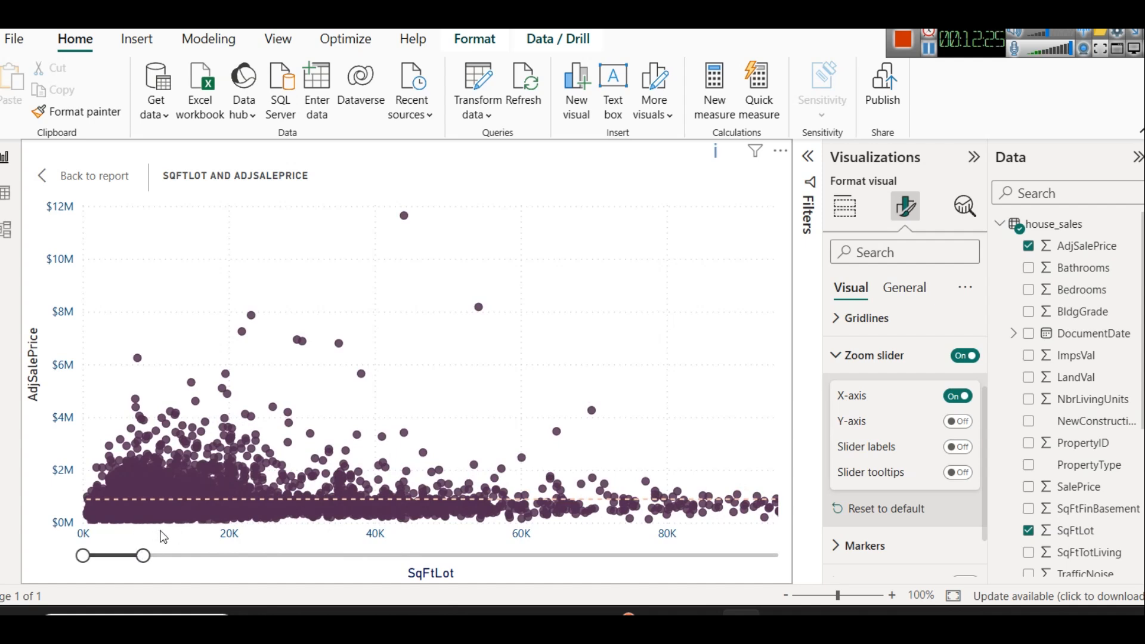
drag(138, 554, 775, 556)
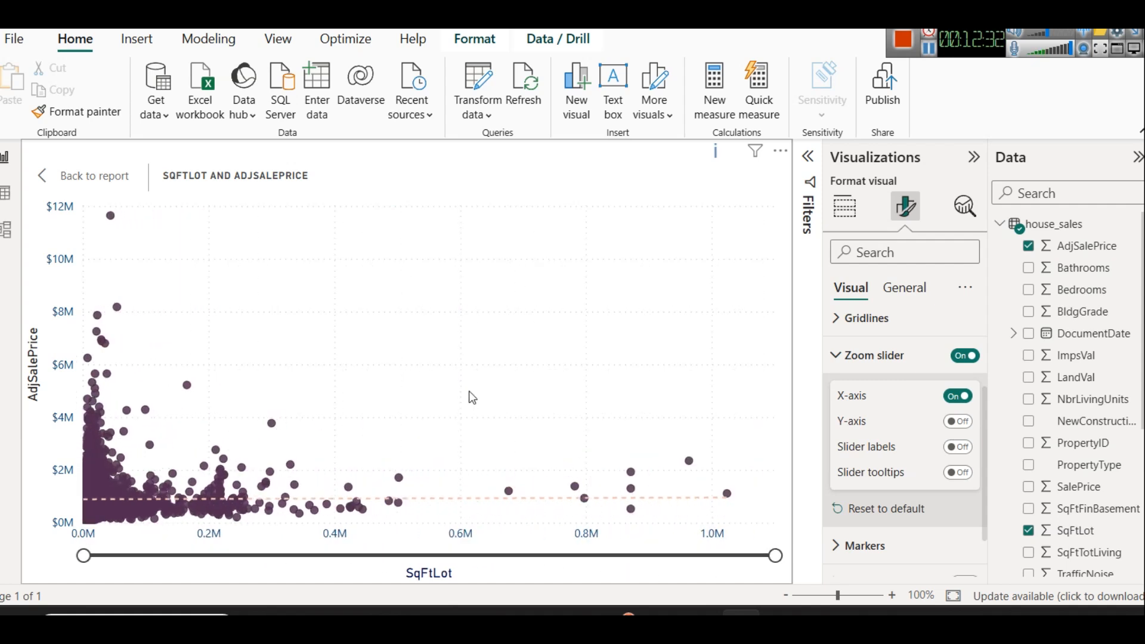
click(69, 177)
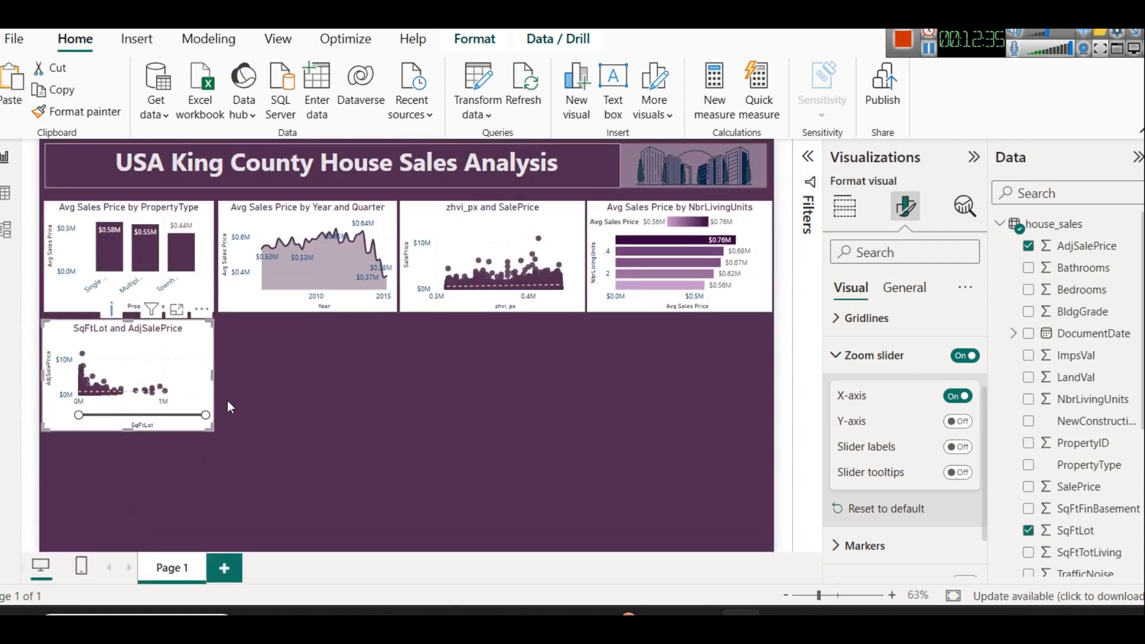
drag(206, 414, 123, 415)
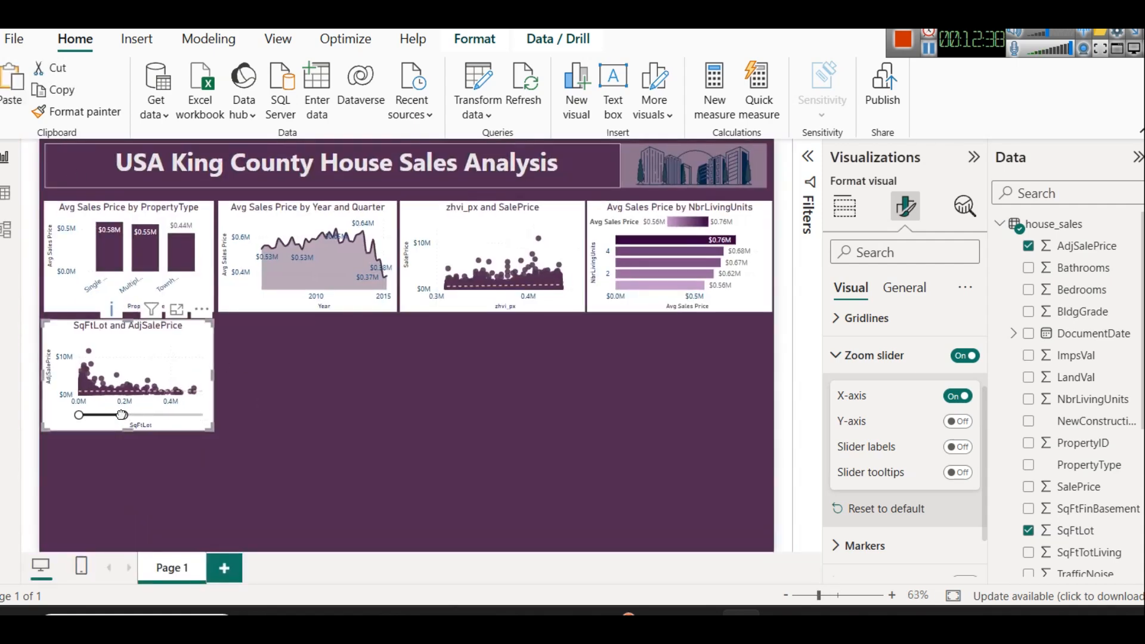
click(253, 385)
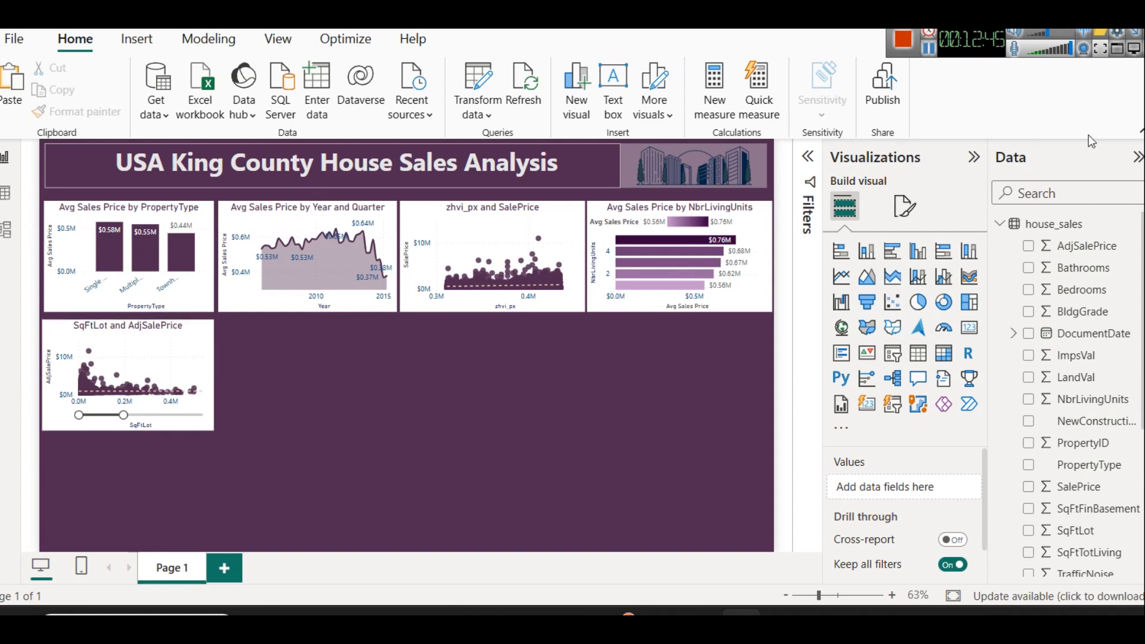
key(alt+Tab)
scroll(1103, 491, down, 3)
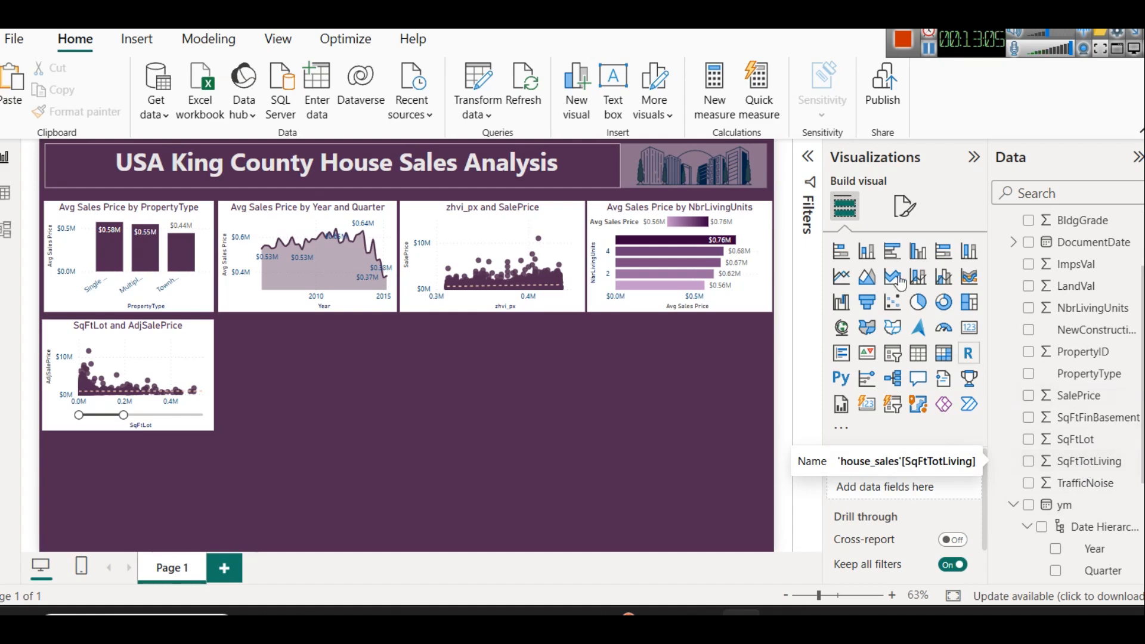
click(875, 256)
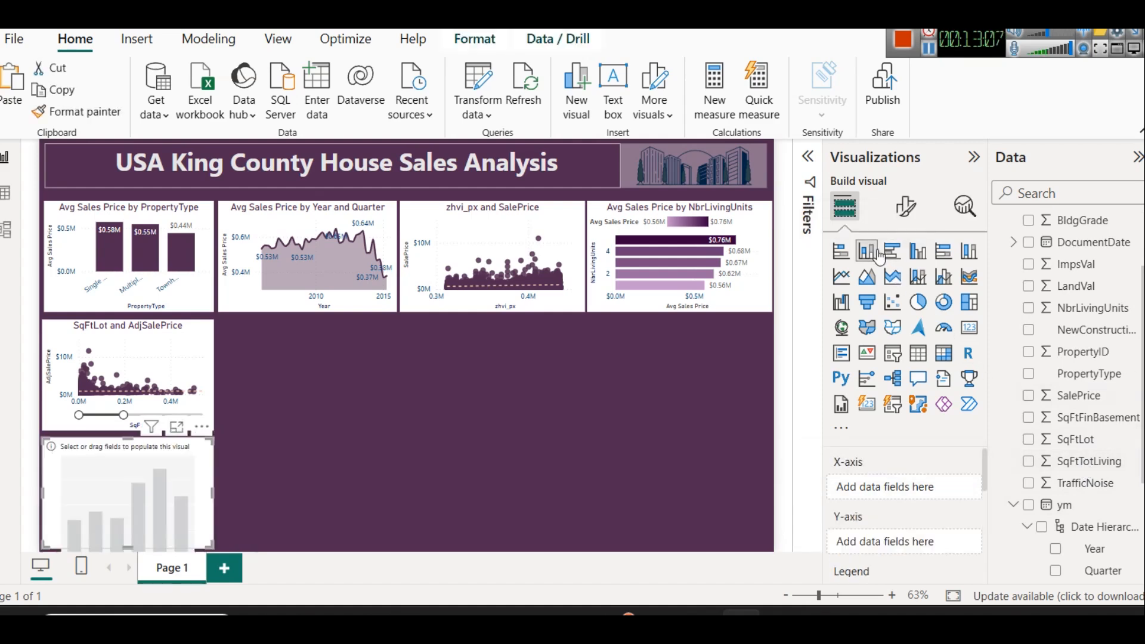
drag(113, 453, 300, 367)
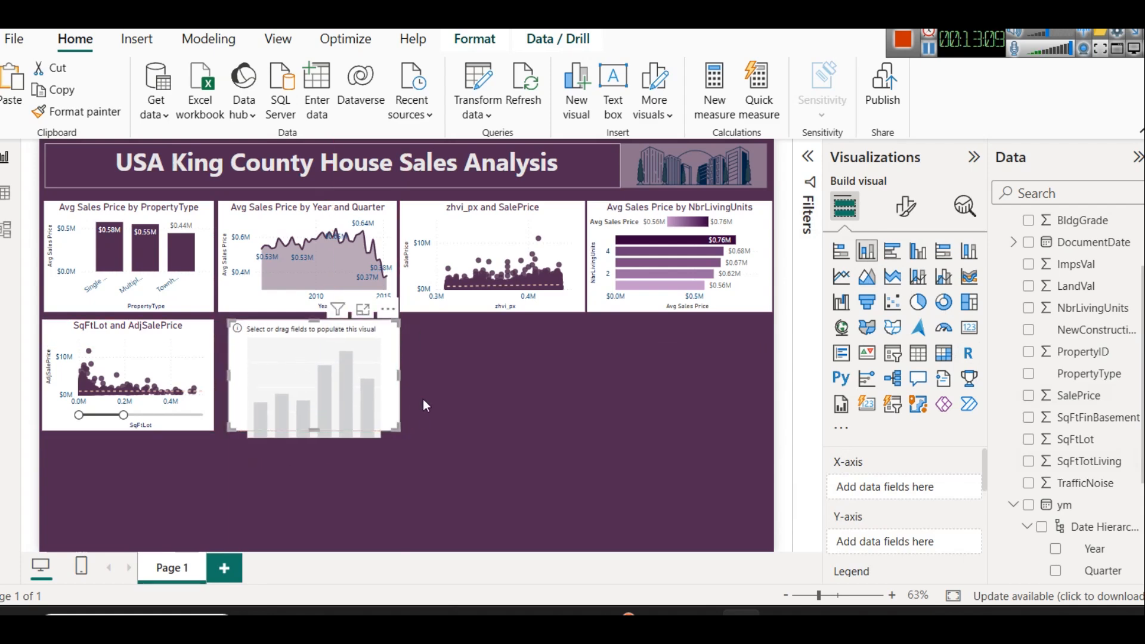
key(Delete)
click(160, 306)
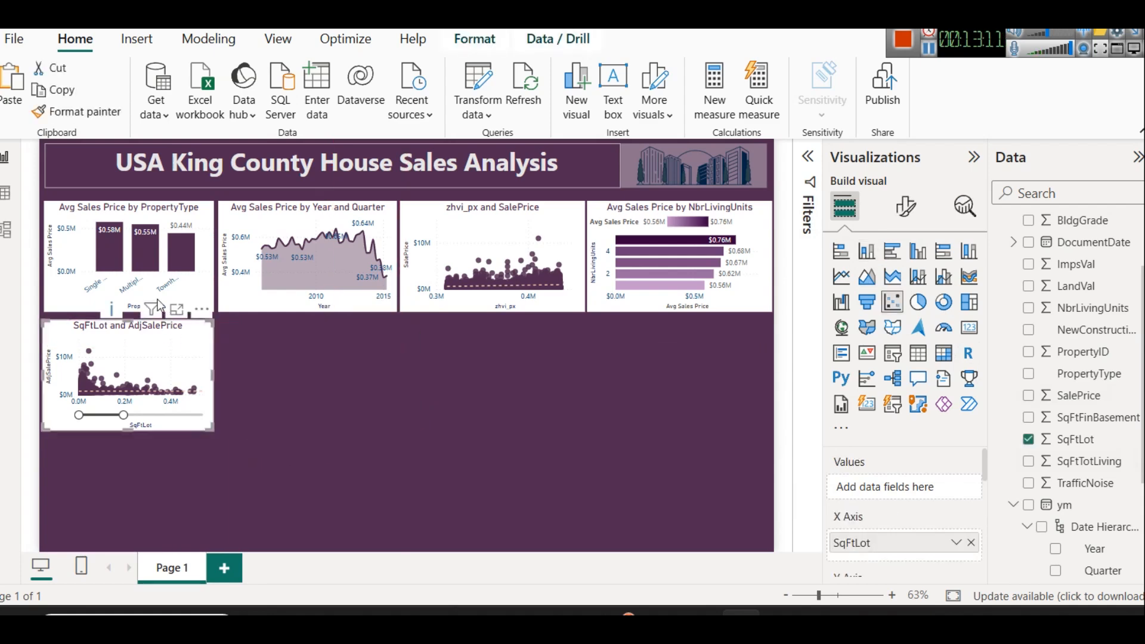
Duplicate the Avg Sales Price by PropertyType column chart and place the copy beside the SqFtLot and AdjSalePrice scatter chart.
click(151, 218)
key(ctrl+c)
key(ctrl+v)
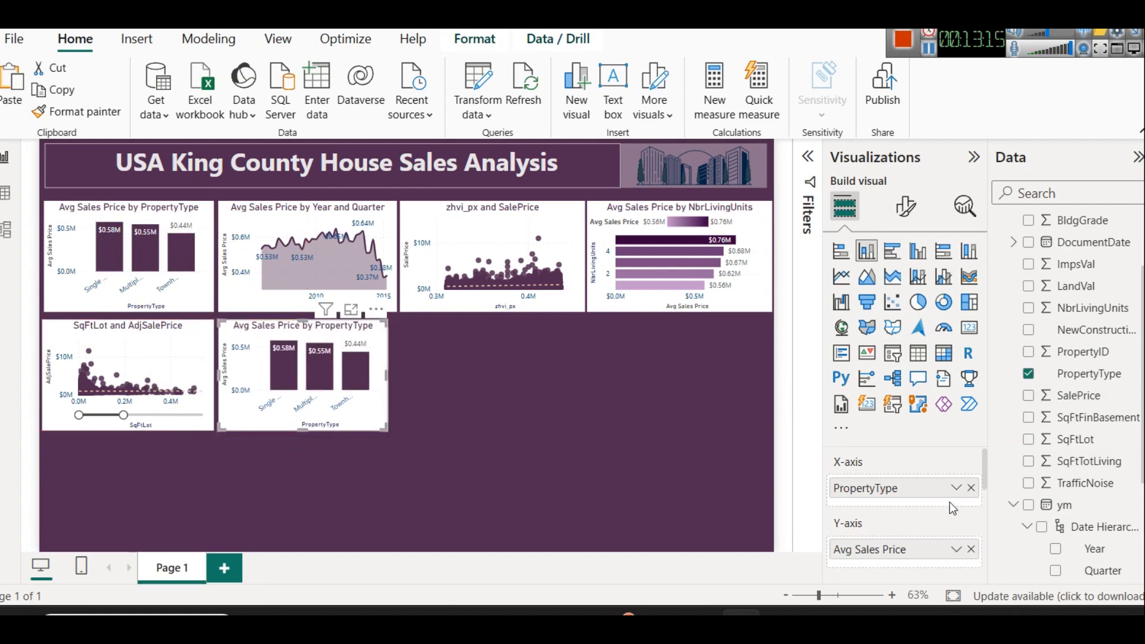
Remove PropertyType and Avg Sales Price from the copied column chart and put SqFtTotLiving on its X-axis.
click(972, 488)
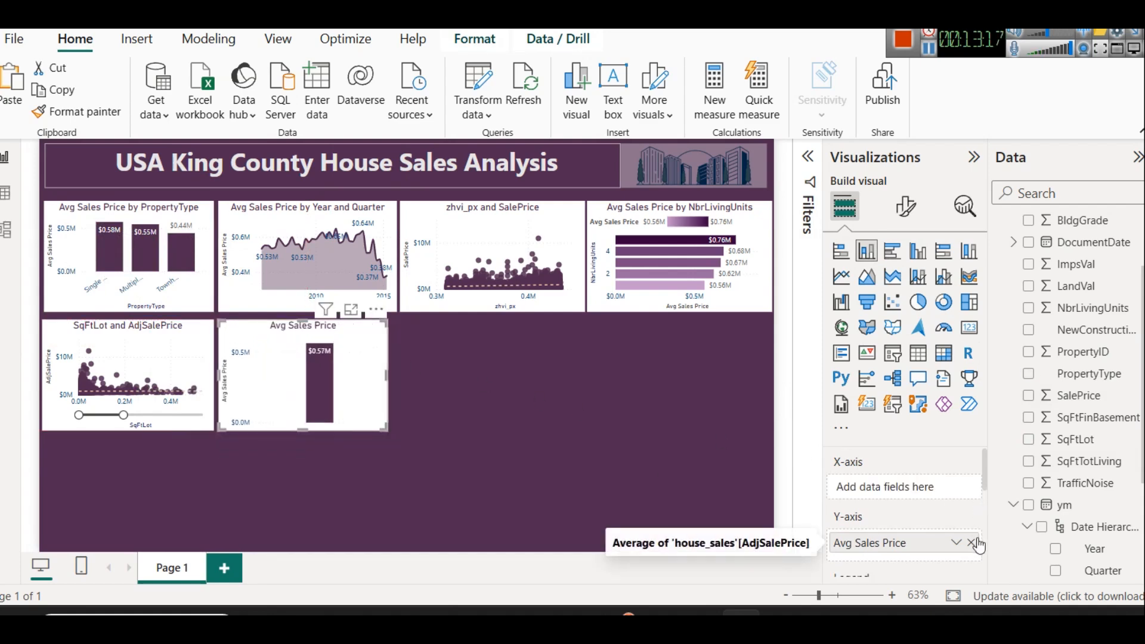
click(974, 541)
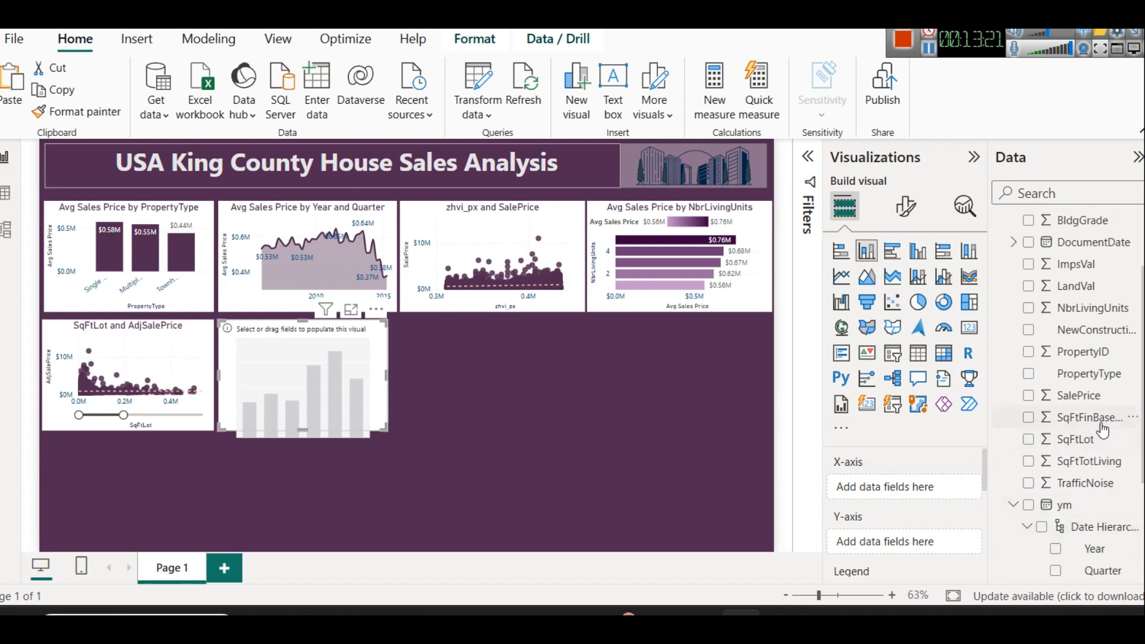
drag(1086, 461, 943, 496)
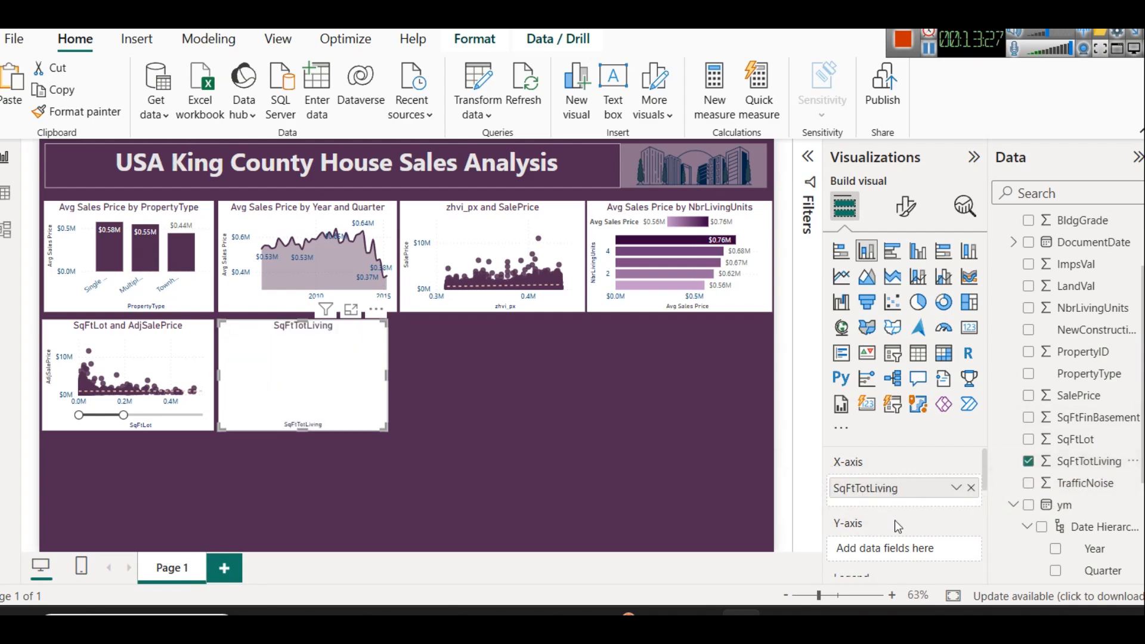
Look over the available fields and the house_sales table data, and add PropertyID to the copied column chart's Y-axis.
scroll(1124, 452, up, 1)
scroll(1124, 451, up, 1)
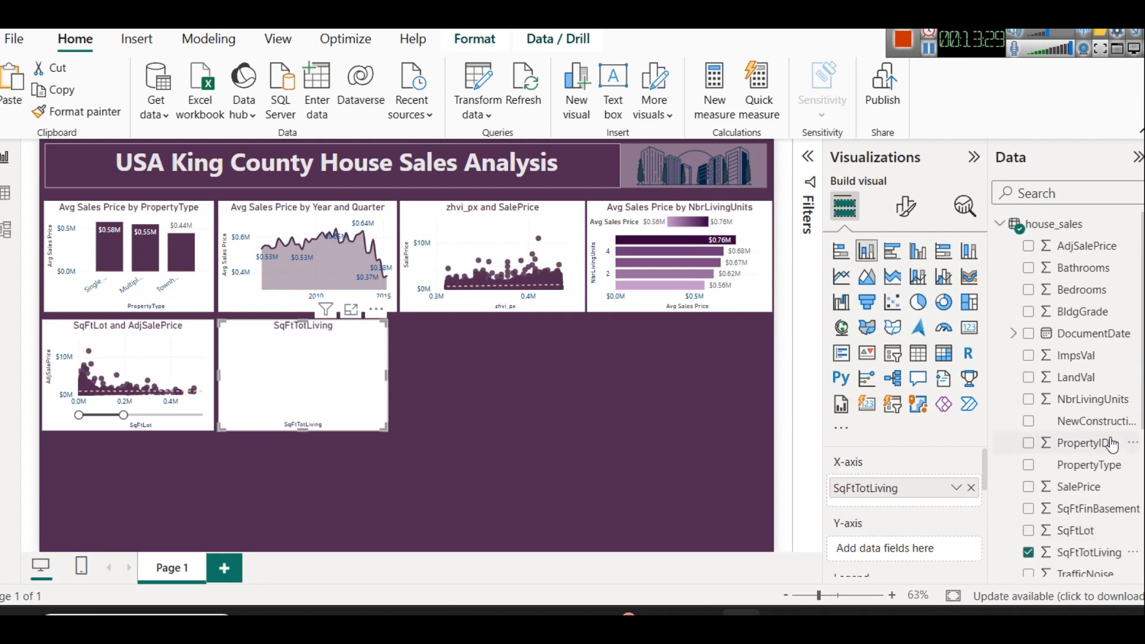
scroll(1115, 447, down, 3)
scroll(1113, 444, down, 1)
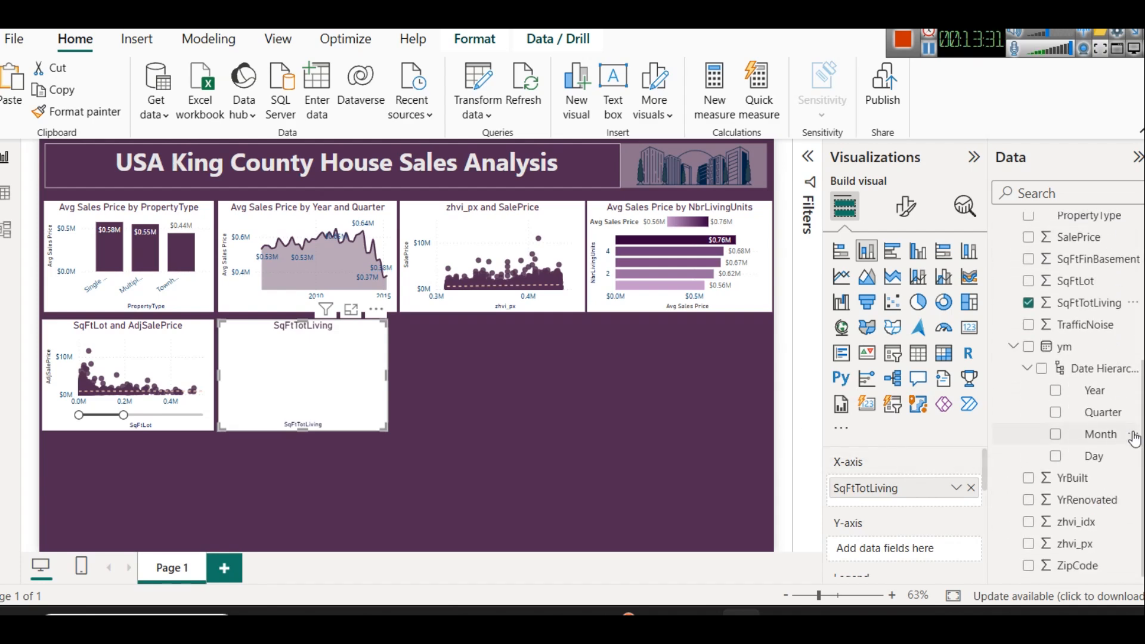
click(5, 192)
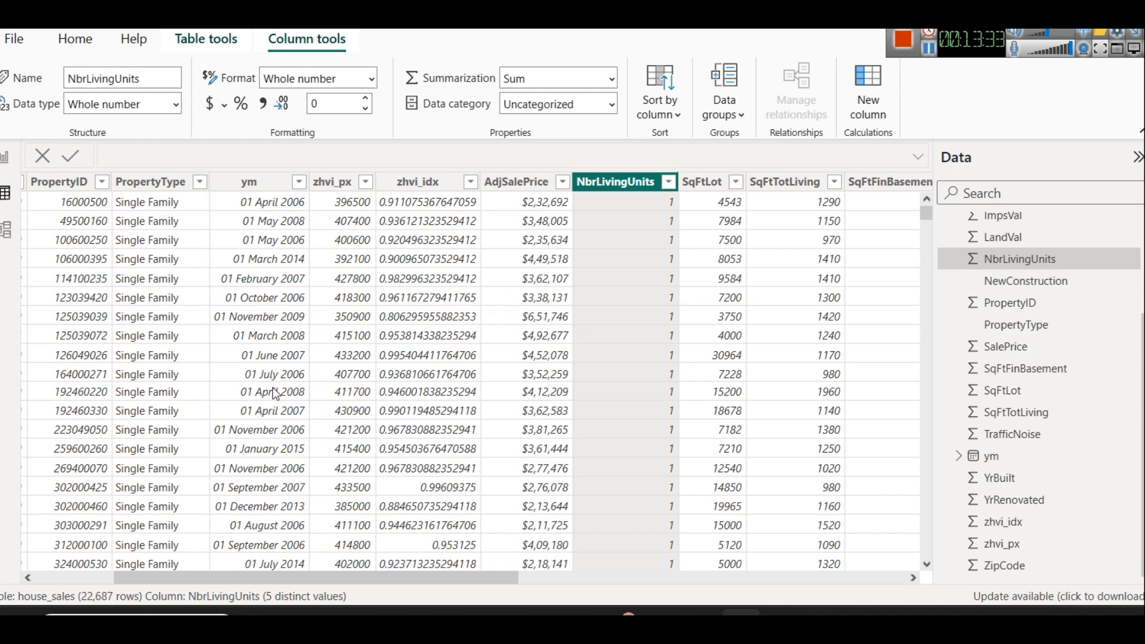
click(6, 157)
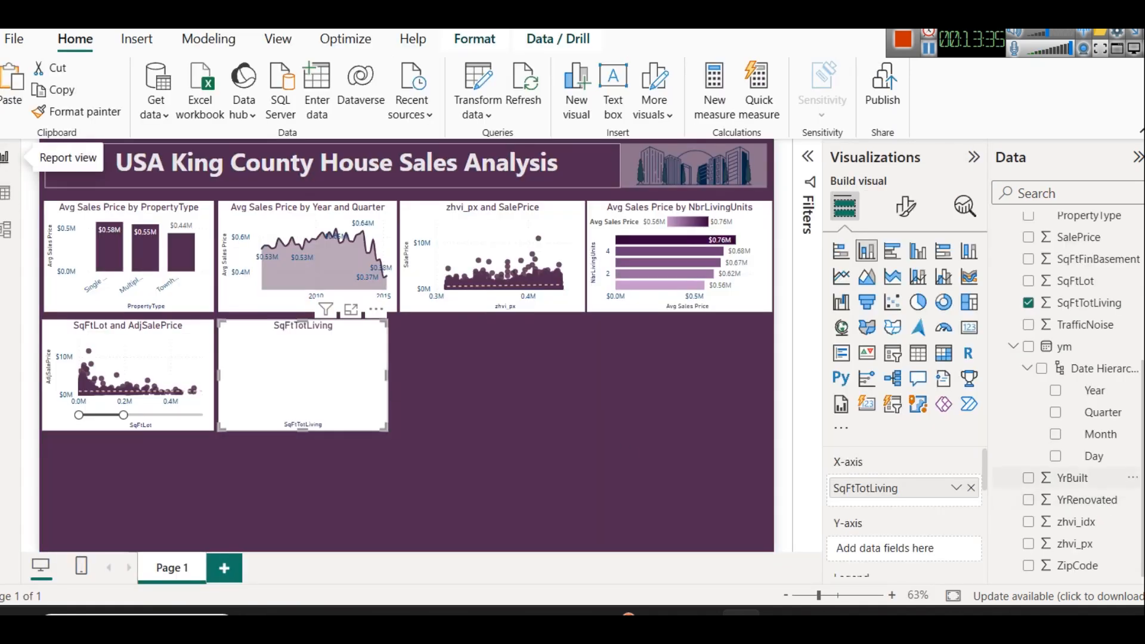
scroll(1076, 483, up, 3)
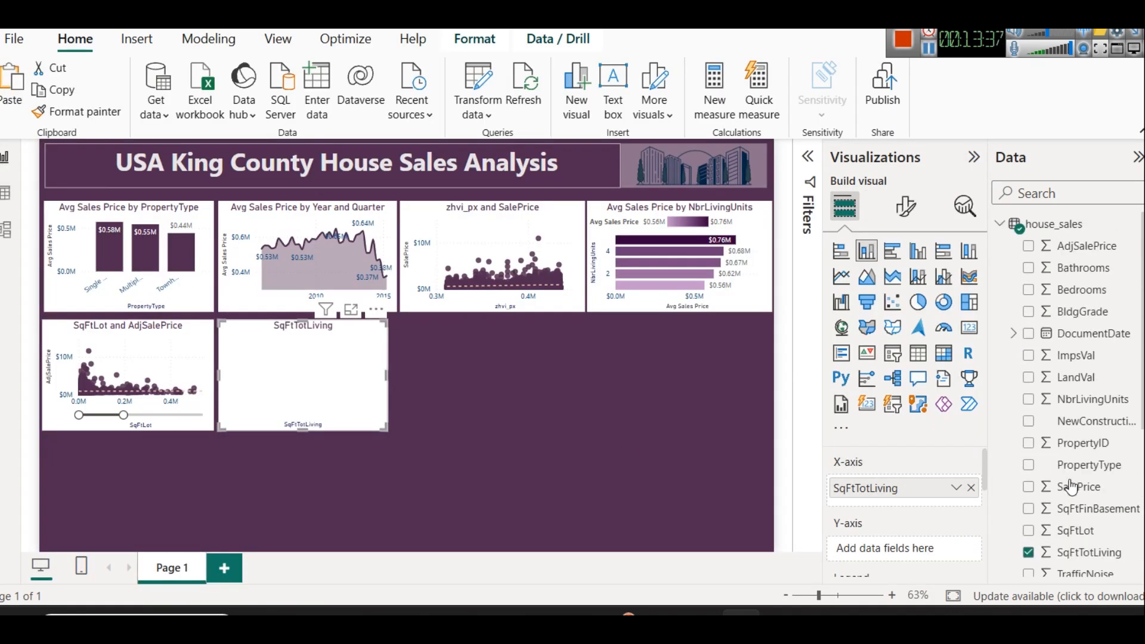
scroll(1076, 483, down, 1)
drag(1082, 353, 895, 543)
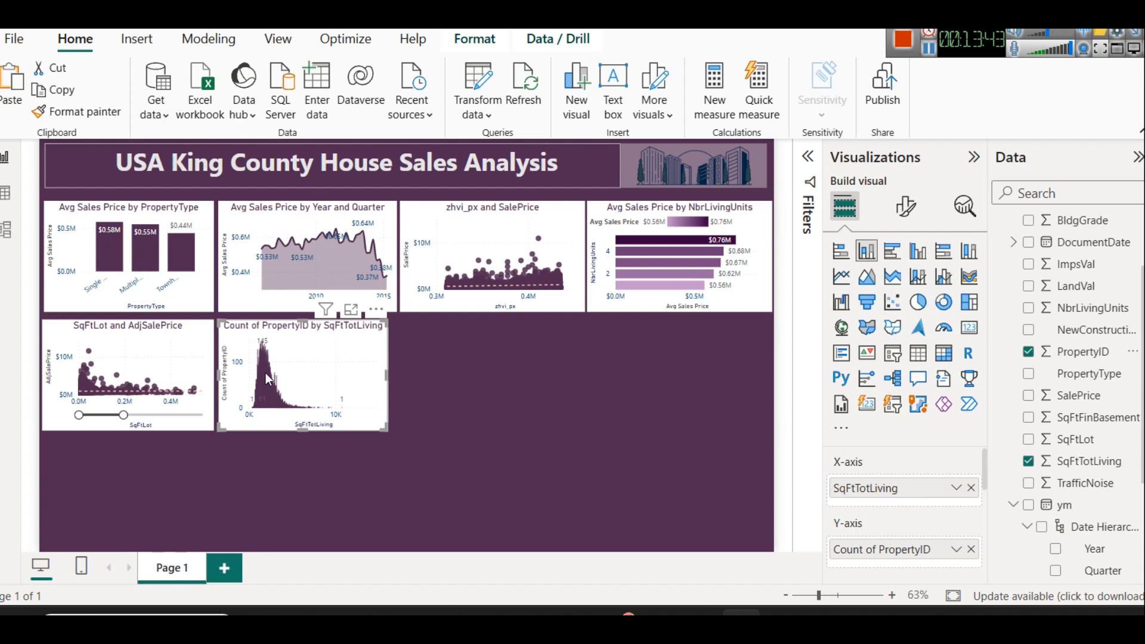
Inspect the distribution of Count of PropertyID by SqFtTotLiving in focus mode and return to the report.
click(351, 311)
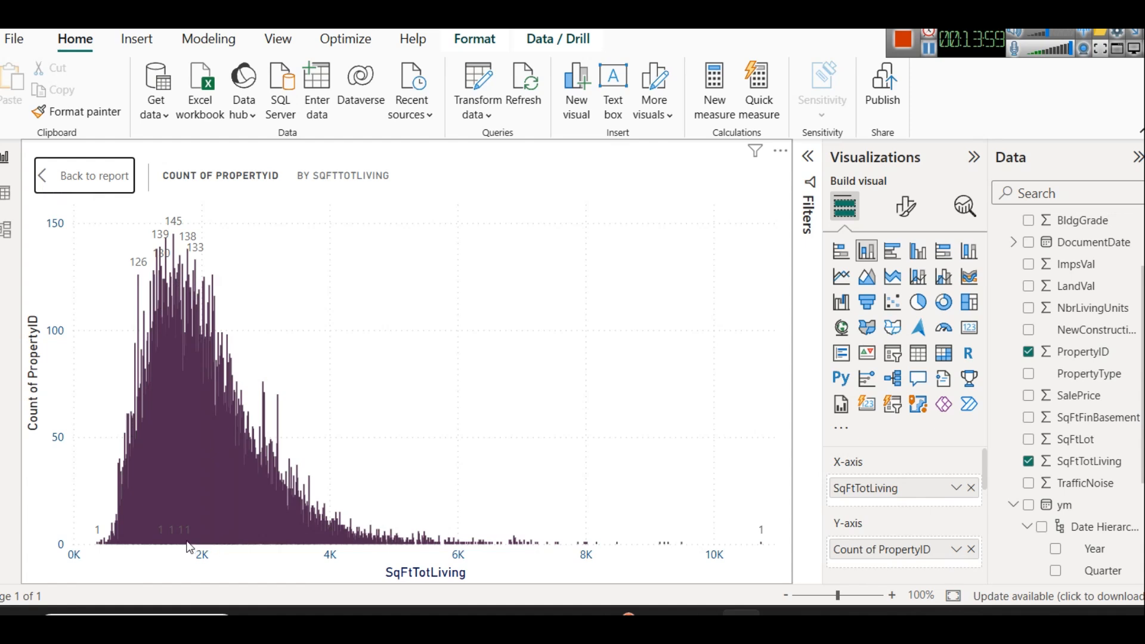
mouse_move(182, 543)
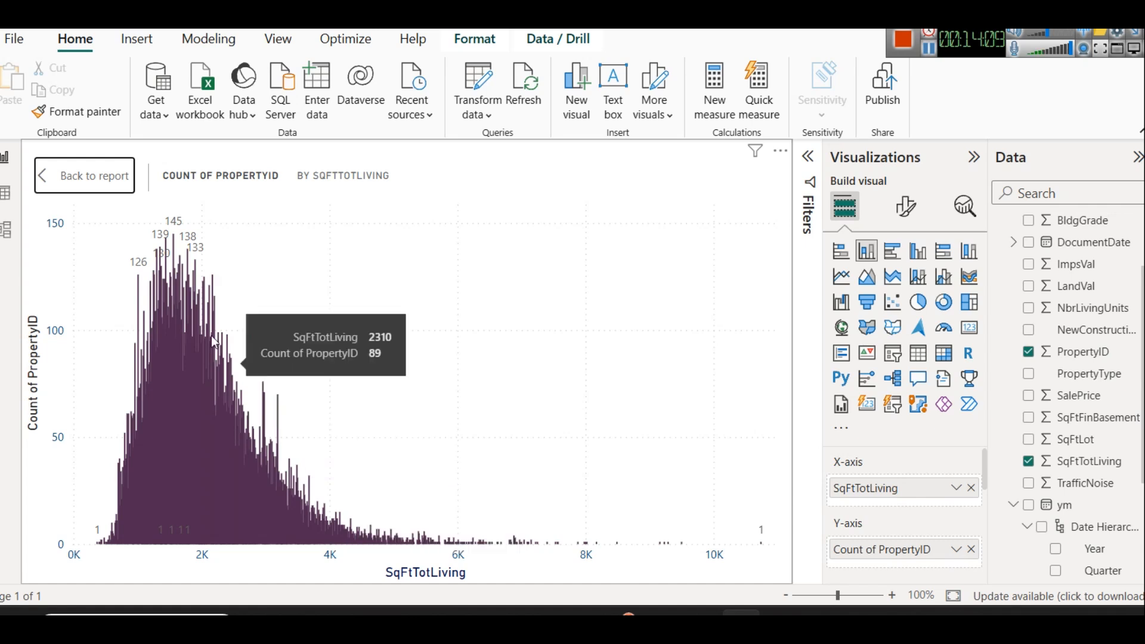
click(90, 179)
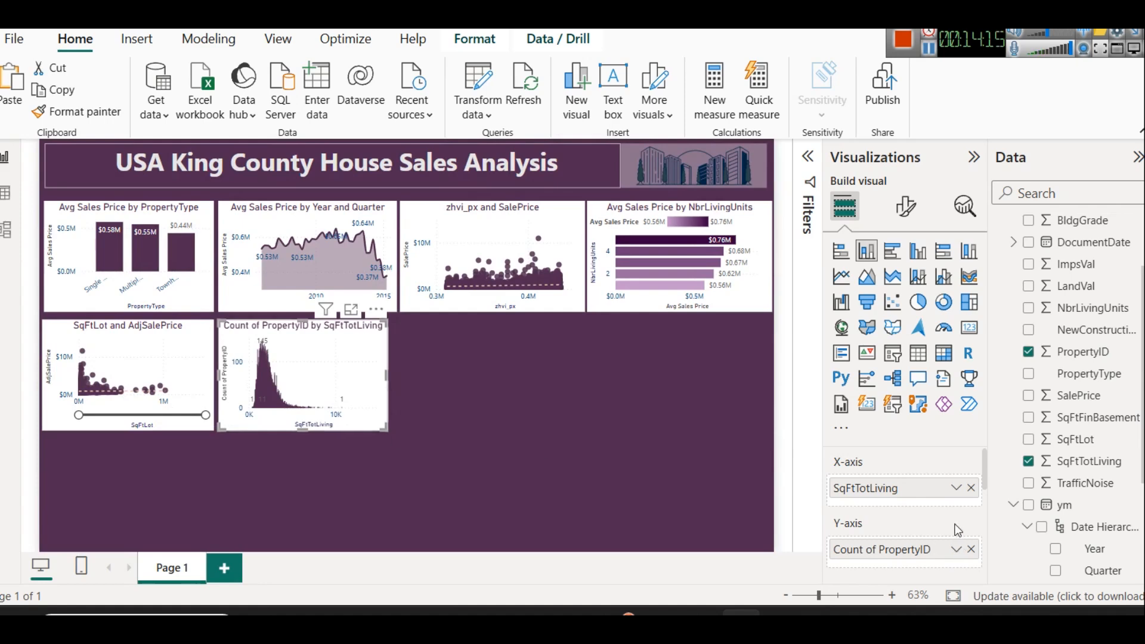
Create SqFtTotLiving (bins) by number of bins with a count of 10, and use it instead of SqFtTotLiving on the chart's X-axis.
click(970, 488)
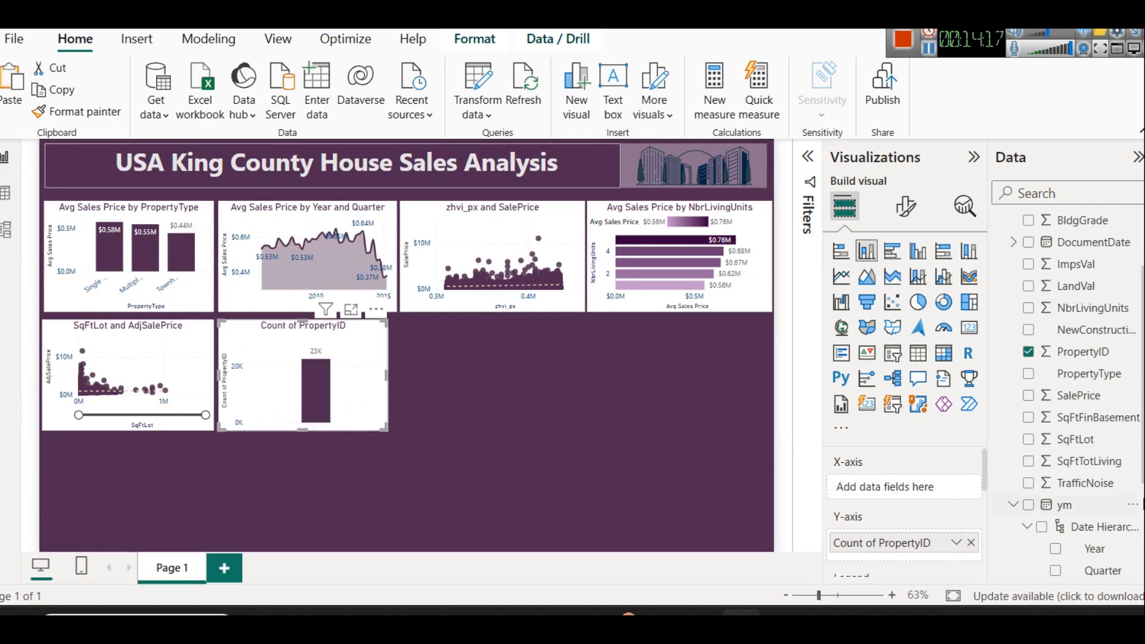
click(1137, 465)
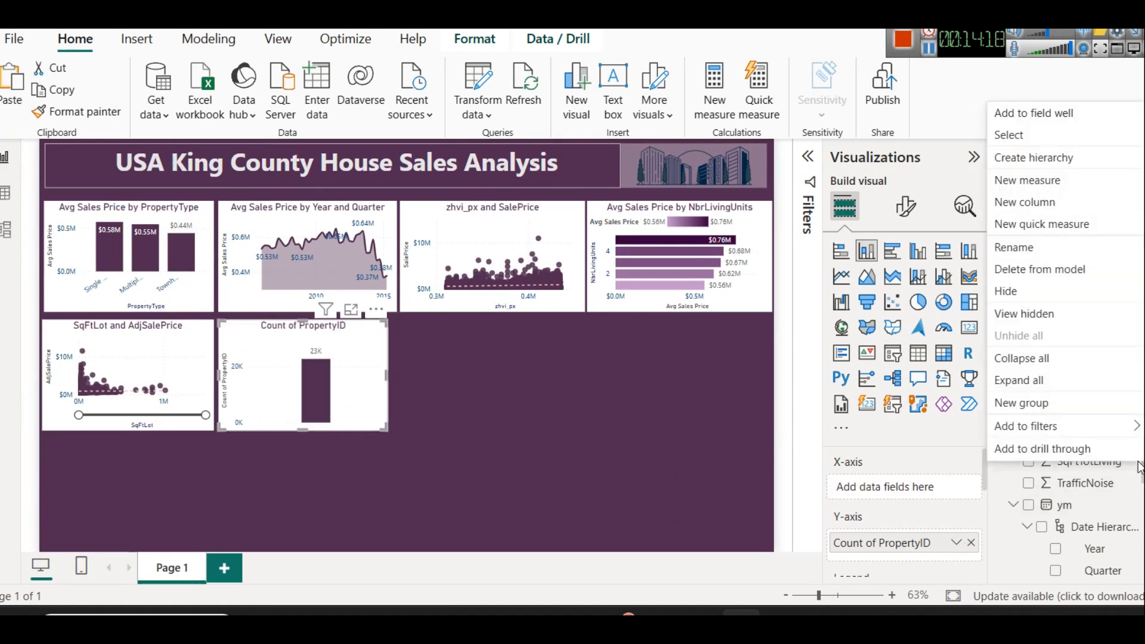
click(1049, 404)
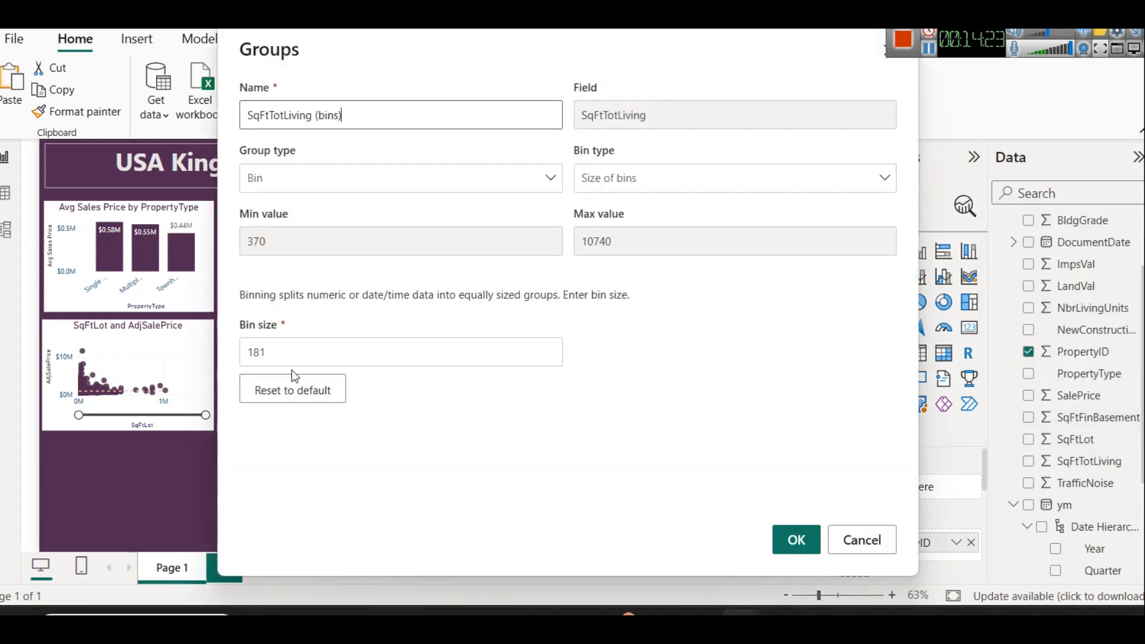
click(684, 178)
click(654, 233)
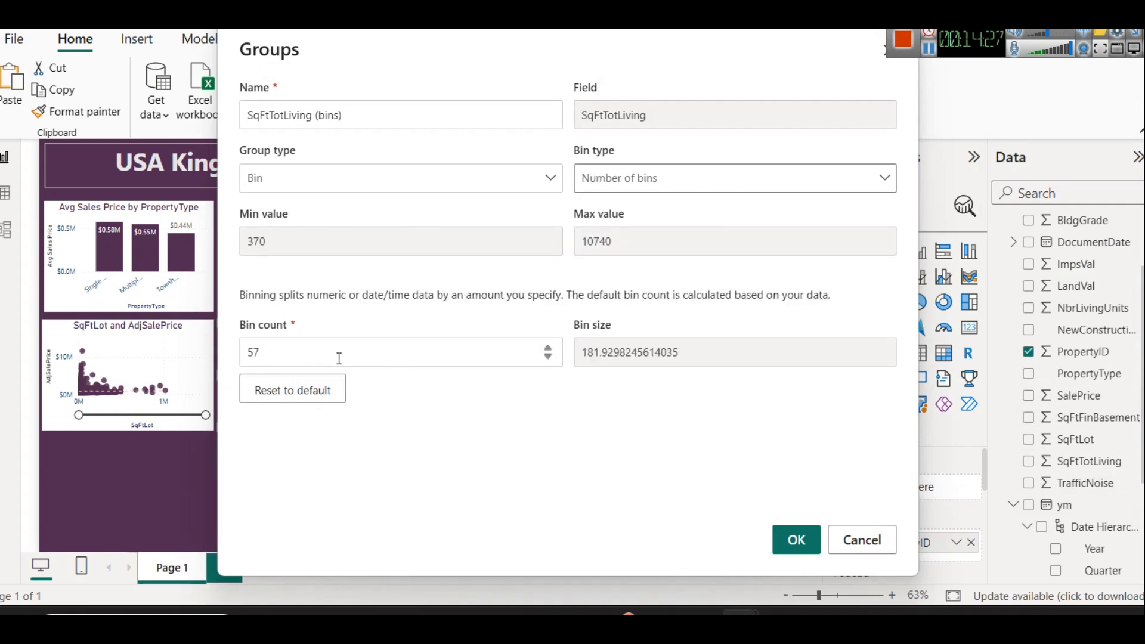
drag(415, 62, 603, 135)
double_click(520, 427)
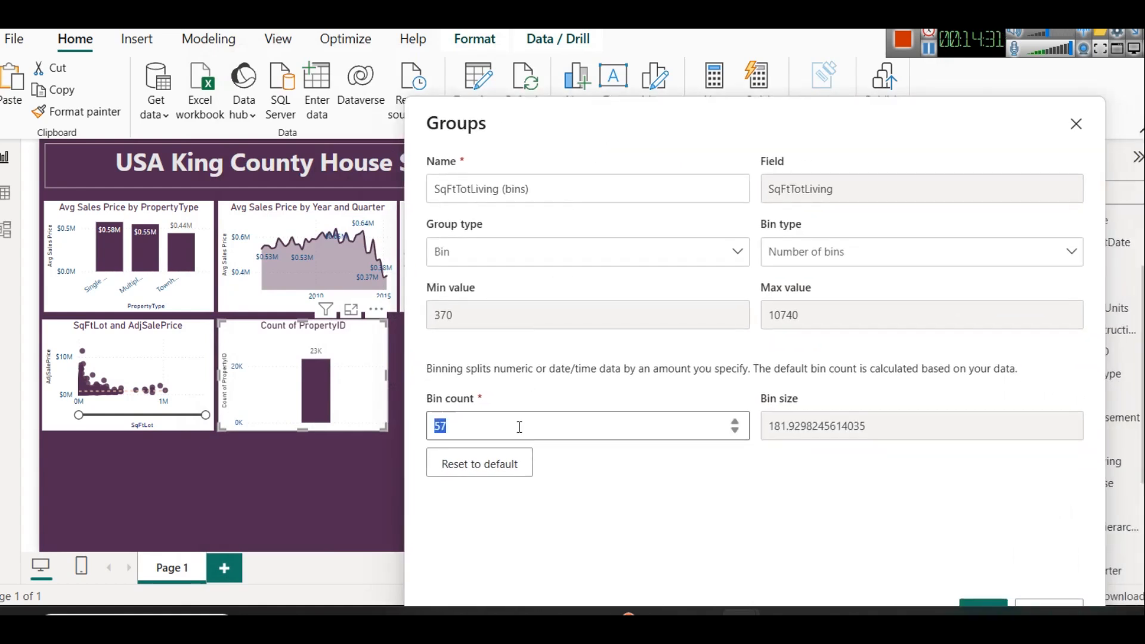
text(10)
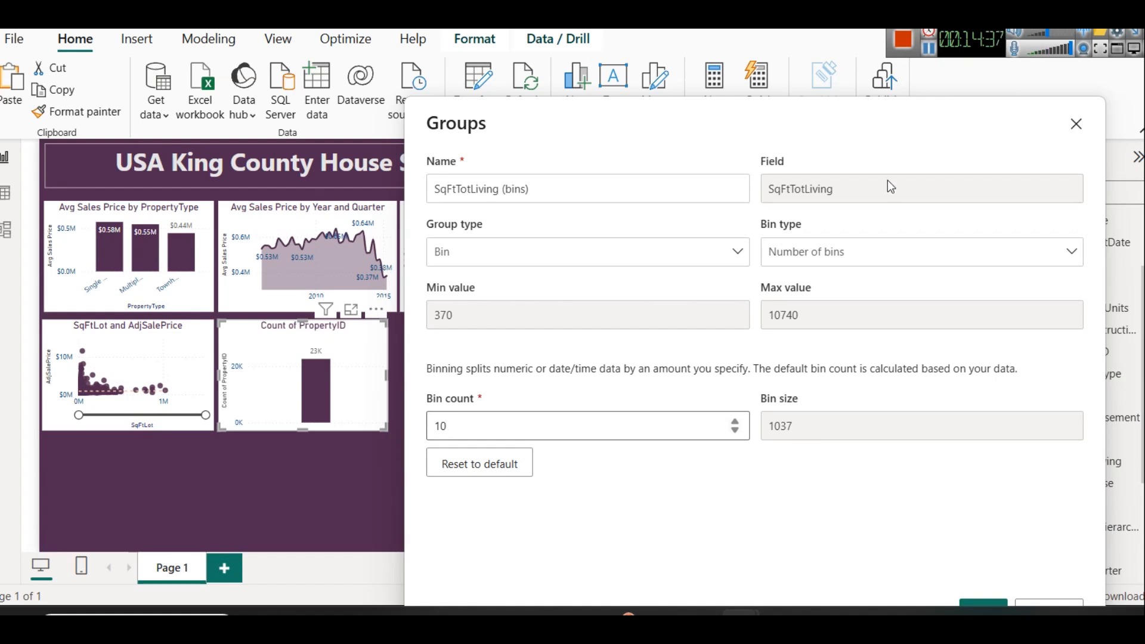
drag(874, 138, 802, 96)
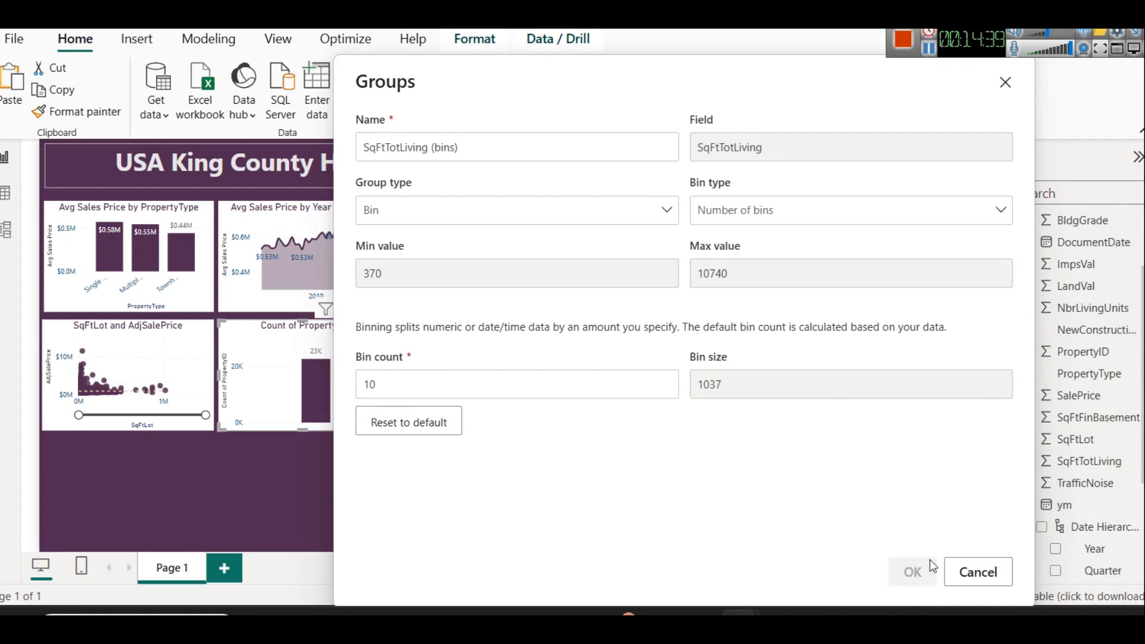
click(930, 562)
drag(1095, 486, 921, 489)
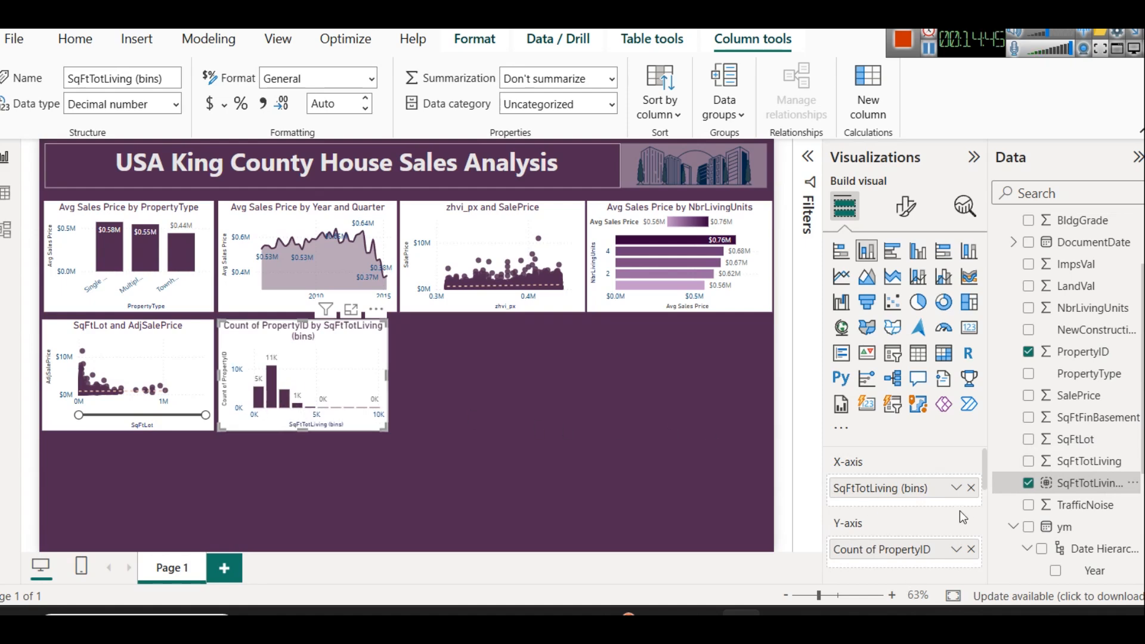
Edit the SqFtTotLiving (bins) group and set its bin count to 15.
click(1133, 484)
click(1074, 427)
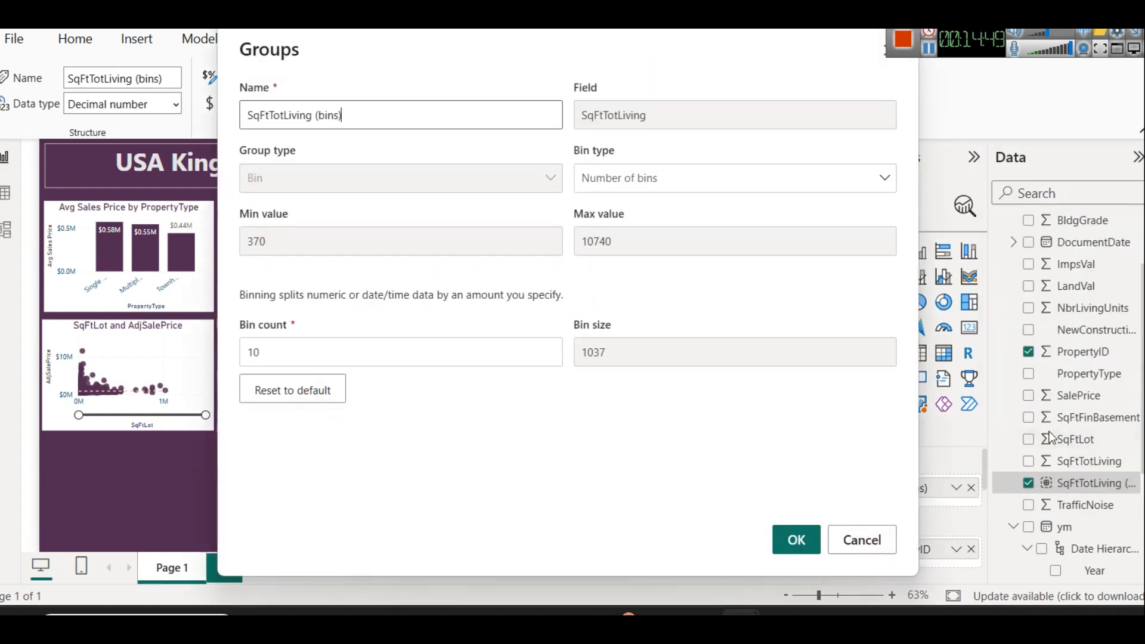
click(460, 356)
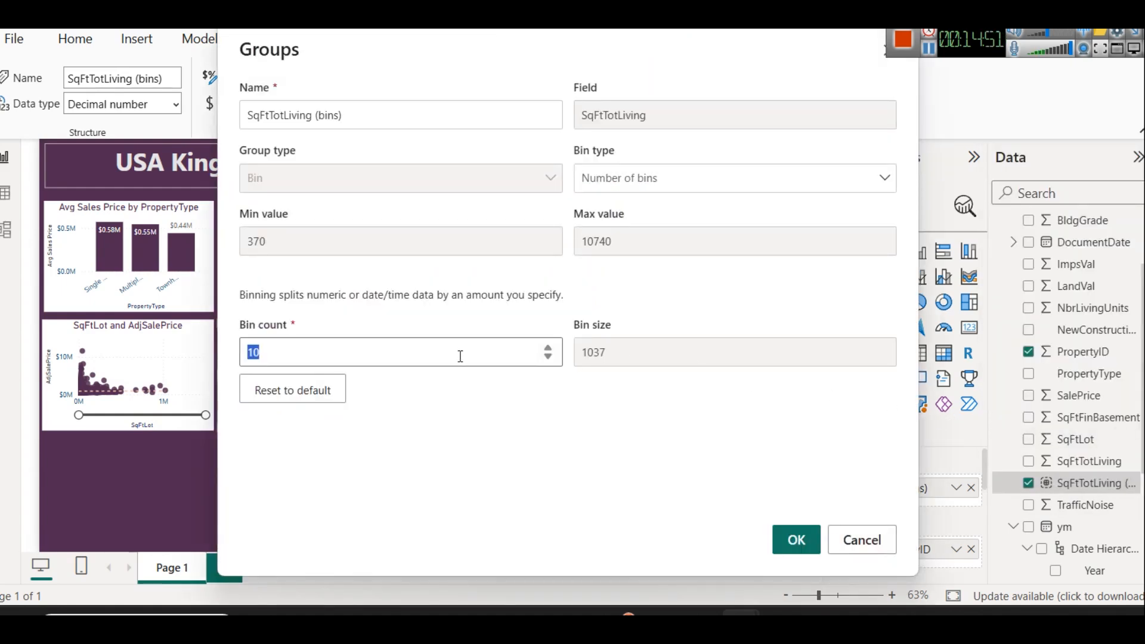
text(15)
click(804, 543)
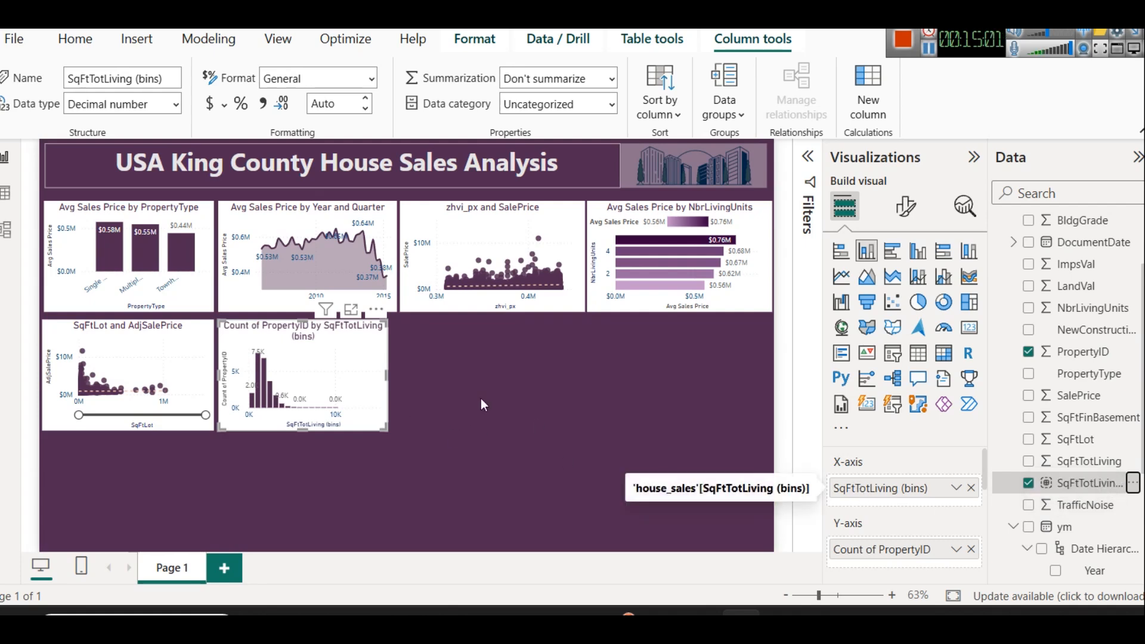
Examine the property counts of the individual living-area bins in focus mode and return to the report.
click(350, 310)
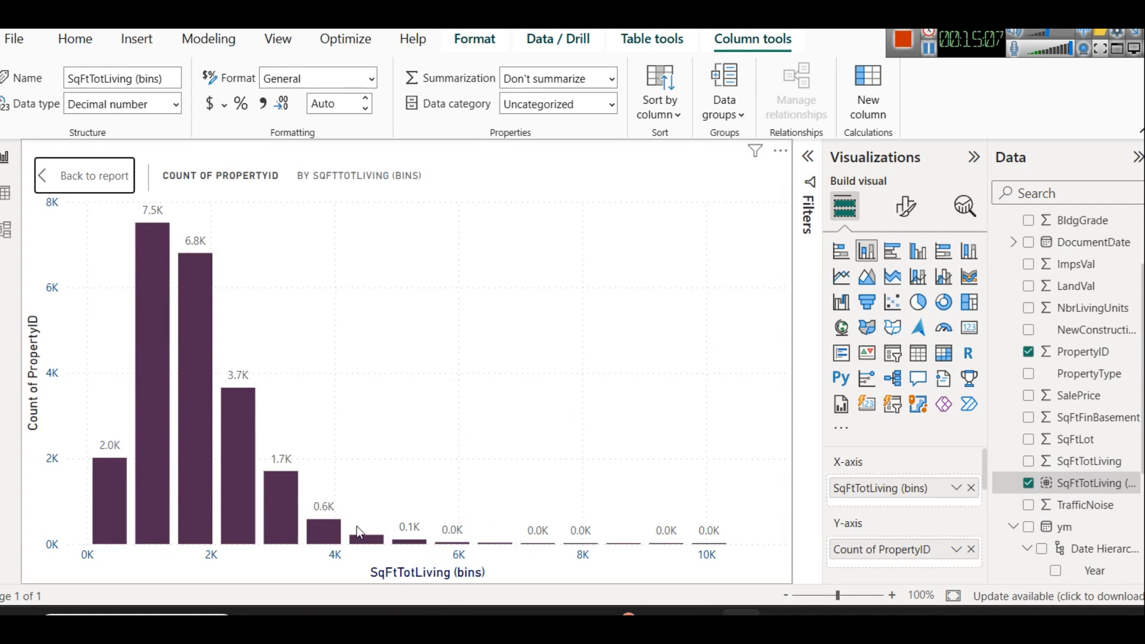
mouse_move(115, 496)
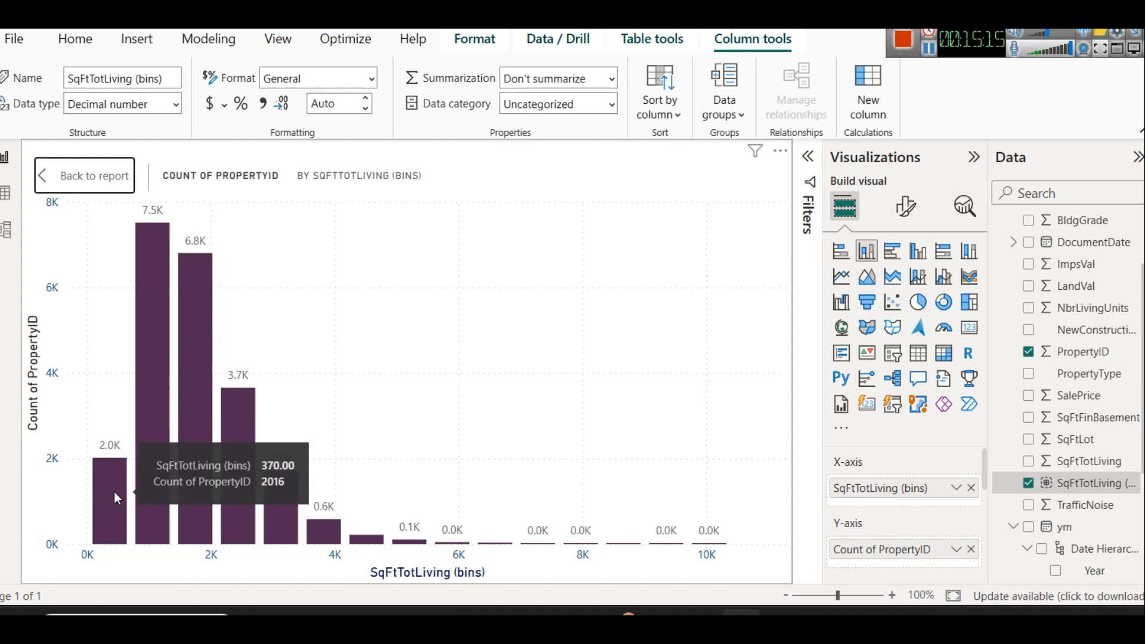
mouse_move(148, 382)
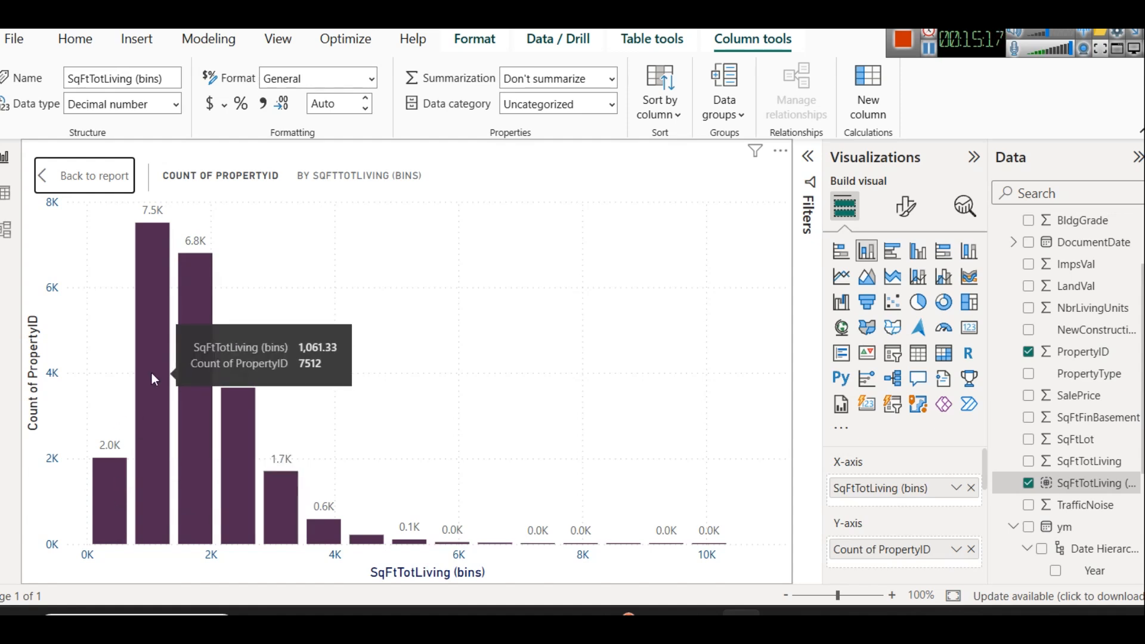
mouse_move(196, 333)
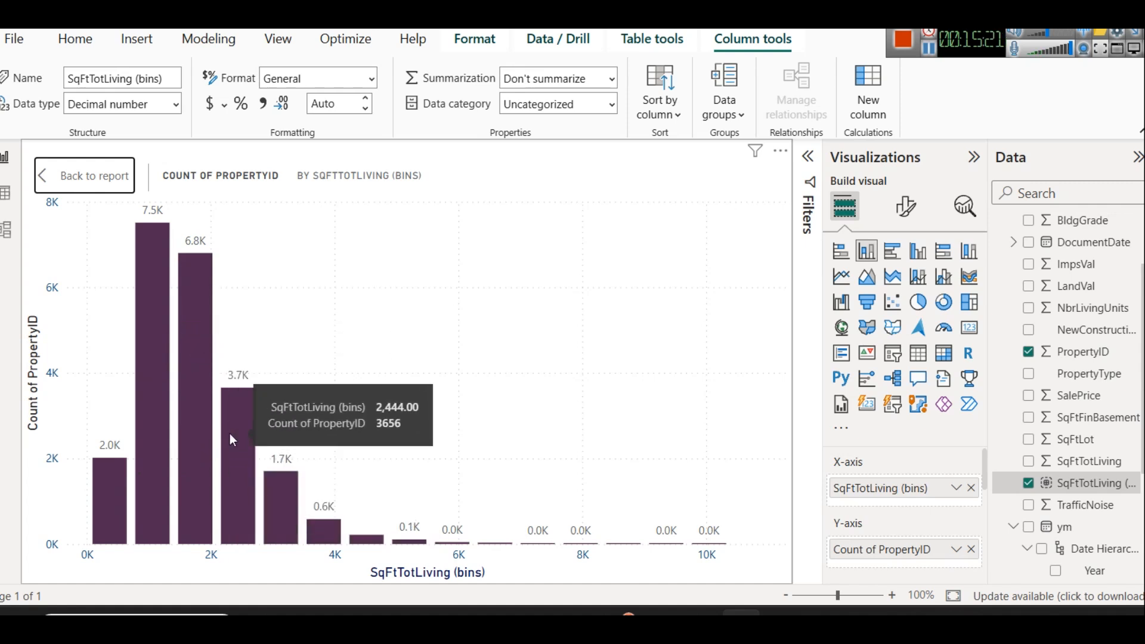
mouse_move(165, 262)
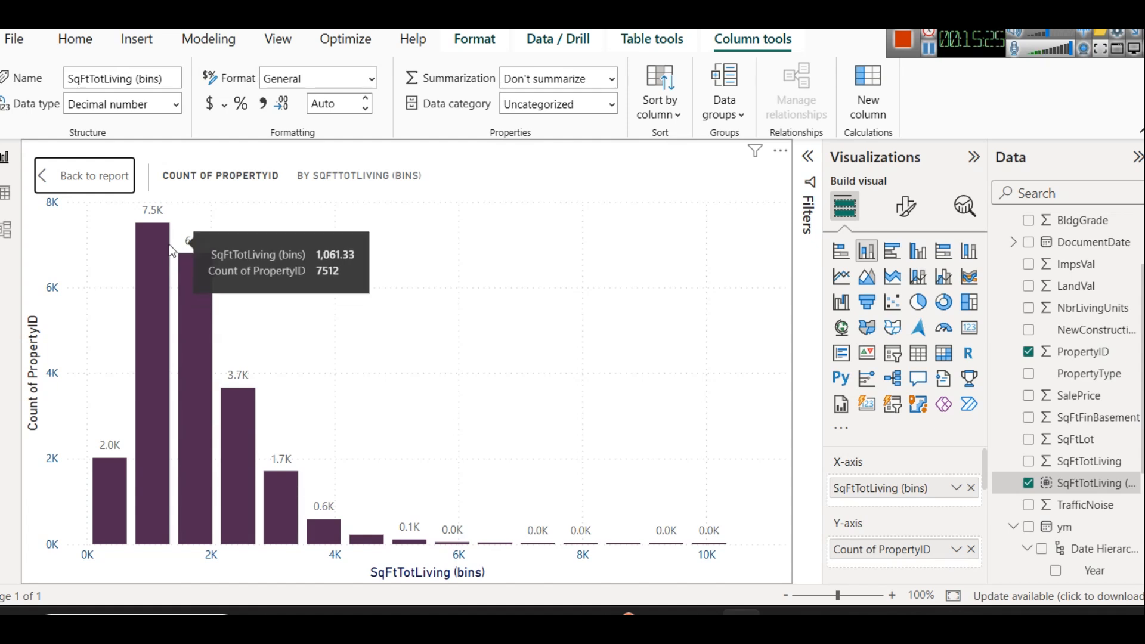
click(95, 182)
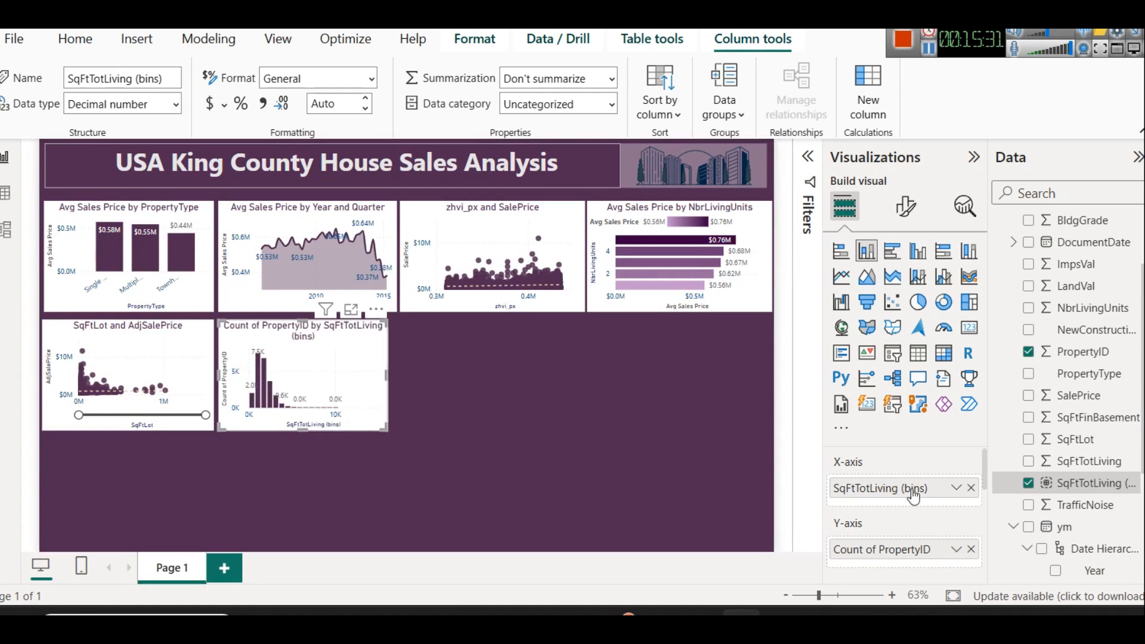
Convert the binned living-area histogram to a line and stacked column chart and turn off its data labels.
scroll(910, 487, down, 3)
scroll(910, 488, up, 3)
click(918, 277)
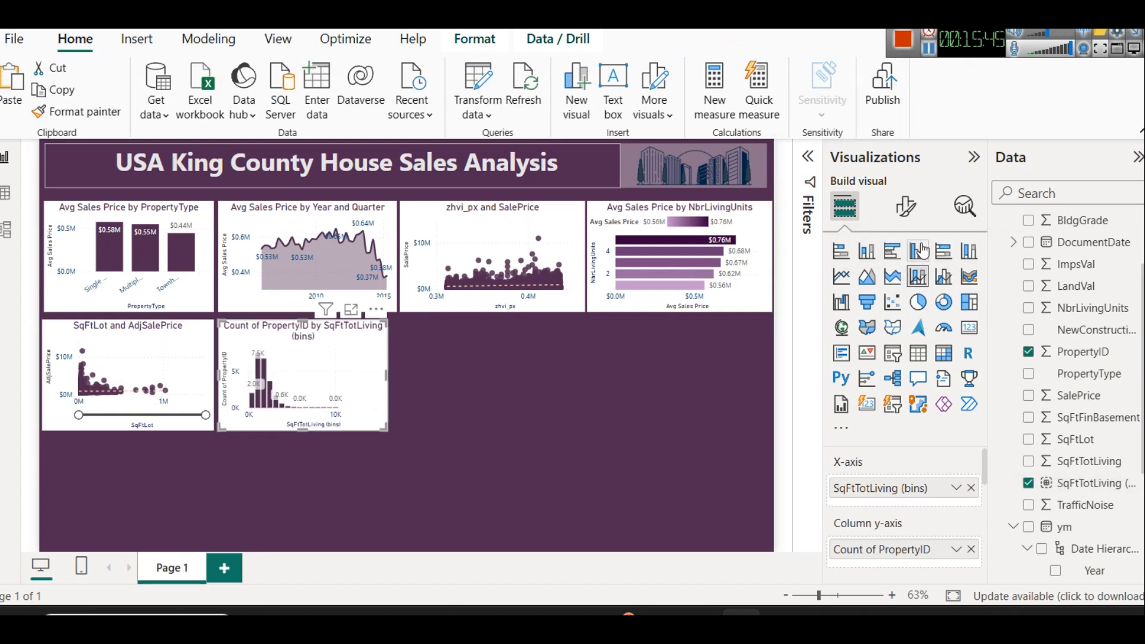
click(905, 206)
scroll(918, 537, down, 4)
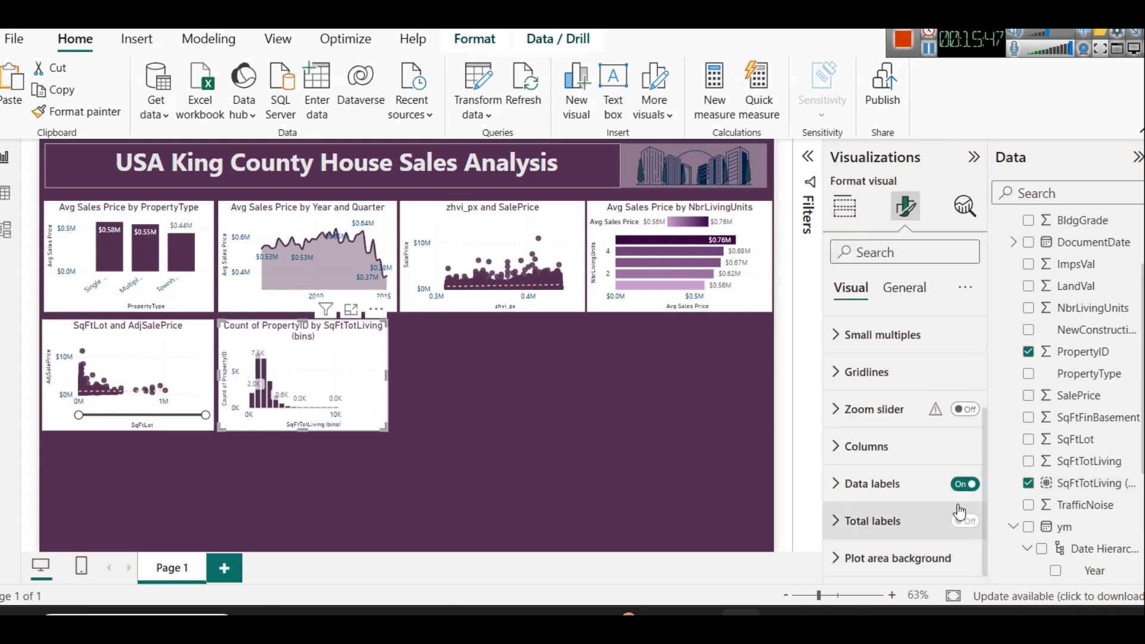
click(964, 484)
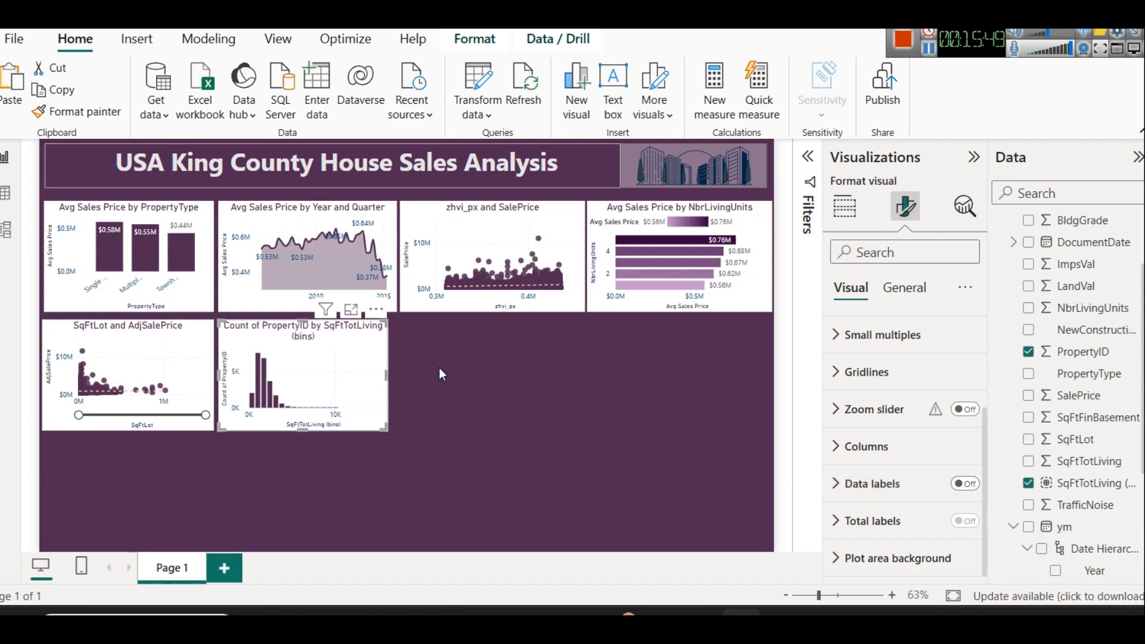
scroll(913, 477, up, 3)
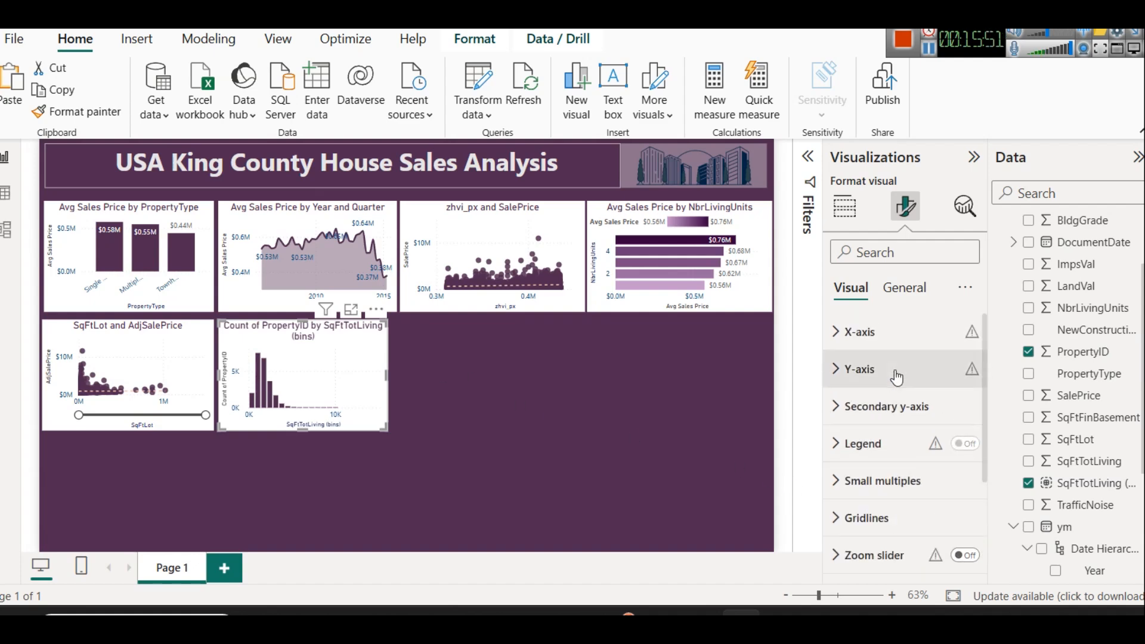
Add AdjSalePrice to the combo chart's line y-axis and aggregate it as Average.
click(841, 209)
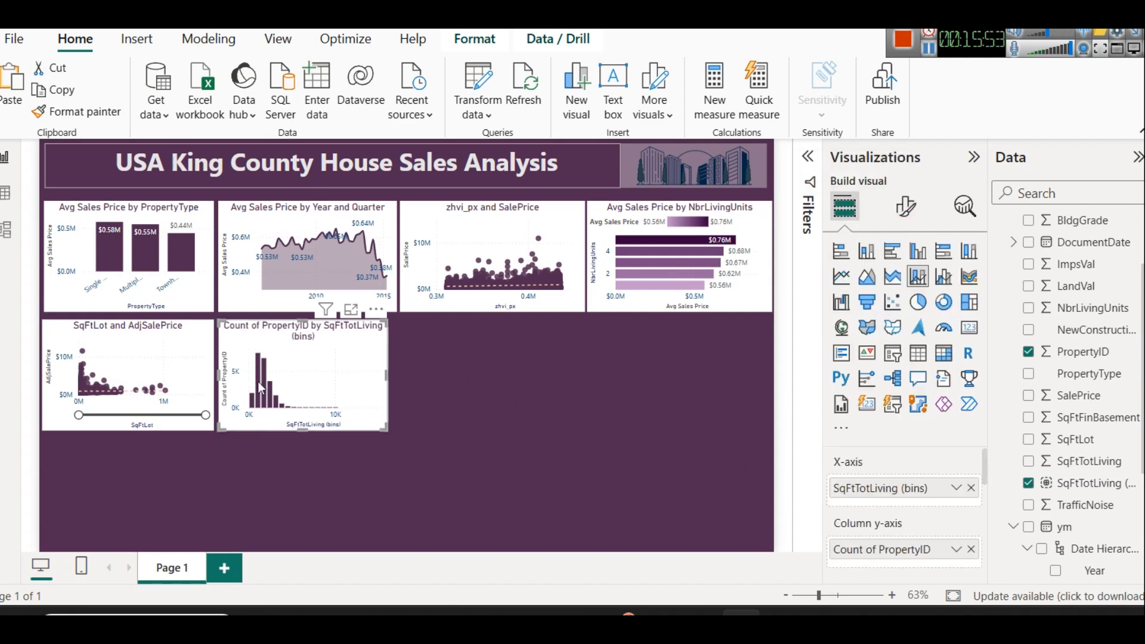
scroll(930, 533, down, 2)
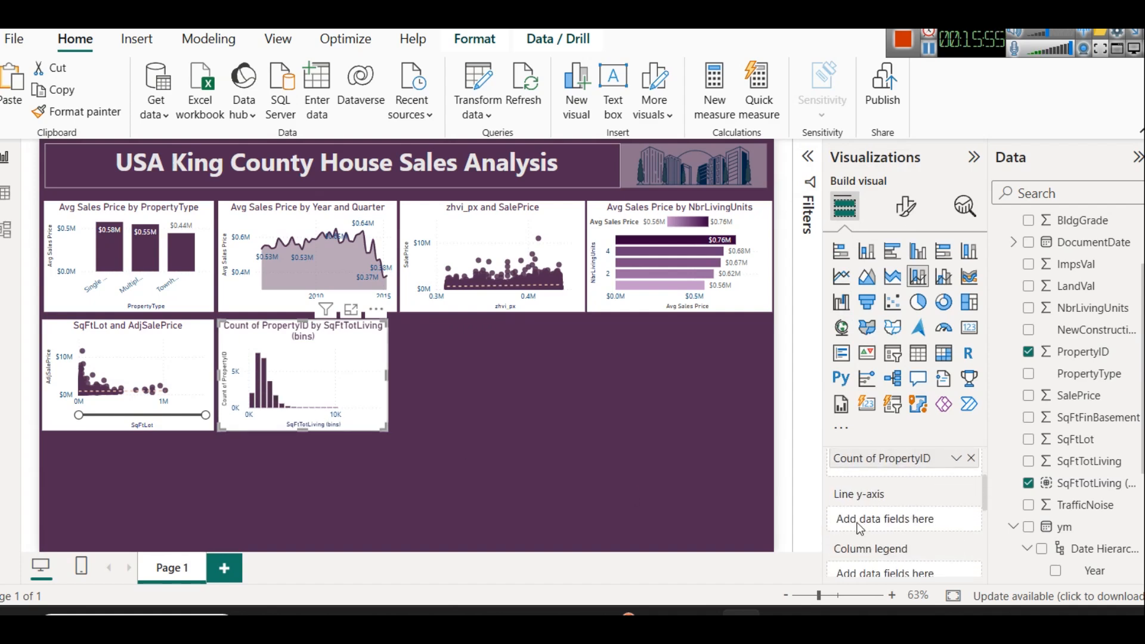
scroll(1098, 257, up, 3)
drag(1091, 245, 909, 525)
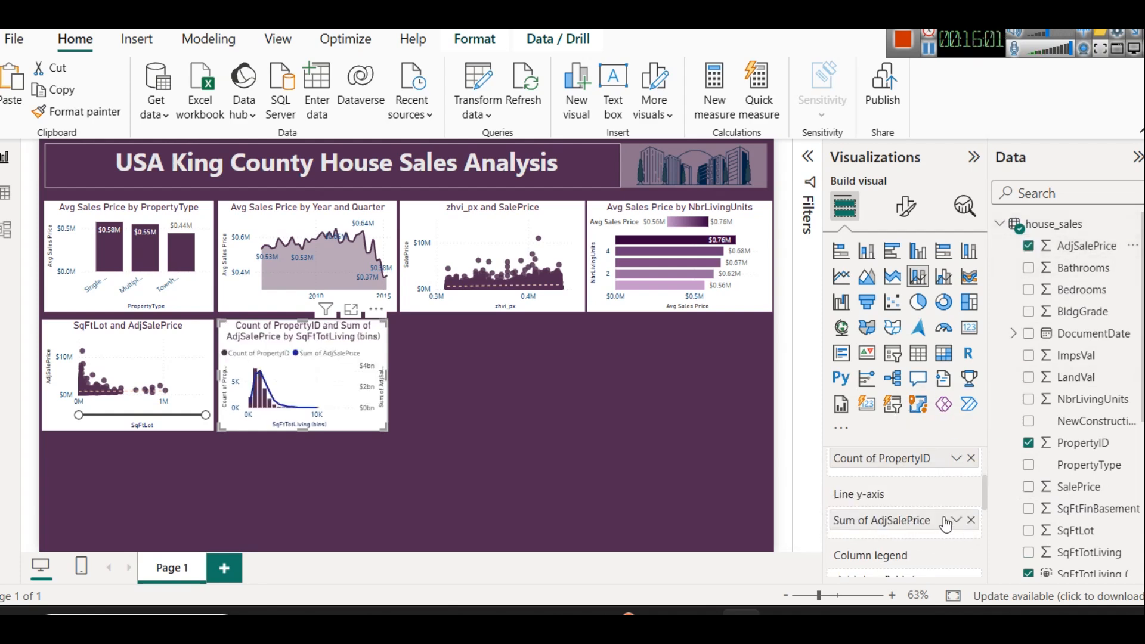
click(955, 522)
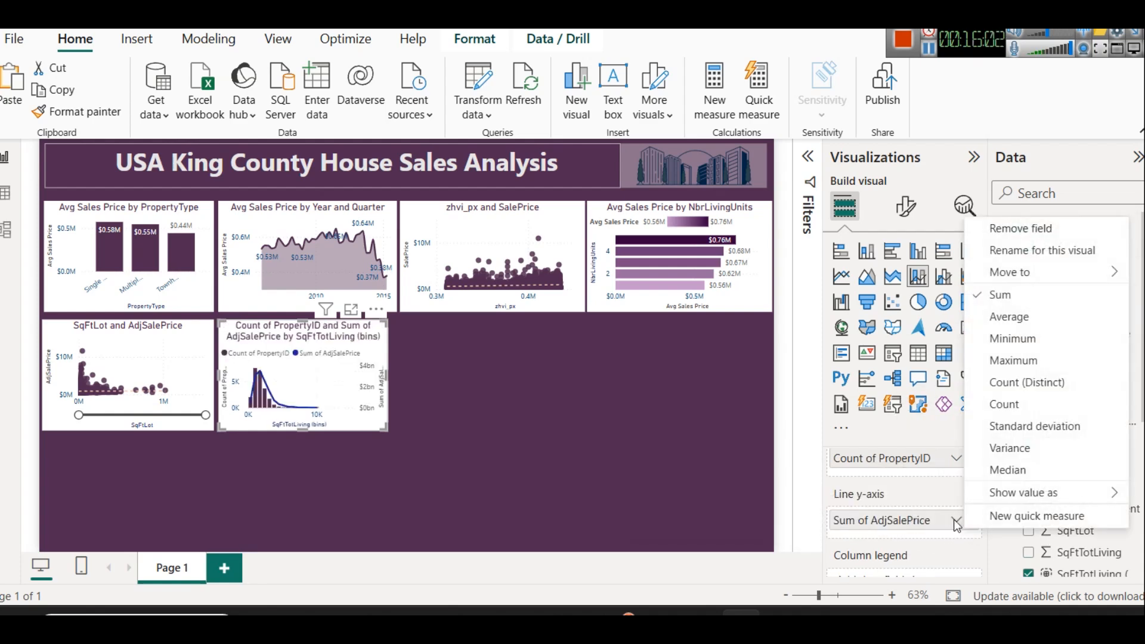
click(1009, 316)
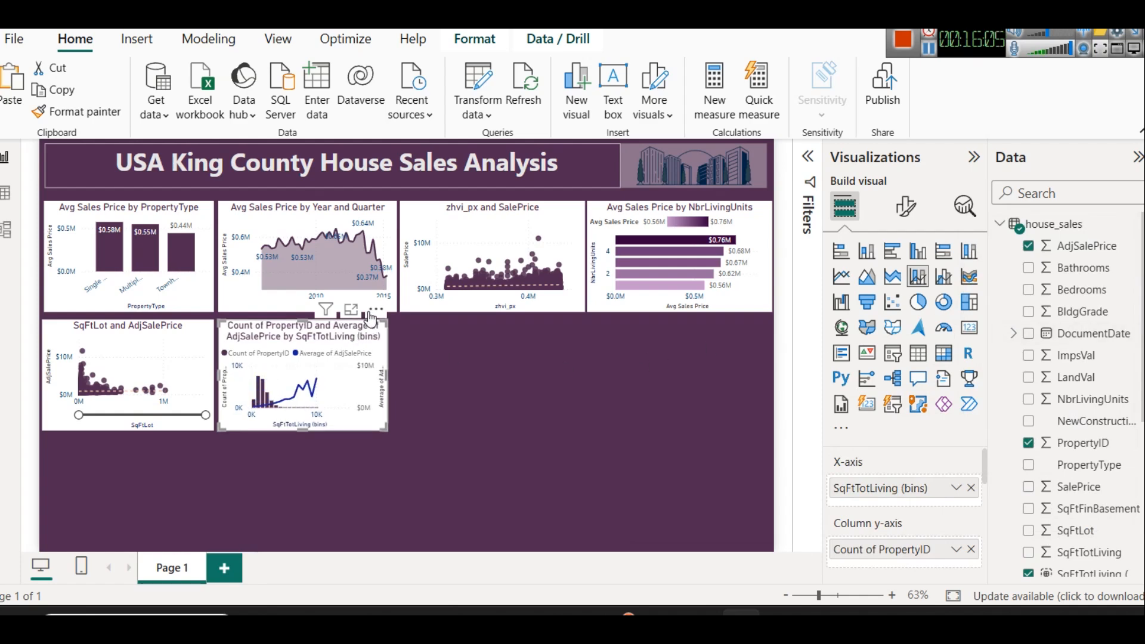
Inspect the average AdjSalePrice line against the living-area bins in focus mode and return to the report.
click(351, 309)
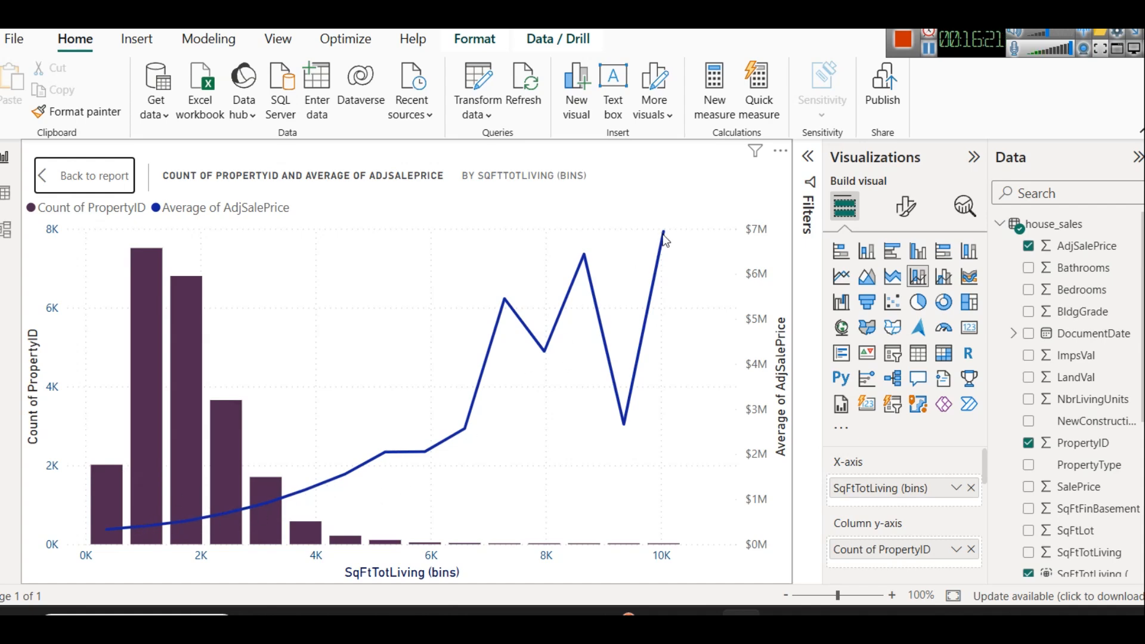
mouse_move(663, 237)
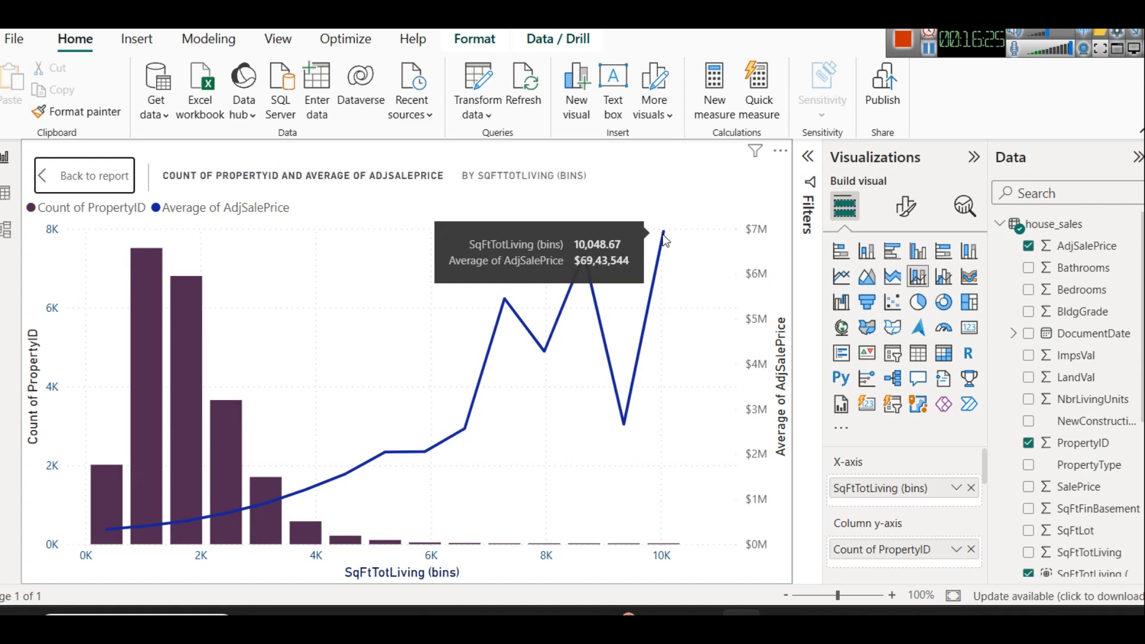
click(89, 174)
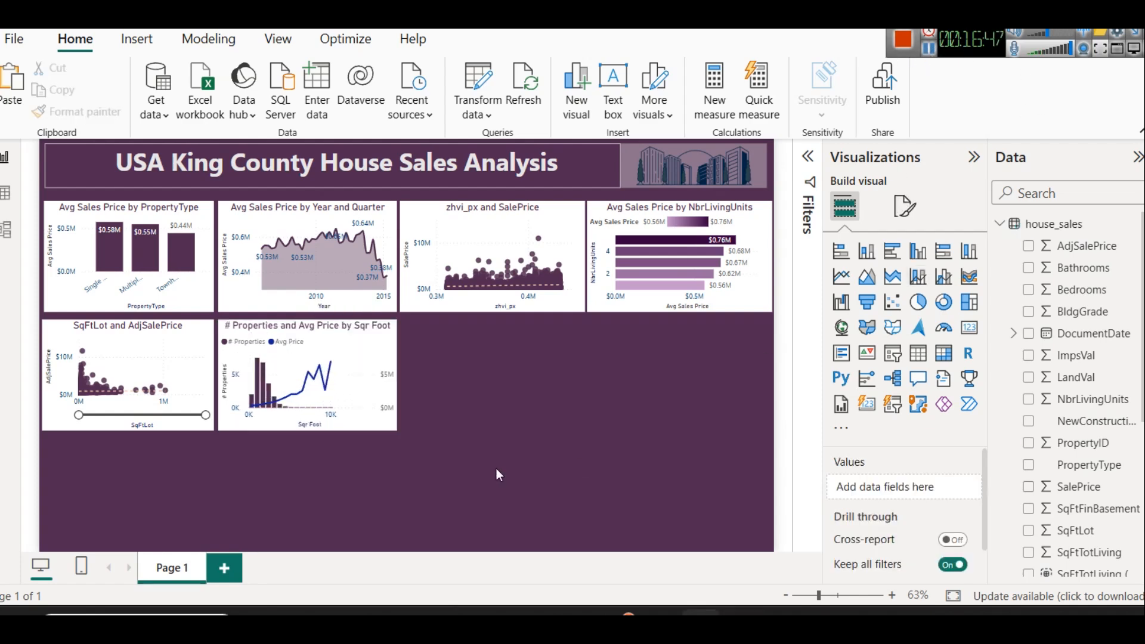
Switch to the Kaggle King County House Sales (USA) page, review the SqFtTotLiving through Bedrooms column descriptions, and return to the Power BI report.
key(alt+Tab)
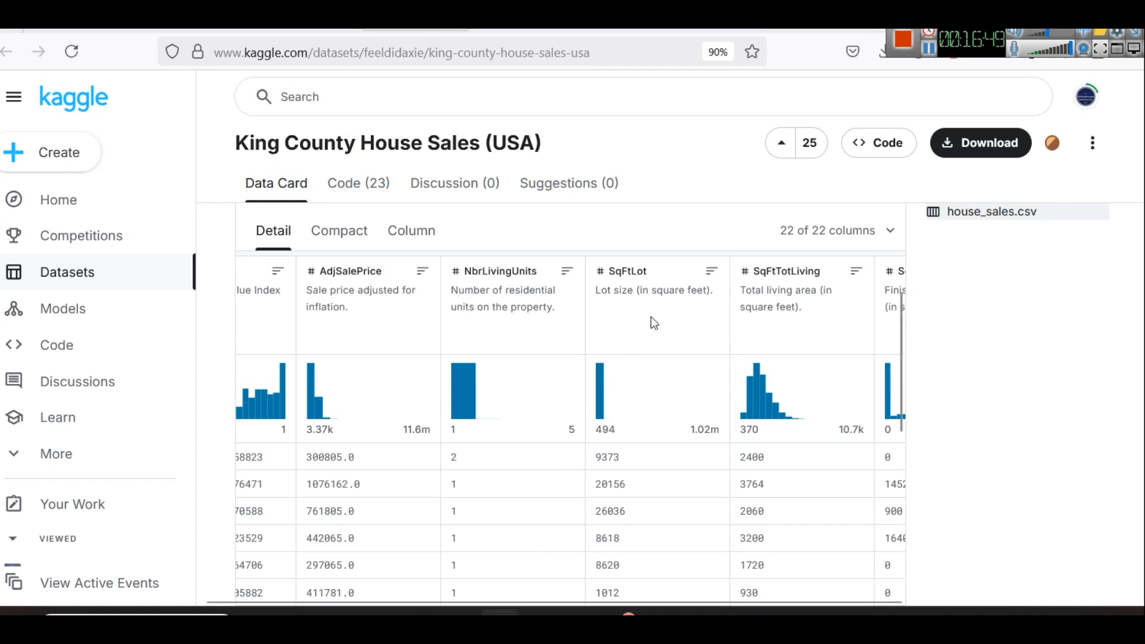
middle_click(824, 331)
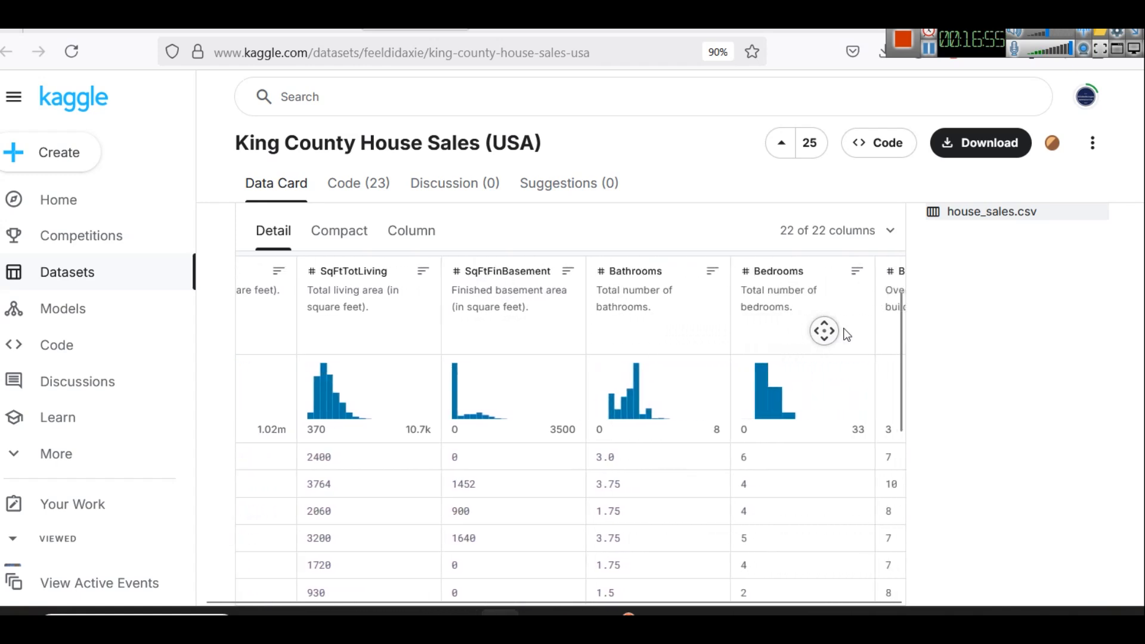
middle_click(794, 339)
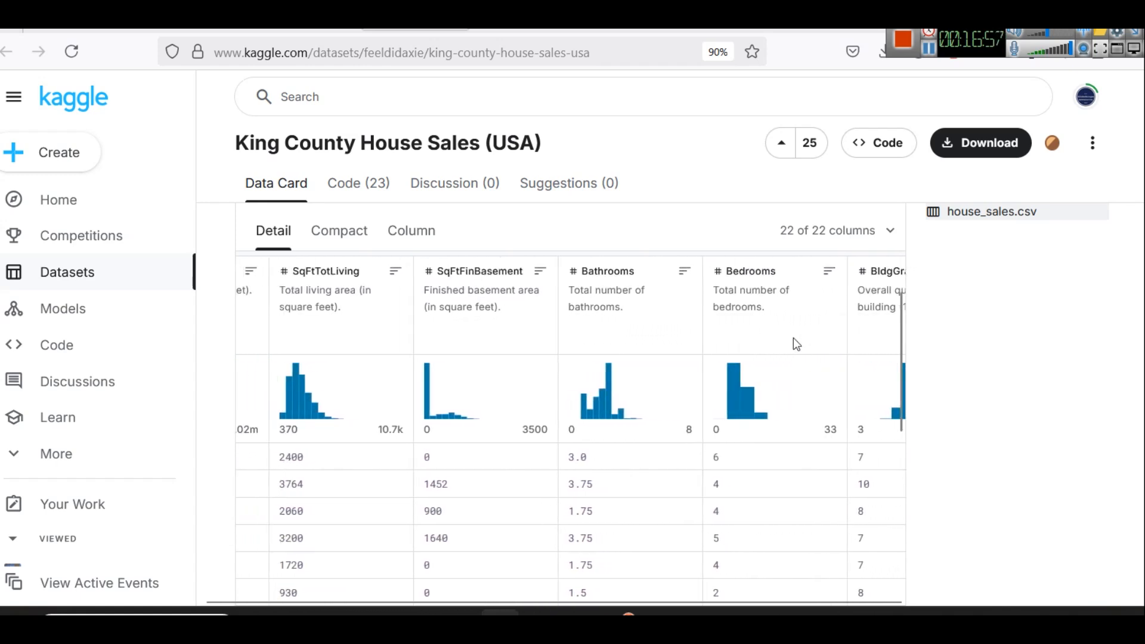
click(701, 613)
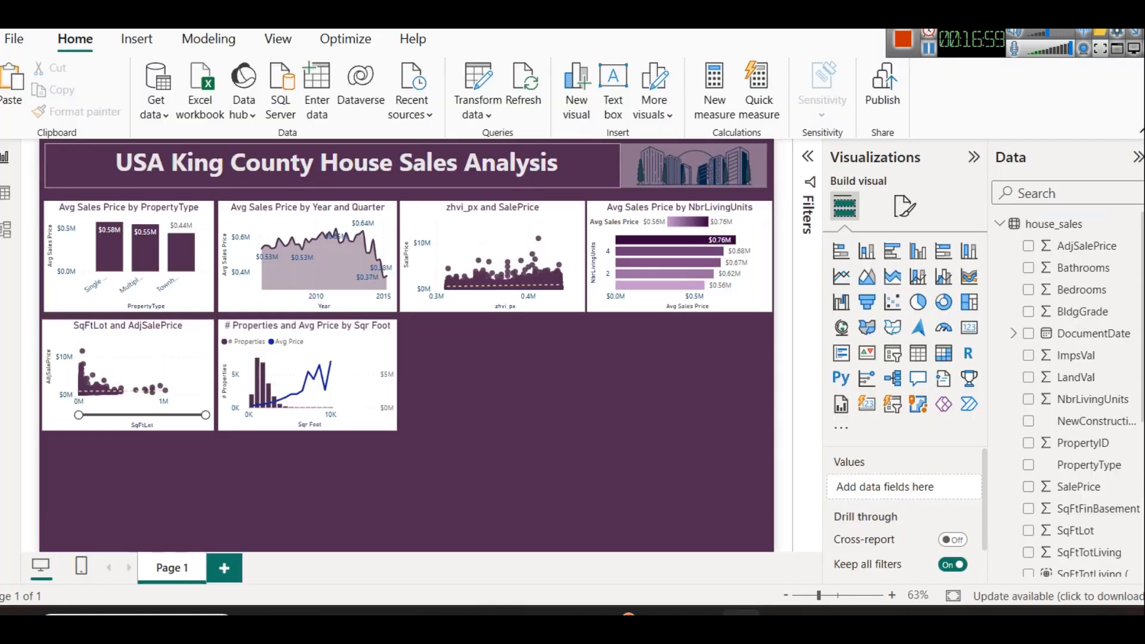
click(927, 51)
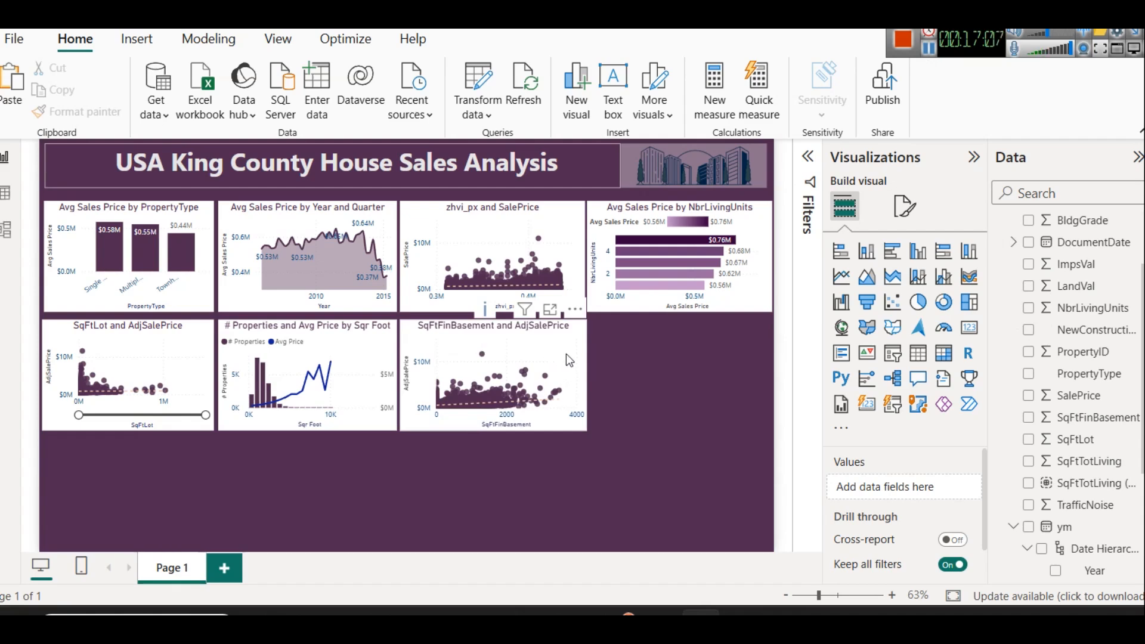
click(840, 280)
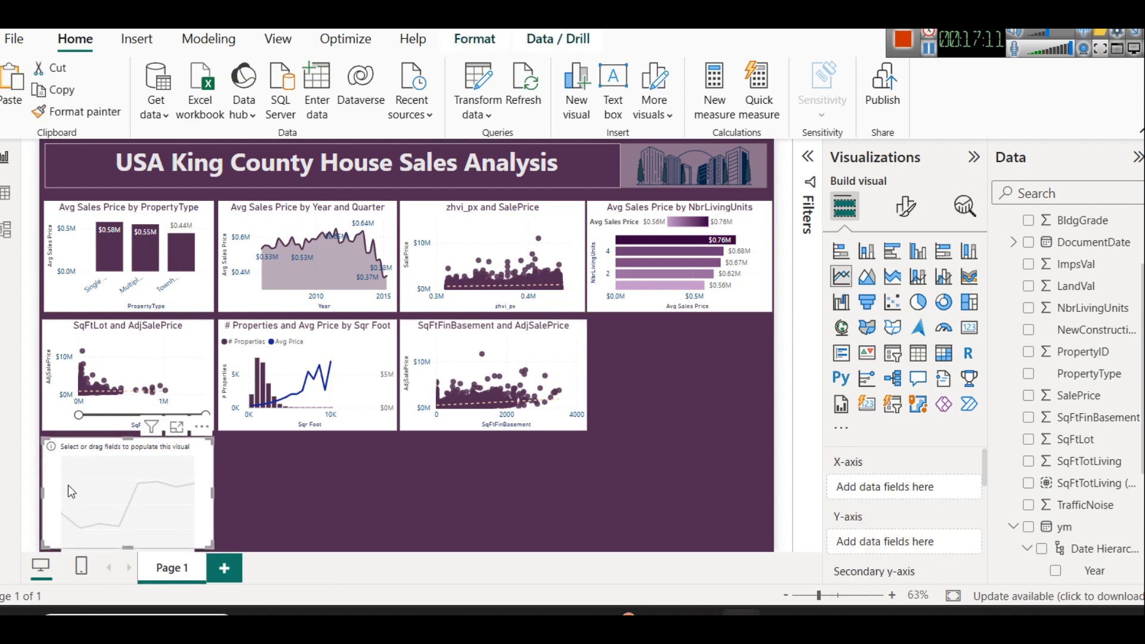
key(Delete)
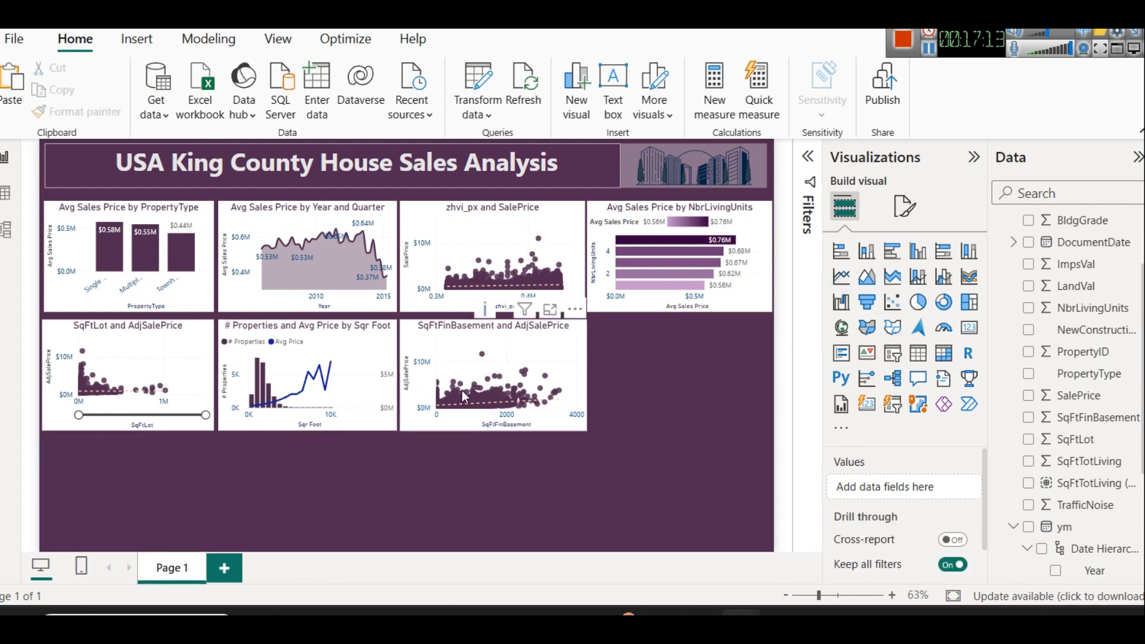
Convert the SqFtFinBasement and AdjSalePrice scatter plot to a line chart and clear its x-axis and legend fields.
mouse_move(460, 393)
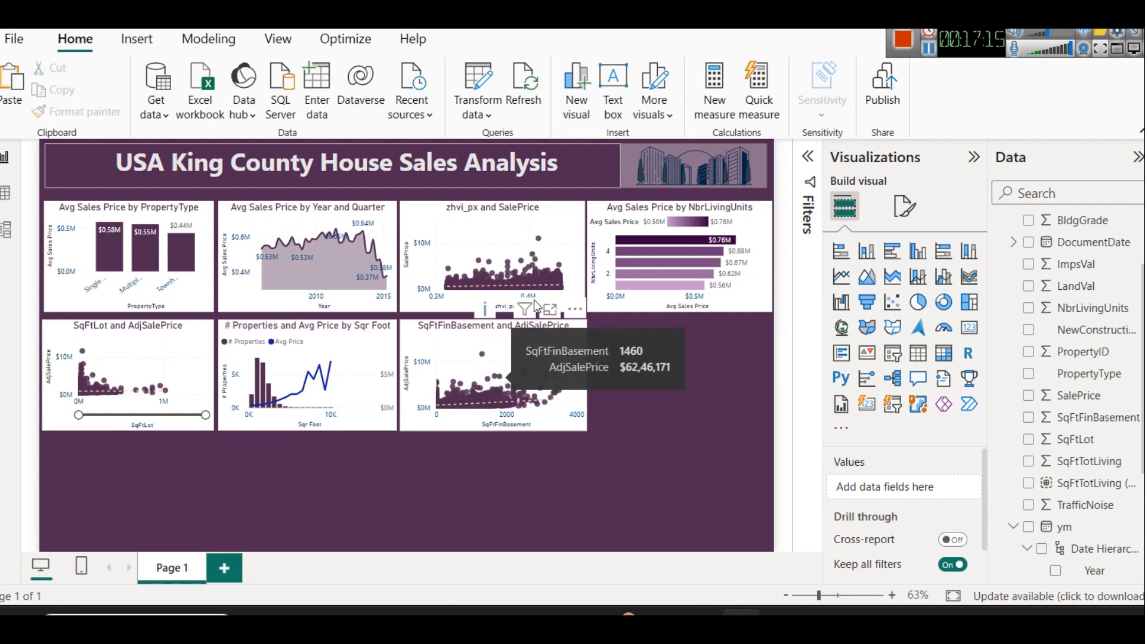
click(486, 341)
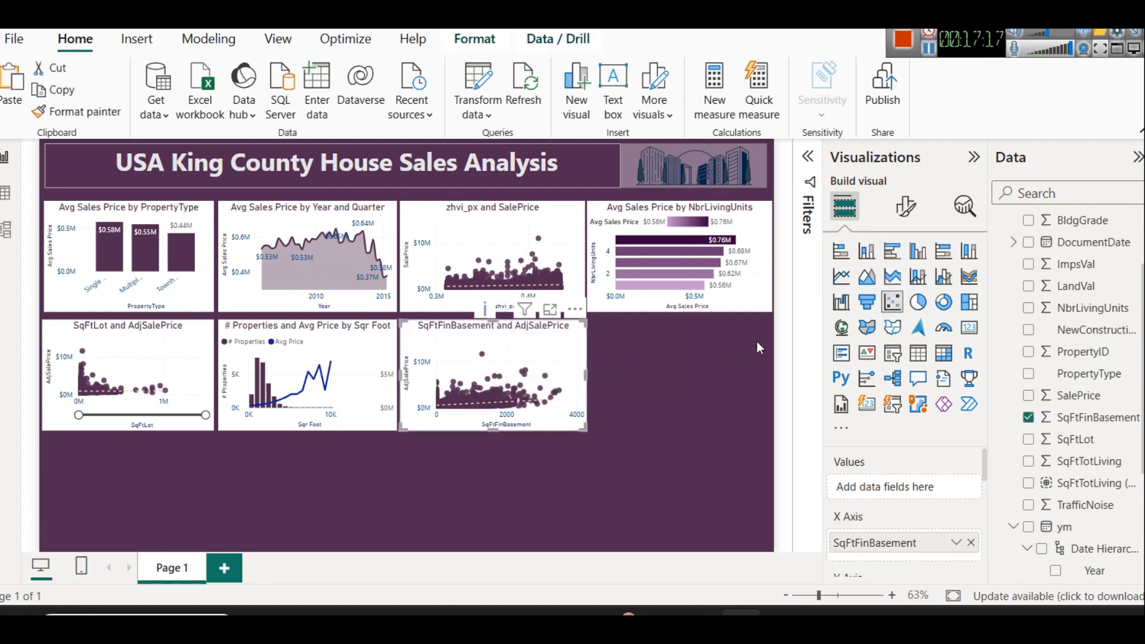
click(840, 277)
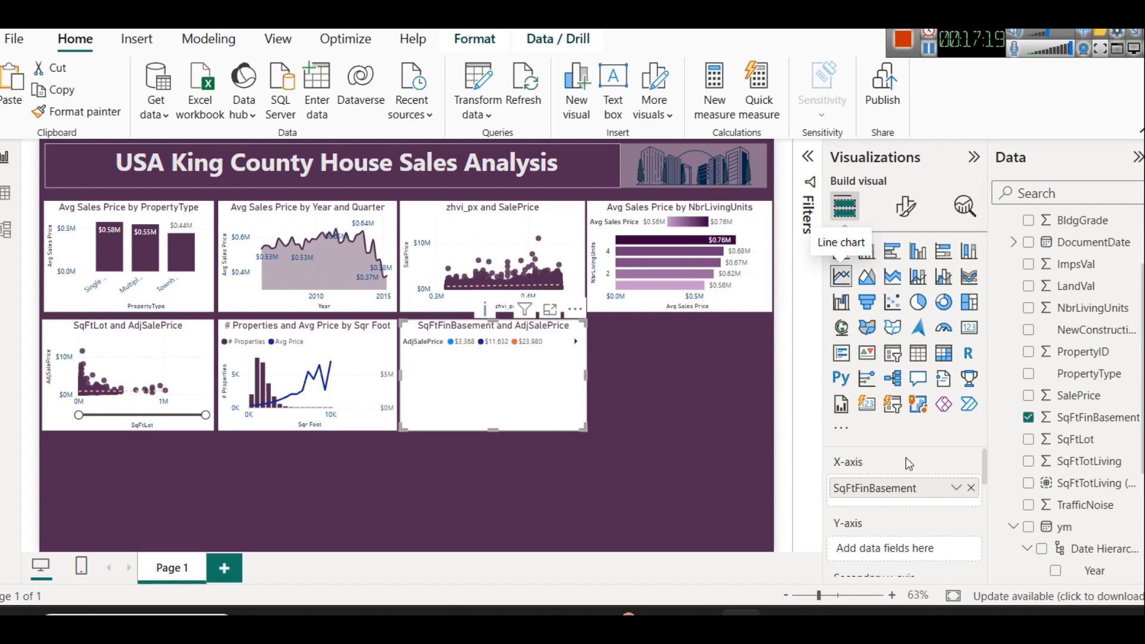
click(970, 487)
scroll(973, 507, down, 2)
scroll(972, 507, down, 1)
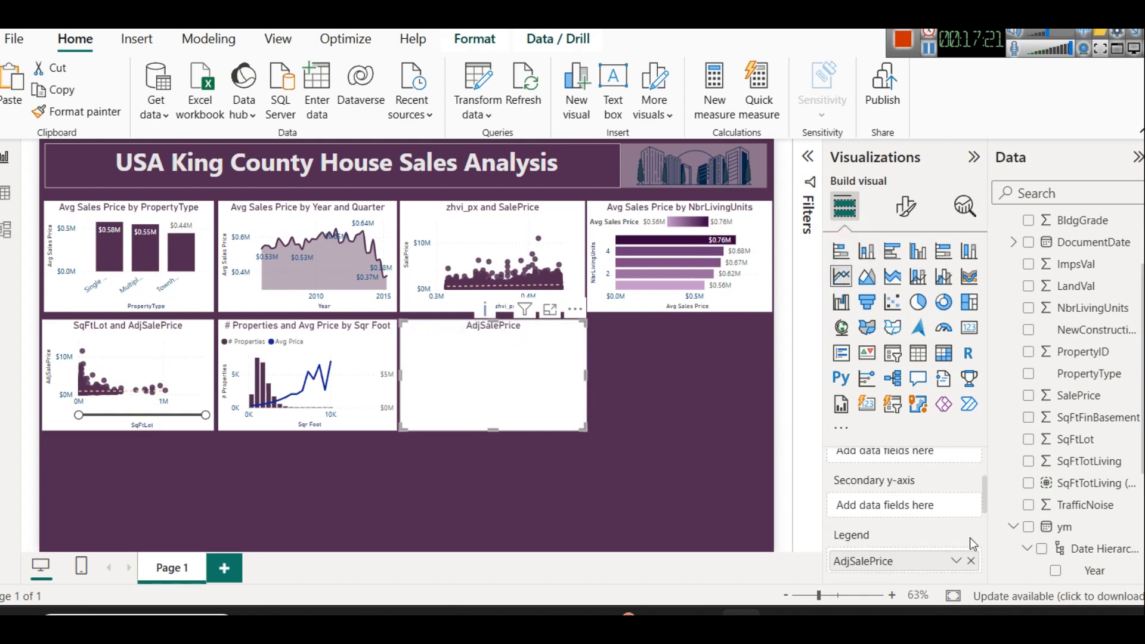
click(971, 561)
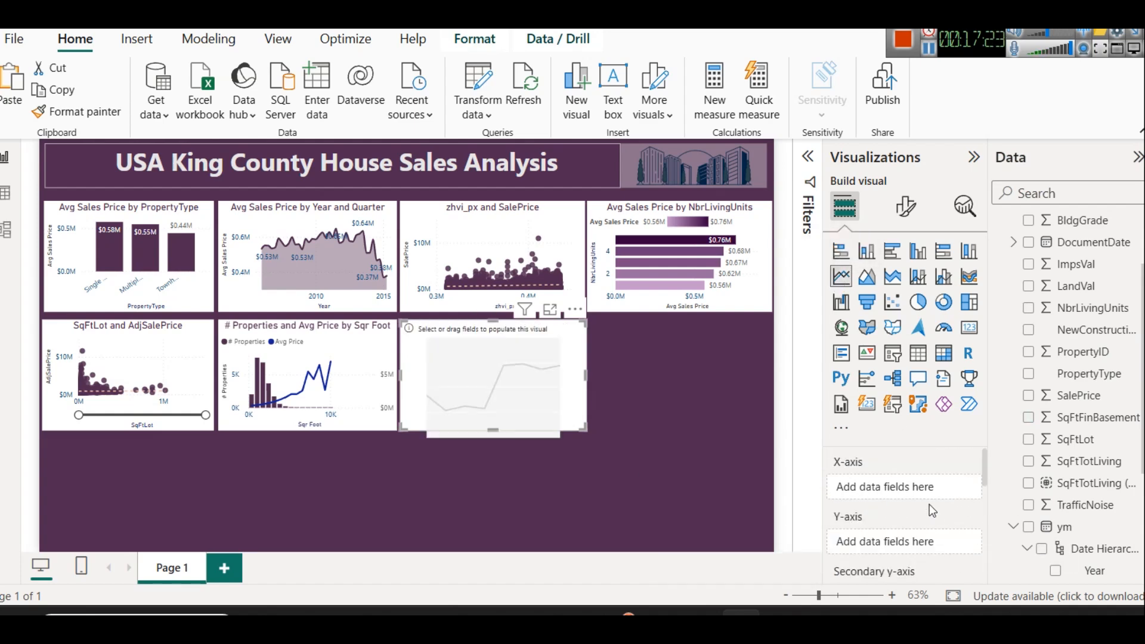
Assign SqFtFinBasement to the line chart's x-axis and AdjSalePrice to its y-axis, aggregated as Average.
drag(1103, 420, 908, 489)
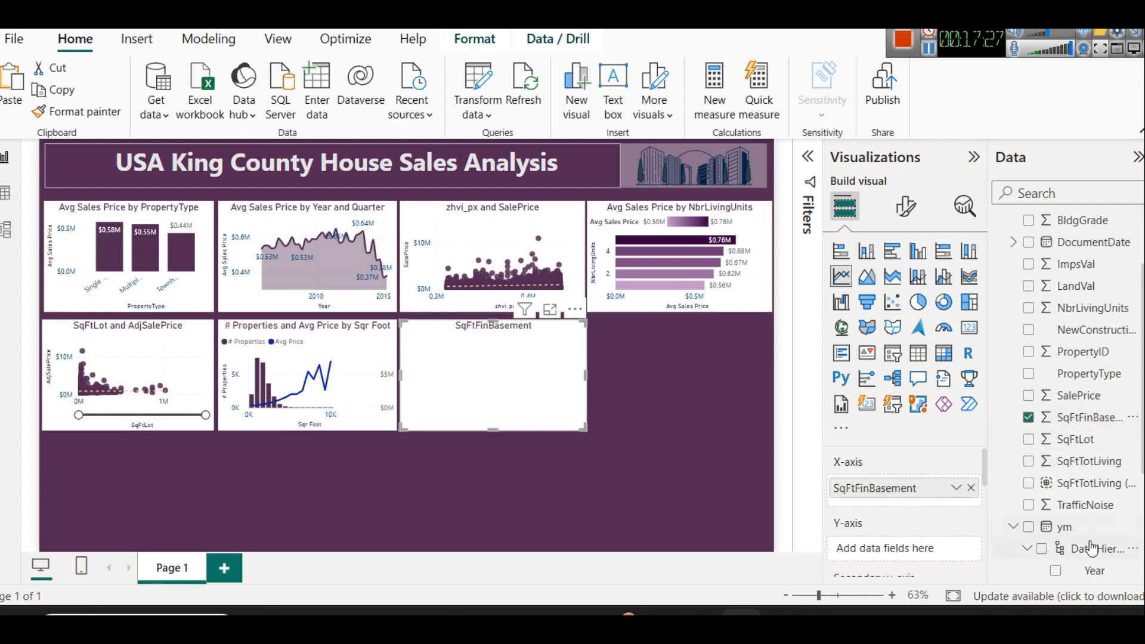
scroll(1058, 503, up, 3)
drag(1070, 246, 907, 546)
click(956, 549)
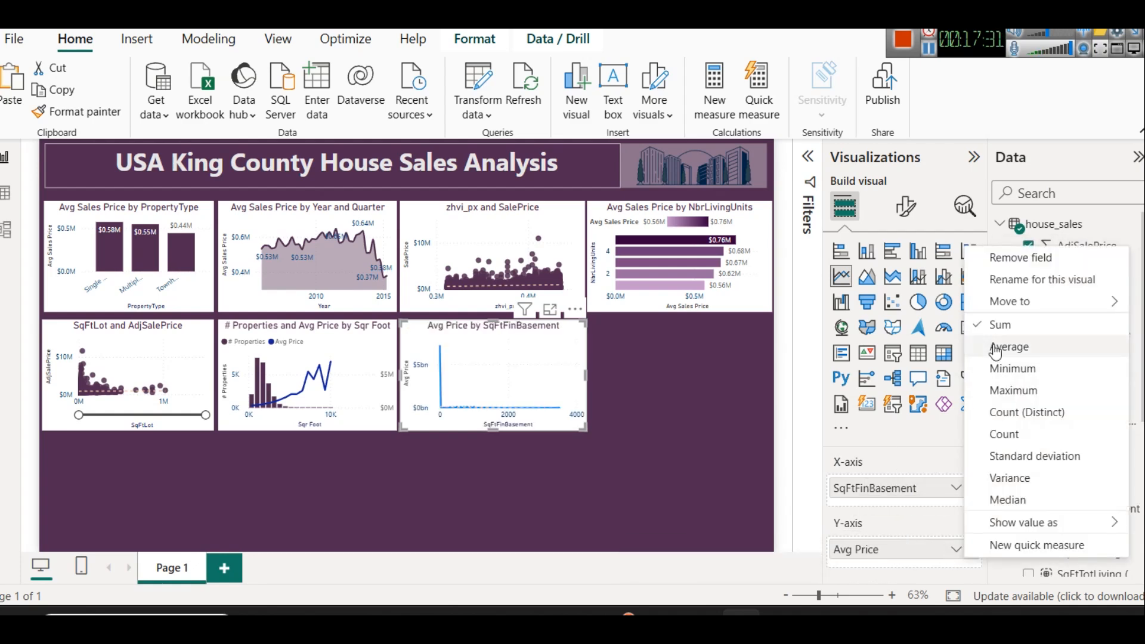
click(999, 351)
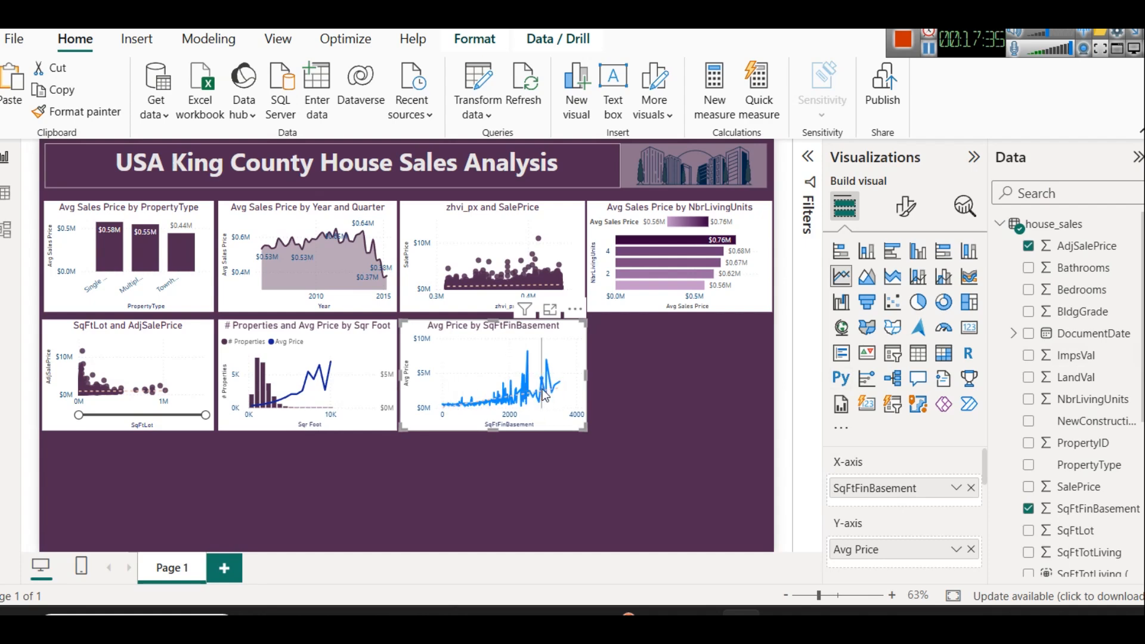
mouse_move(545, 395)
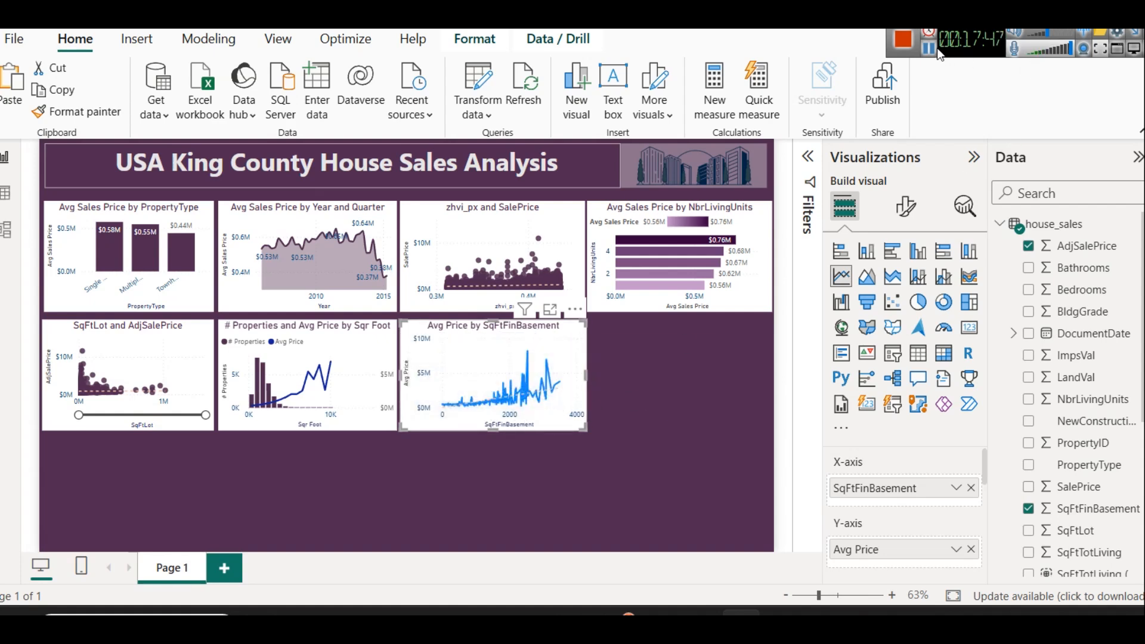
Change the Avg Price line color in the SqFtFinBasement chart to dark purple.
click(906, 206)
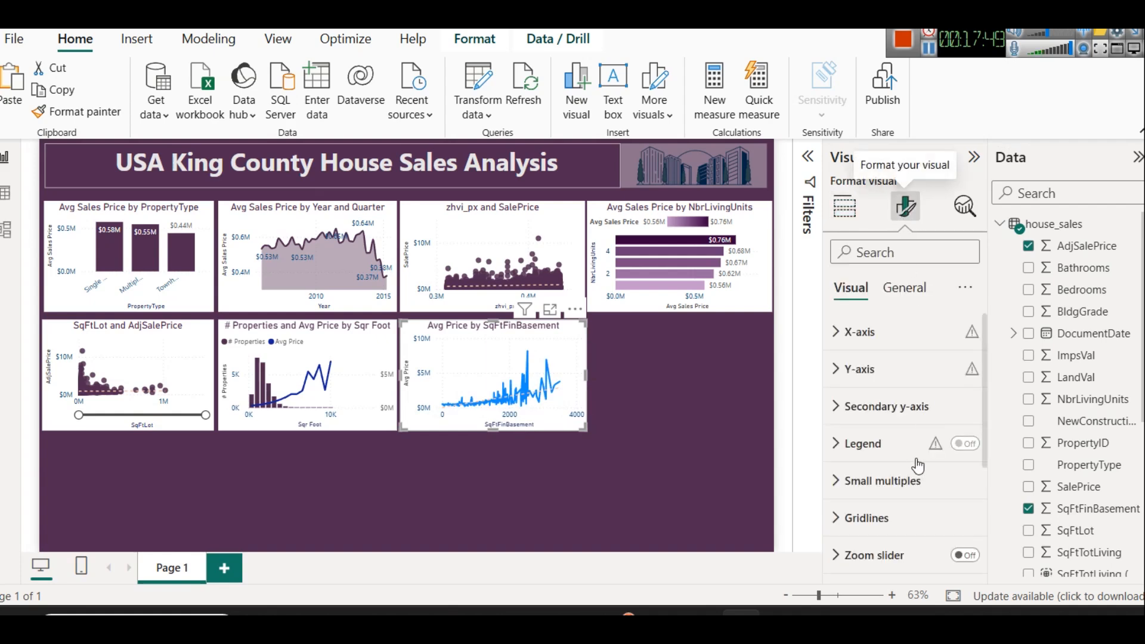
scroll(917, 466, down, 3)
click(873, 410)
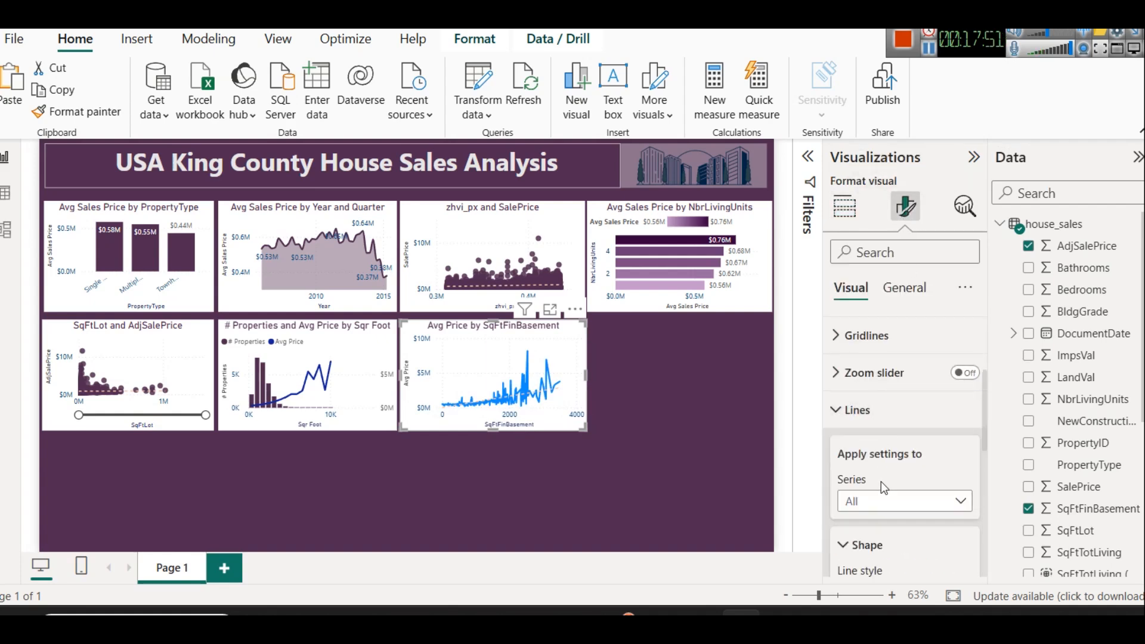
scroll(906, 530, down, 5)
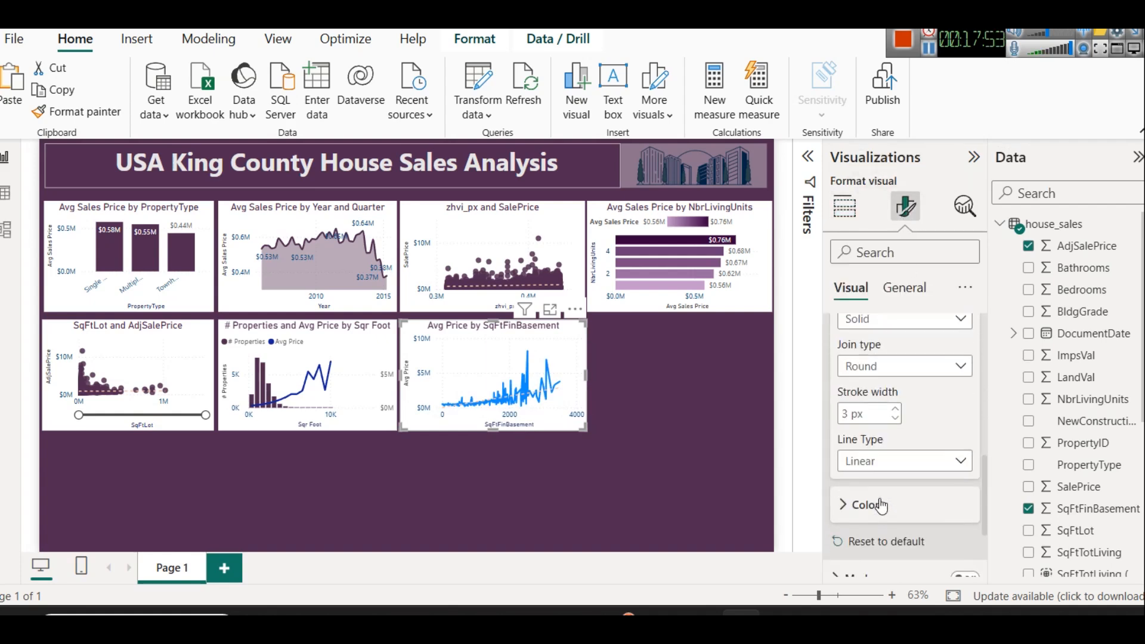
click(875, 504)
scroll(875, 520, down, 3)
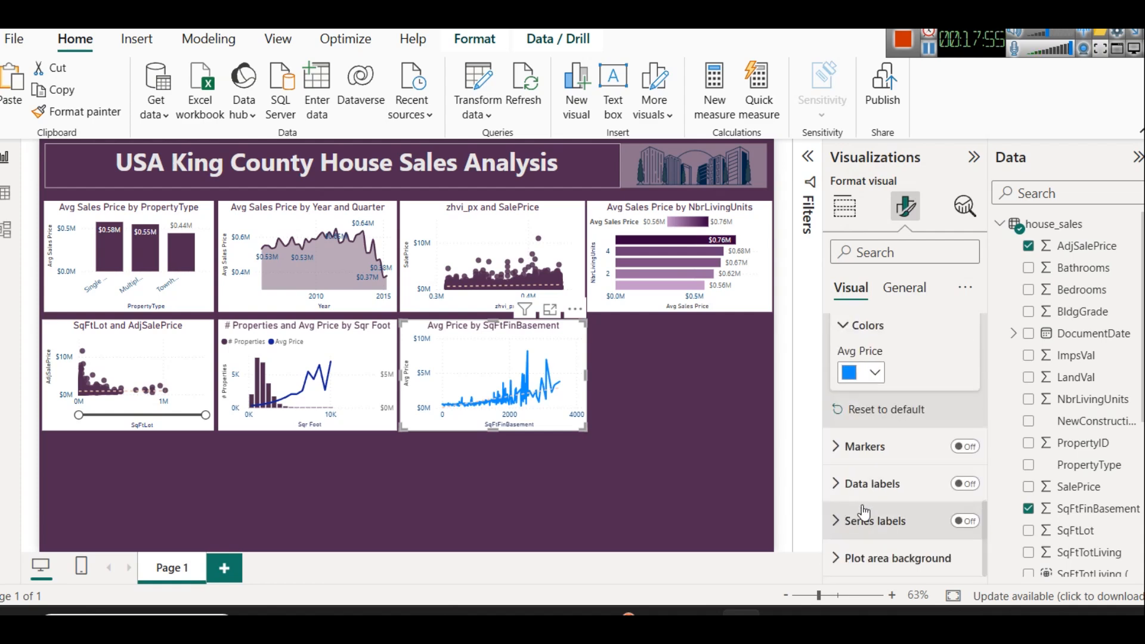
click(862, 372)
click(887, 291)
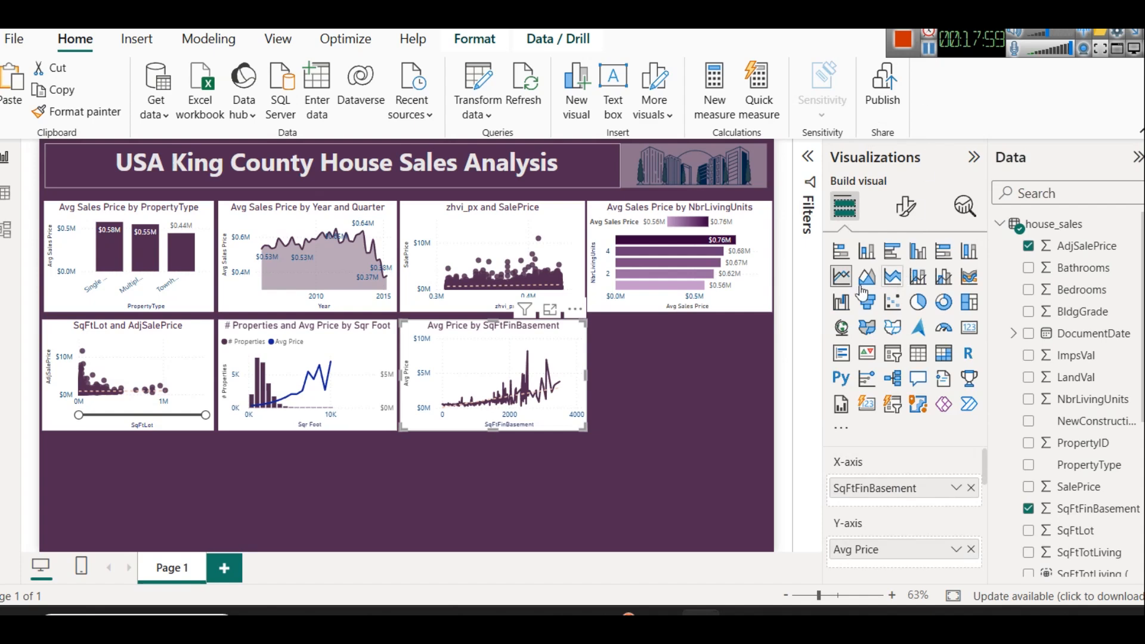
Try the SqFtFinBasement chart as an area chart and undo the conversion.
click(866, 278)
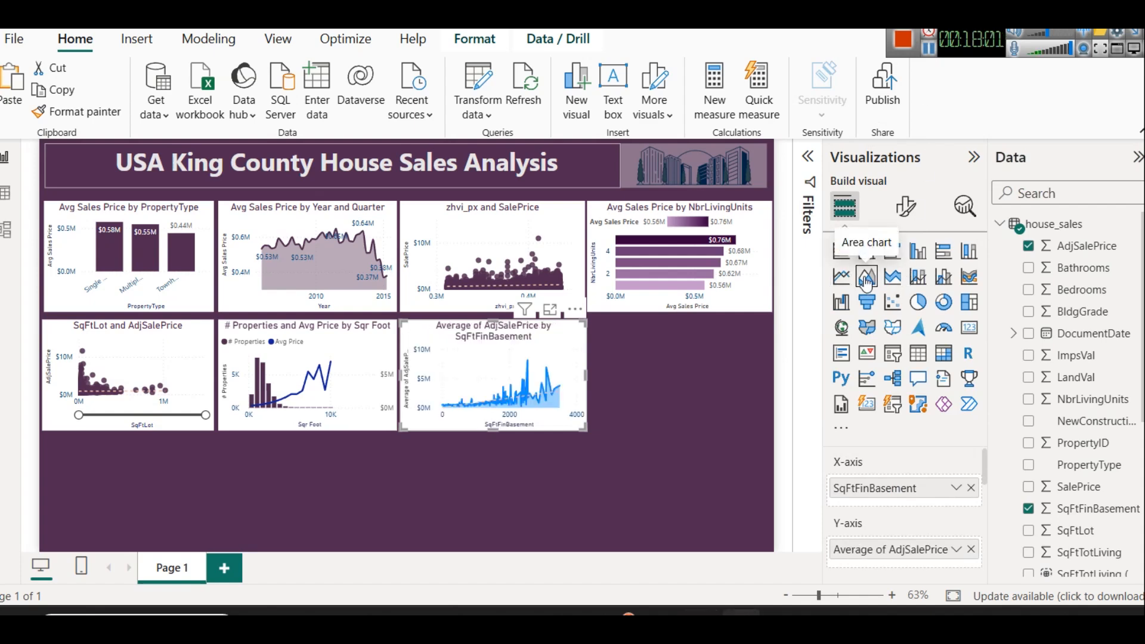
key(ctrl+z)
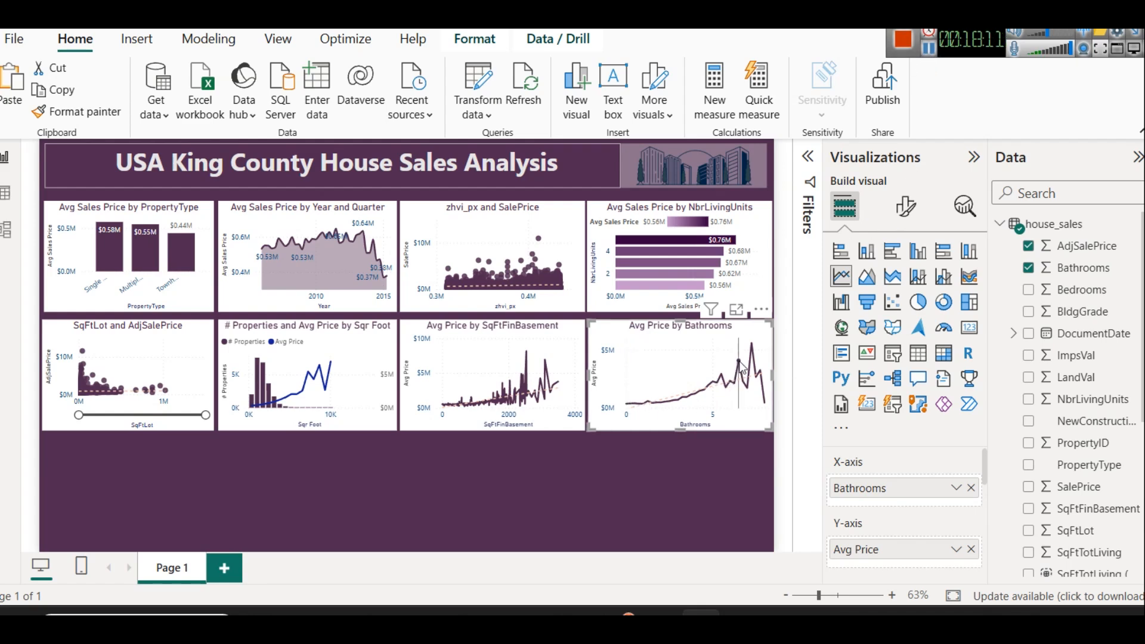
Place a copy of the Avg Price by Bathrooms chart beneath the original and replace Bathrooms with Bedrooms on its x-axis.
mouse_move(753, 354)
drag(698, 331, 731, 444)
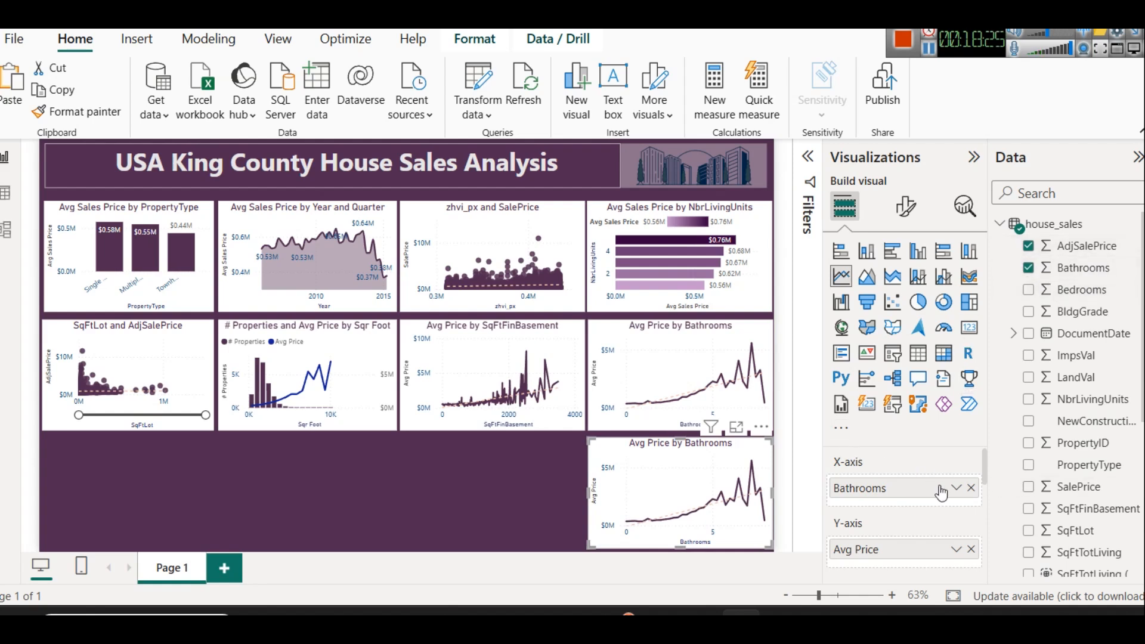
click(971, 487)
drag(1089, 293, 903, 487)
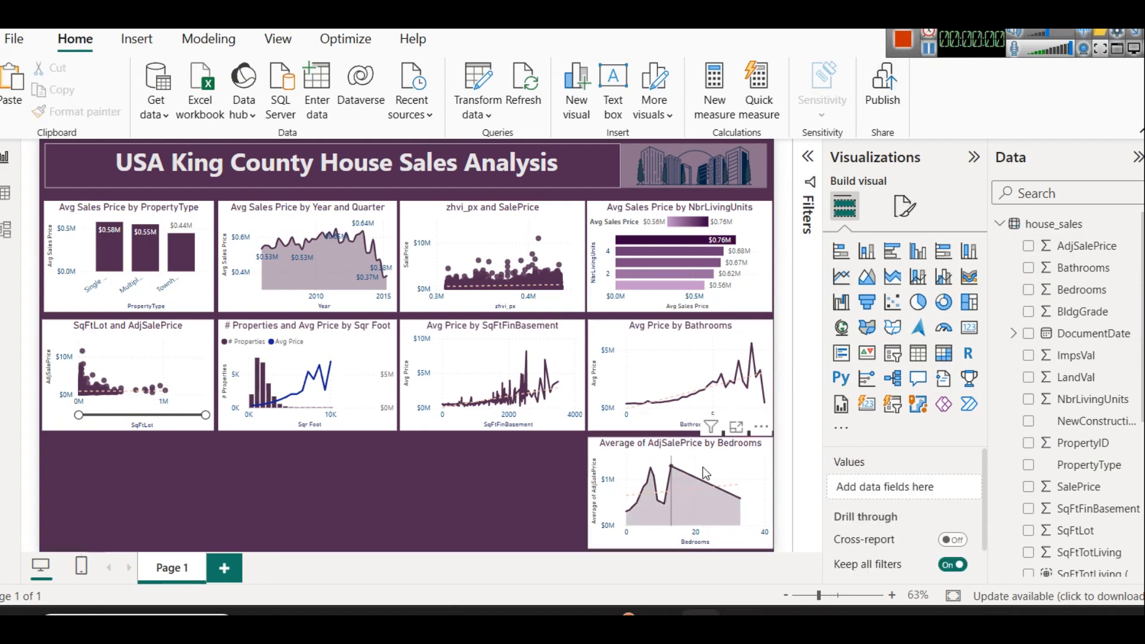
Try the average AdjSalePrice by Bedrooms chart as a stacked column chart and switch it back to an area chart.
mouse_move(647, 465)
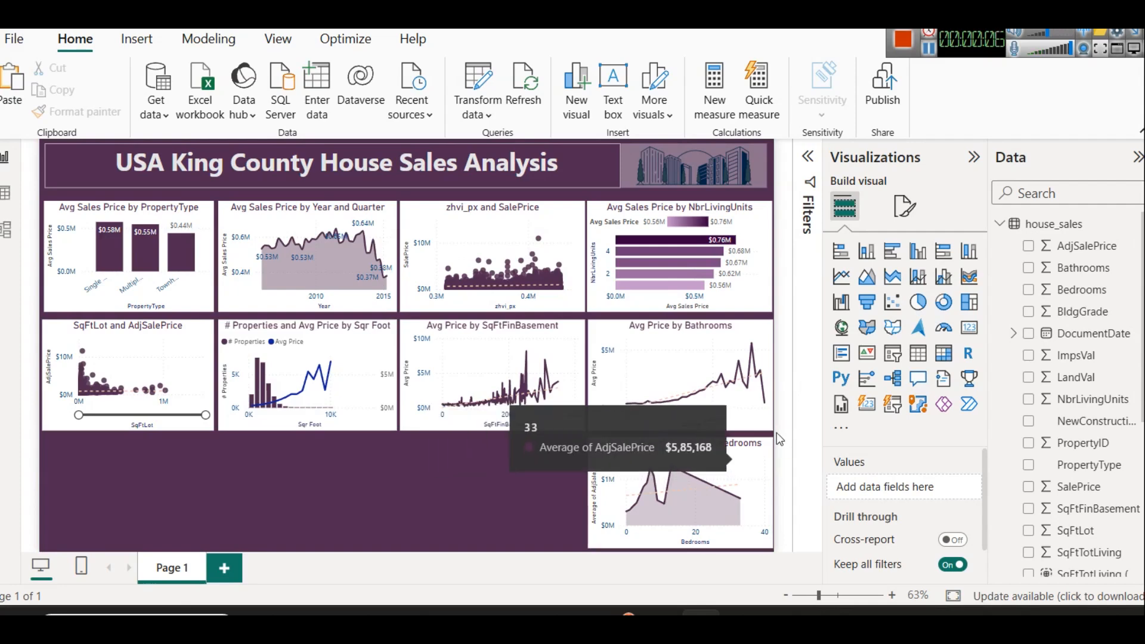
click(757, 462)
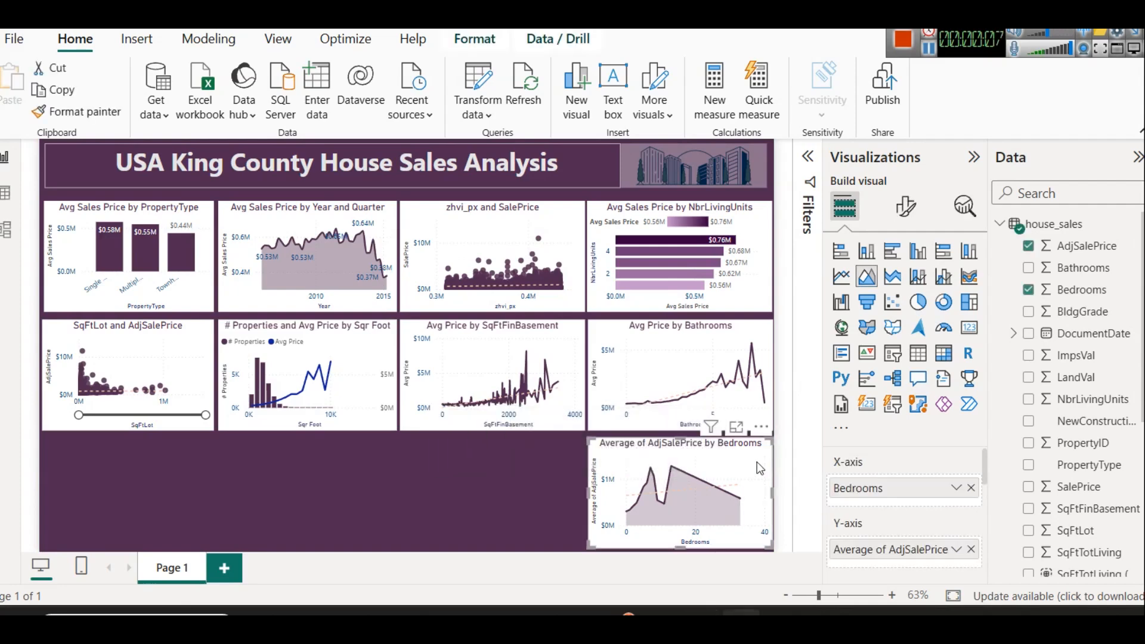
click(954, 487)
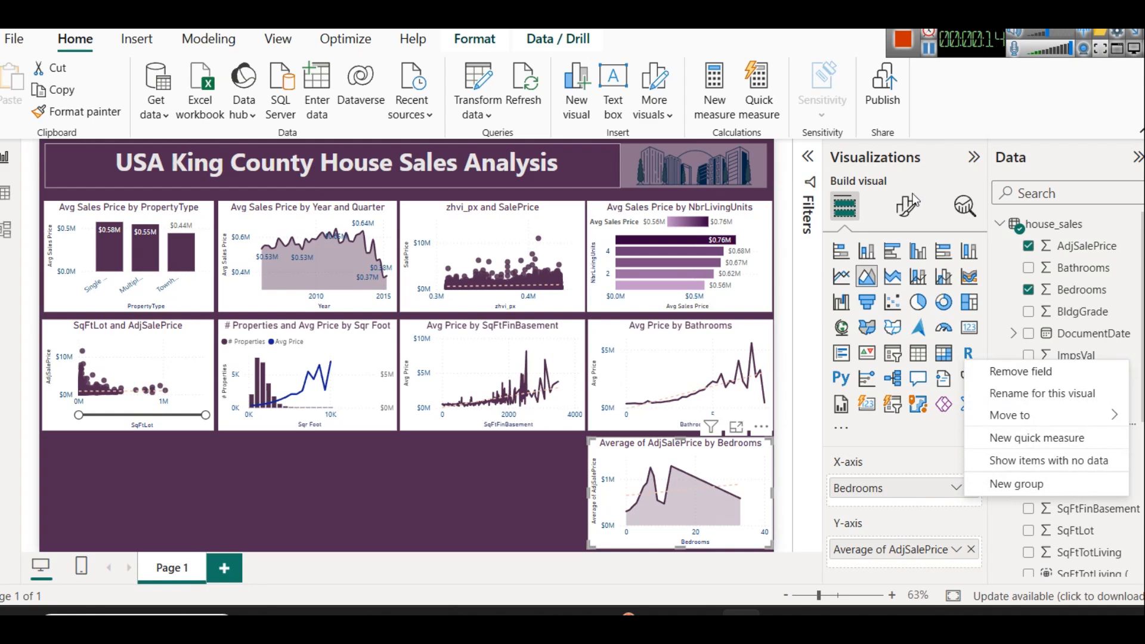
click(872, 251)
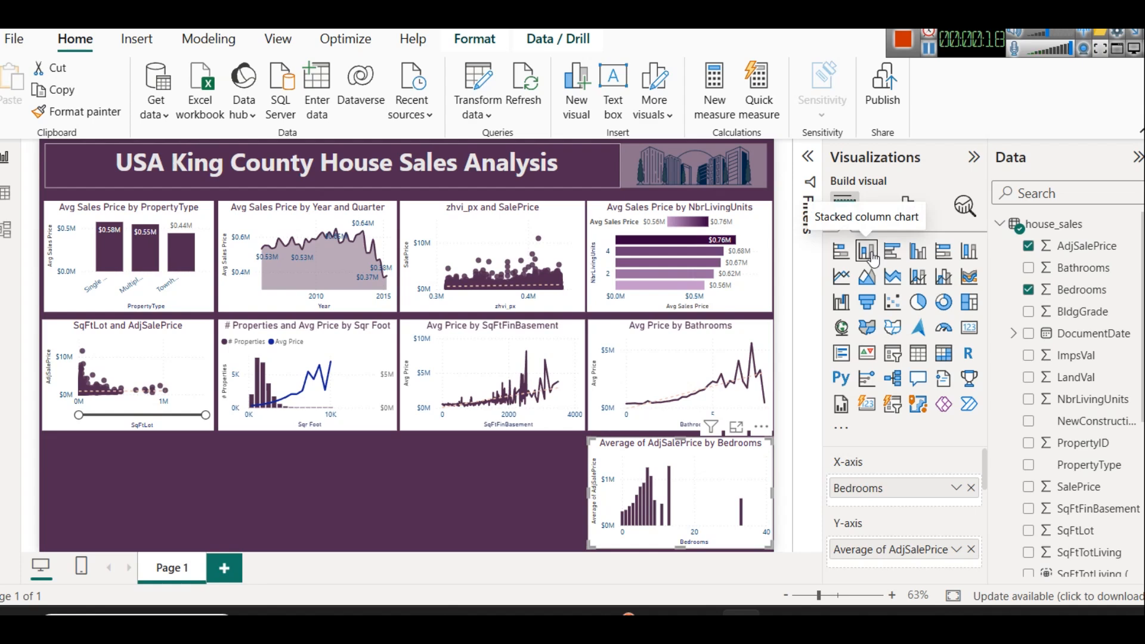
click(867, 276)
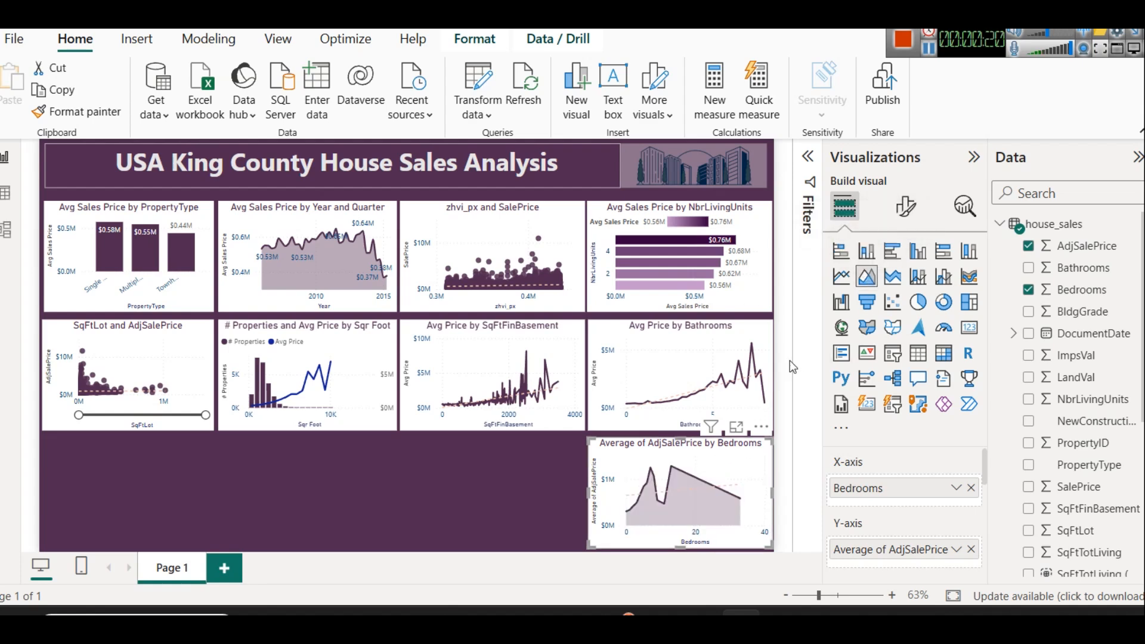
click(930, 52)
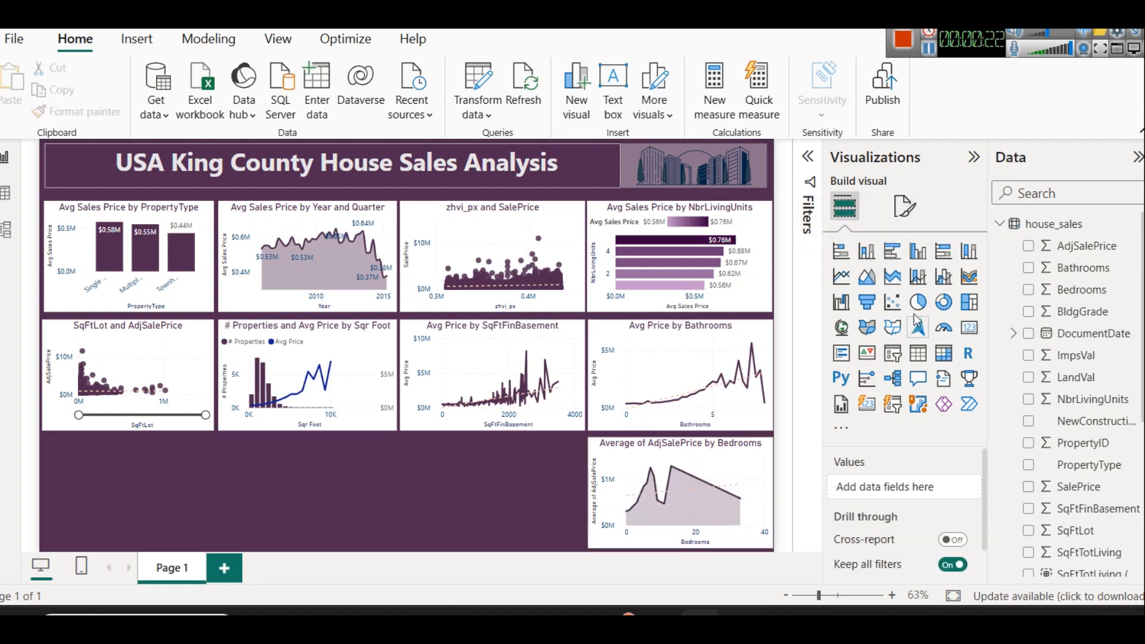
Create a bin group for the BldgGrade field using the Number of bins type with a bin count of 10.
click(1132, 311)
mouse_move(1115, 316)
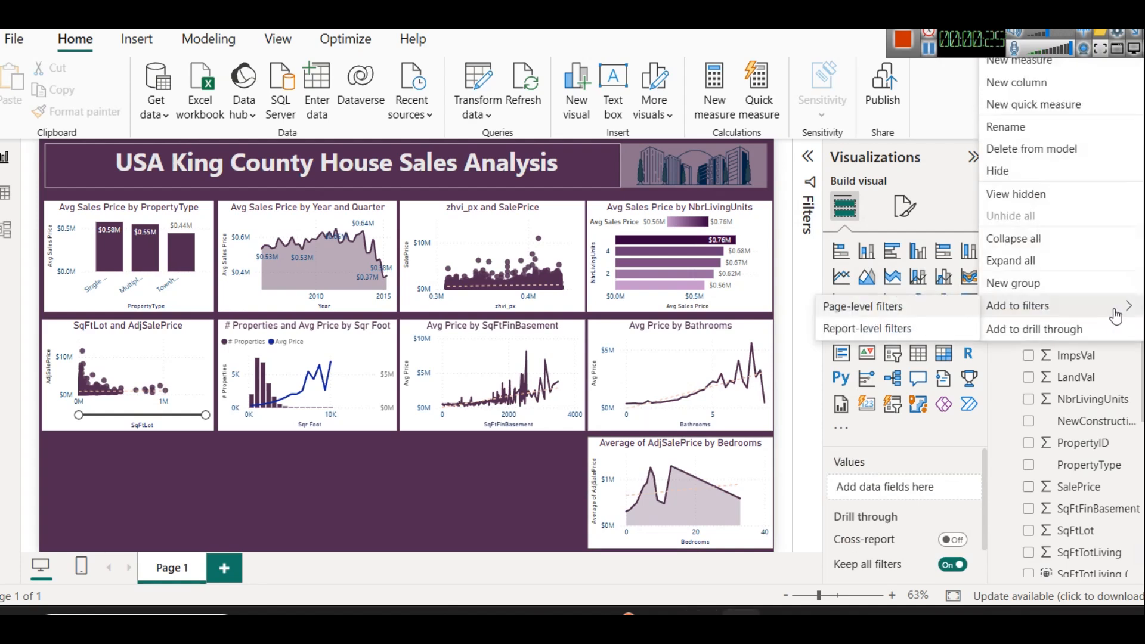
click(1057, 292)
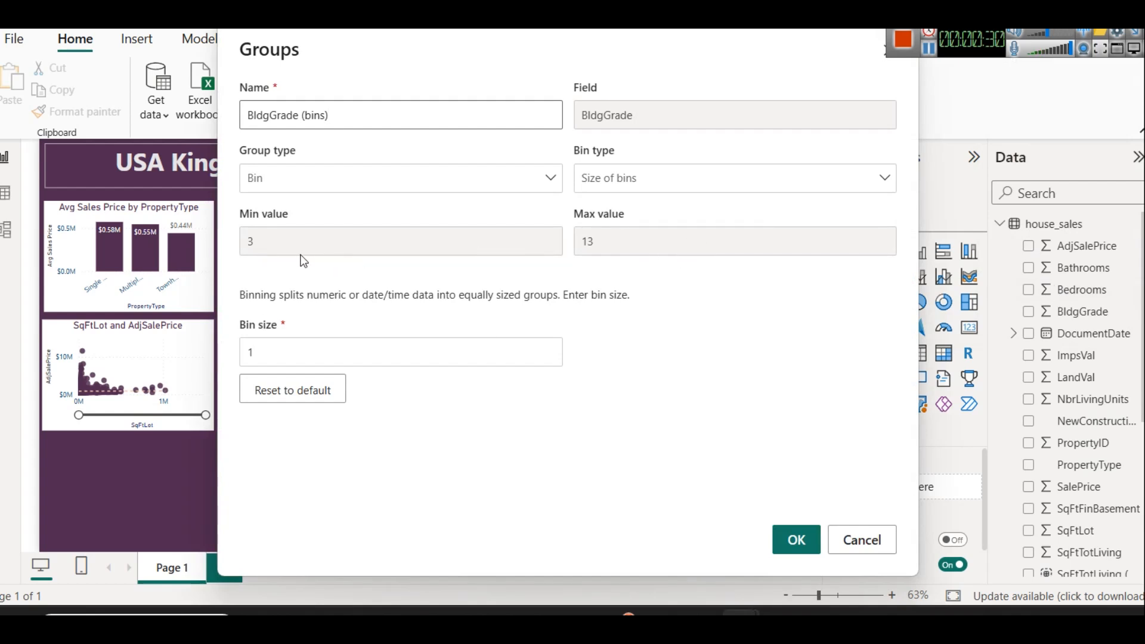
click(627, 179)
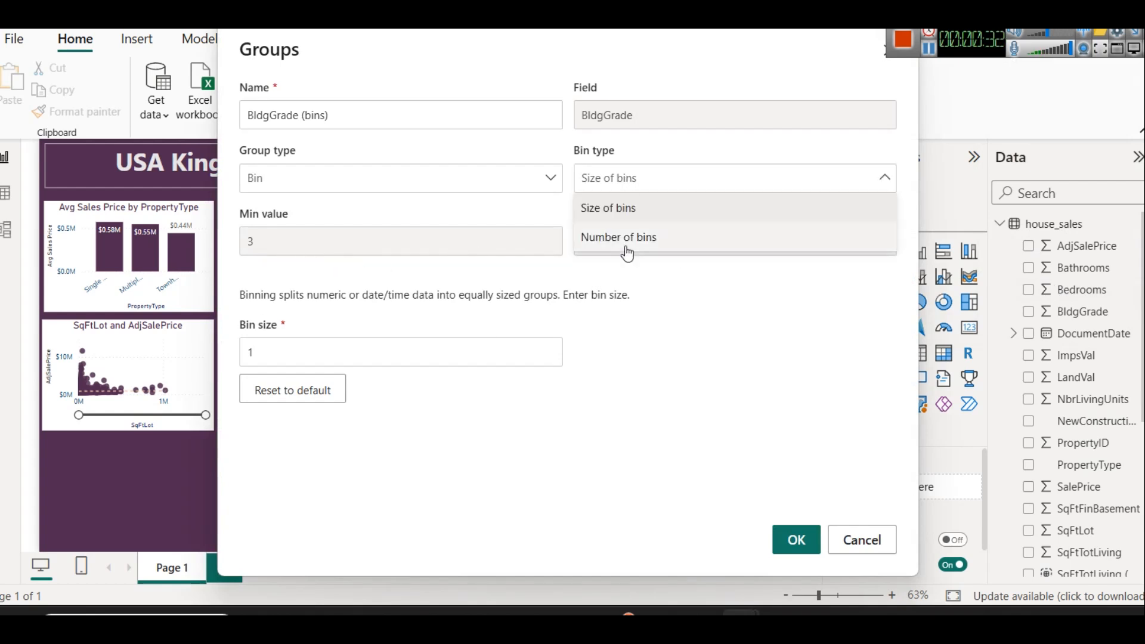
click(627, 236)
double_click(418, 343)
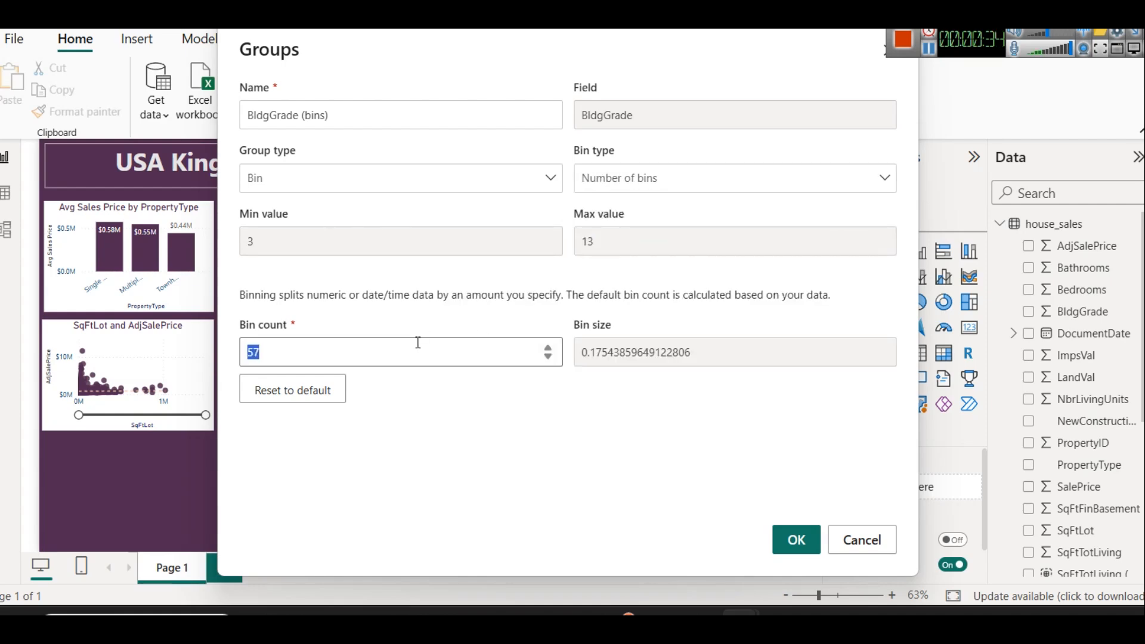
text(10)
click(792, 540)
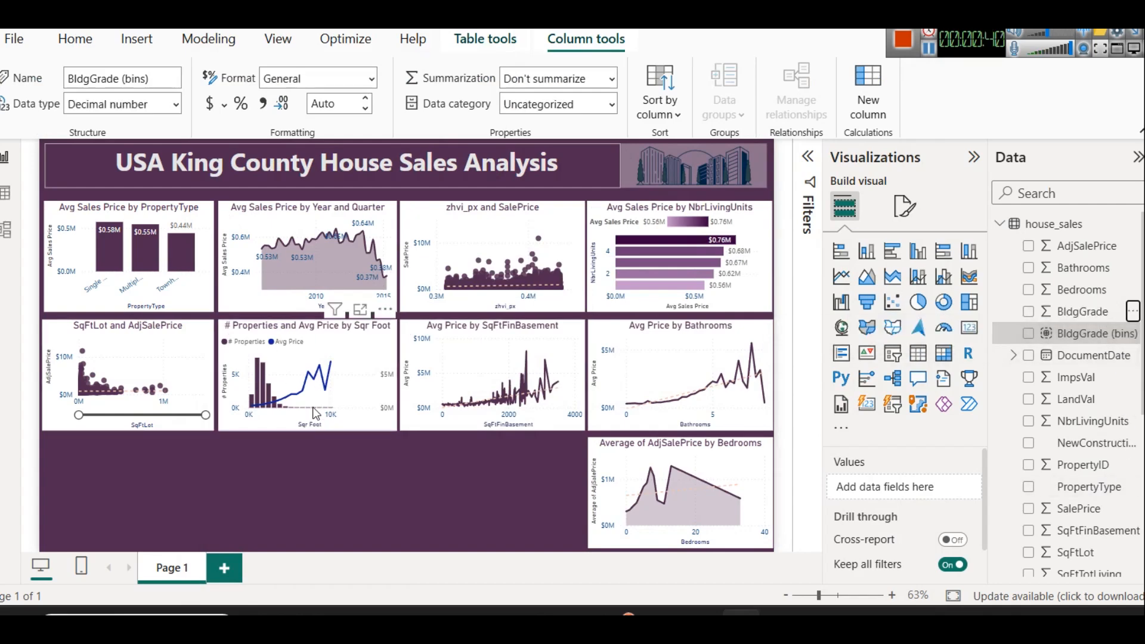
Duplicate the # Properties and Avg Price by Sqr Foot chart below the original and replace its x-axis field with BldgGrade (bins).
click(329, 336)
key(ctrl+c)
key(ctrl+v)
drag(330, 335, 321, 453)
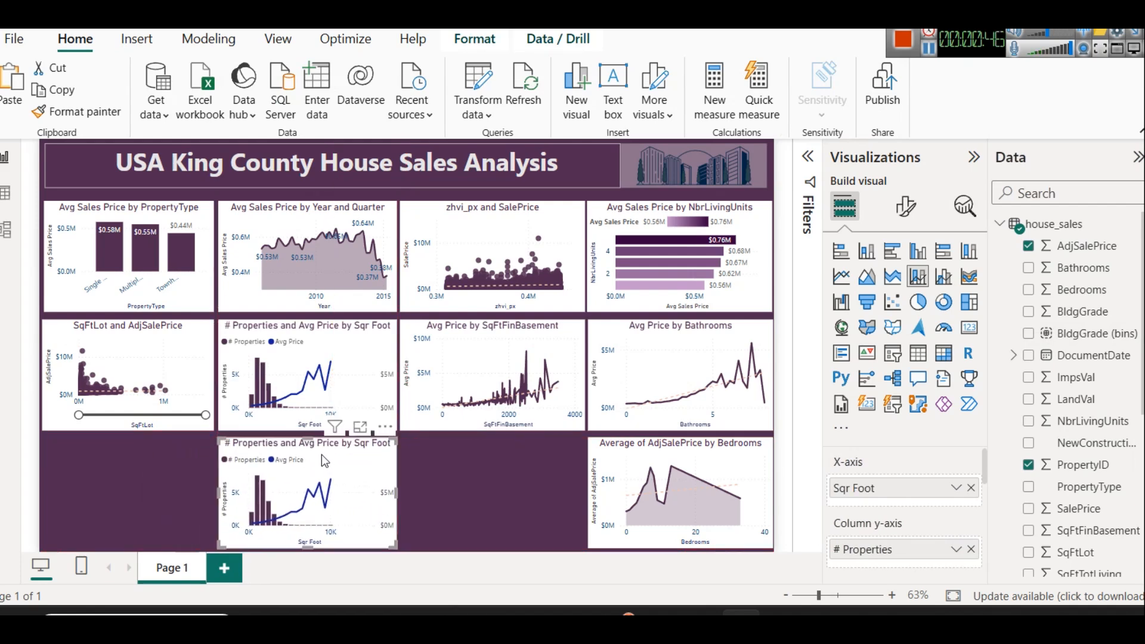
click(971, 488)
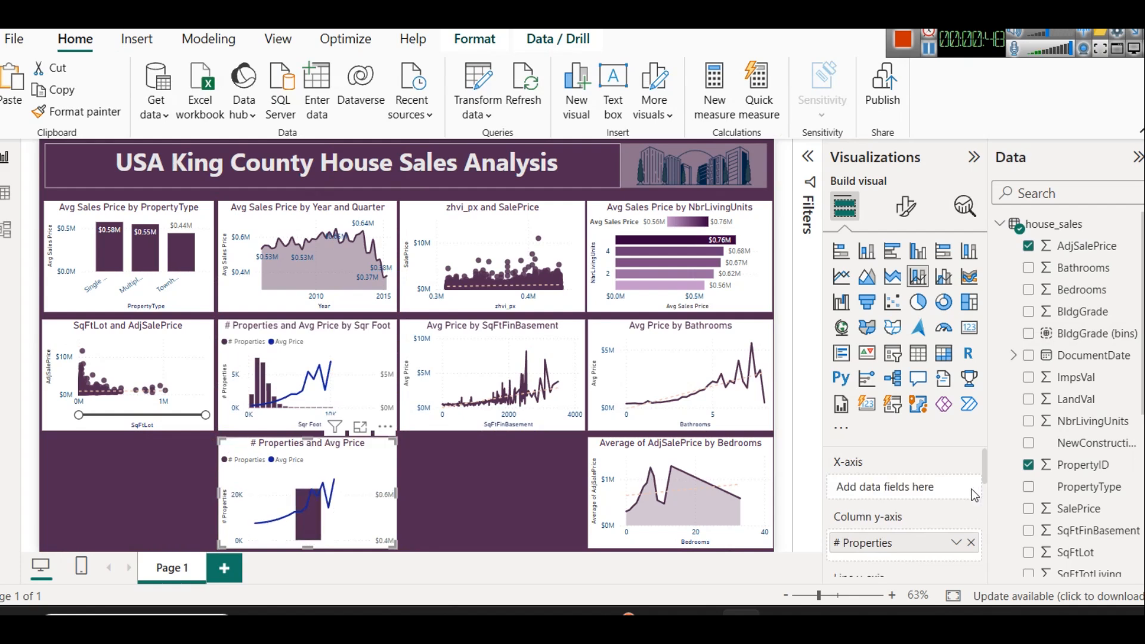
drag(1109, 333, 906, 486)
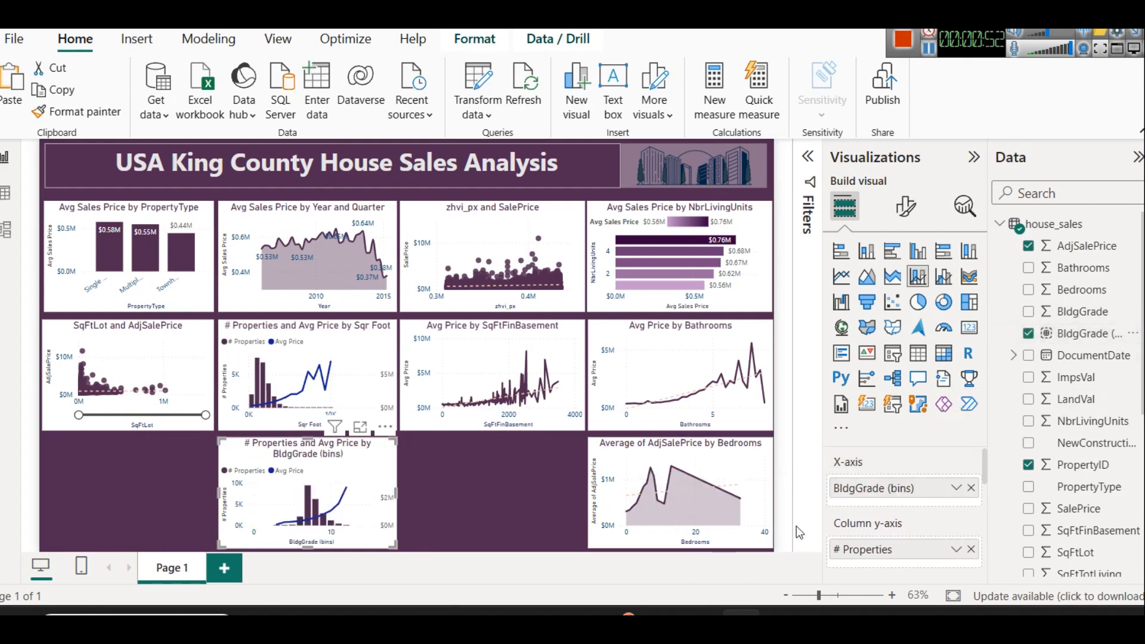
Examine the # Properties and Avg Price by BldgGrade (bins) chart in focus mode, inspect its data points, and return to the report.
scroll(867, 521, down, 3)
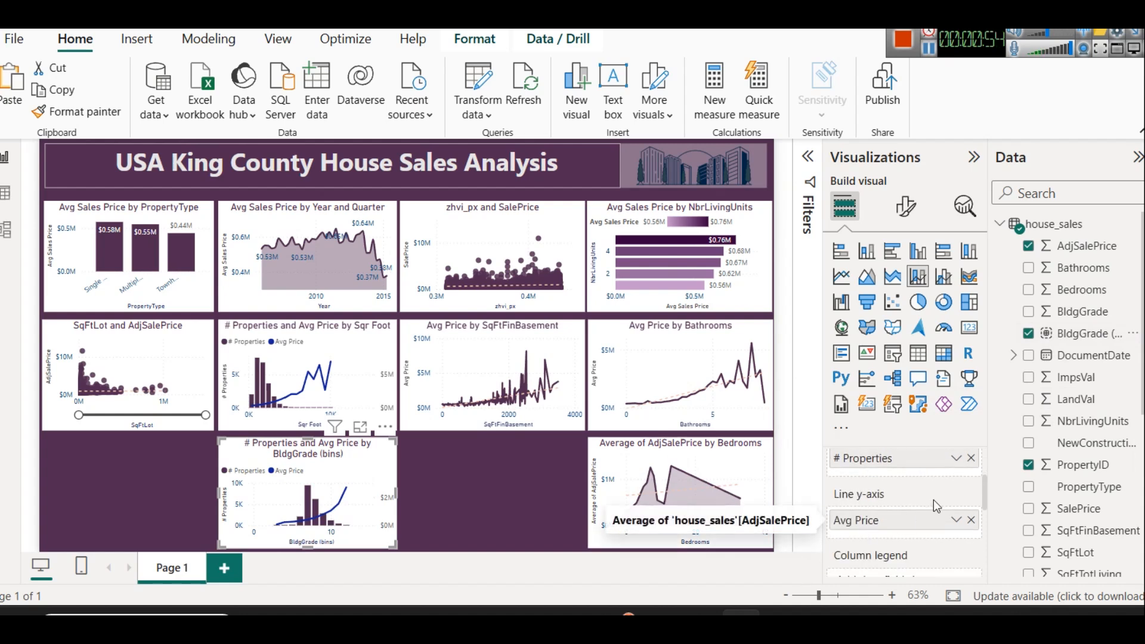
click(363, 428)
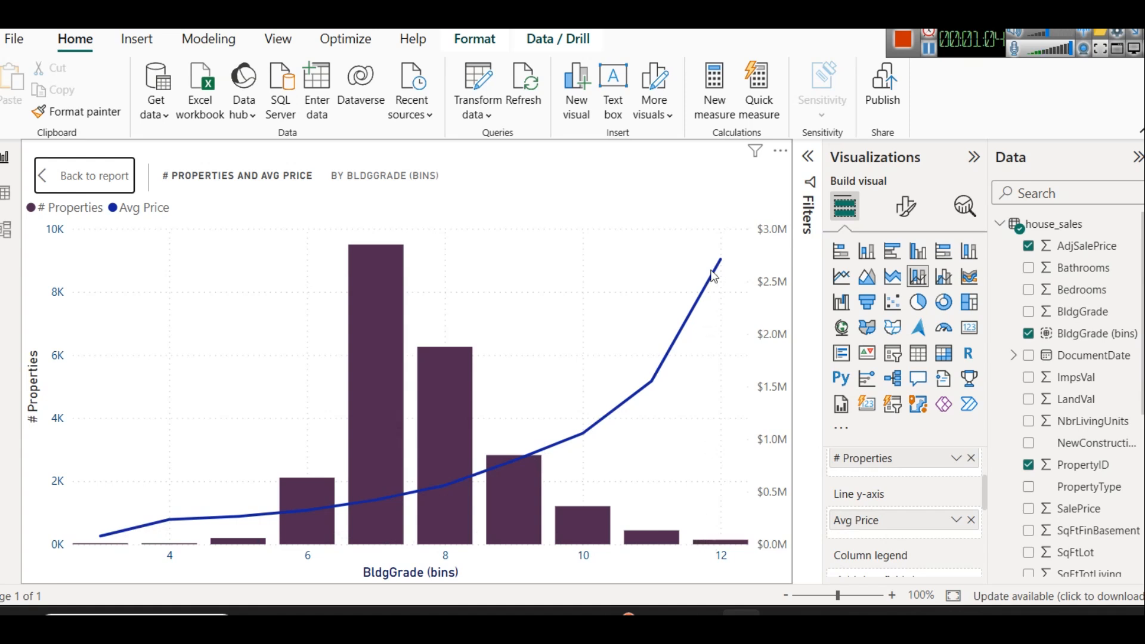
mouse_move(714, 275)
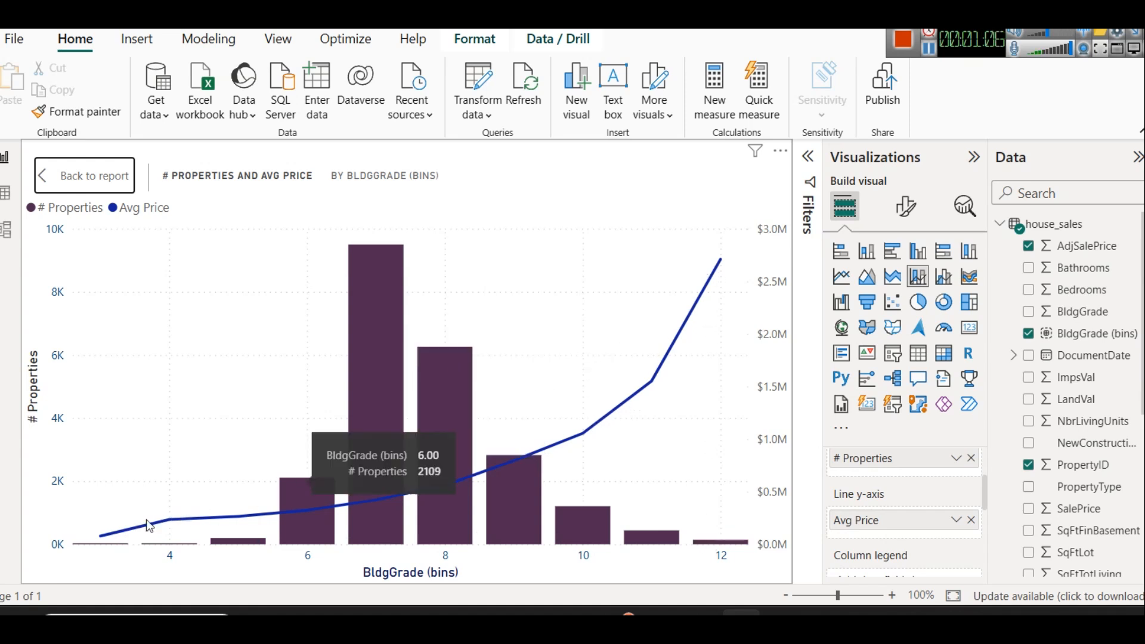
mouse_move(118, 540)
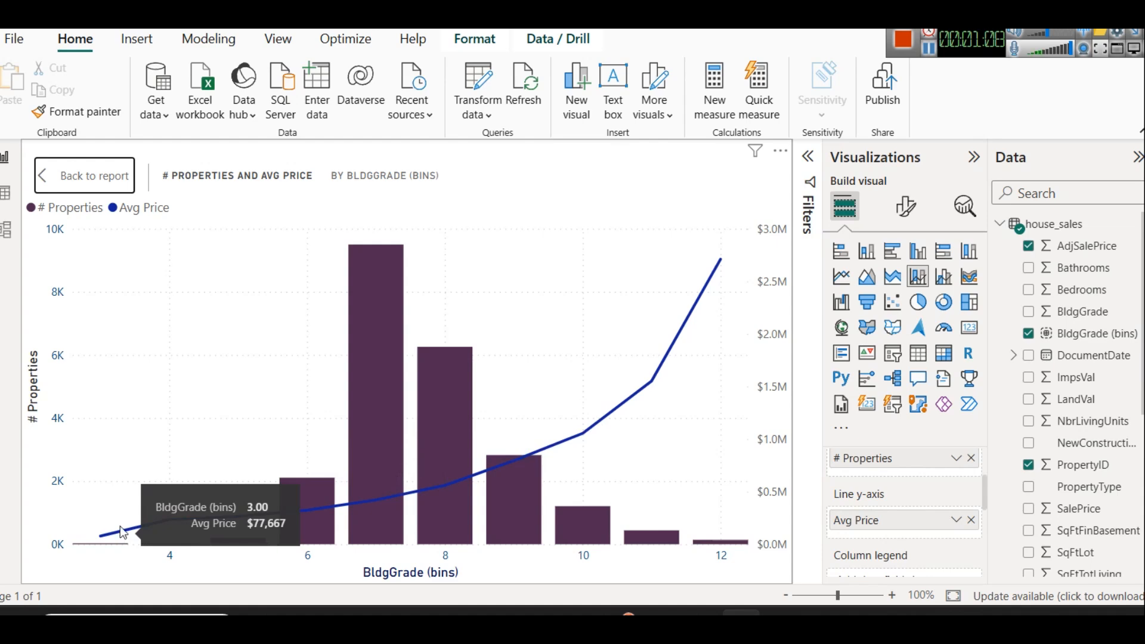
click(68, 174)
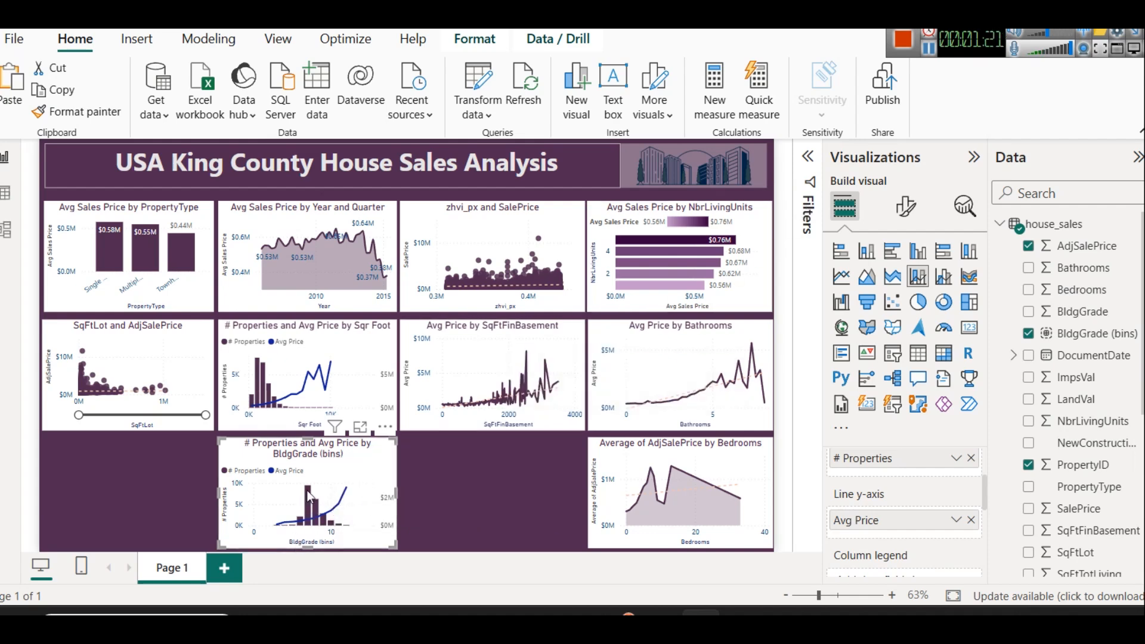
Convert the BldgGrade (bins) combo chart to a stacked column chart showing the average AdjSalePrice.
mouse_move(309, 496)
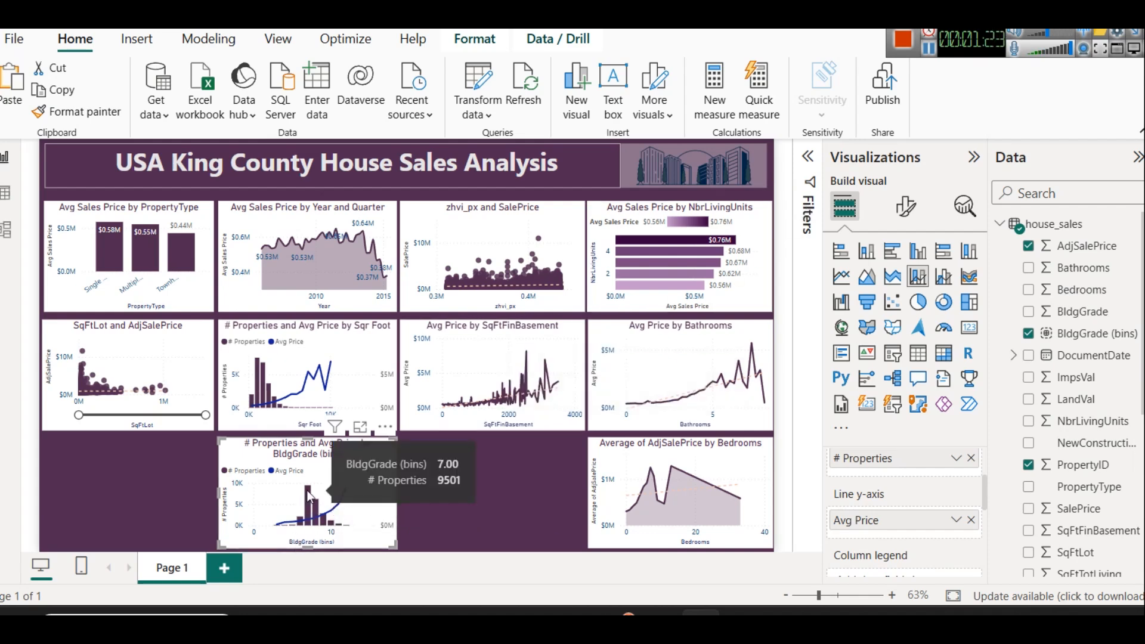
click(866, 251)
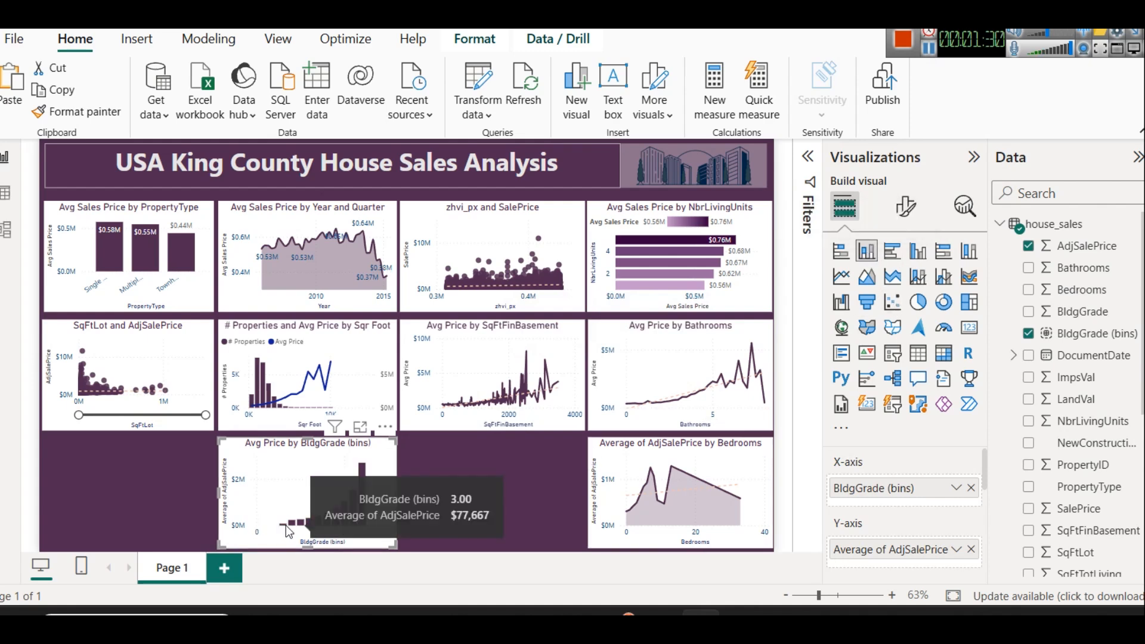
mouse_move(361, 469)
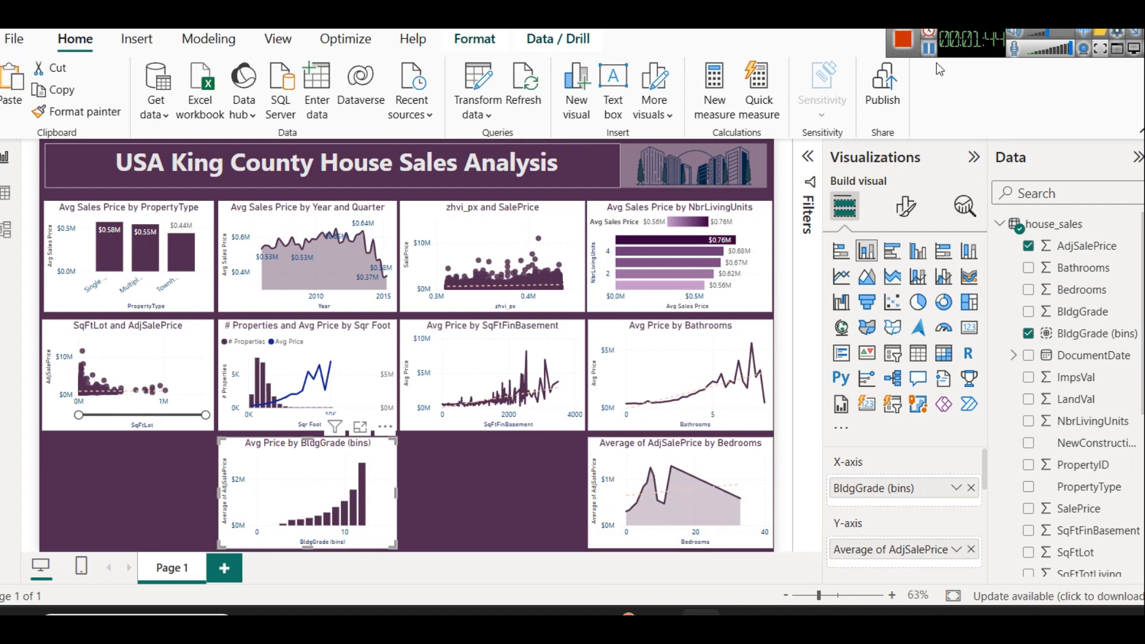
Move the Avg Price by BldgGrade (bins) chart beside the Bedrooms chart and align its left edge with the SqFtFinBasement chart above.
click(442, 442)
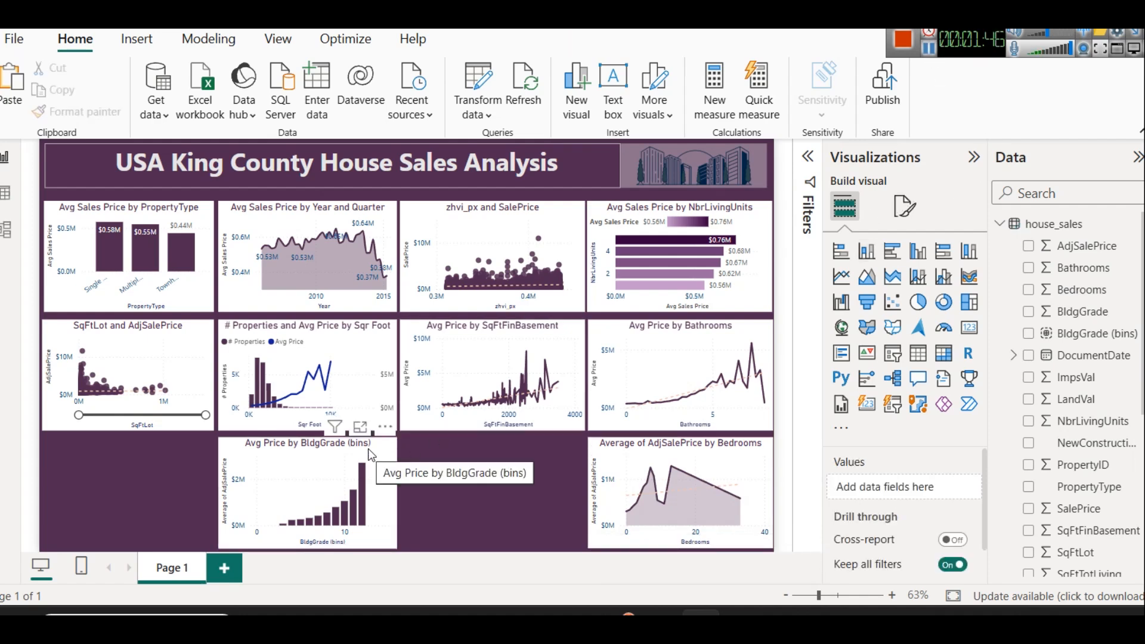
drag(375, 451, 554, 452)
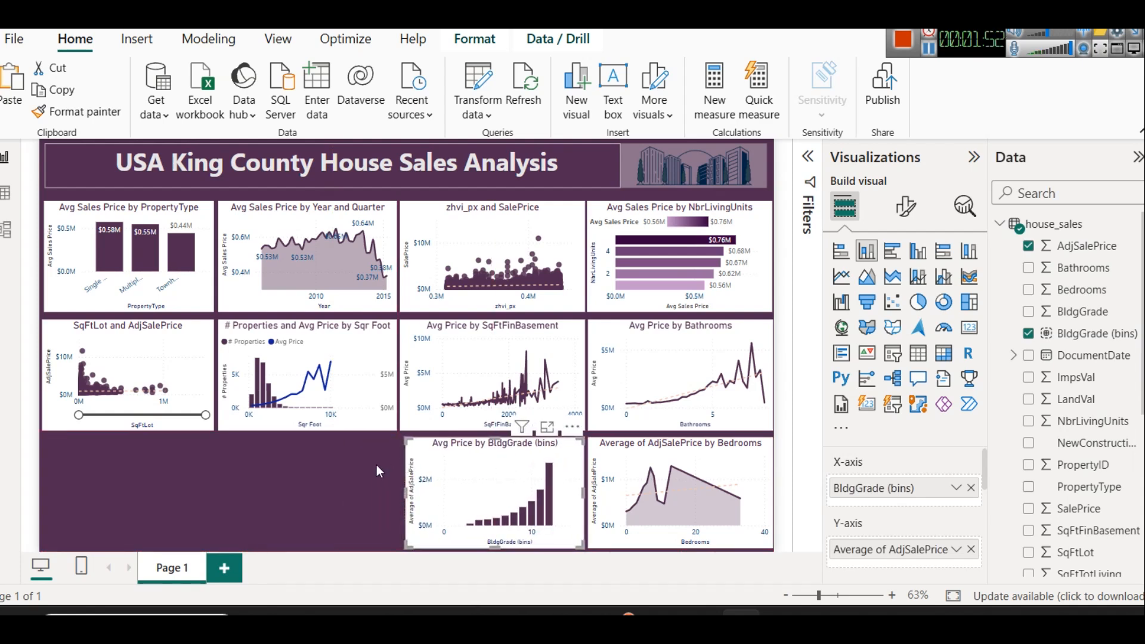
drag(405, 489, 400, 490)
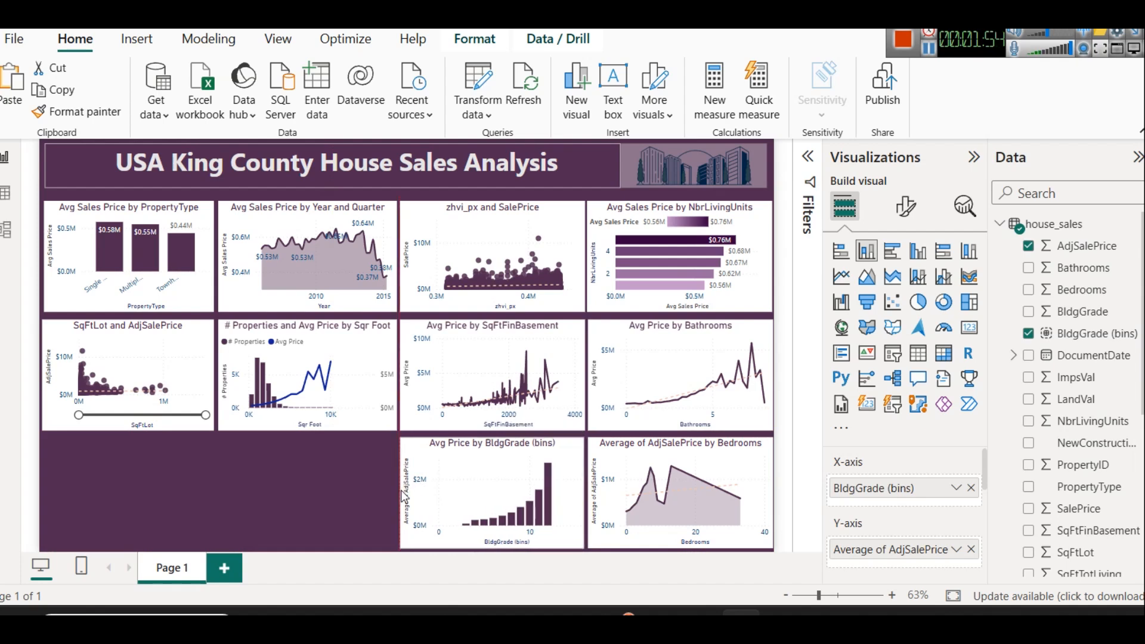
Insert a blank line chart and widen it to fill the empty space beside the BldgGrade (bins) chart.
click(343, 477)
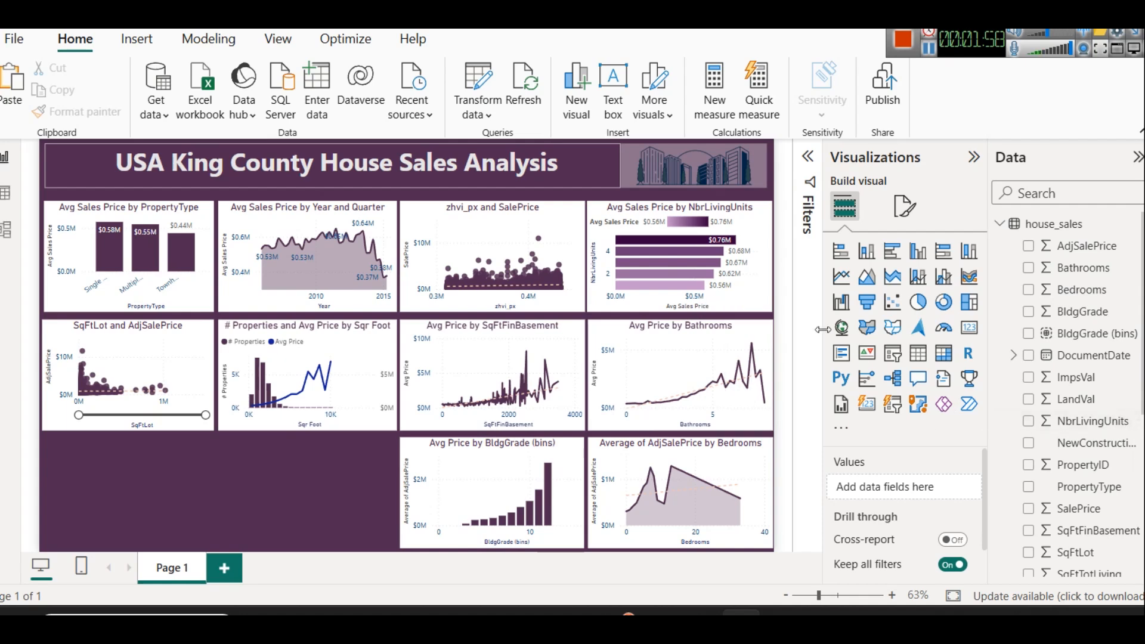
click(842, 280)
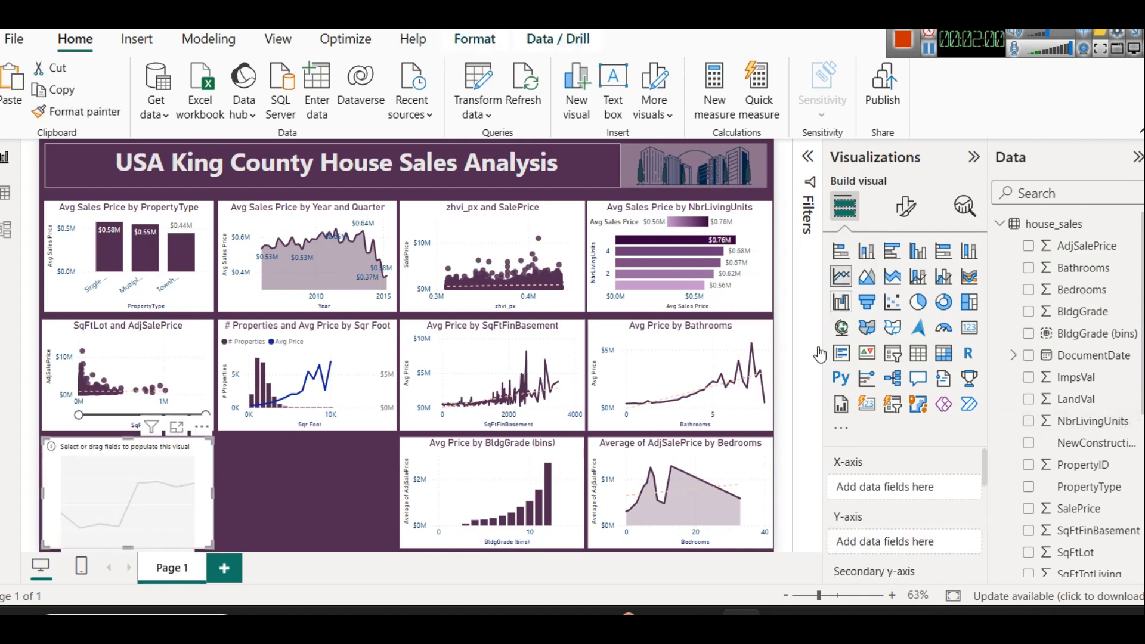
drag(278, 481, 397, 480)
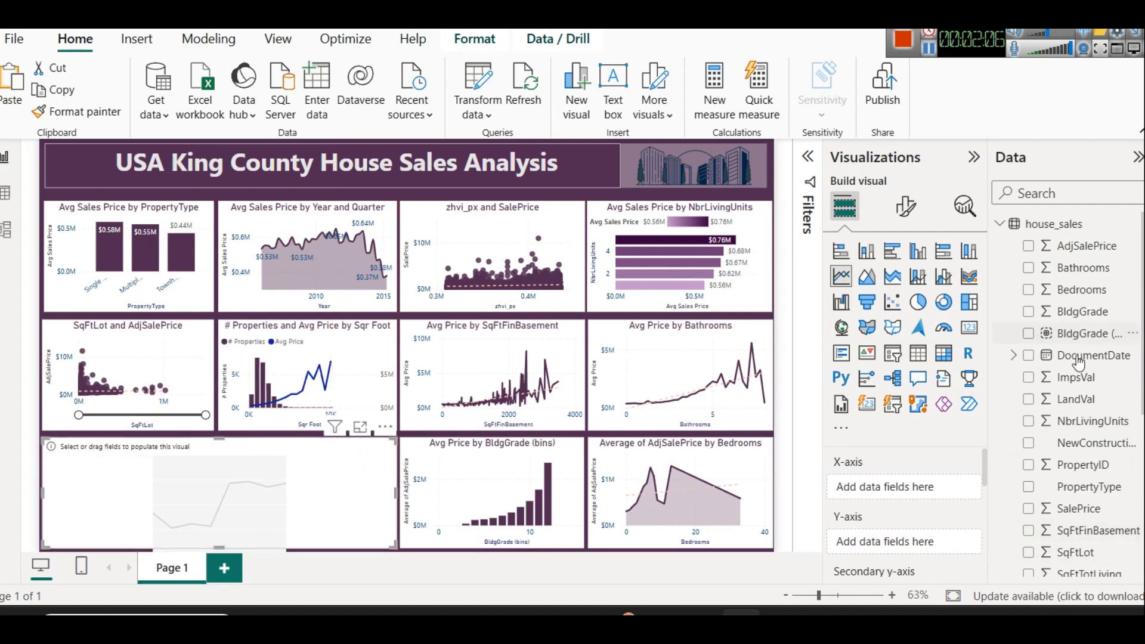
Assign YrBuilt to the new chart's x-axis and AdjSalePrice to its y-axis.
scroll(1114, 410, down, 5)
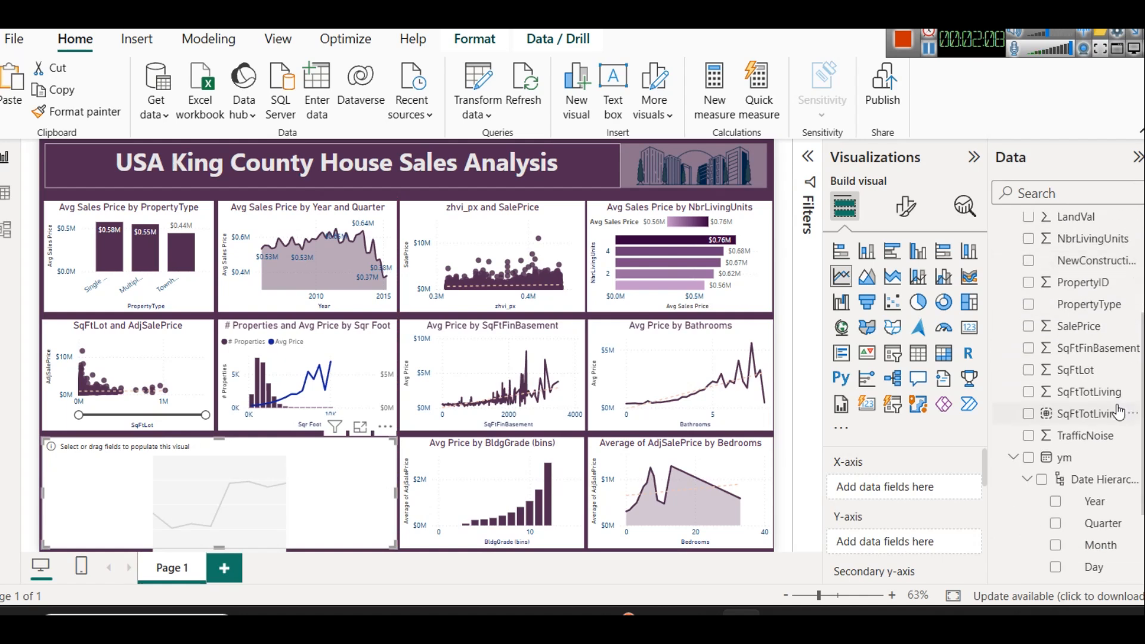
click(1006, 457)
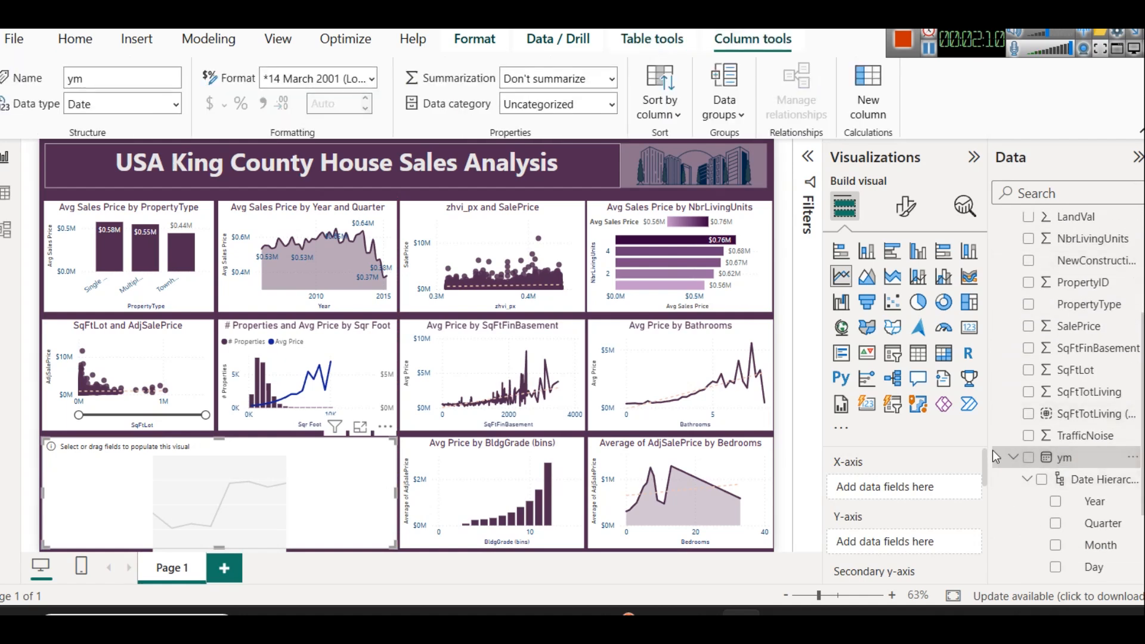
click(1012, 457)
drag(1070, 477, 876, 486)
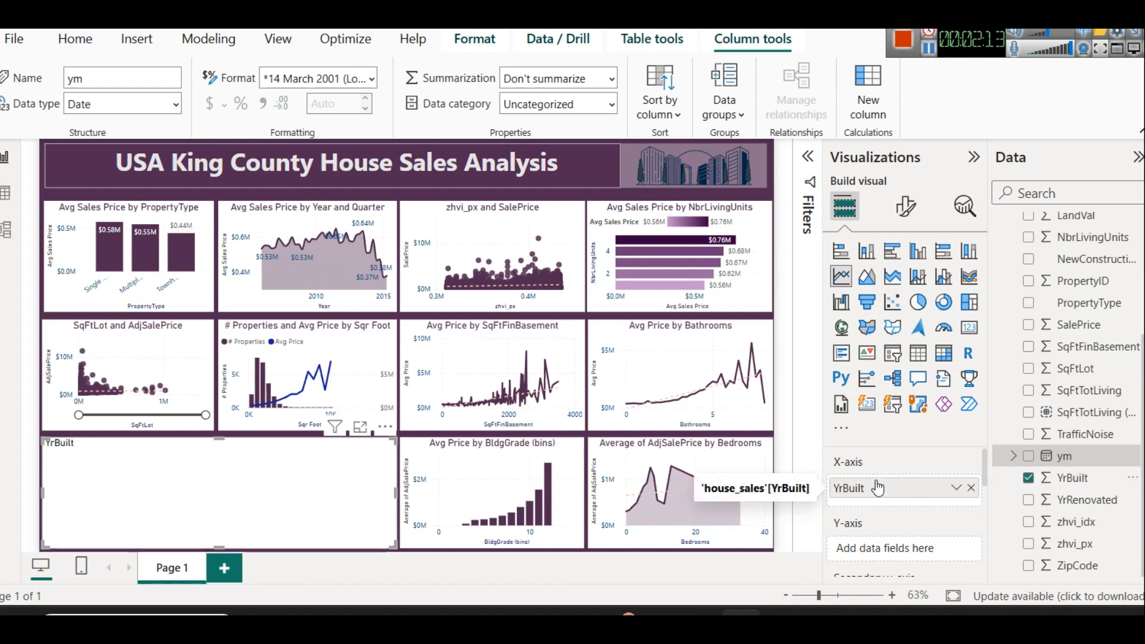
click(958, 490)
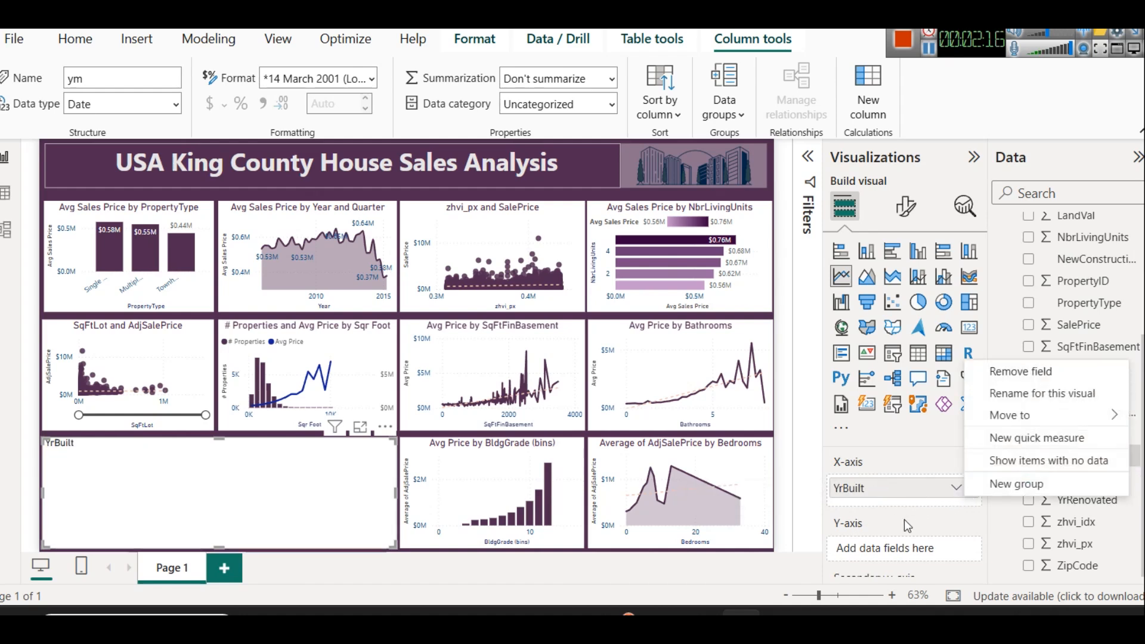
click(889, 528)
scroll(1093, 266, up, 3)
drag(1086, 246, 934, 544)
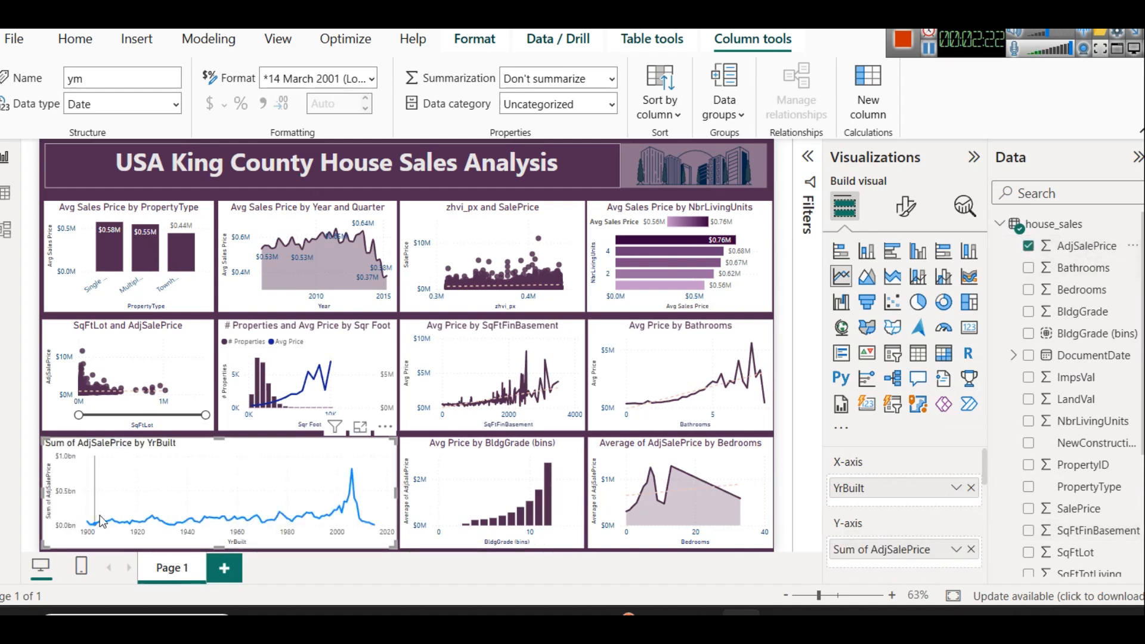
Turn the YrBuilt chart into an area chart in the dashboard's purple style and aggregate AdjSalePrice as Average.
mouse_move(331, 487)
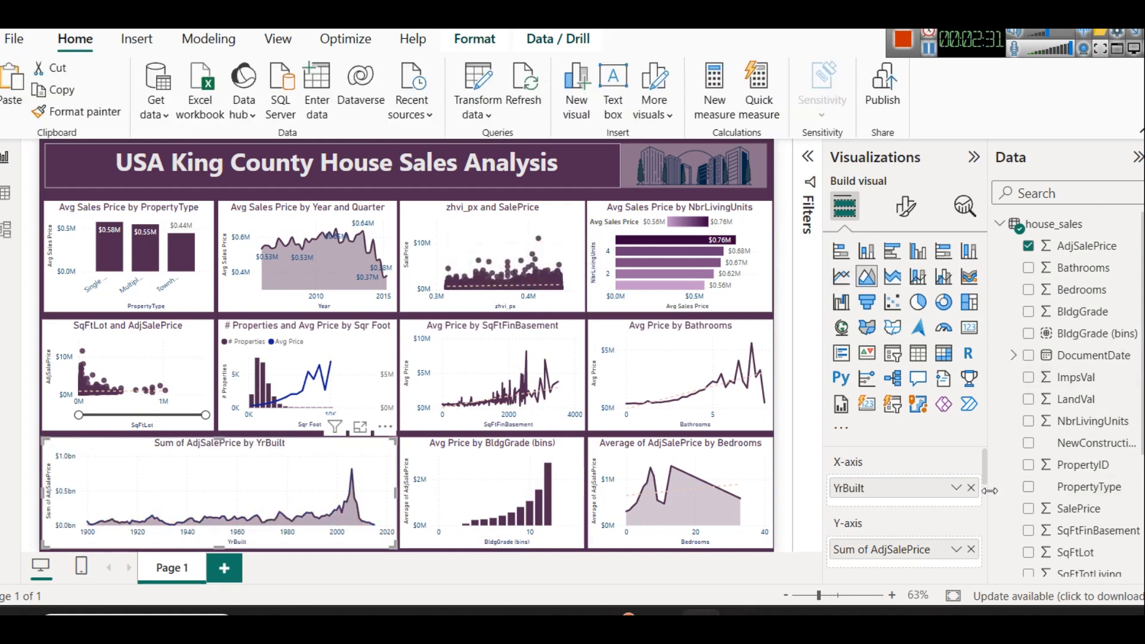
click(956, 549)
click(1013, 346)
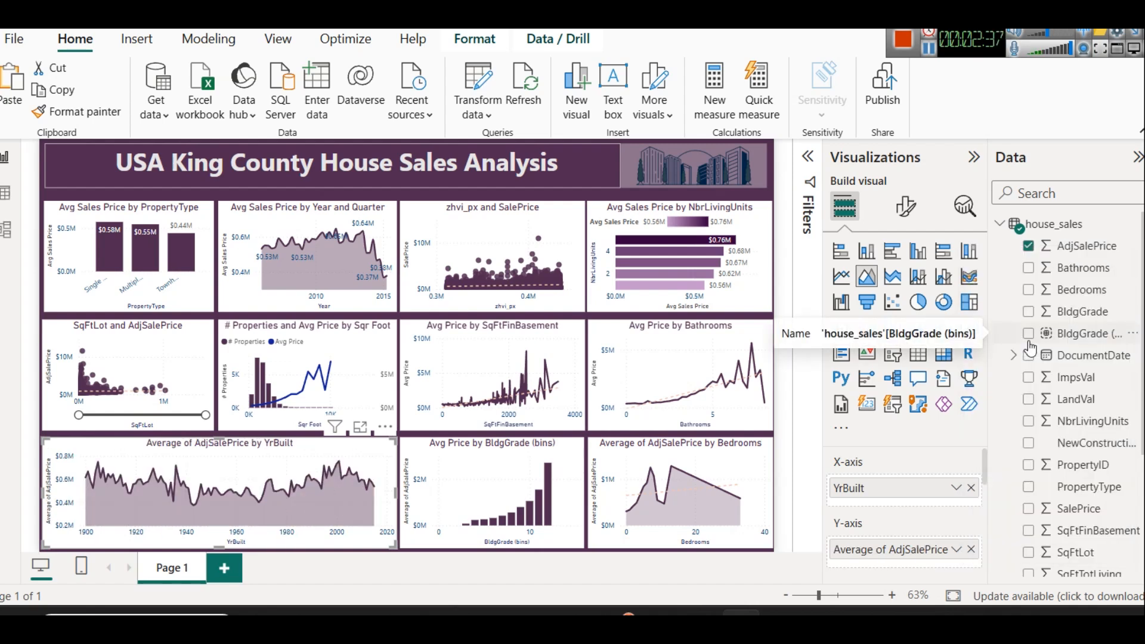
mouse_move(221, 458)
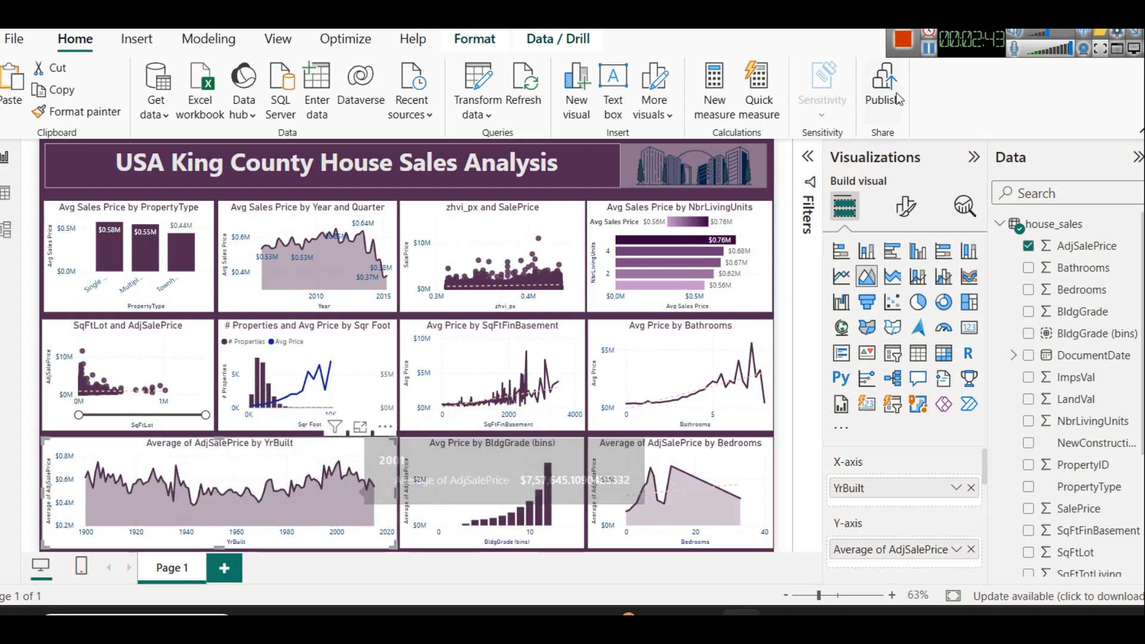
Cross-filter the dashboard by each property type in the Avg Sales Price by PropertyType chart, and clear the selection.
click(106, 252)
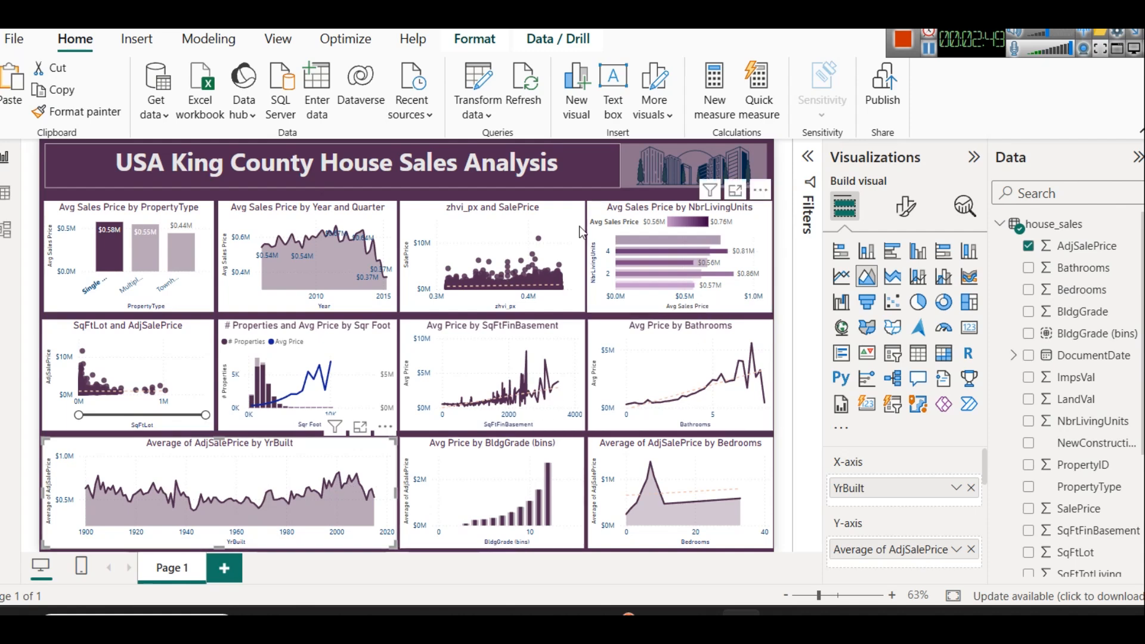
click(149, 250)
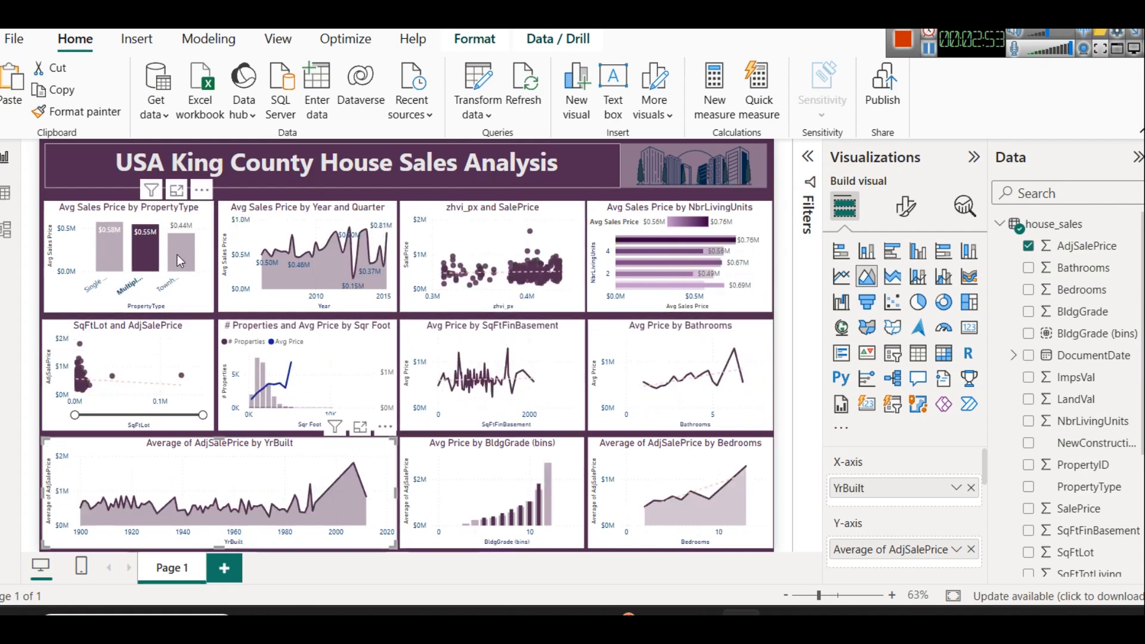
click(177, 254)
mouse_move(145, 256)
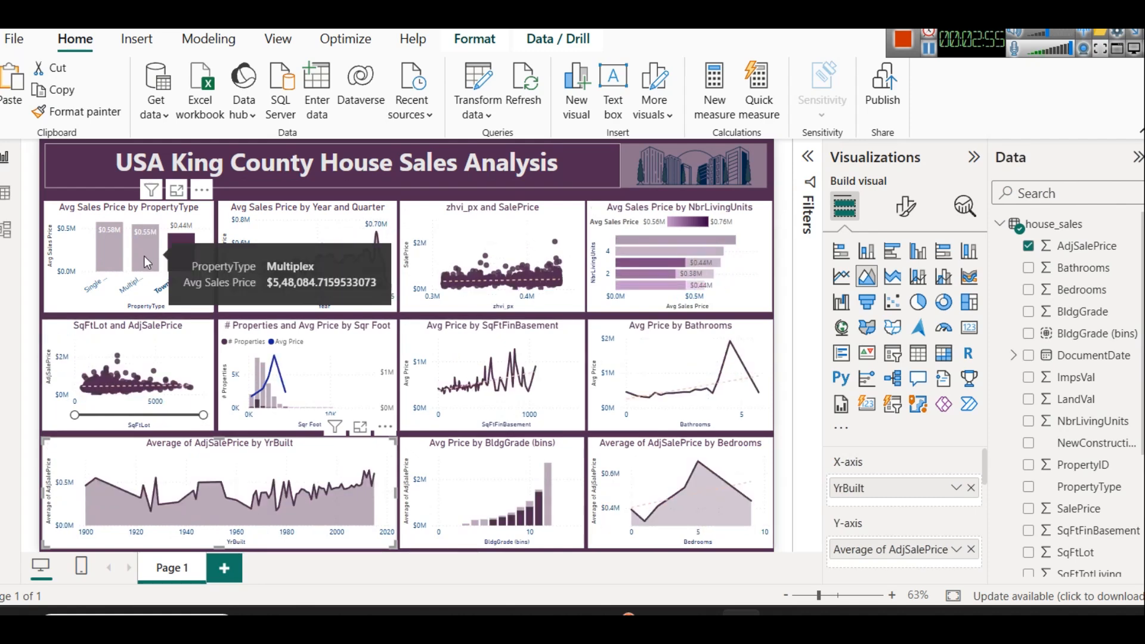
click(103, 248)
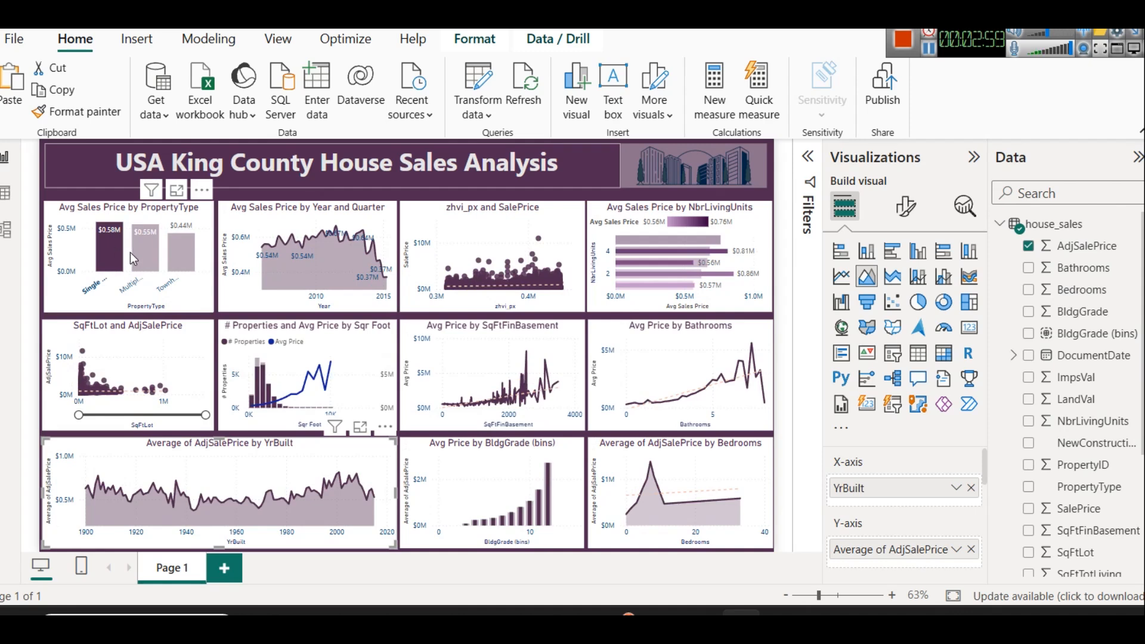
click(119, 256)
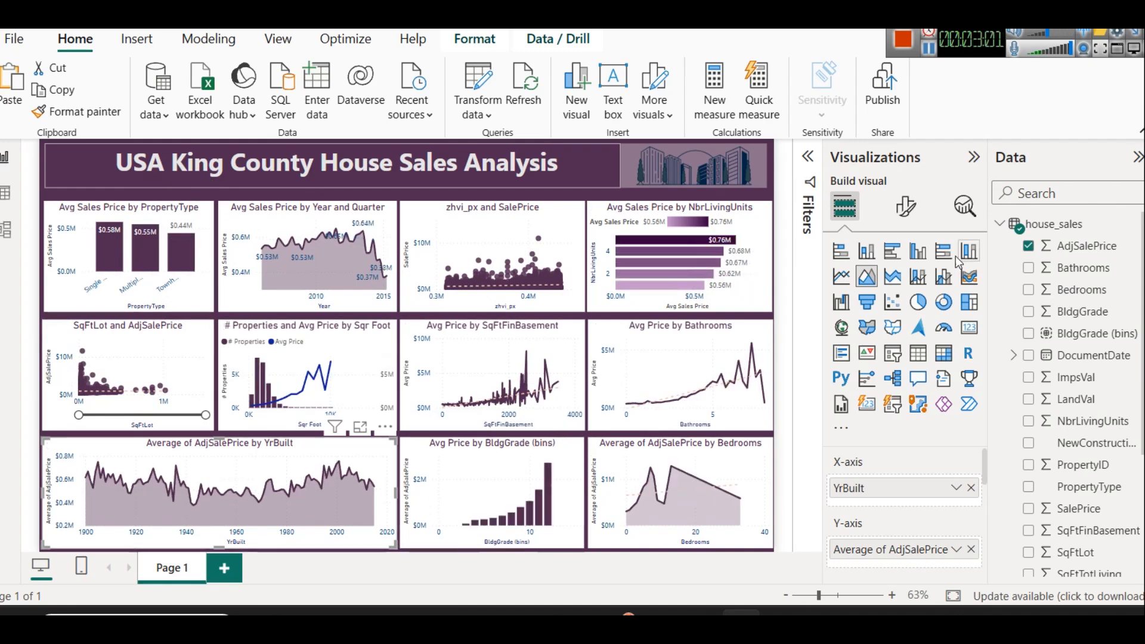
Set the line type of the Average of AdjSalePrice by YrBuilt chart to Smooth.
click(905, 206)
scroll(894, 439, down, 3)
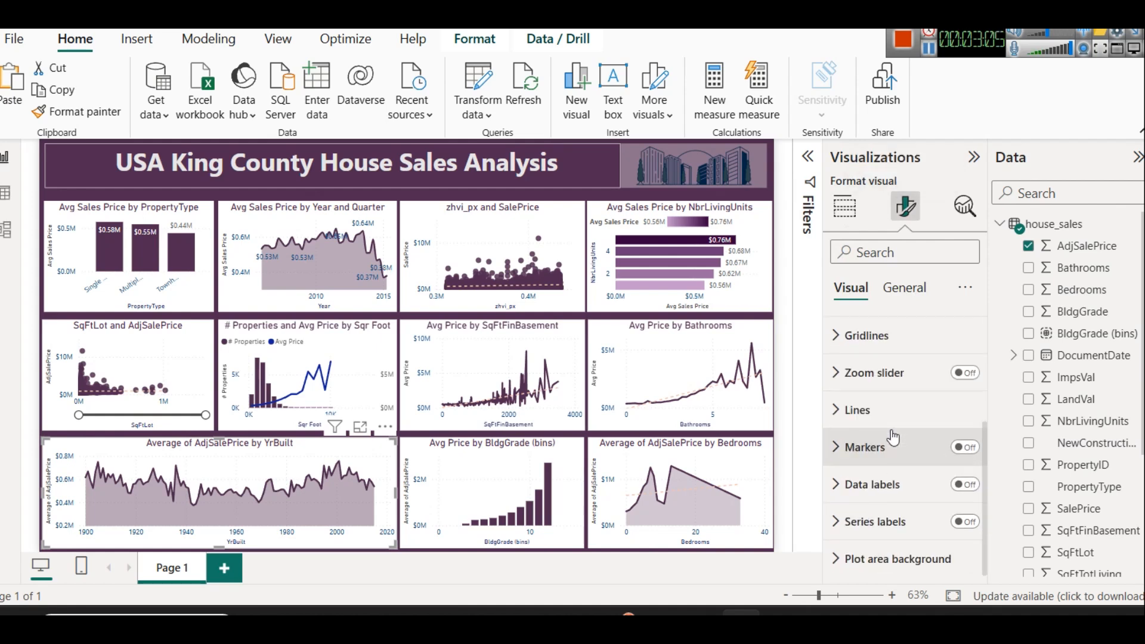
click(891, 410)
scroll(910, 471, down, 2)
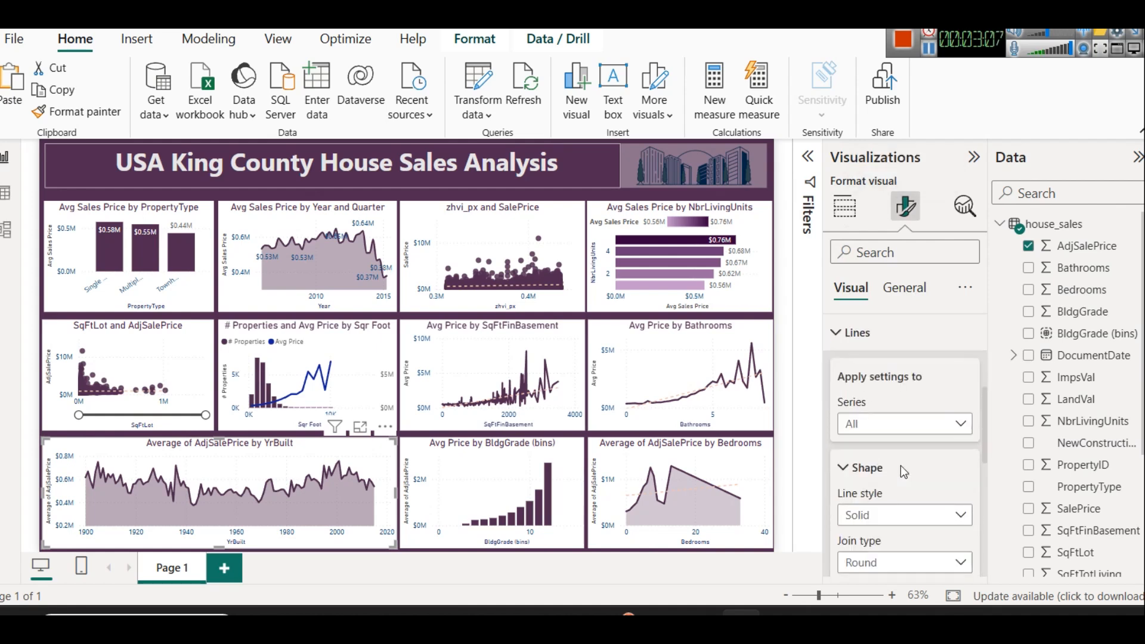
scroll(900, 465, down, 2)
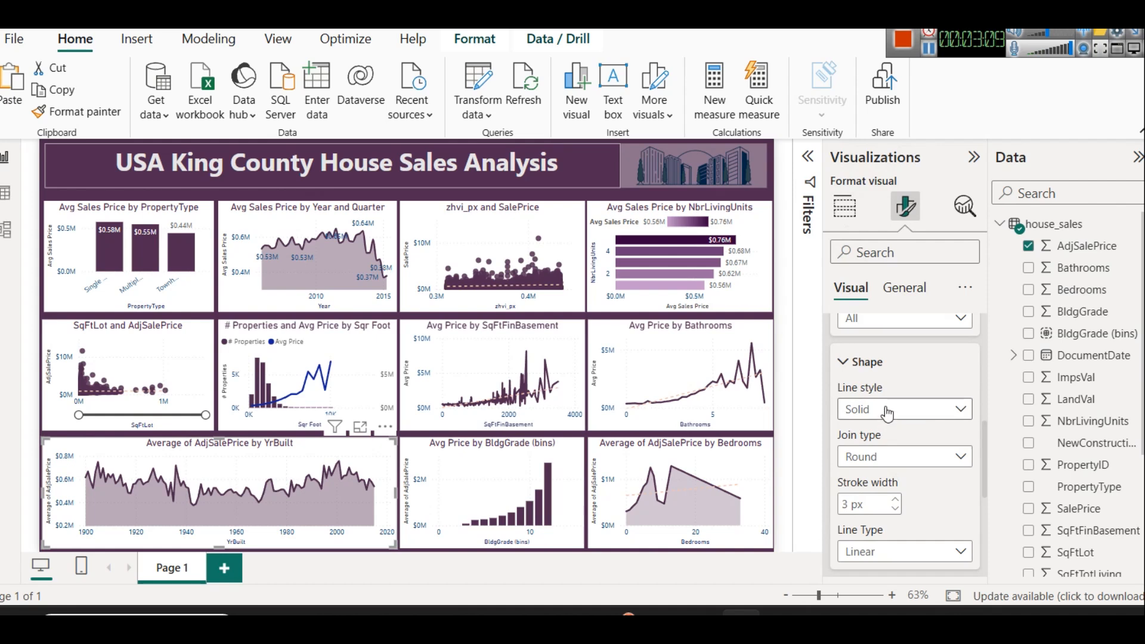
click(885, 407)
click(875, 453)
click(875, 455)
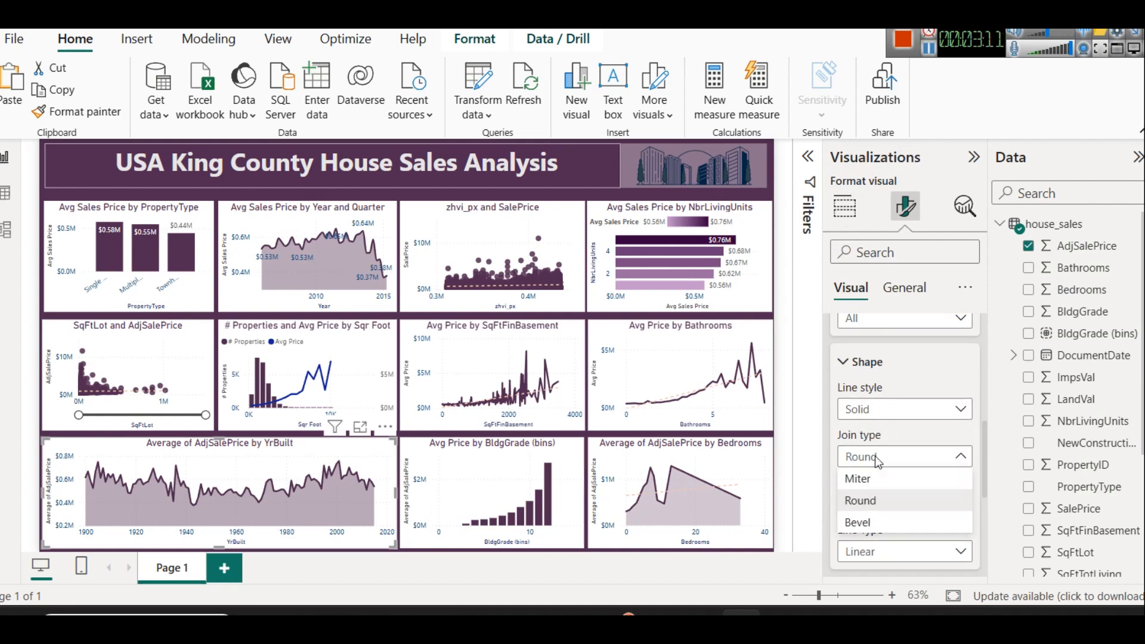
click(881, 463)
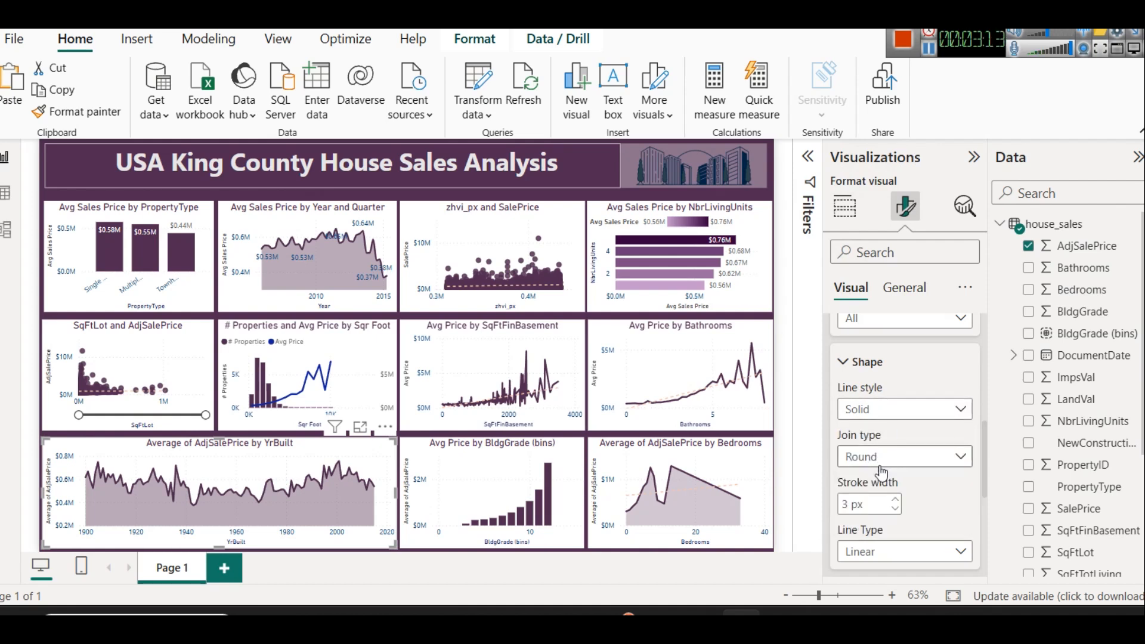
click(874, 554)
click(869, 510)
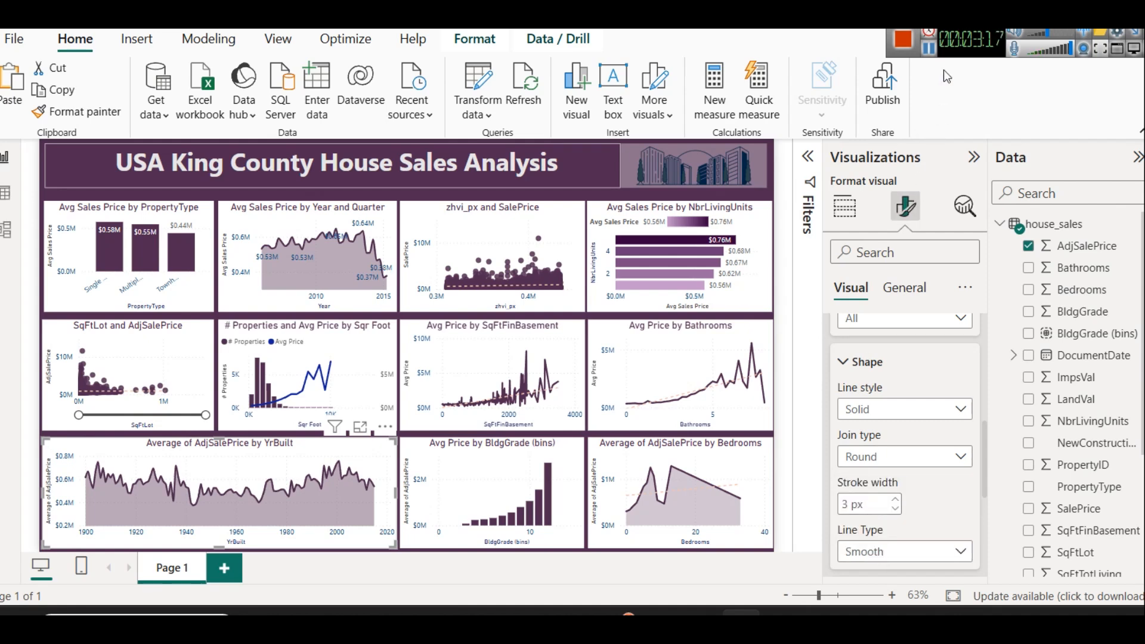
Turn on data labels for the Average of AdjSalePrice by YrBuilt chart.
scroll(905, 453, down, 5)
click(956, 484)
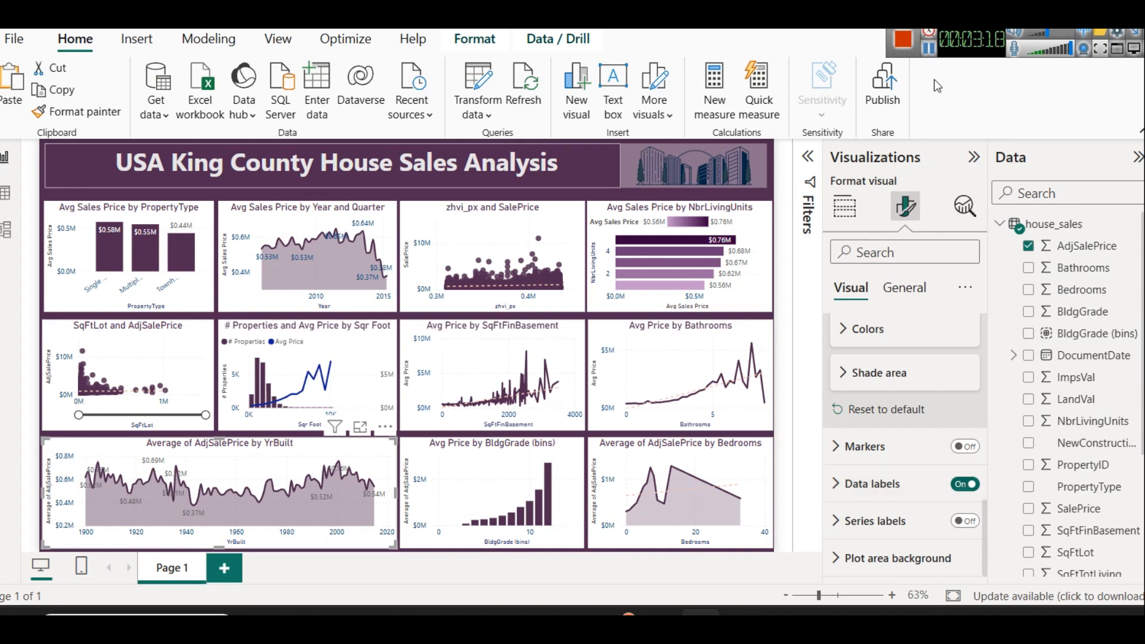
click(928, 48)
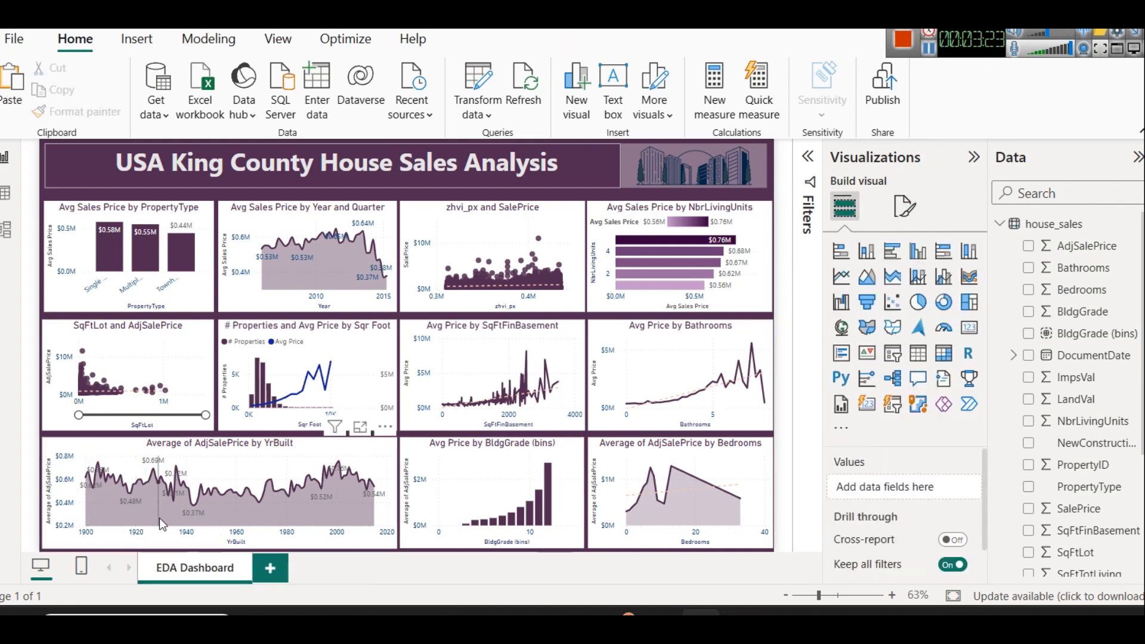
Examine the house_sales table from its first columns in the data view and return to the report.
mouse_move(357, 506)
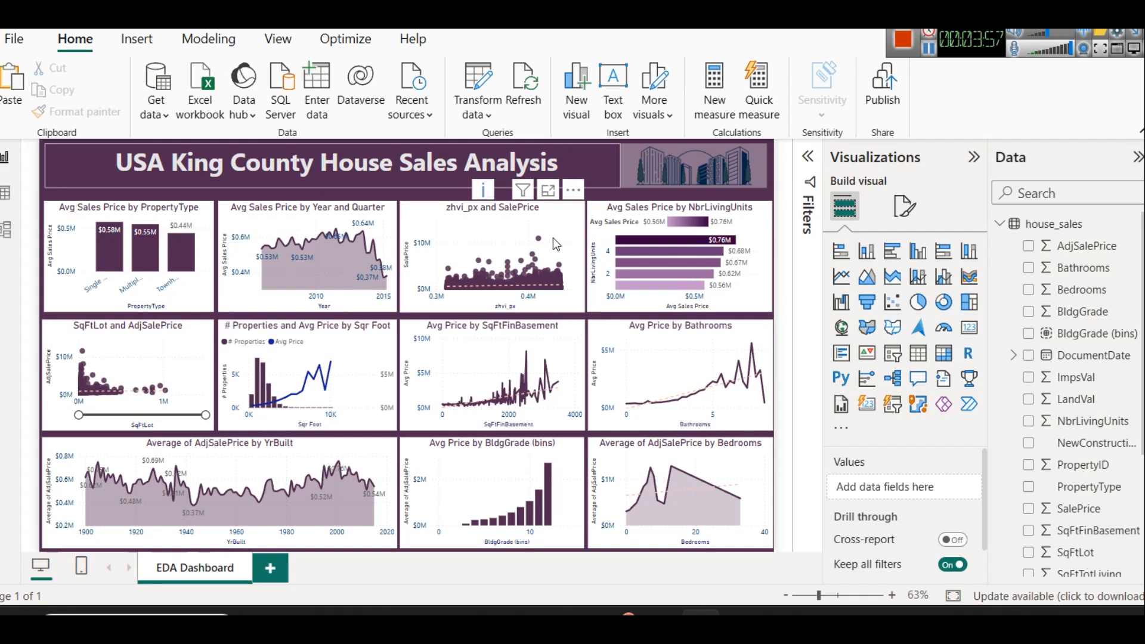
click(5, 193)
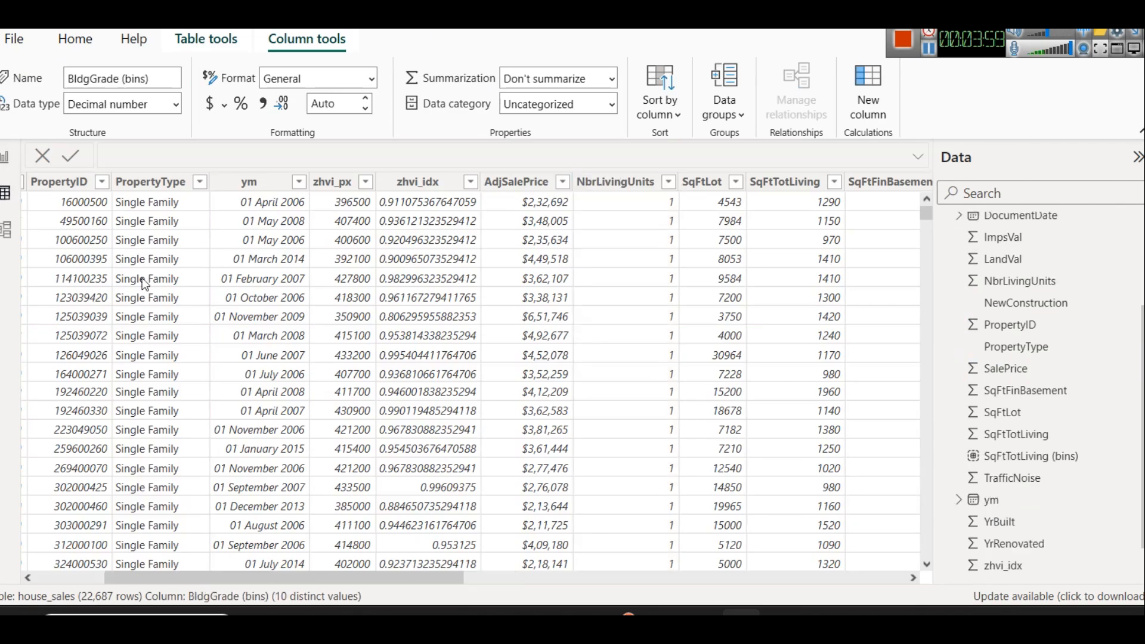
drag(409, 580, 228, 571)
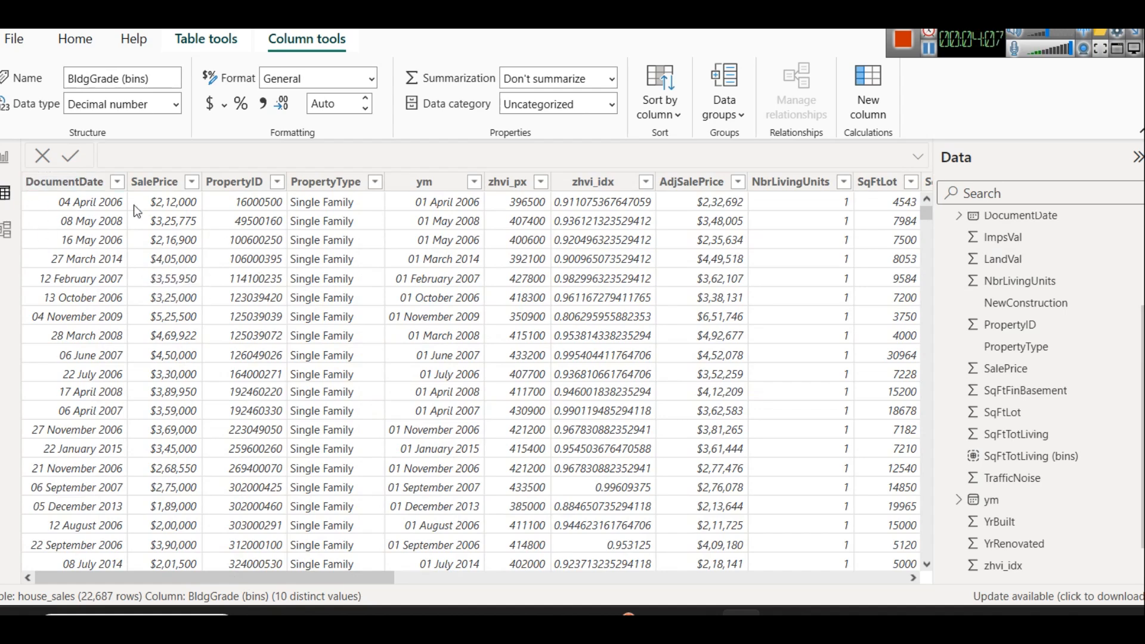
click(4, 158)
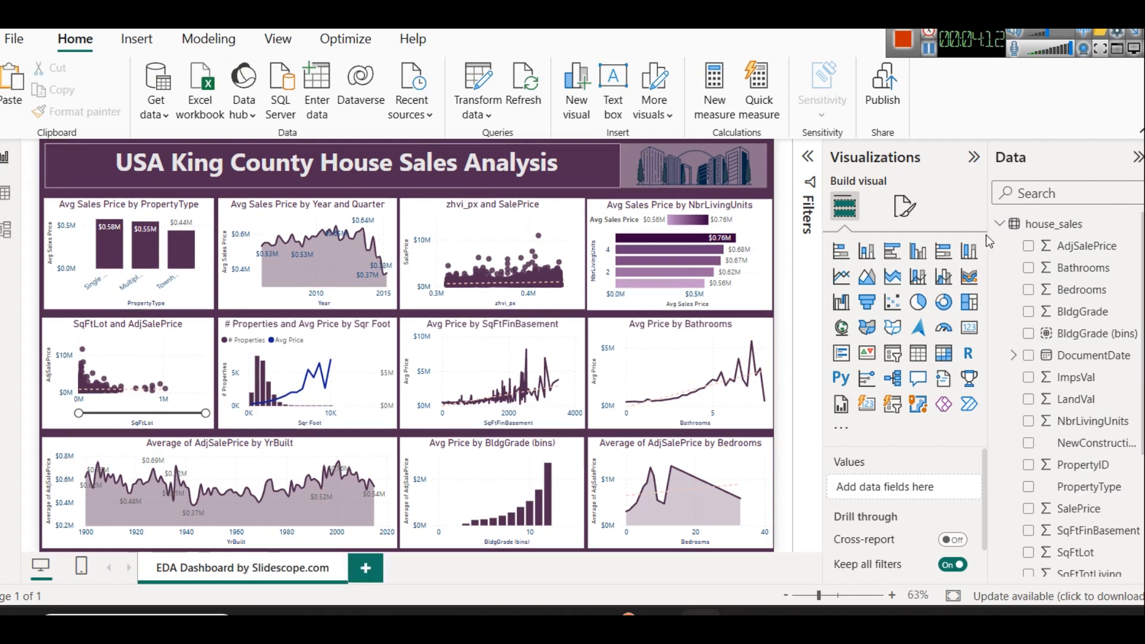
Collapse the Visualizations pane, the Data pane and the ribbon to give the dashboard canvas more room.
click(974, 160)
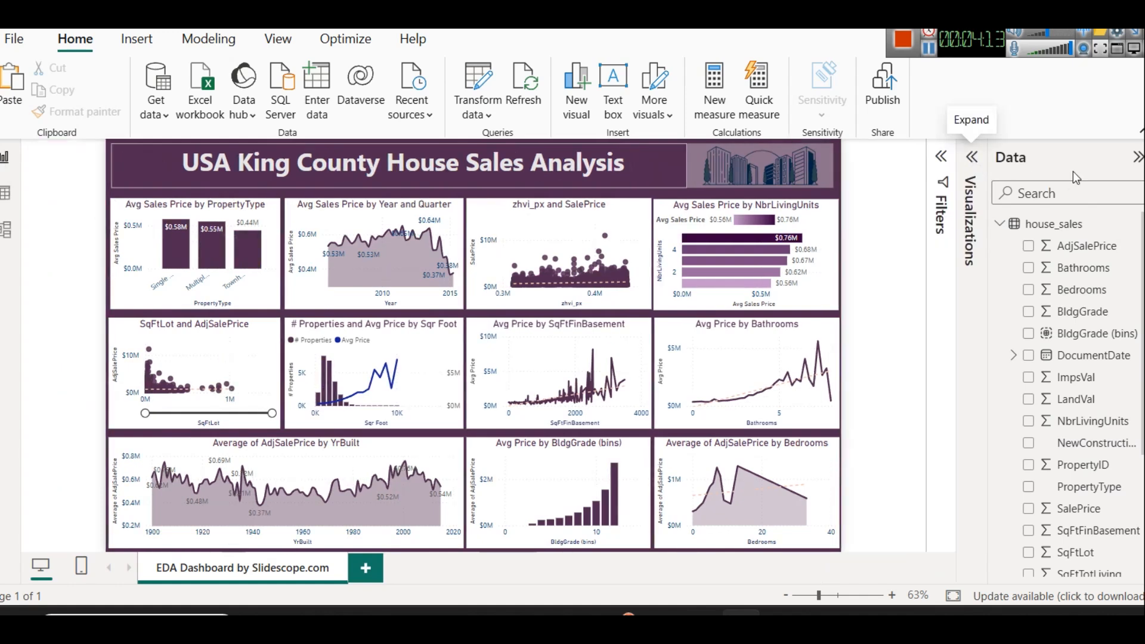
click(1137, 160)
click(1140, 131)
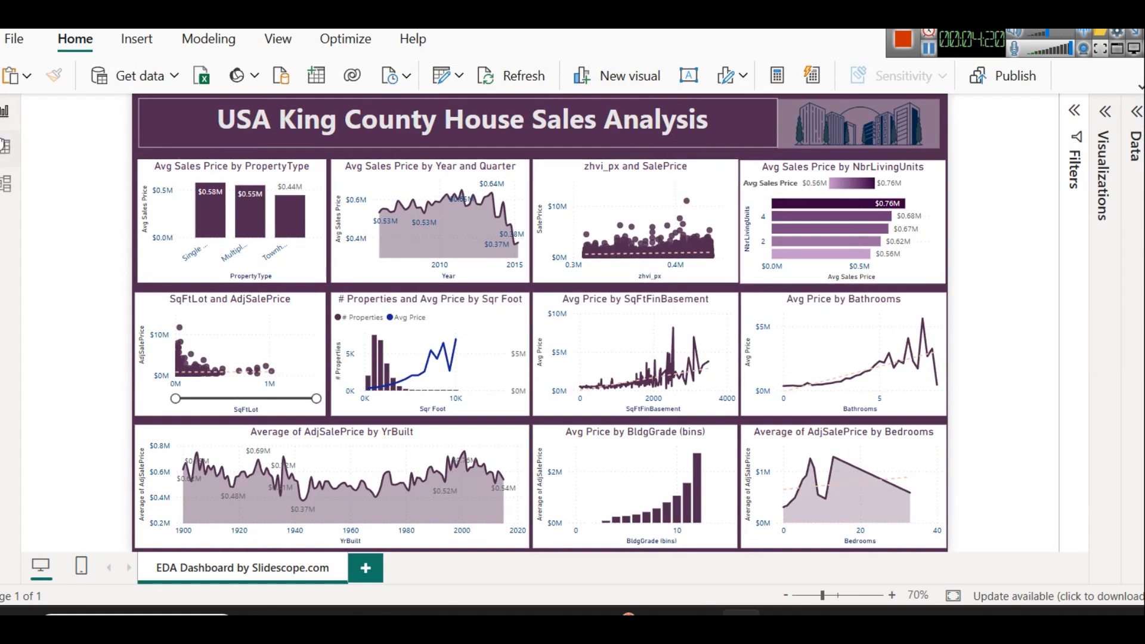
Look through the remaining house_sales columns and add the NewConstruction field to the empty slicer in the dashboard header.
click(5, 147)
drag(370, 577, 880, 575)
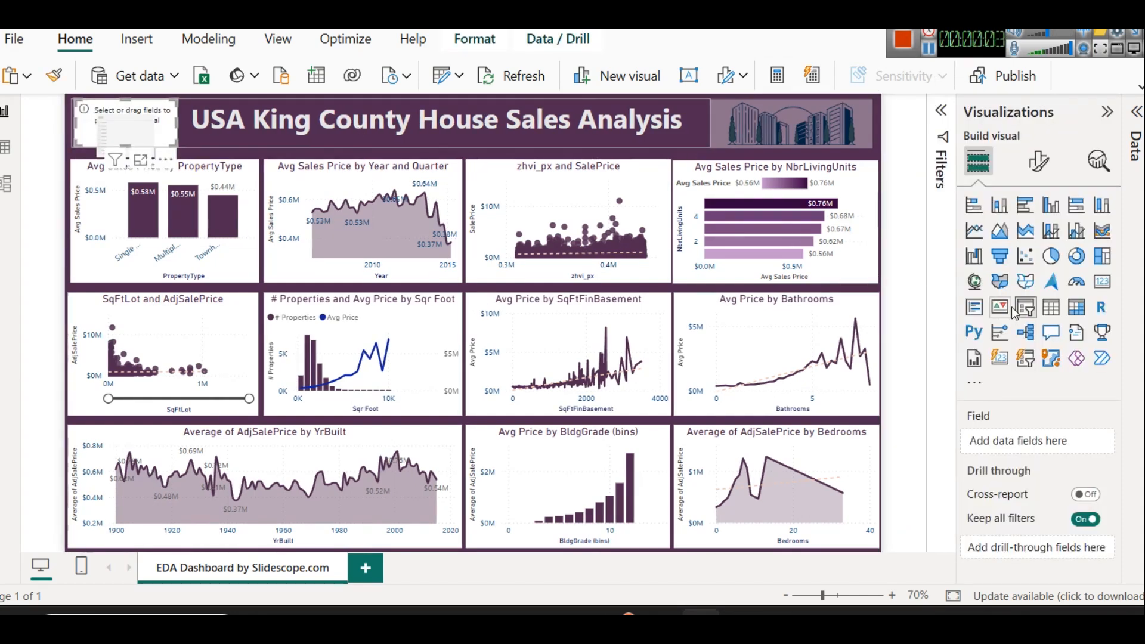
click(1136, 113)
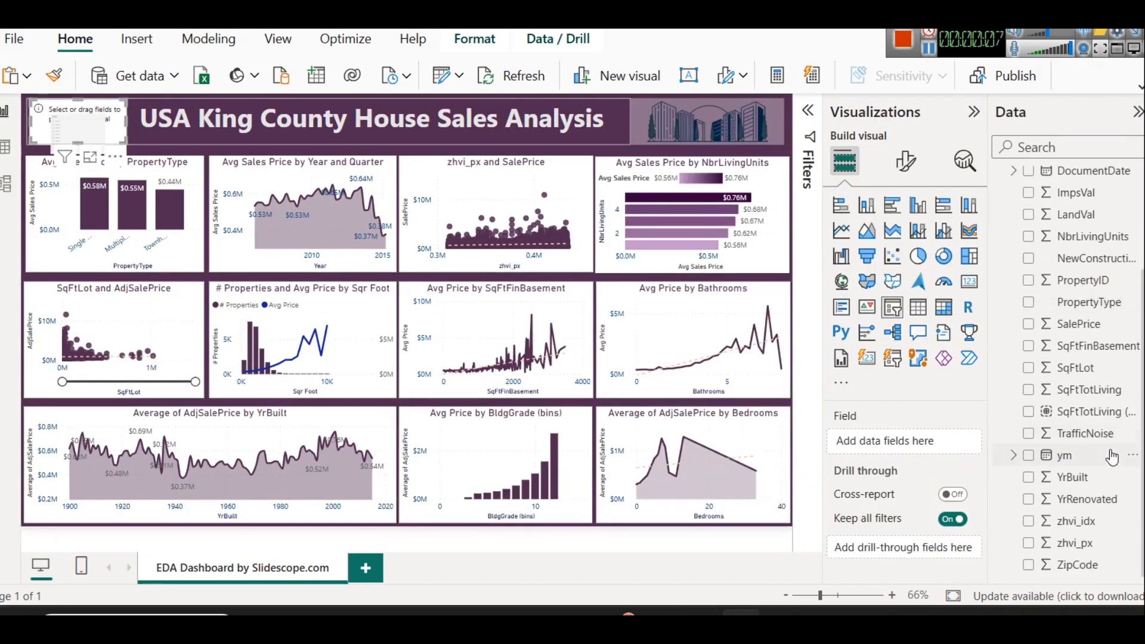
scroll(1101, 500, up, 3)
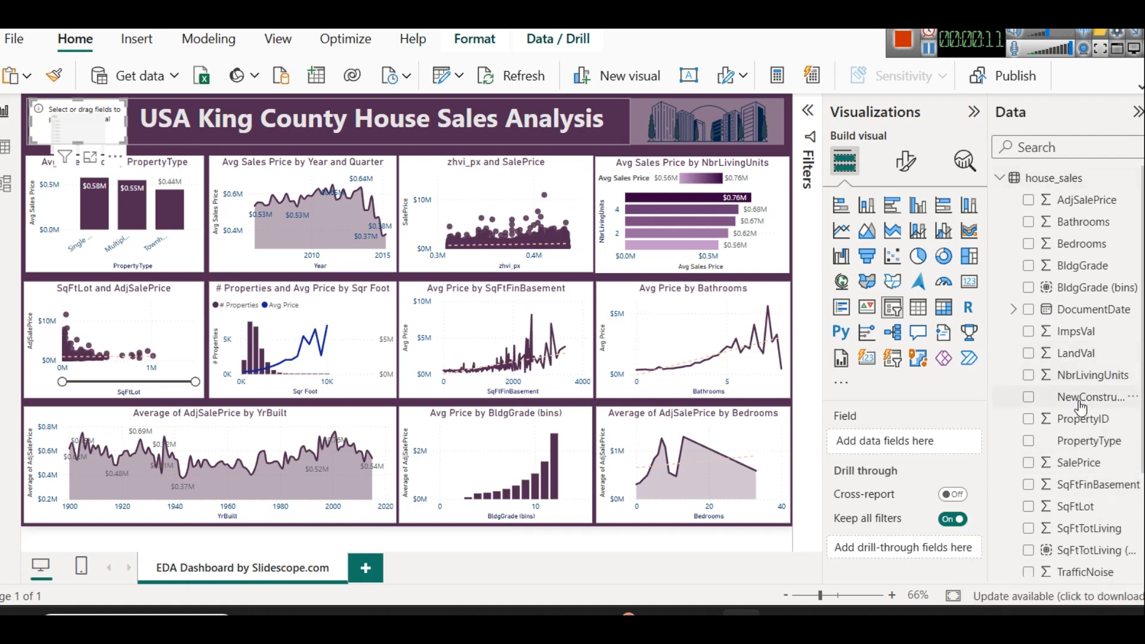
drag(1080, 398, 74, 123)
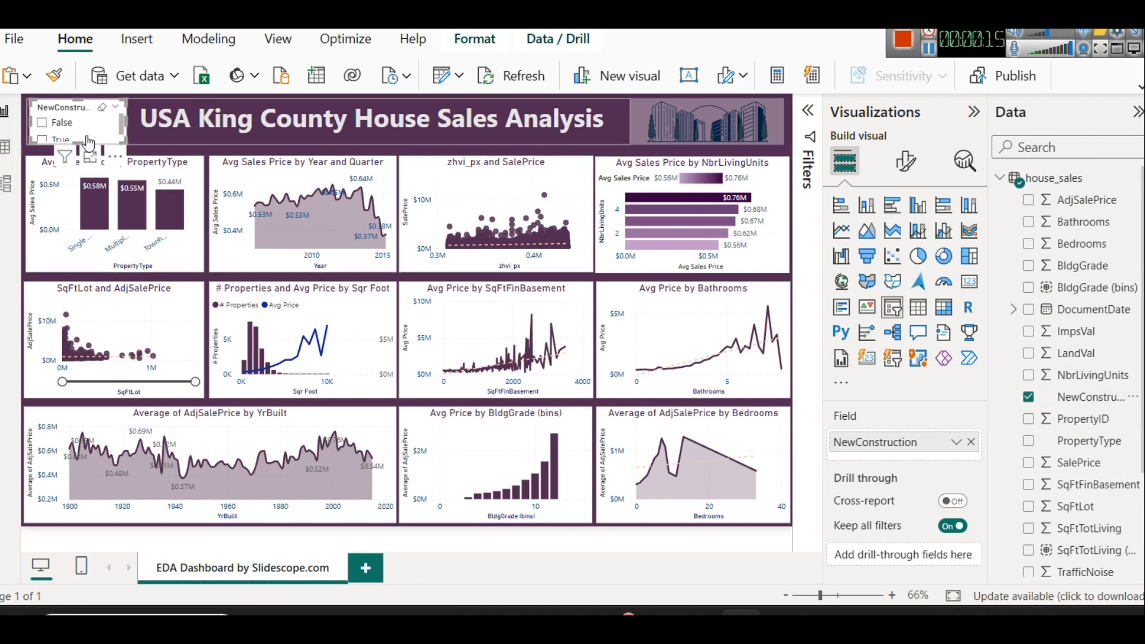
Set the NewConstruction slicer's style to Tile.
click(906, 161)
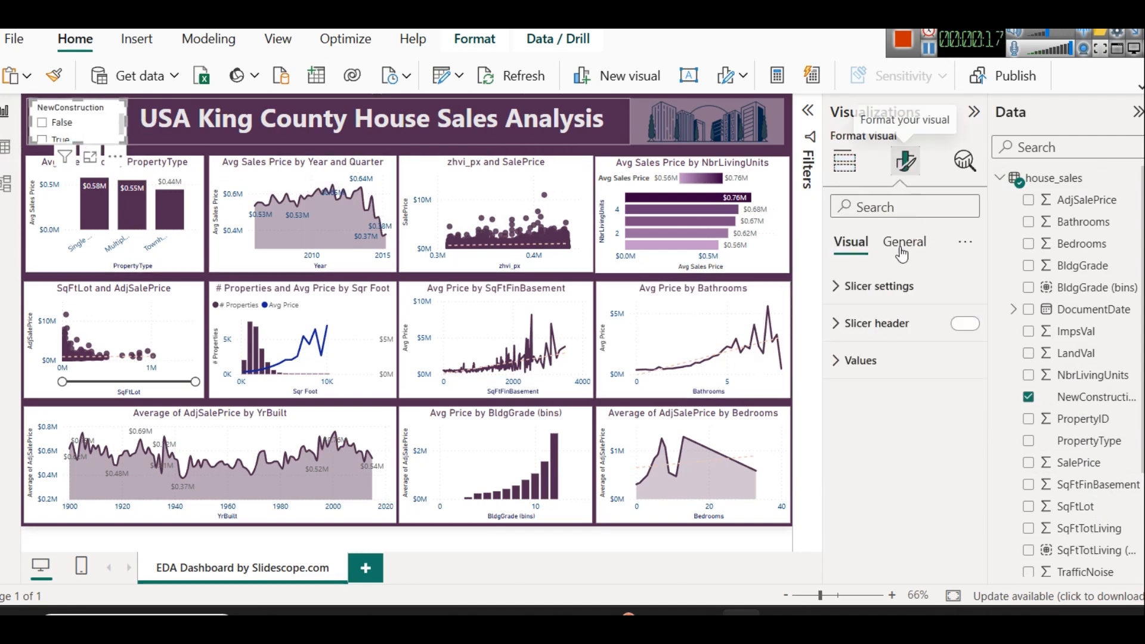
click(875, 286)
click(903, 376)
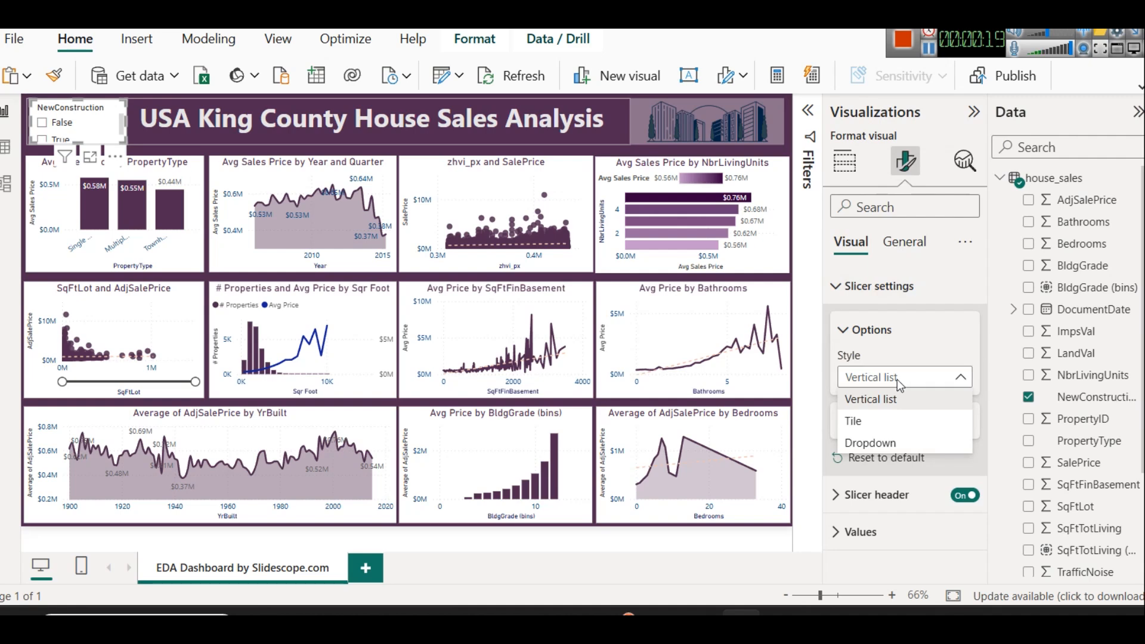
click(879, 429)
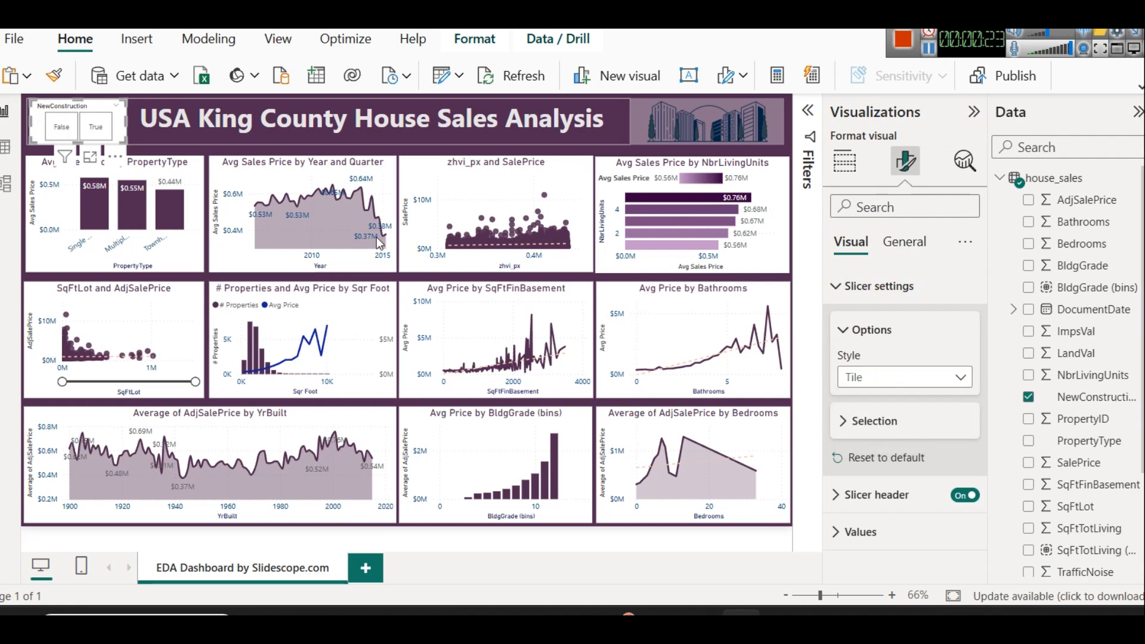
Give the NewConstruction slicer's values the dashboard's dark purple background and a light grey font color.
click(888, 527)
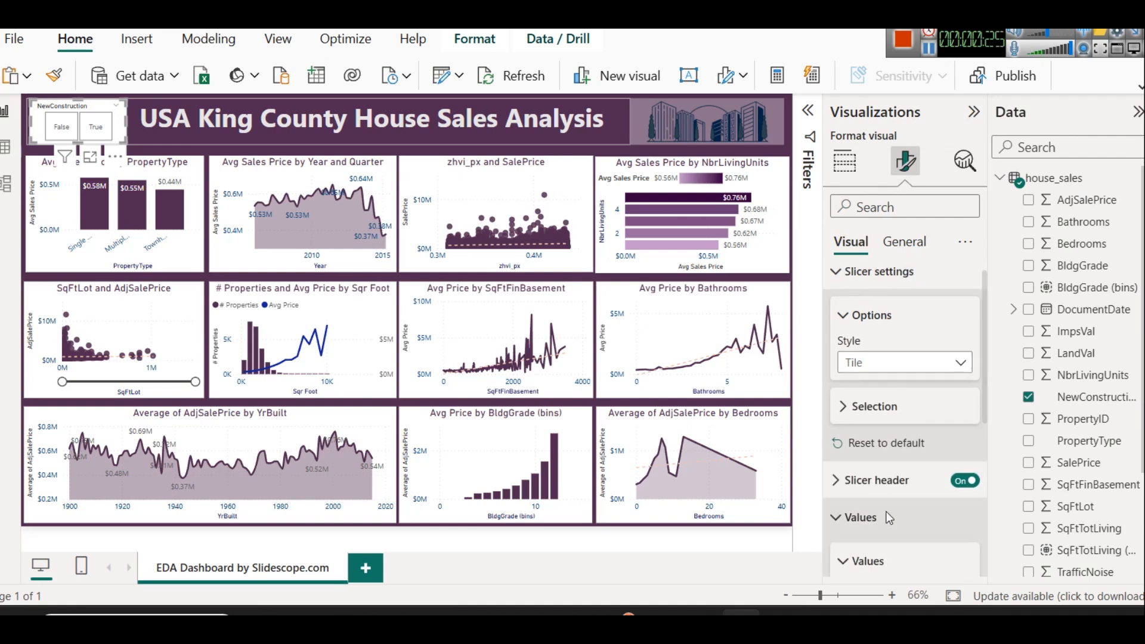
scroll(888, 522, down, 5)
click(882, 522)
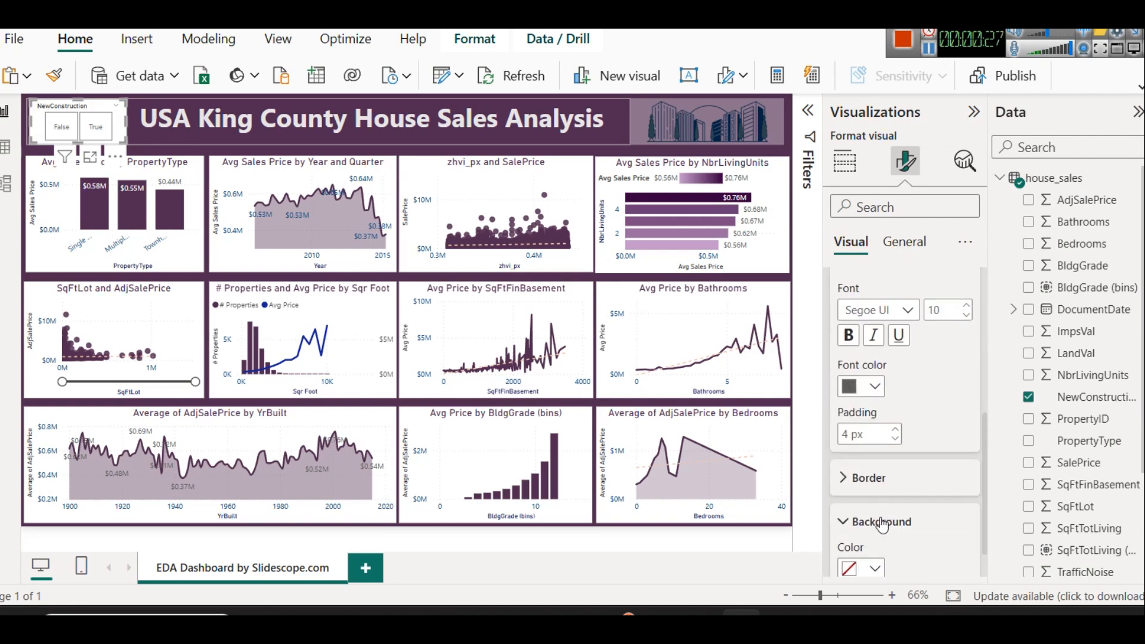
scroll(882, 523, down, 1)
click(872, 520)
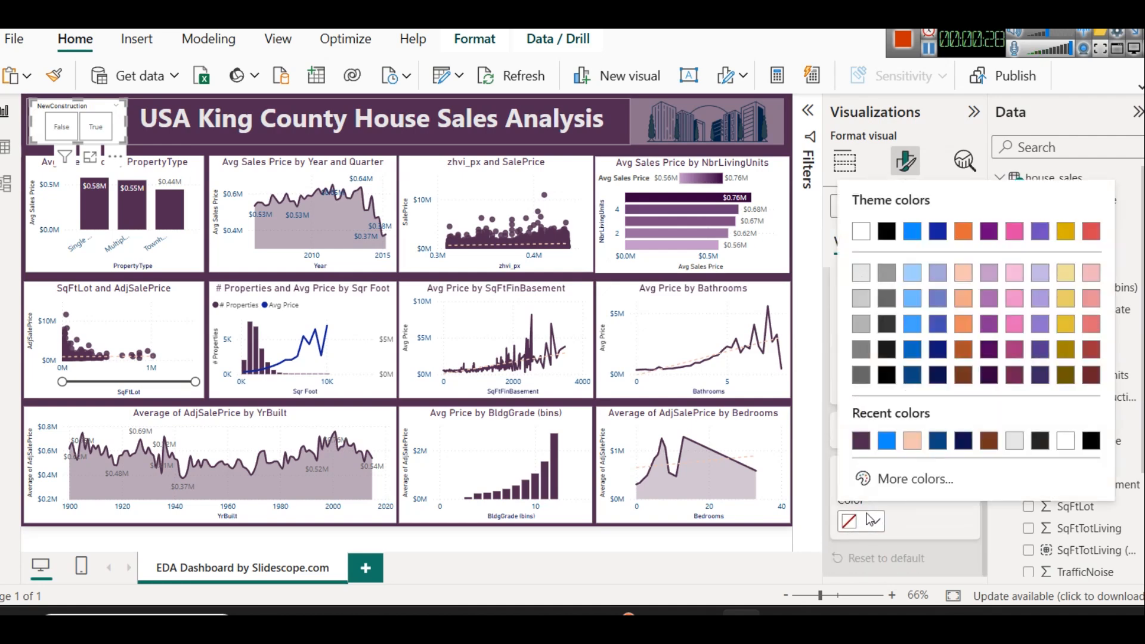
click(860, 441)
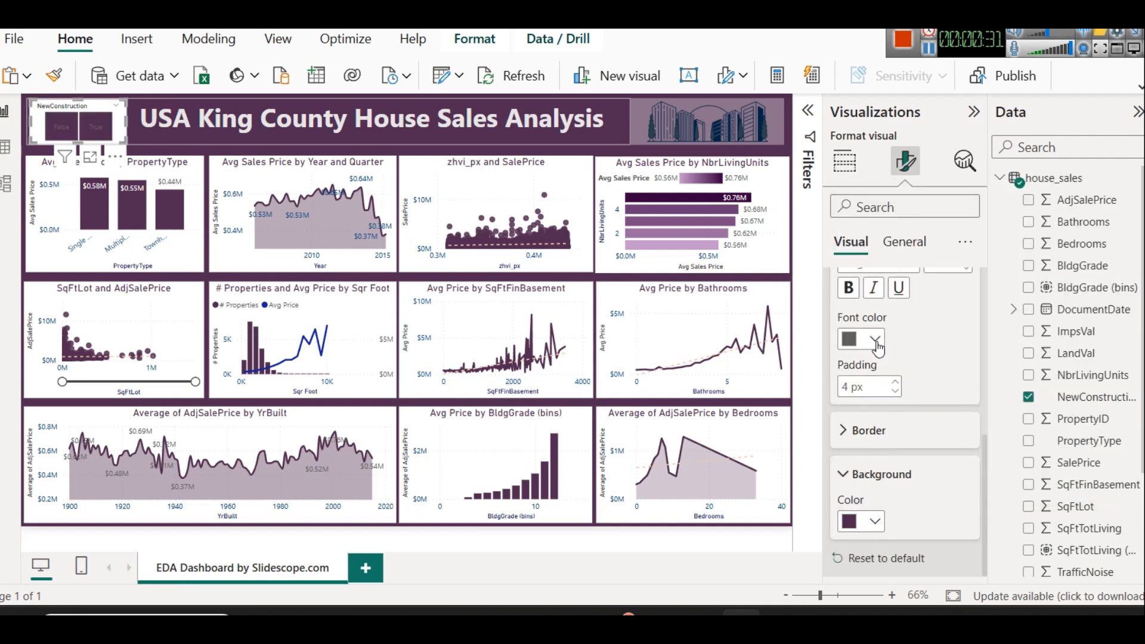
click(875, 340)
click(859, 95)
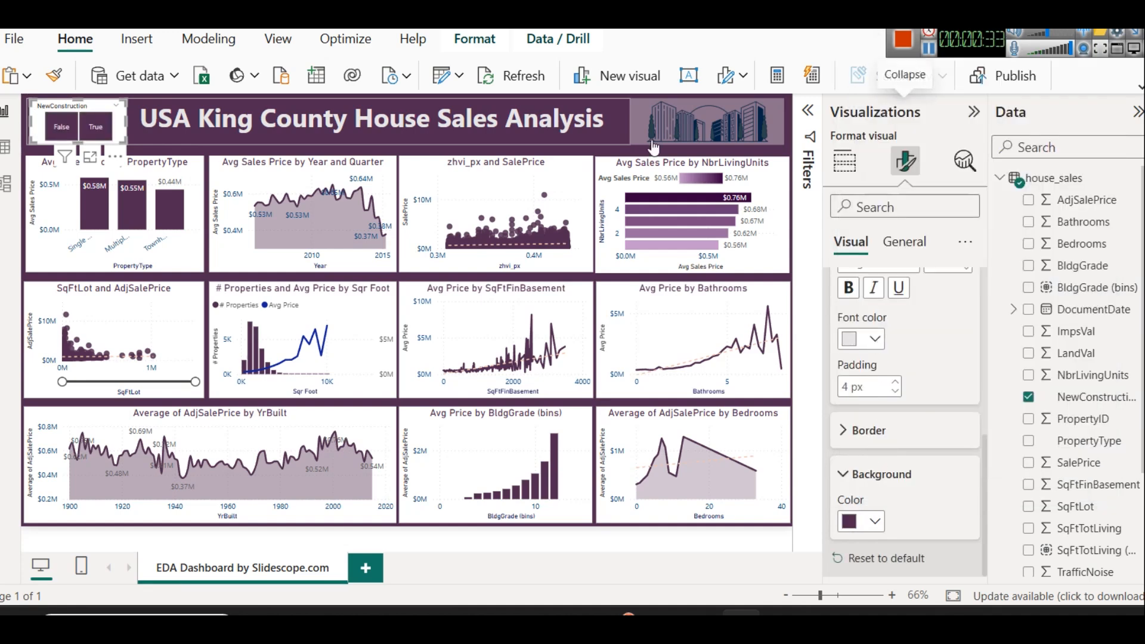
click(161, 153)
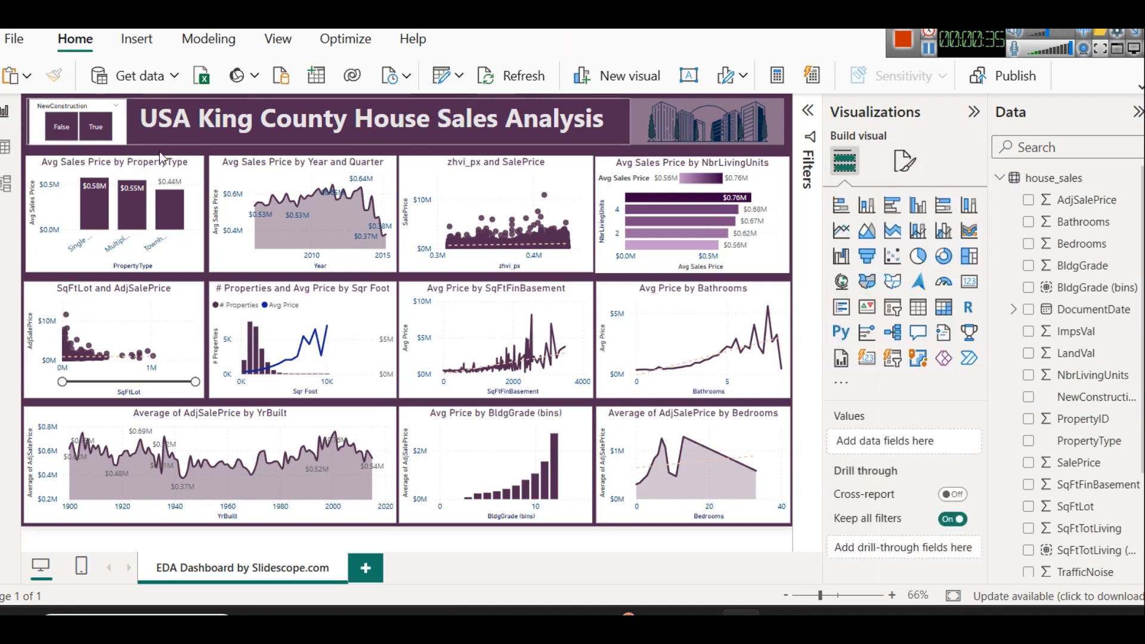
Filter the dashboard by NewConstruction False and True, inspect the bathrooms and bedrooms charts under True, and clear the selection.
click(61, 135)
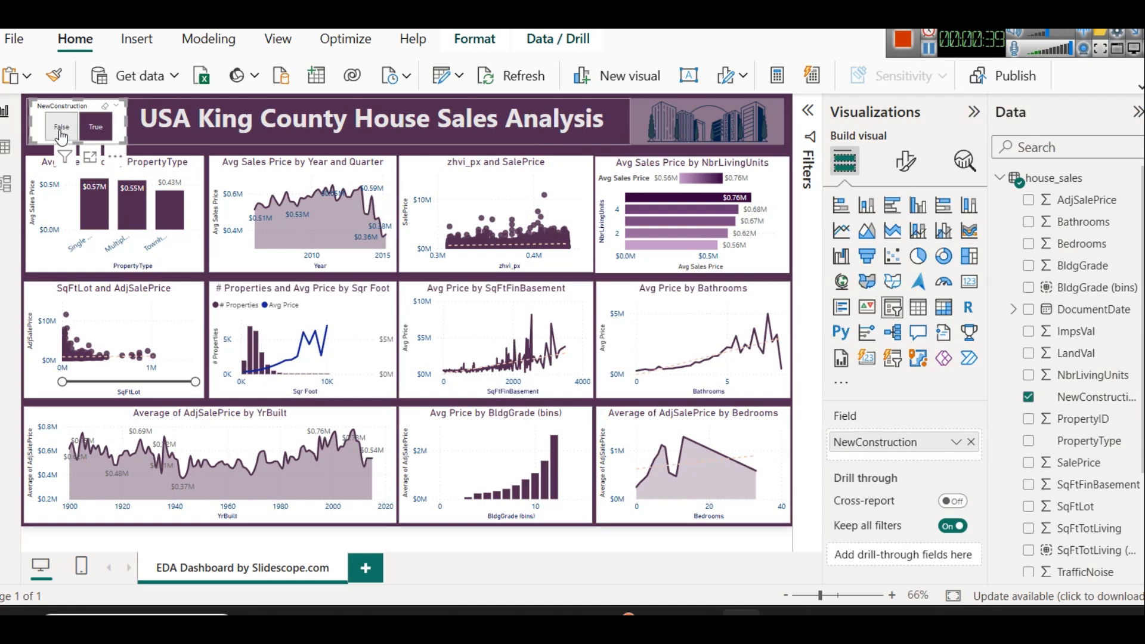
click(89, 133)
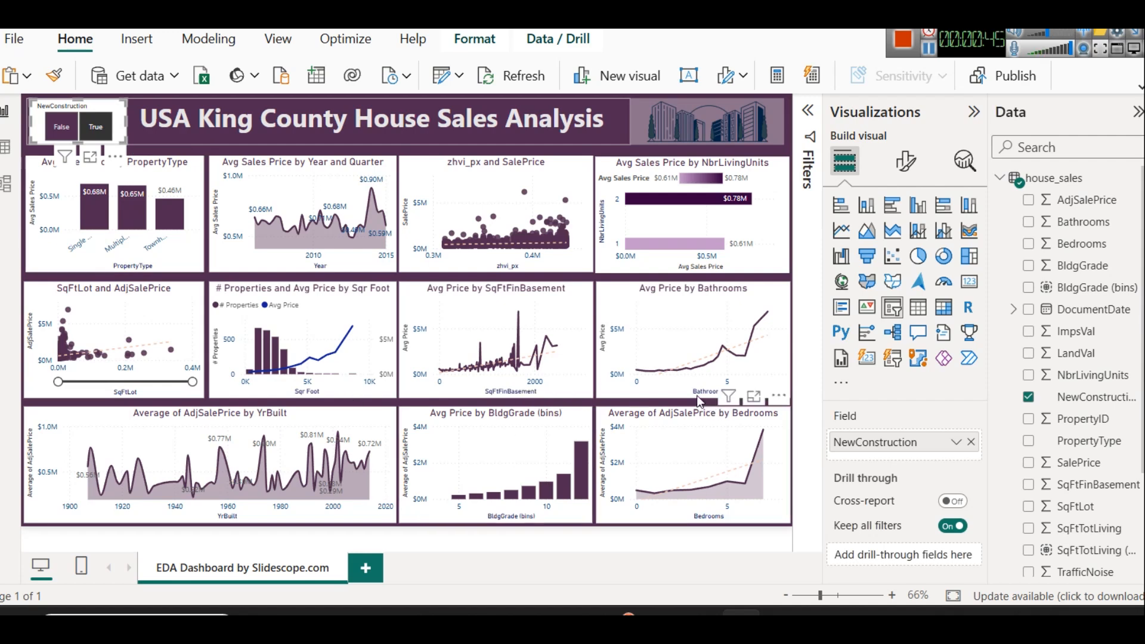
mouse_move(713, 307)
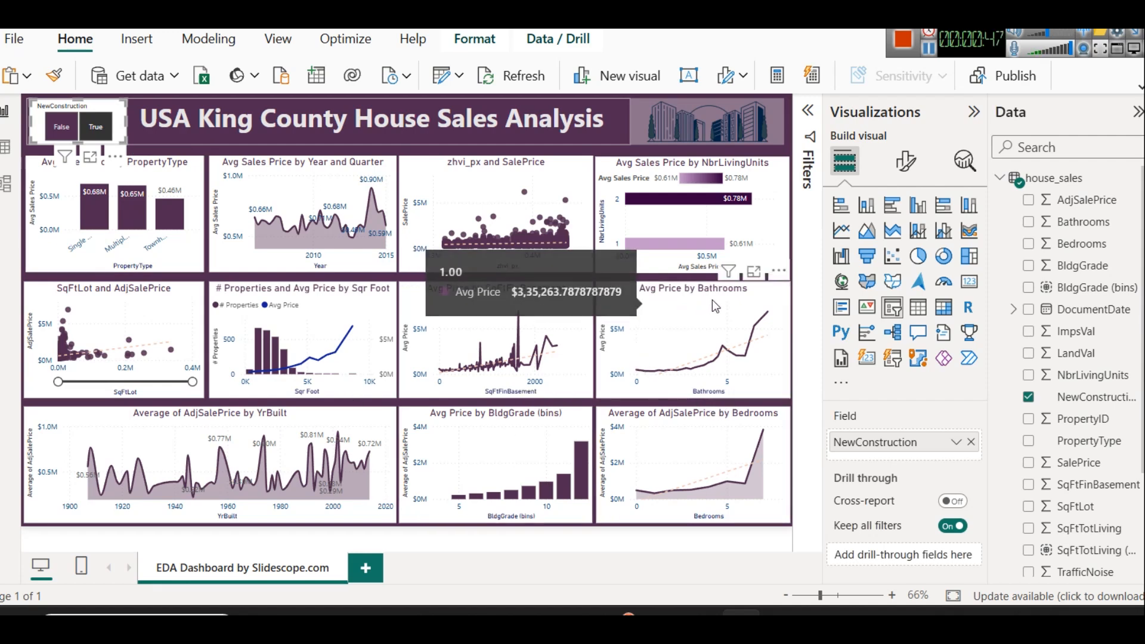
mouse_move(764, 325)
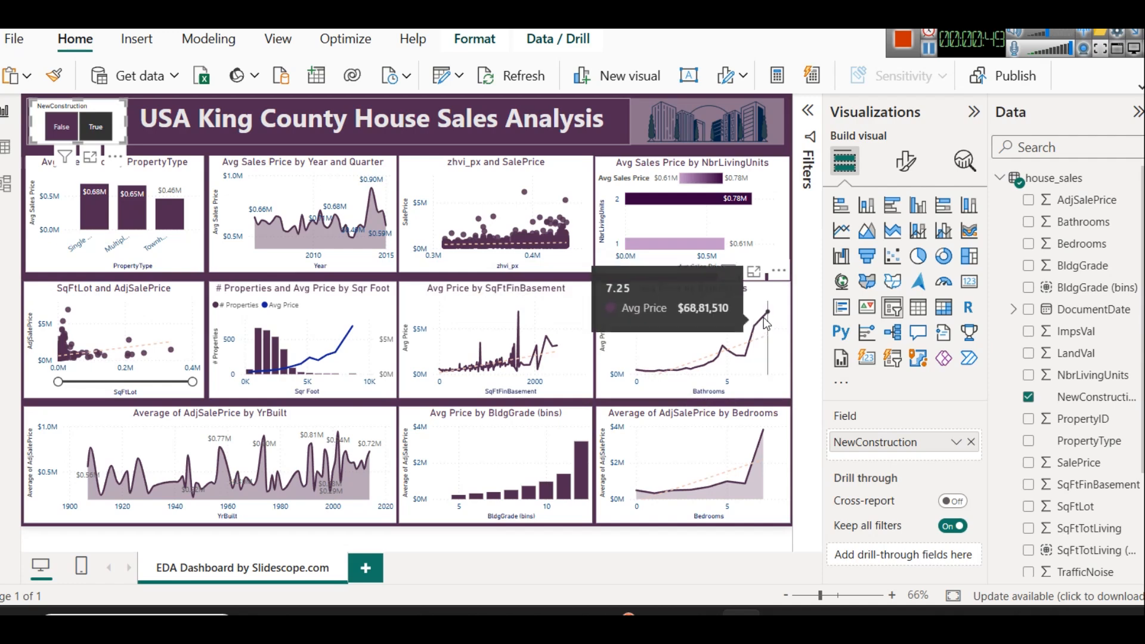
mouse_move(701, 443)
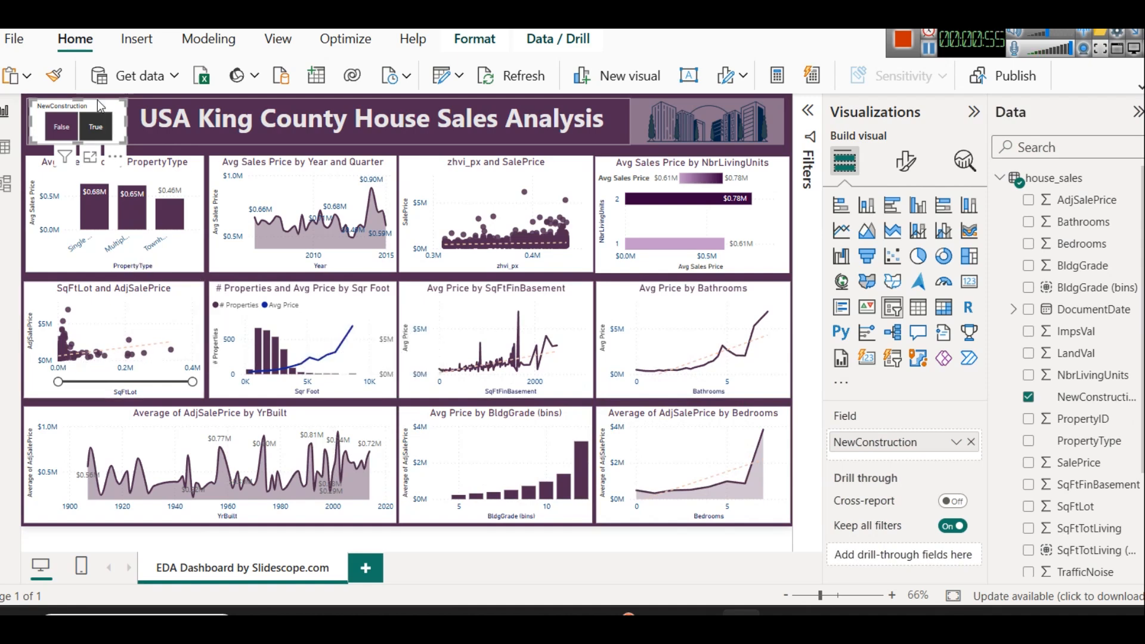
click(91, 129)
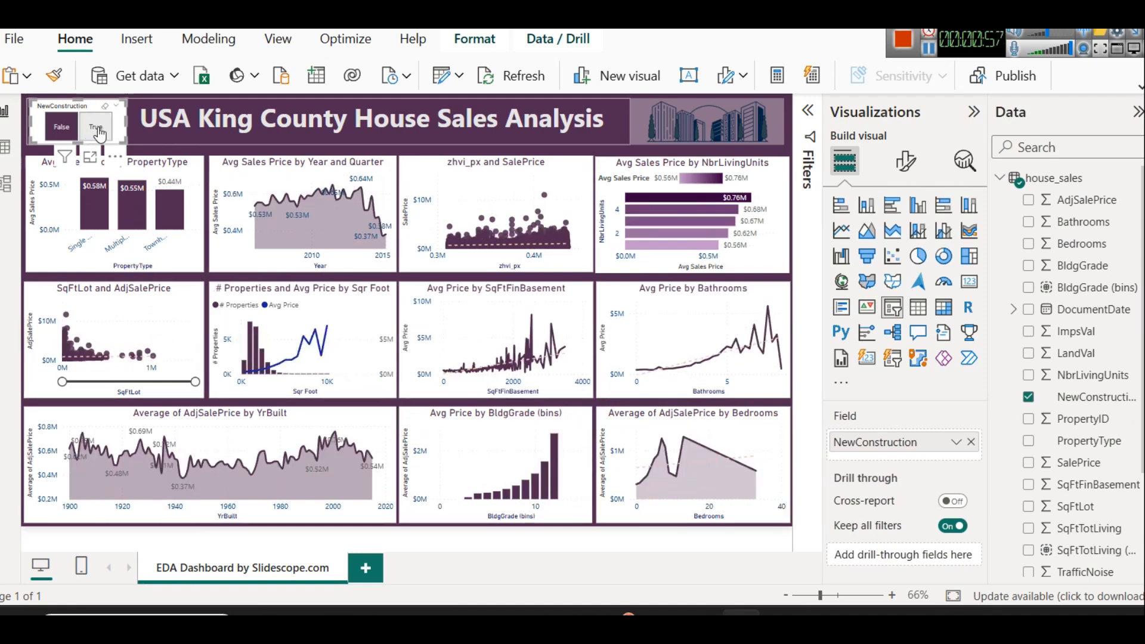